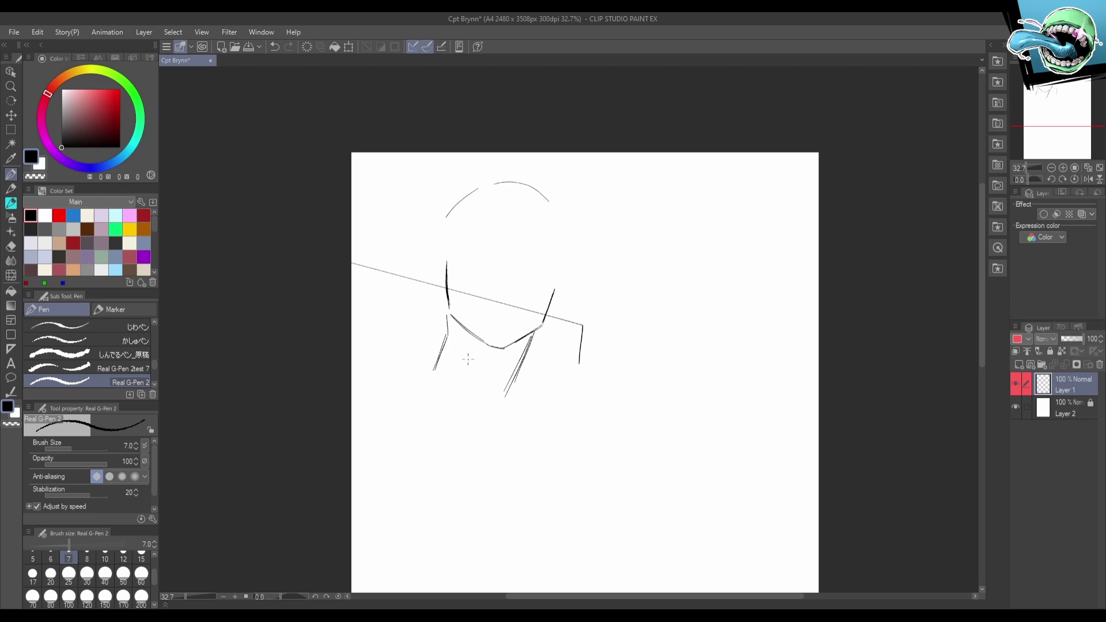
Undo the stray shoulder stroke and sketch the throat shadow lines beneath the jaw.
key(ctrl+z)
mouse_move(452, 318)
mouse_down()
mouse_move(485, 374)
mouse_move(509, 377)
mouse_up()
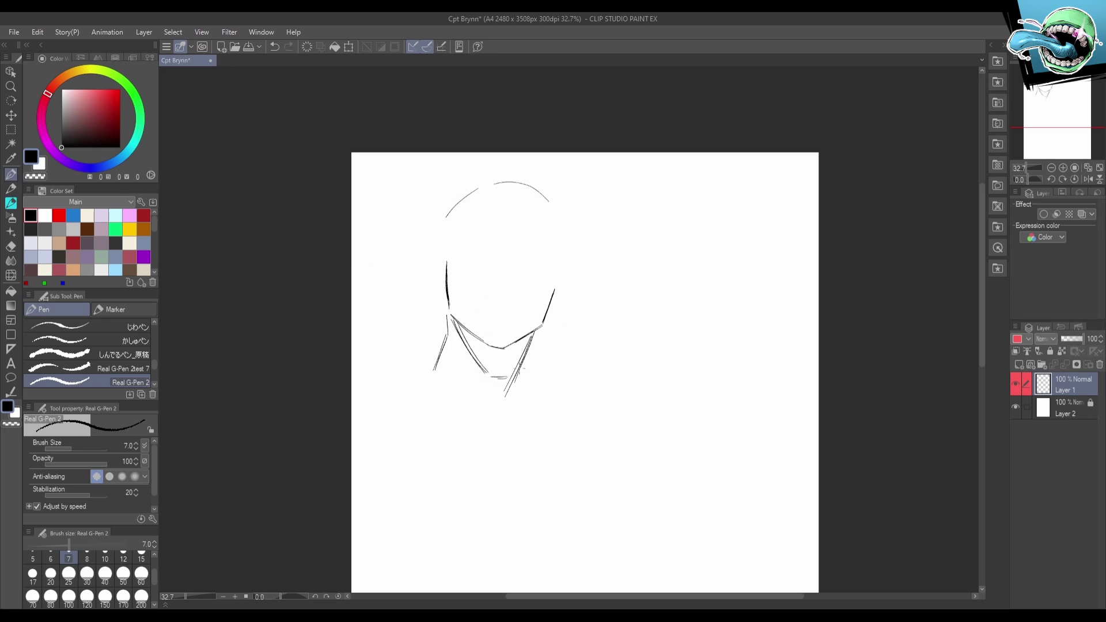
scroll(580, 267, down, 4)
mouse_move(452, 321)
mouse_down()
mouse_move(463, 384)
mouse_move(487, 375)
mouse_move(486, 389)
mouse_move(523, 390)
mouse_up()
Sketch the shoulder line, collarbone and neck muscle on the viewer's left of the figure.
mouse_move(427, 364)
mouse_down()
mouse_move(448, 376)
mouse_move(389, 346)
mouse_move(435, 335)
mouse_move(414, 348)
mouse_up()
key(ctrl+z)
key(ctrl+z)
key(ctrl+z)
key(ctrl+z)
drag(384, 349, 410, 347)
Flip the canvas view, draw the base of the neck and shoulder slope on the unfinished side, and flip the view back.
key(h)
drag(628, 421, 587, 421)
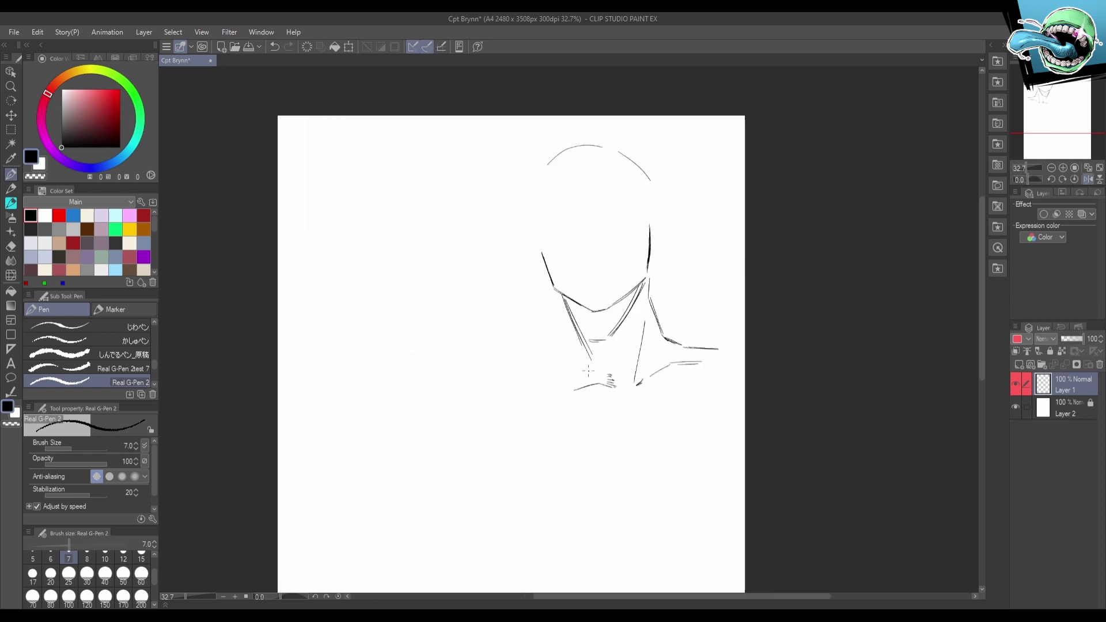
drag(590, 357, 586, 369)
drag(591, 353, 554, 395)
key(h)
Draw an open, almond-shaped mouth outline in the lower face just above the chin.
scroll(501, 472, up, 5)
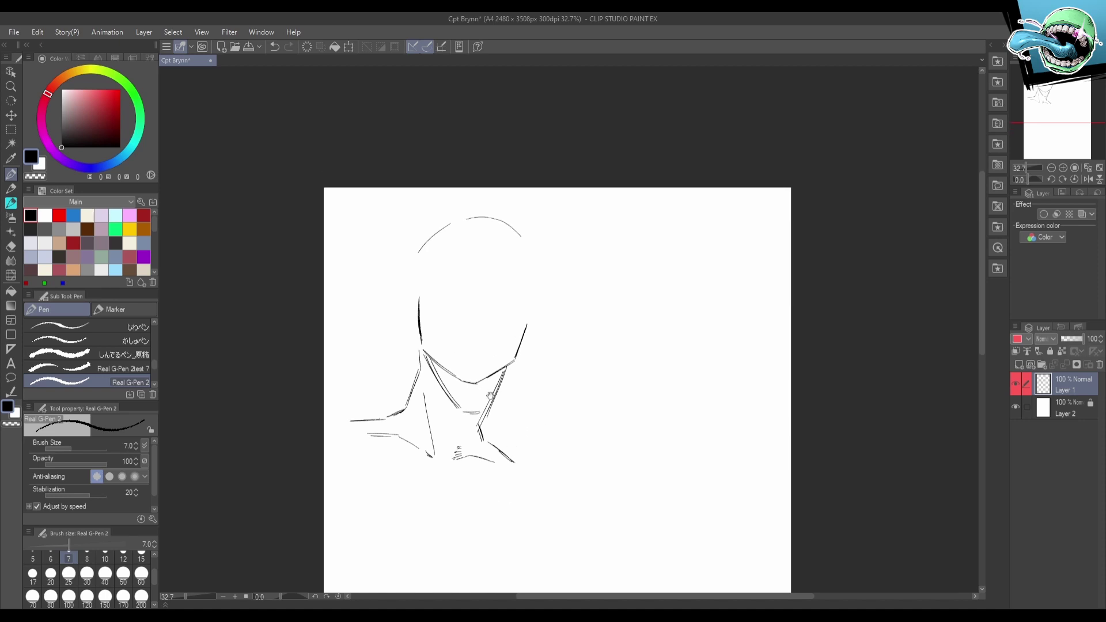
scroll(508, 369, up, 2)
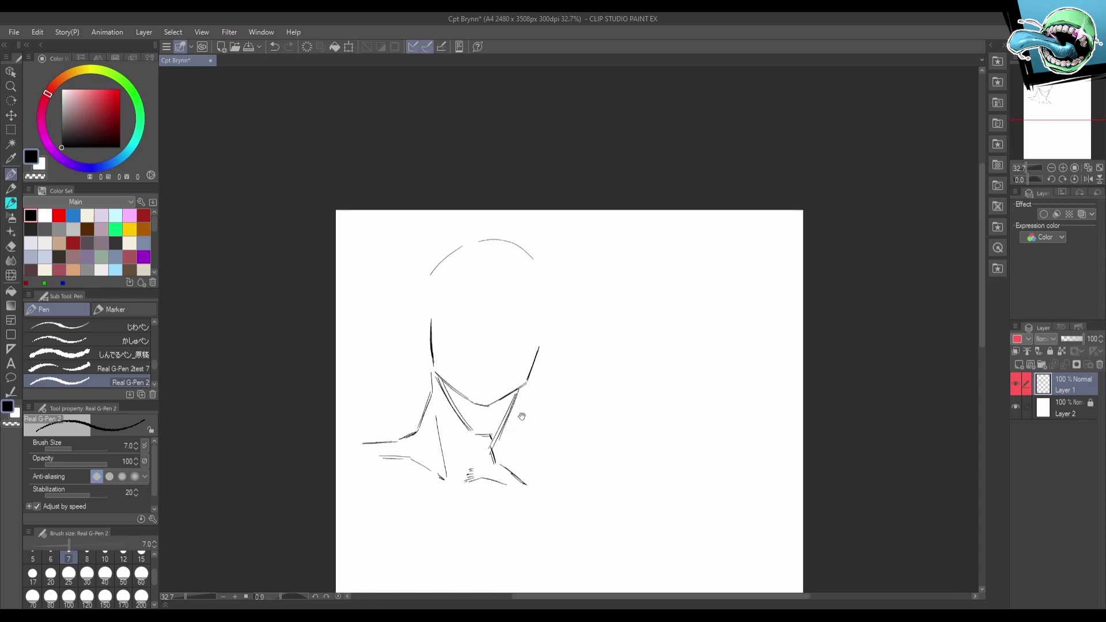
scroll(510, 350, left, 3)
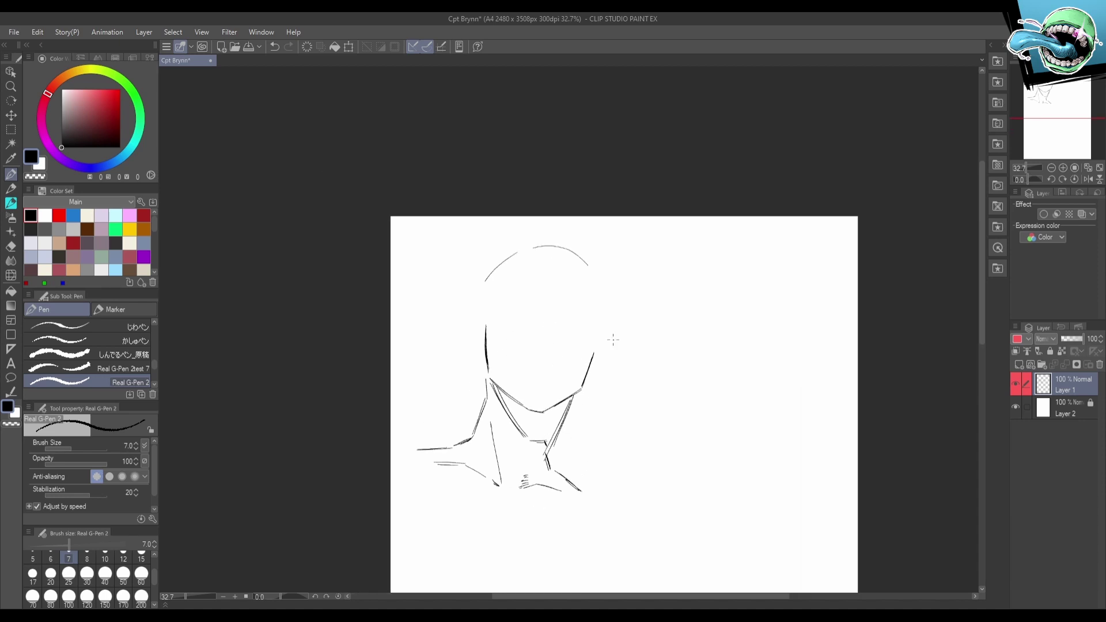
mouse_move(515, 370)
mouse_down()
mouse_move(562, 378)
mouse_move(525, 375)
mouse_up()
key(ctrl+z)
key(ctrl+z)
key(ctrl+z)
key(ctrl+z)
scroll(570, 368, up, 1)
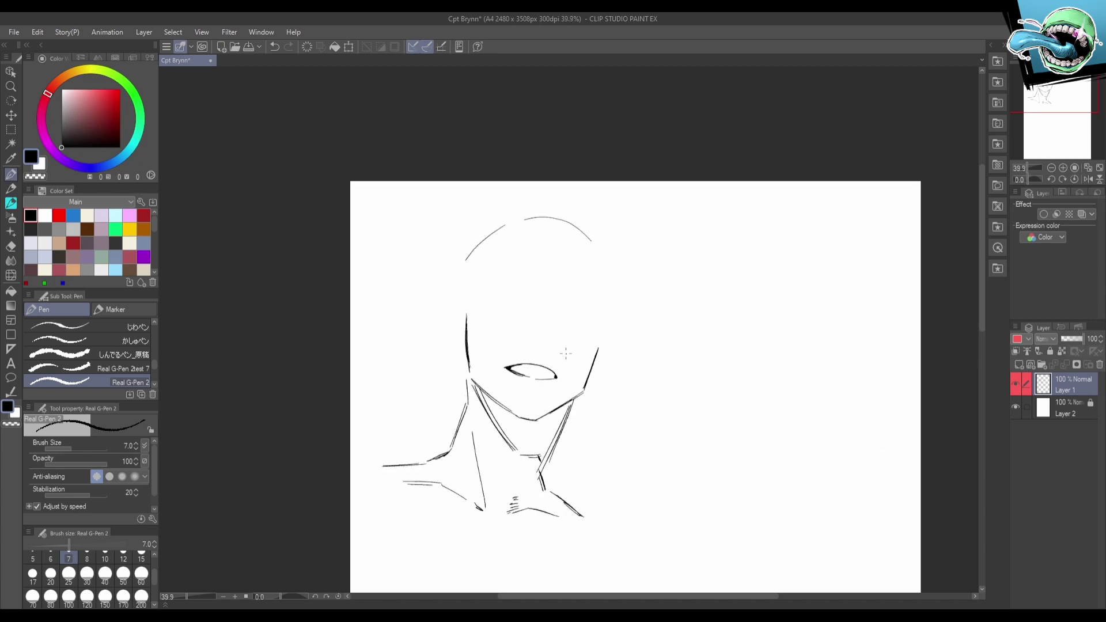
Thicken the mouth corners, add jagged teeth inside and draw the lower lip line beneath.
mouse_move(595, 372)
mouse_down()
mouse_move(608, 364)
mouse_move(515, 358)
mouse_up()
drag(623, 377, 617, 380)
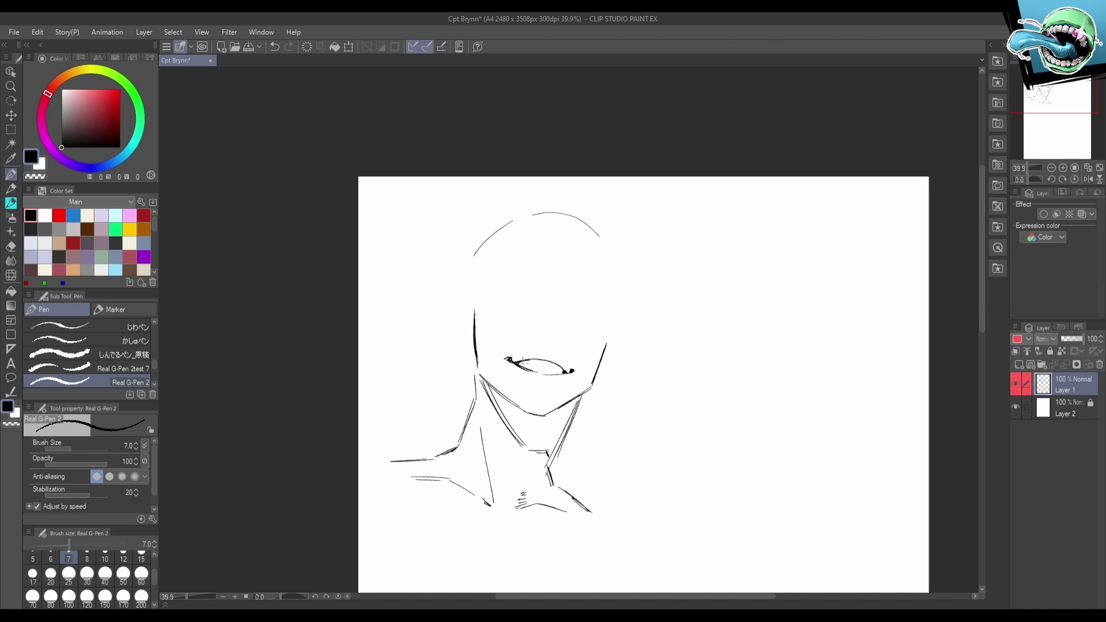
drag(525, 370, 554, 372)
drag(632, 363, 634, 343)
mouse_move(565, 370)
mouse_down()
mouse_move(546, 354)
mouse_move(562, 356)
mouse_up()
mouse_move(617, 384)
mouse_down()
mouse_move(554, 442)
mouse_move(588, 378)
mouse_move(575, 430)
mouse_up()
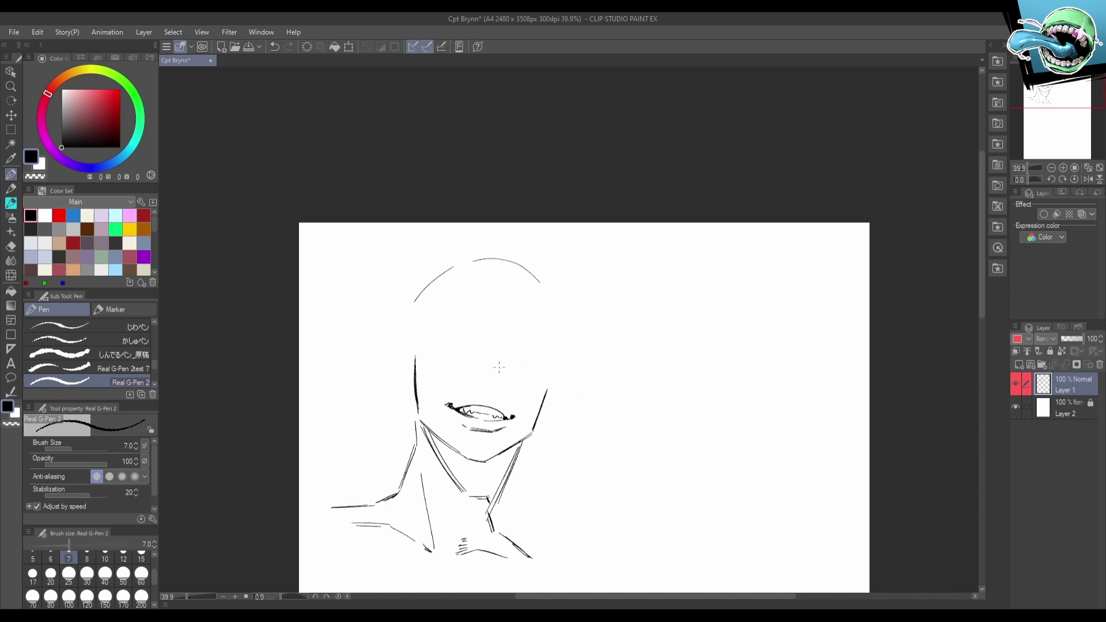
Draw the nose above the mouth with two nostril marks, a bridge line and short hatching.
mouse_move(476, 386)
mouse_down()
mouse_move(487, 386)
mouse_move(502, 348)
mouse_move(521, 369)
mouse_move(525, 312)
mouse_move(527, 325)
mouse_up()
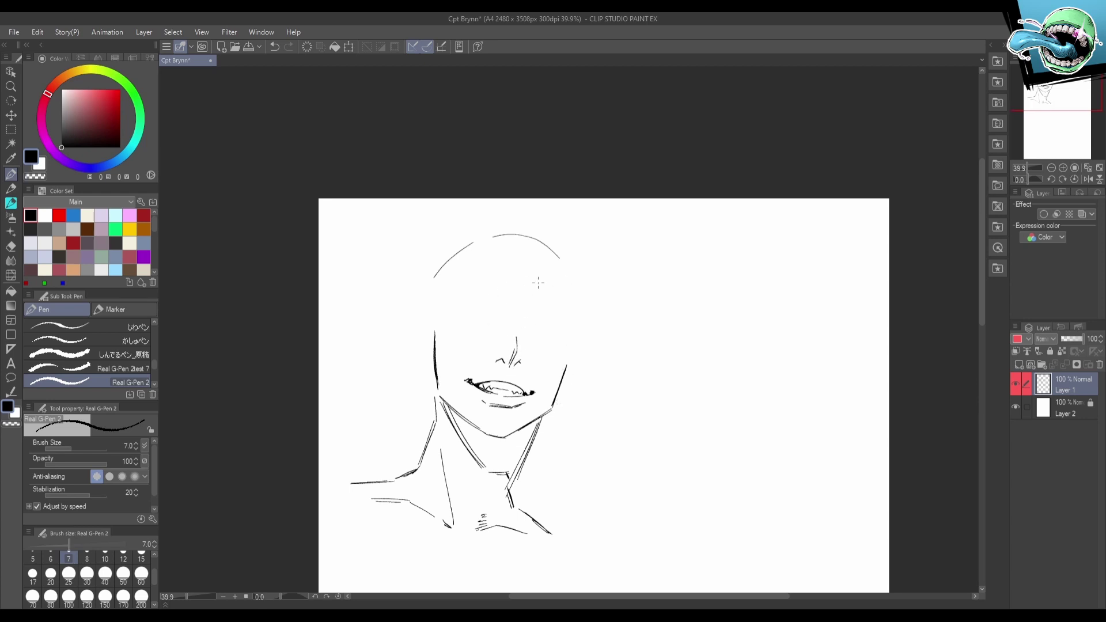
key(ctrl+z)
key(ctrl+z)
drag(510, 364, 513, 329)
key(ctrl+z)
mouse_move(516, 329)
mouse_down()
mouse_move(515, 345)
mouse_move(576, 349)
mouse_move(510, 339)
mouse_up()
drag(516, 335, 551, 321)
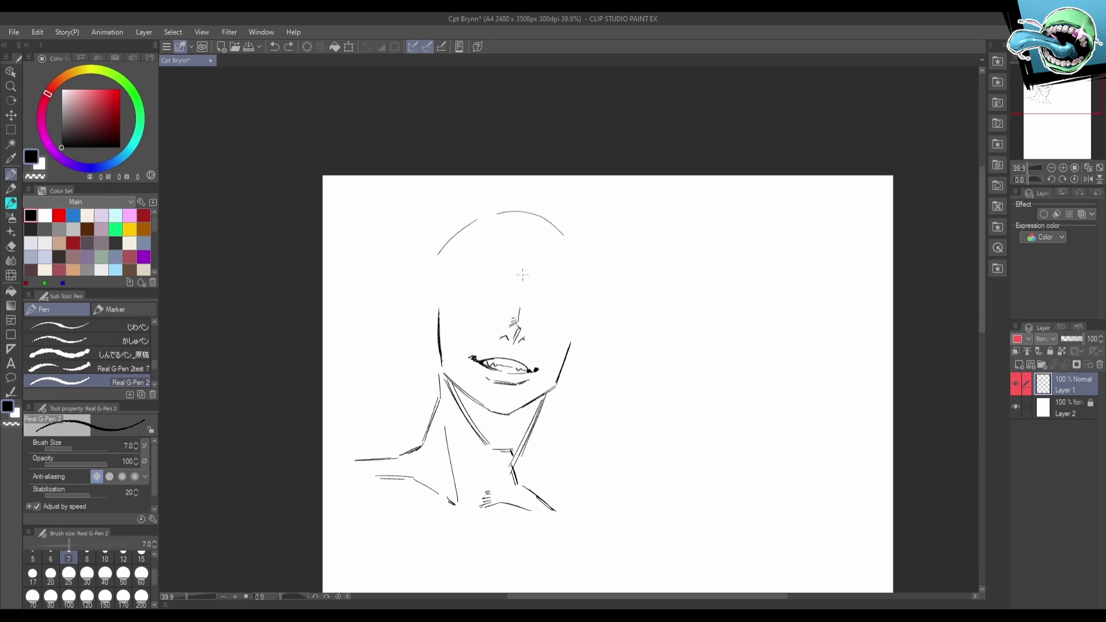
Sketch the arched upper lid and thin lower line of the eye on the viewer's left.
mouse_move(466, 306)
mouse_down()
mouse_move(501, 308)
mouse_move(458, 302)
mouse_up()
scroll(570, 325, up, 2)
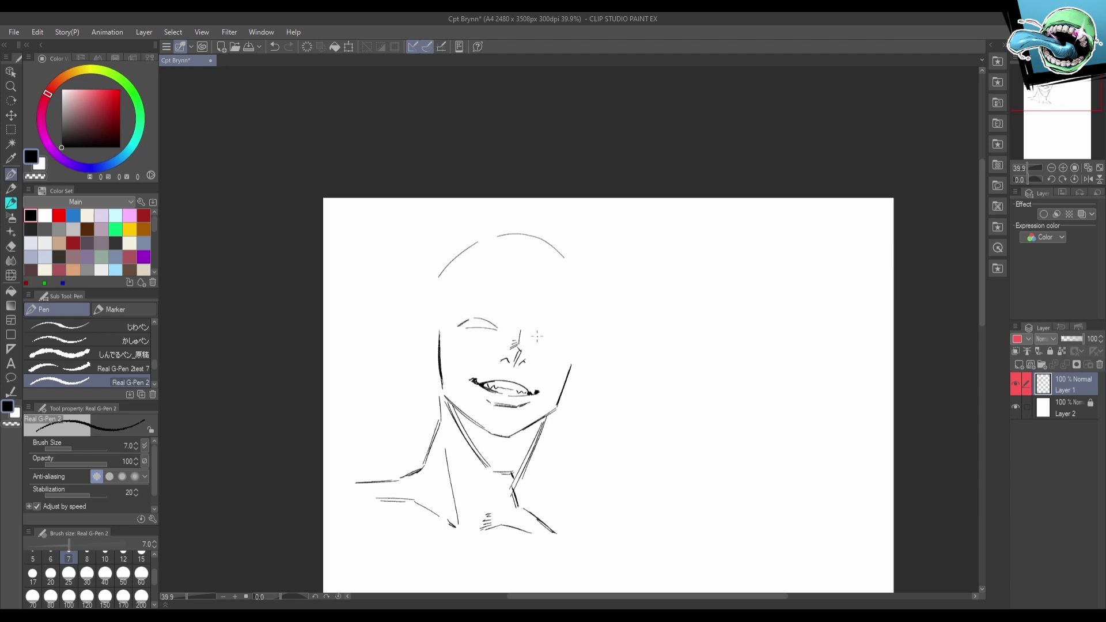
Lasso the sketched eye, shift it slightly, deselect it and thicken its upper lid line with the pen.
key(m)
mouse_move(470, 299)
mouse_down()
mouse_move(444, 332)
mouse_move(503, 313)
mouse_move(458, 313)
mouse_move(496, 309)
mouse_move(504, 333)
mouse_up()
click(131, 356)
key(ctrl+d)
key(ctrl+d)
key(ctrl+z)
key(ctrl+z)
key(ctrl+d)
scroll(606, 271, down, 1)
key(p)
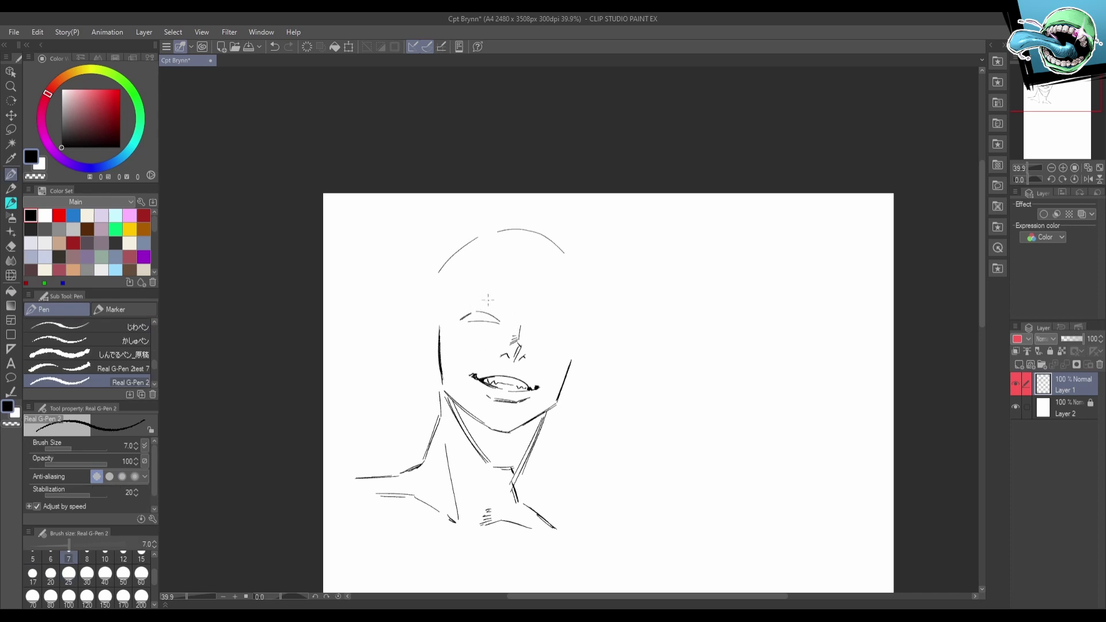
mouse_move(473, 310)
mouse_down()
mouse_move(455, 321)
mouse_move(490, 315)
mouse_up()
key(h)
drag(657, 312, 621, 326)
key(ctrl+z)
mouse_move(640, 315)
mouse_down()
mouse_move(615, 328)
mouse_move(641, 313)
mouse_move(656, 325)
mouse_move(617, 371)
mouse_up()
key(ctrl+z)
key(ctrl+z)
key(ctrl+z)
key(h)
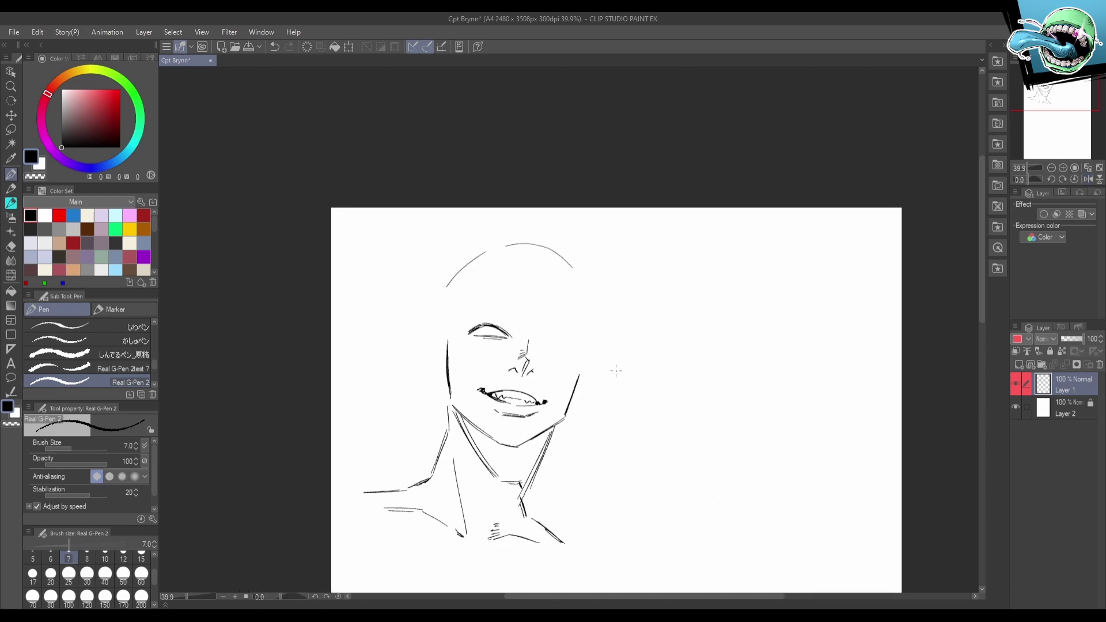
Add small crease marks at both corners of the grinning mouth.
drag(557, 338, 572, 331)
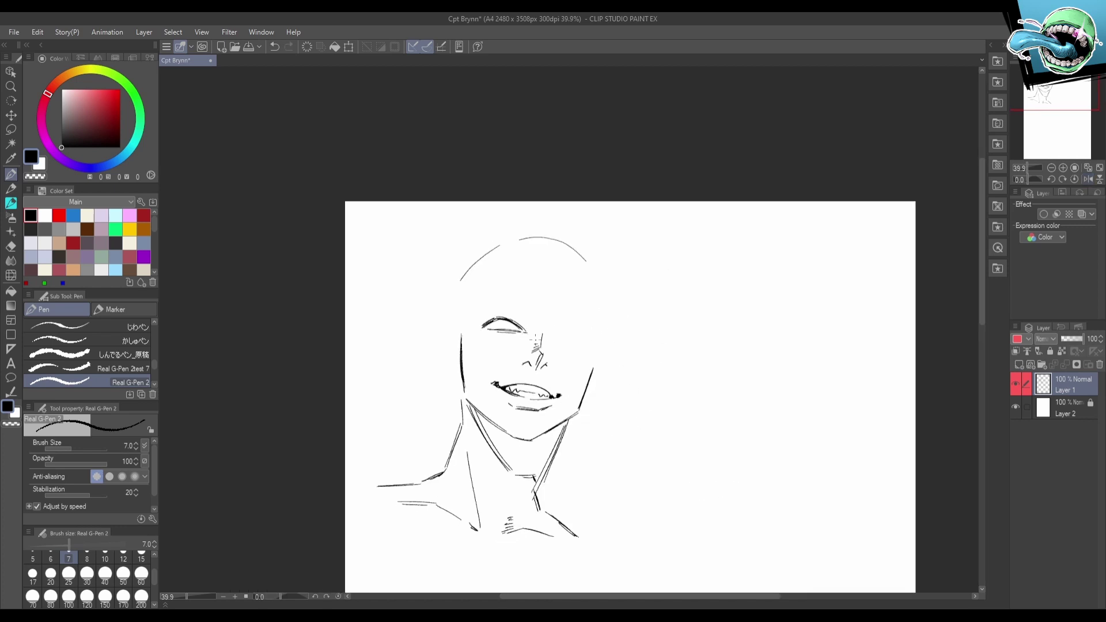
drag(489, 381, 500, 378)
drag(485, 382, 497, 379)
drag(560, 392, 565, 395)
drag(636, 401, 639, 417)
key(ctrl+z)
key(ctrl+z)
key(ctrl+z)
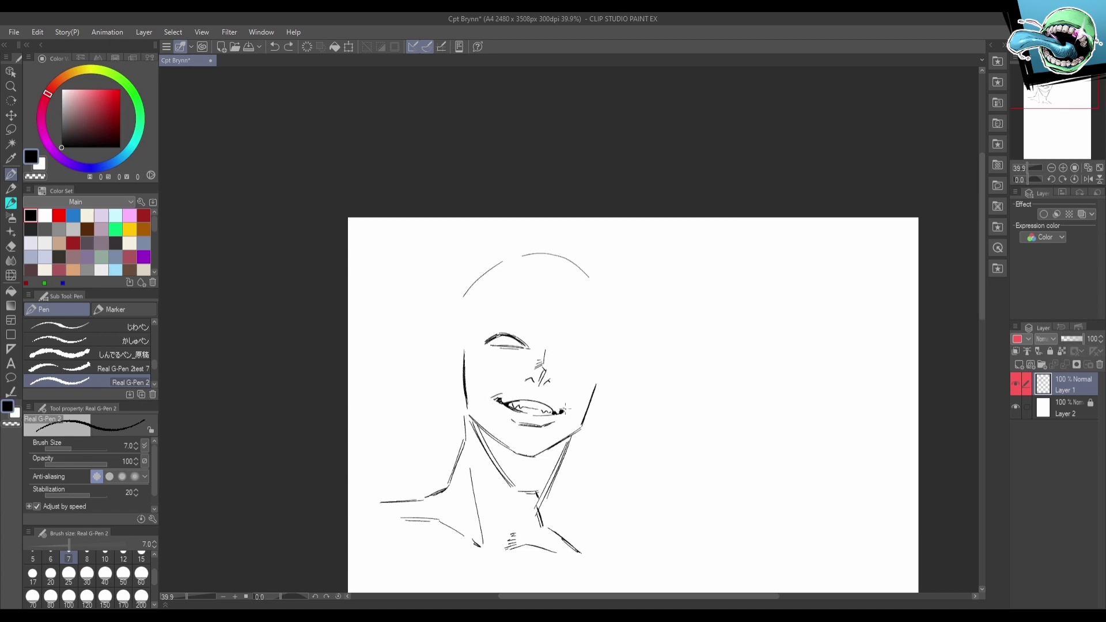
drag(563, 408, 566, 412)
drag(612, 376, 627, 371)
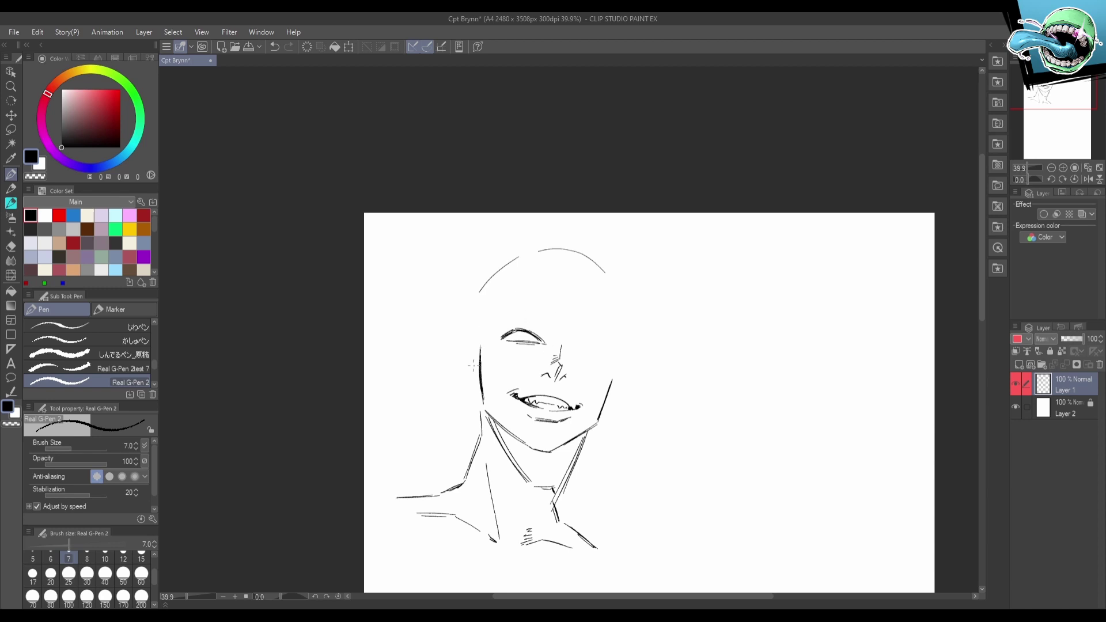
Draw the upper part of a long pointed ear extending outward from the viewer's-left side of the head.
key(ctrl+z)
mouse_move(479, 349)
mouse_down()
mouse_move(416, 387)
mouse_move(456, 396)
mouse_move(429, 457)
mouse_up()
key(ctrl+z)
key(ctrl+z)
key(ctrl+z)
key(ctrl+z)
key(ctrl+z)
mouse_move(476, 352)
mouse_down()
mouse_move(415, 356)
mouse_move(453, 368)
mouse_move(432, 420)
mouse_move(479, 402)
mouse_up()
drag(633, 395, 631, 374)
key(ctrl+z)
key(ctrl+z)
key(ctrl+z)
key(ctrl+z)
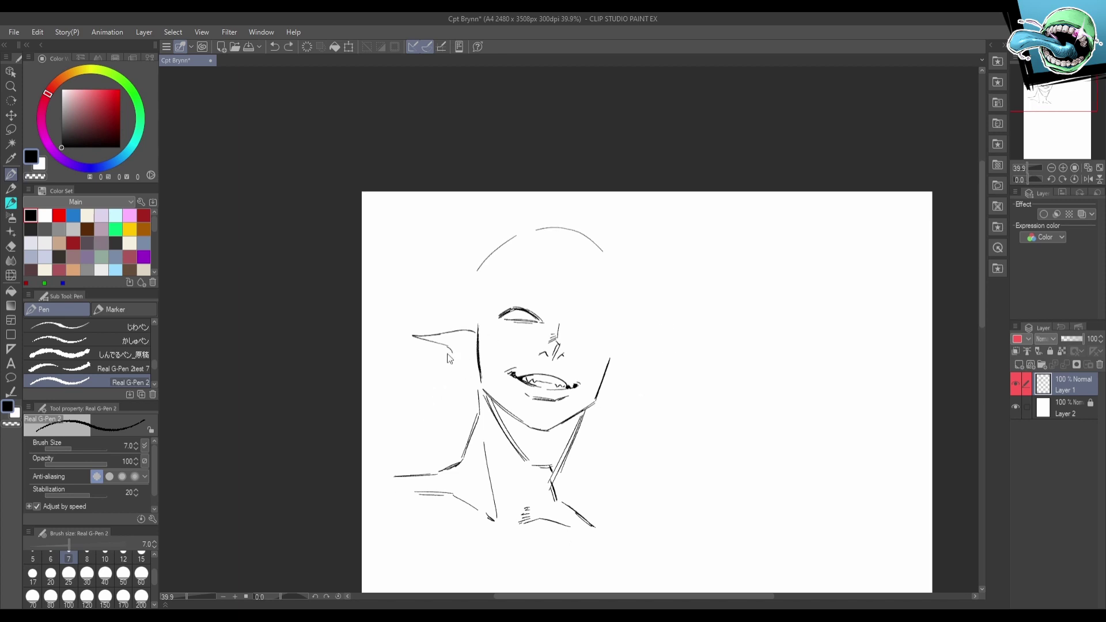
Draw the long hanging lobe of the viewer's-left ear down to the jaw.
mouse_move(428, 336)
mouse_down()
mouse_move(436, 350)
mouse_move(414, 337)
mouse_move(464, 355)
mouse_up()
key(ctrl+z)
mouse_move(459, 361)
mouse_down()
mouse_move(450, 387)
mouse_move(453, 361)
mouse_up()
key(ctrl+z)
key(ctrl+z)
mouse_move(453, 364)
mouse_down()
mouse_move(445, 387)
mouse_move(468, 384)
mouse_up()
Sketch the hanging earlobe beside the jaw on the viewer's right.
drag(649, 375, 622, 330)
key(ctrl+z)
mouse_move(428, 316)
mouse_down()
mouse_move(435, 357)
mouse_move(450, 335)
mouse_up()
mouse_move(628, 344)
mouse_down()
mouse_move(619, 327)
mouse_move(583, 332)
mouse_up()
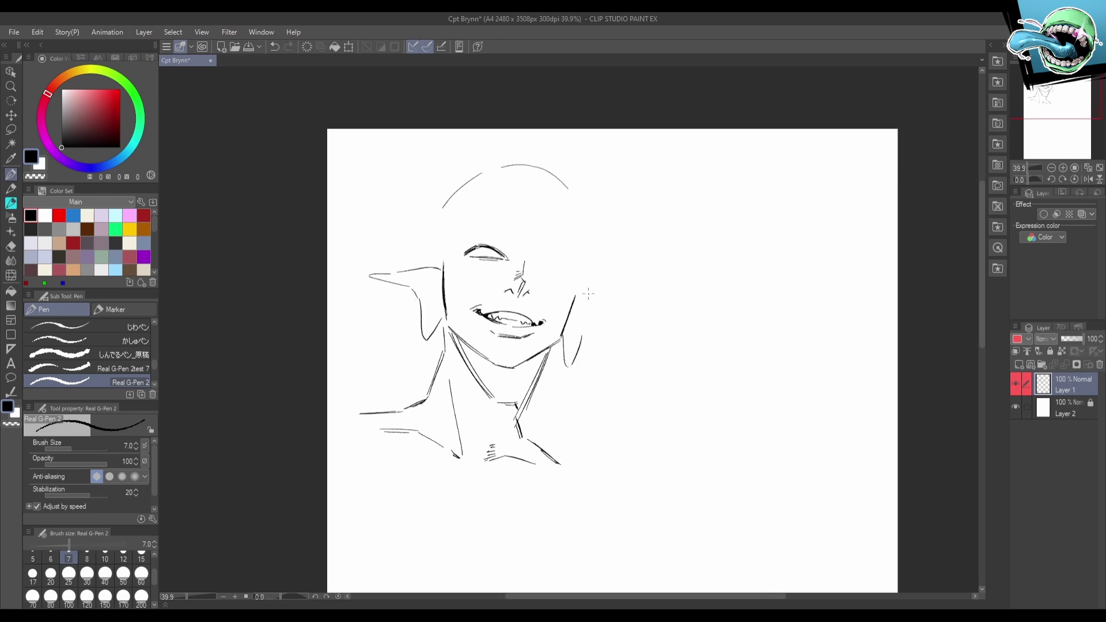
Draw the long pointed upper ear on the viewer's right and join it to the lobe.
drag(579, 287, 656, 323)
drag(648, 323, 588, 323)
key(ctrl+z)
key(ctrl+z)
key(ctrl+z)
drag(640, 353, 625, 376)
key(ctrl+z)
drag(568, 351, 587, 341)
key(ctrl+z)
drag(568, 353, 638, 299)
drag(404, 307, 406, 334)
drag(530, 392, 534, 425)
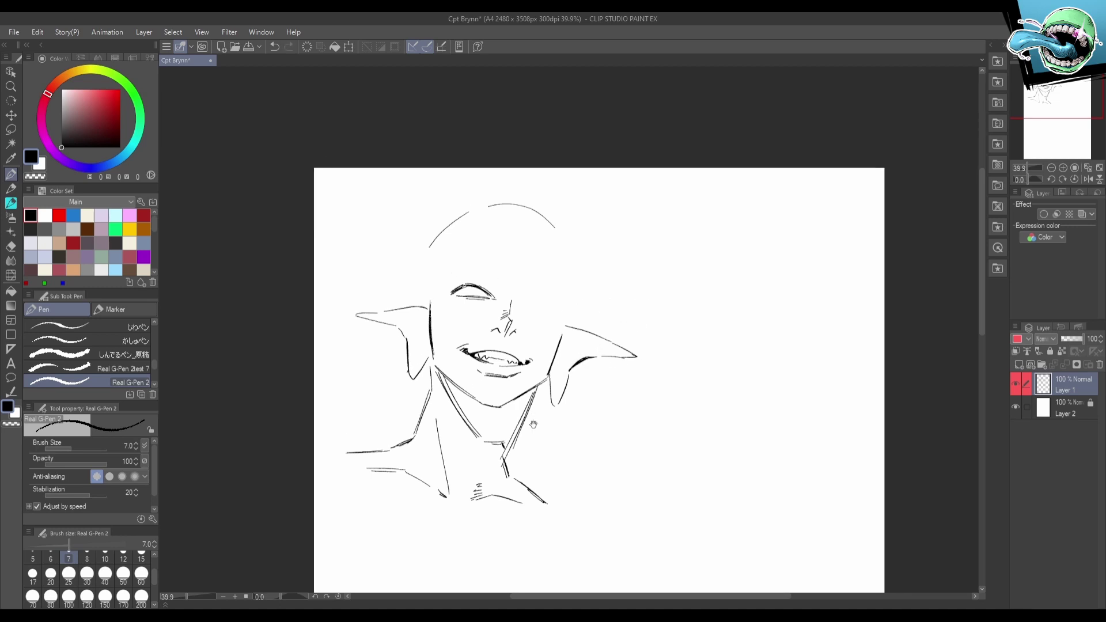
Thicken the shadow lines where both ears meet the jaw and neck.
drag(431, 348, 427, 365)
drag(434, 350, 430, 359)
mouse_move(548, 368)
mouse_down()
mouse_move(546, 386)
mouse_move(536, 351)
mouse_up()
key(ctrl+z)
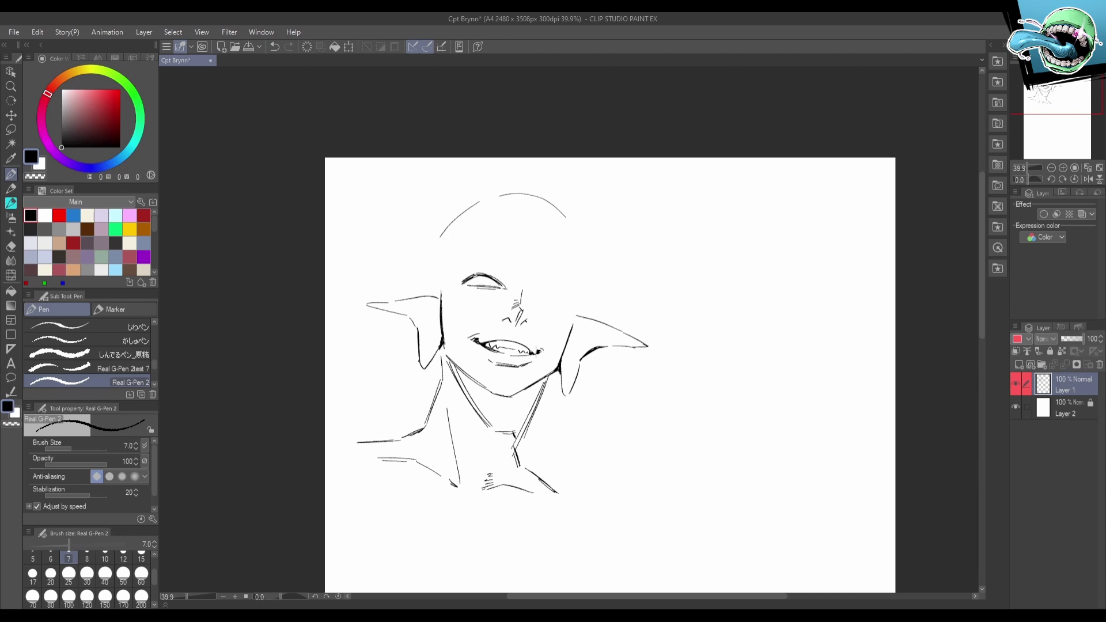
drag(440, 361, 441, 382)
drag(590, 409, 580, 435)
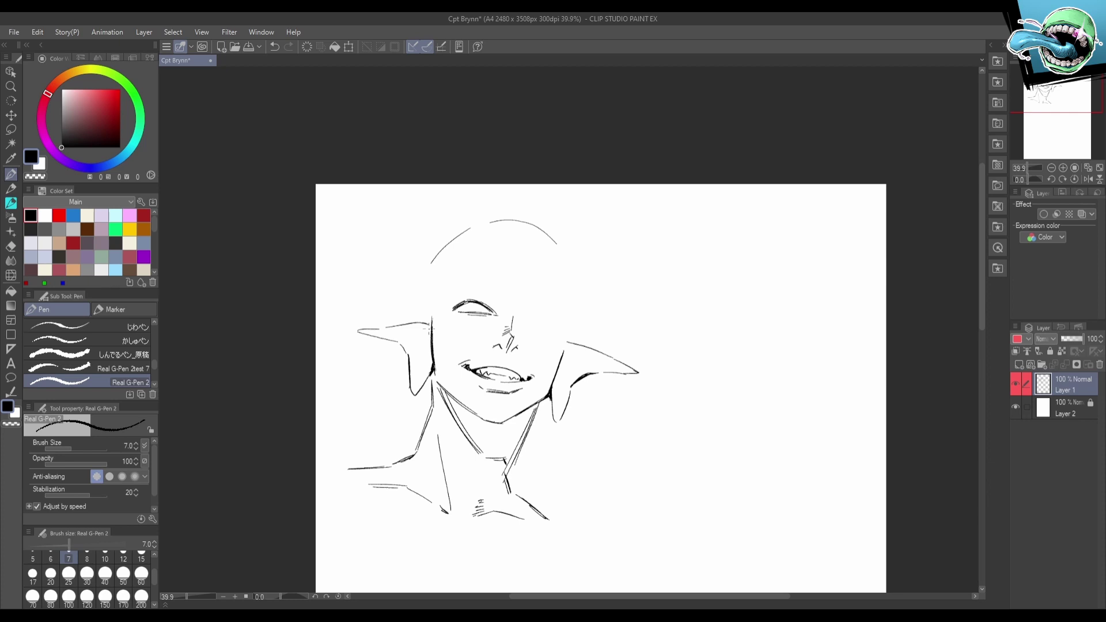
Add inner fold lines inside the upper part of both pointed ears.
drag(426, 324, 410, 331)
mouse_move(413, 330)
mouse_down()
mouse_move(398, 333)
mouse_move(426, 338)
mouse_up()
drag(427, 333, 416, 344)
mouse_move(567, 356)
mouse_down()
mouse_move(621, 370)
mouse_move(596, 381)
mouse_up()
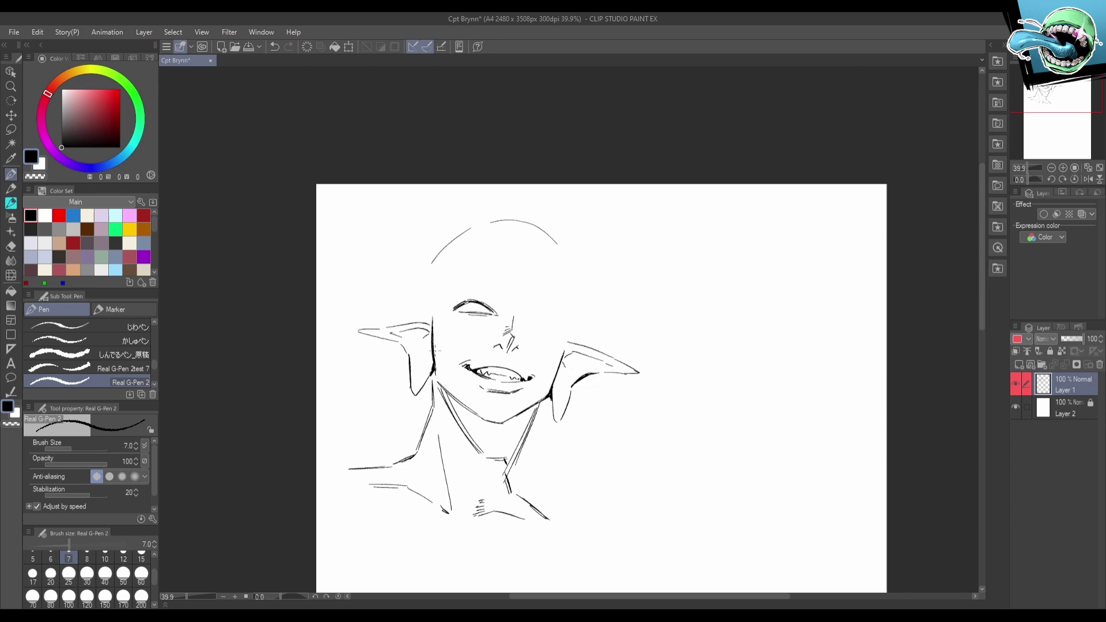
Draw an oval gauge in each earlobe and fill both ovals with black.
mouse_move(415, 353)
mouse_down()
mouse_move(426, 364)
mouse_move(420, 355)
mouse_up()
key(ctrl+z)
mouse_move(559, 384)
mouse_down()
mouse_move(559, 405)
mouse_move(562, 385)
mouse_up()
key(ctrl+z)
mouse_move(416, 363)
mouse_down()
mouse_move(425, 381)
mouse_move(419, 356)
mouse_up()
key(g)
click(420, 366)
click(565, 392)
drag(609, 342, 603, 361)
Sketch thin hair strands in front of the viewer's-left ear with Real G-Pen 2.
key(p)
key(p)
key(p)
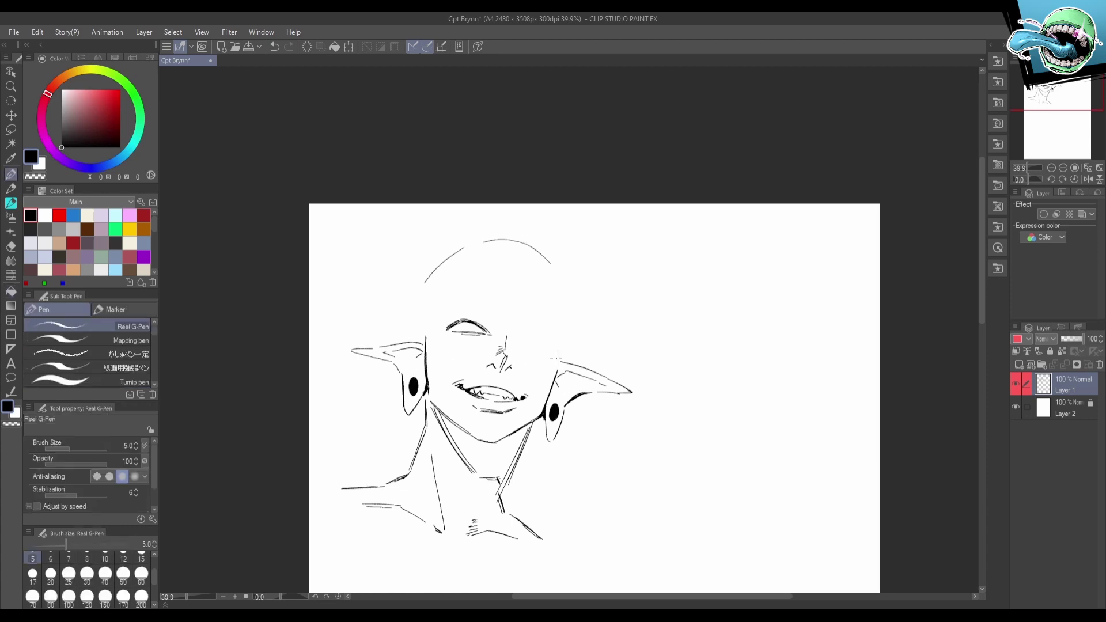
drag(515, 315, 527, 288)
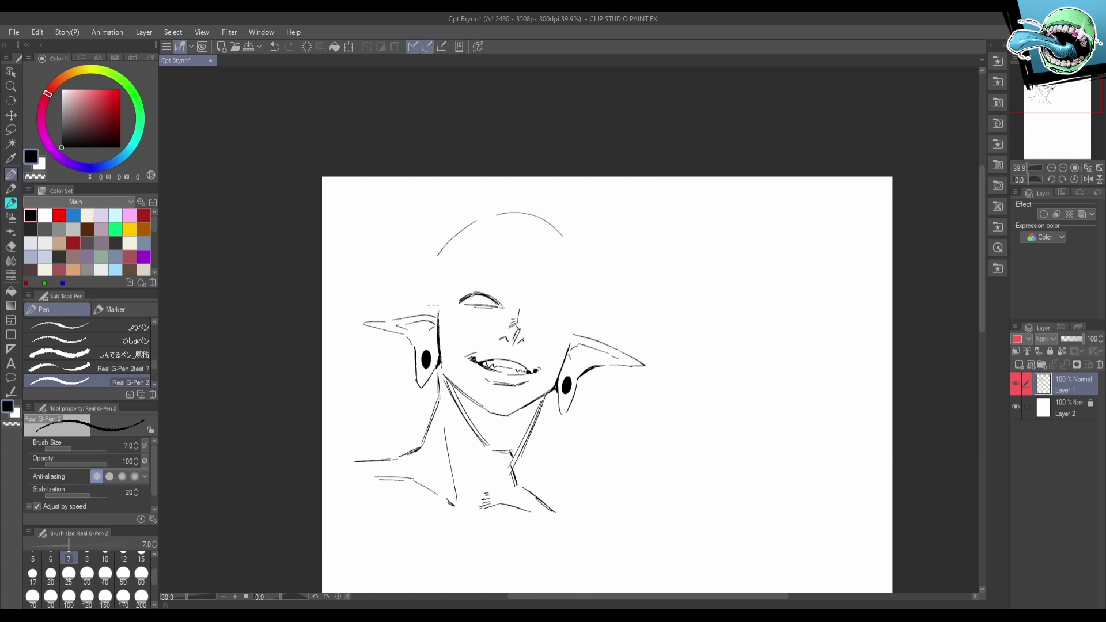
drag(428, 303, 421, 343)
drag(436, 303, 425, 333)
mouse_move(436, 281)
mouse_down()
mouse_move(427, 304)
mouse_move(443, 350)
mouse_up()
key(ctrl+z)
key(ctrl+z)
mouse_move(436, 308)
mouse_down()
mouse_move(444, 351)
mouse_move(450, 287)
mouse_move(434, 302)
mouse_up()
key(ctrl+z)
key(ctrl+z)
Draw longer hair strands from the hairline down the side of the face beside the viewer's-left eye.
drag(445, 349, 447, 298)
drag(445, 280, 451, 317)
mouse_move(450, 317)
mouse_down()
mouse_move(451, 278)
mouse_move(453, 307)
mouse_up()
drag(454, 257, 440, 275)
drag(617, 276, 619, 313)
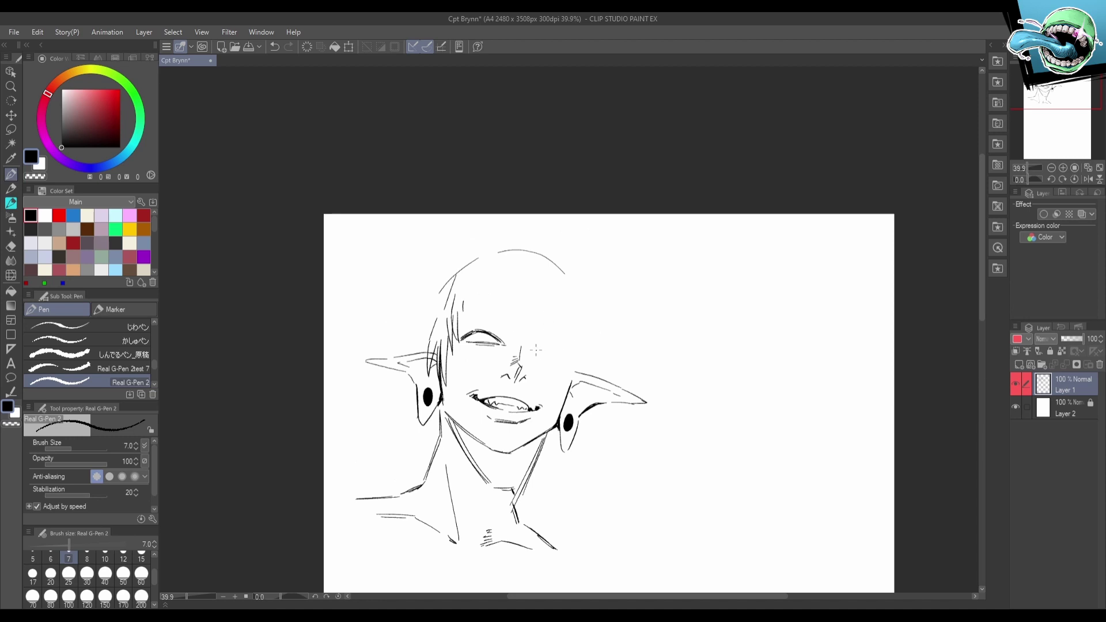
Draw the second eye's thick arched lid and lower line on the viewer's right, checking it in a flipped view.
mouse_move(552, 347)
mouse_down()
mouse_move(537, 347)
mouse_move(645, 347)
mouse_up()
key(h)
drag(638, 356, 676, 350)
key(ctrl+z)
key(h)
drag(718, 398, 823, 410)
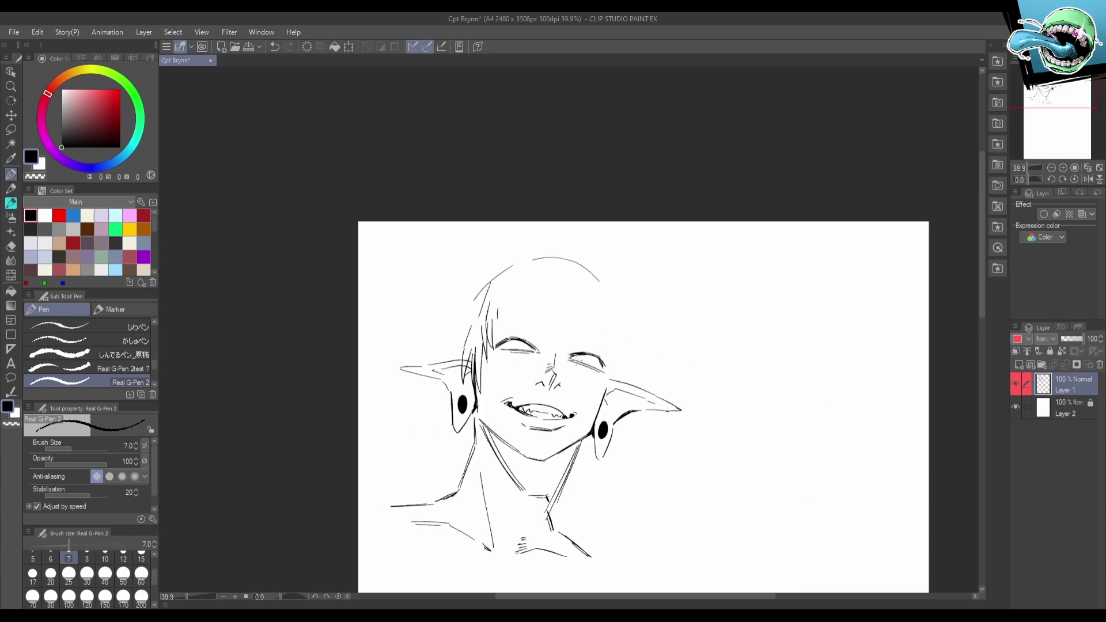
Draw small irises and pupils beneath the upper lids of both eyes.
drag(578, 361, 589, 360)
drag(513, 352, 522, 342)
drag(578, 362, 585, 353)
drag(514, 349, 525, 349)
drag(578, 354, 579, 362)
drag(518, 347, 582, 363)
drag(661, 381, 657, 354)
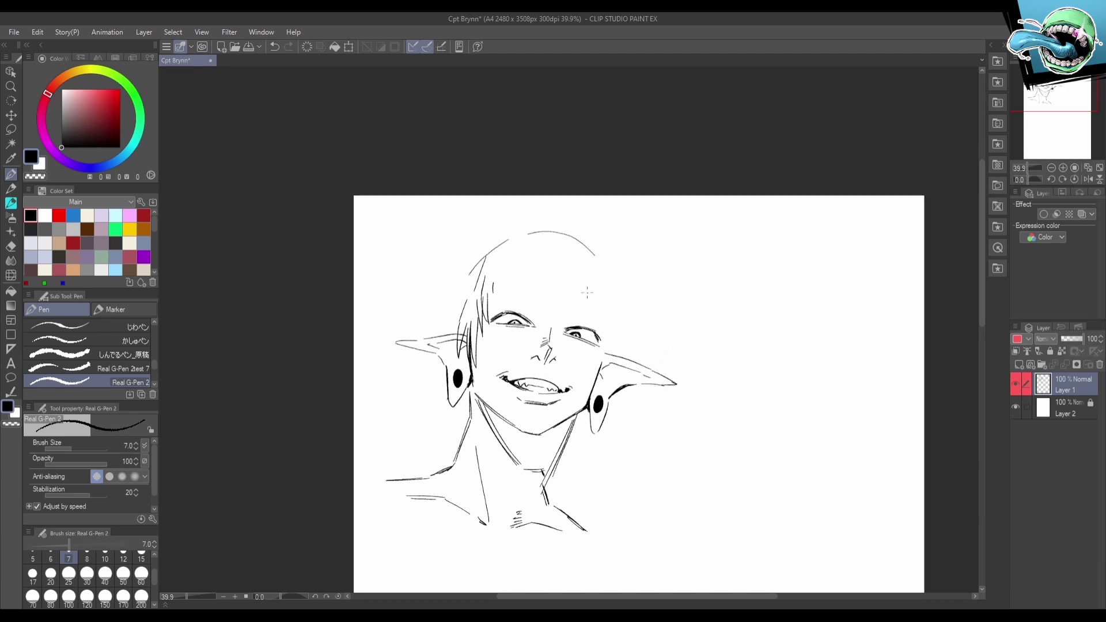
Add thin eyelid crease lines above both eyes.
mouse_move(561, 329)
mouse_down()
mouse_move(590, 326)
mouse_move(586, 318)
mouse_move(609, 333)
mouse_up()
mouse_move(528, 310)
mouse_down()
mouse_move(536, 327)
mouse_move(488, 317)
mouse_up()
key(ctrl+z)
key(ctrl+z)
drag(541, 415, 533, 430)
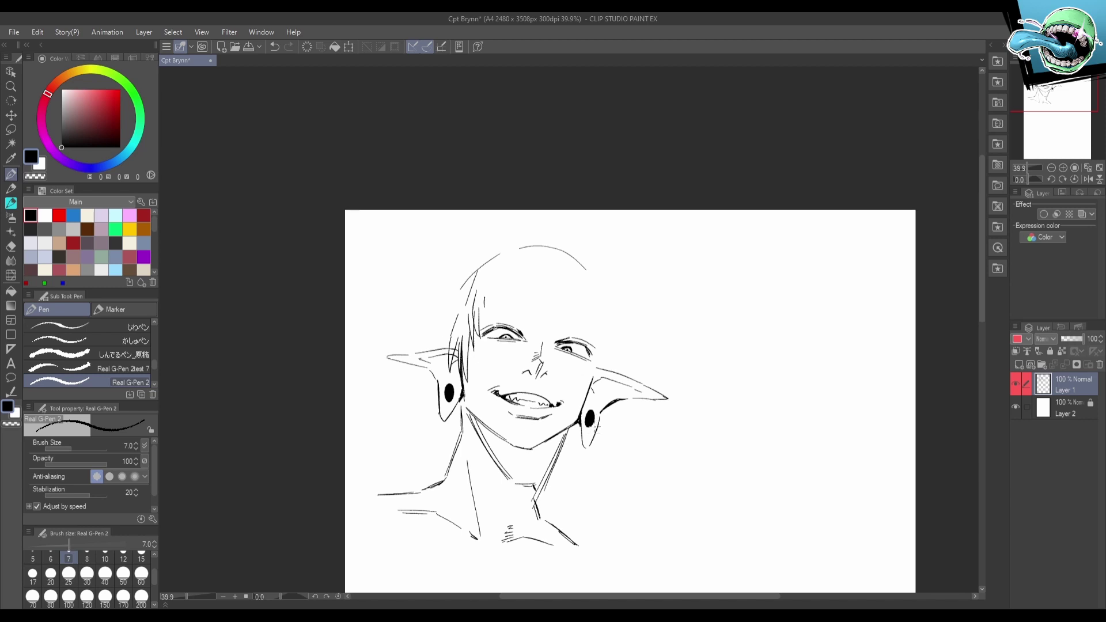
Try to draw a moustache of short strokes between the nose and the upper lip.
mouse_move(510, 389)
mouse_down()
mouse_move(534, 391)
mouse_move(505, 388)
mouse_up()
key(ctrl+z)
key(ctrl+z)
drag(517, 382, 518, 385)
drag(628, 375, 630, 355)
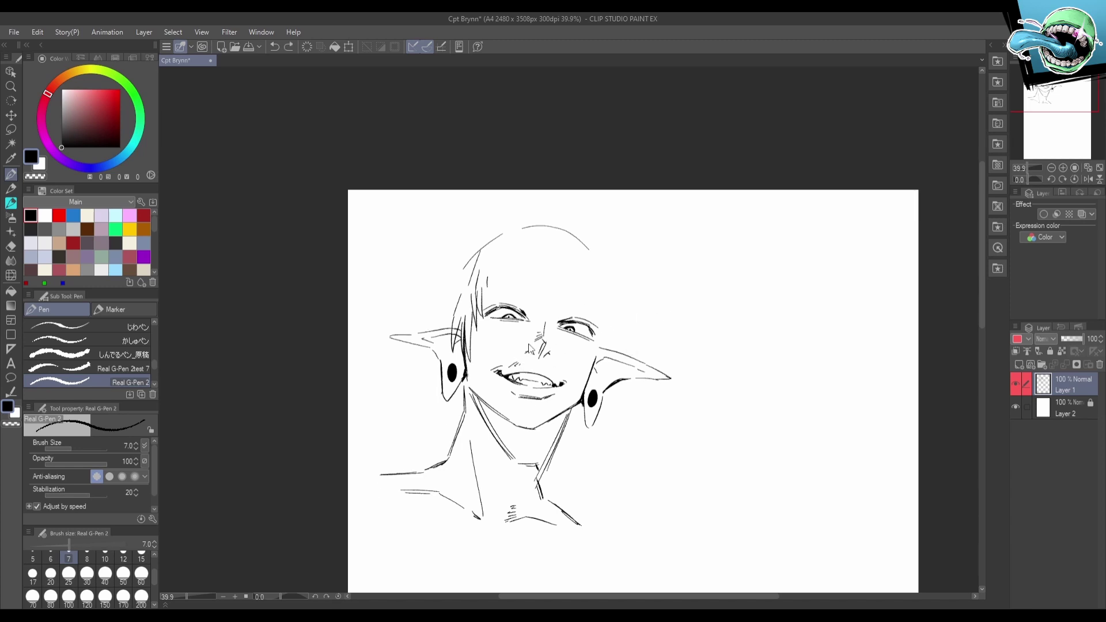
key(ctrl+z)
key(ctrl+z)
drag(513, 361, 518, 371)
drag(518, 362, 559, 379)
drag(591, 346, 601, 324)
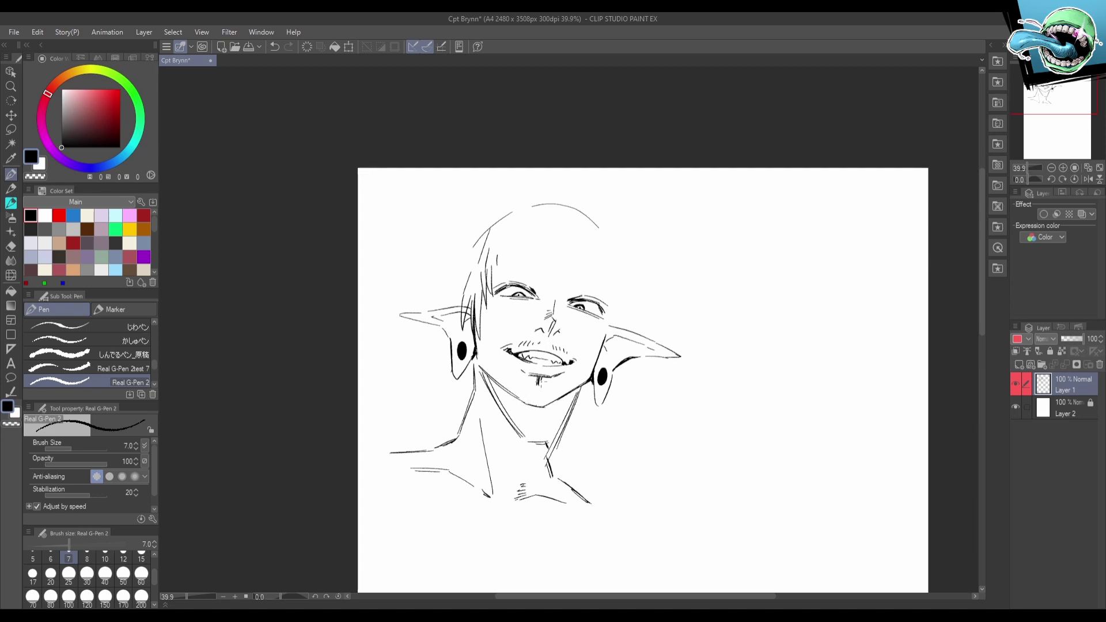
Try to draw a small goatee below the lower lip, and undo the facial hair.
key(ctrl+z)
drag(535, 378, 534, 385)
drag(542, 380, 540, 392)
drag(532, 382, 538, 395)
drag(545, 385, 546, 396)
key(ctrl+z)
mouse_move(637, 390)
mouse_down()
mouse_move(647, 323)
mouse_move(602, 434)
mouse_up()
key(ctrl+z)
key(ctrl+z)
key(ctrl+z)
key(ctrl+z)
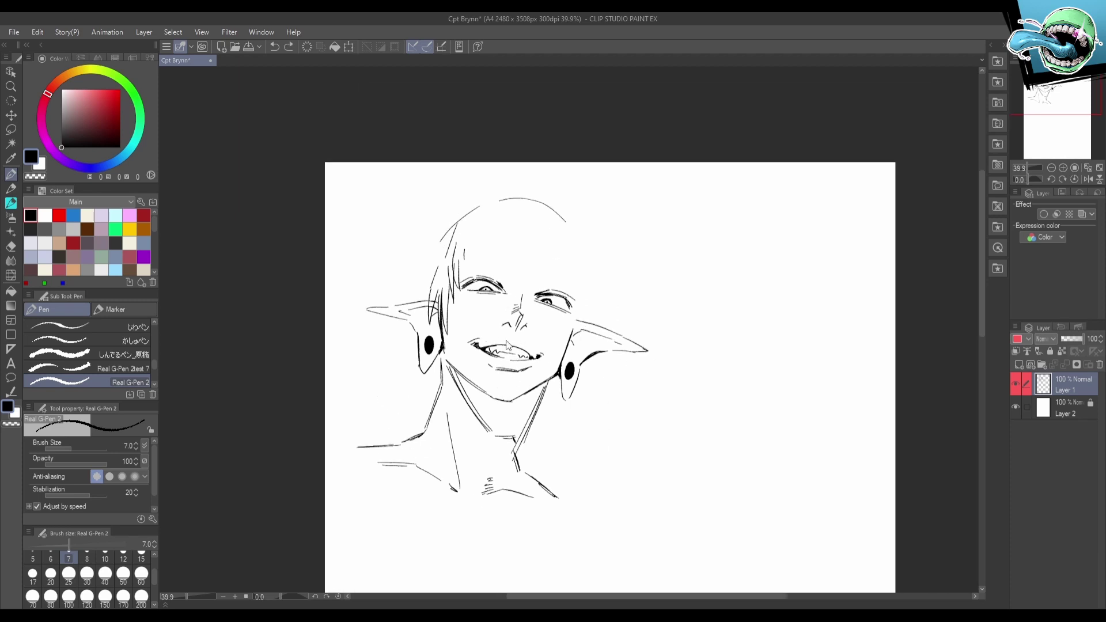
Add short strokes along the upper edge of the mouth above the teeth, working in a flipped view.
drag(484, 346, 533, 354)
key(ctrl+z)
key(h)
drag(678, 384, 632, 392)
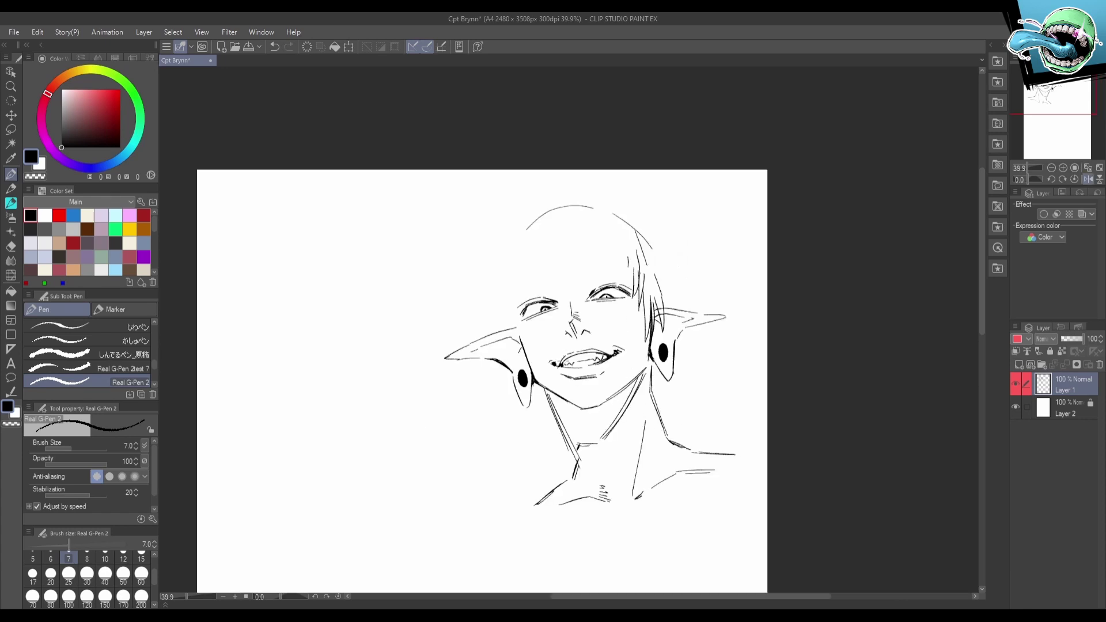
key(ctrl+z)
mouse_move(568, 353)
mouse_down()
mouse_move(631, 325)
mouse_move(564, 358)
mouse_up()
key(ctrl+z)
drag(570, 352, 570, 356)
drag(576, 352, 582, 354)
key(h)
drag(684, 378, 668, 385)
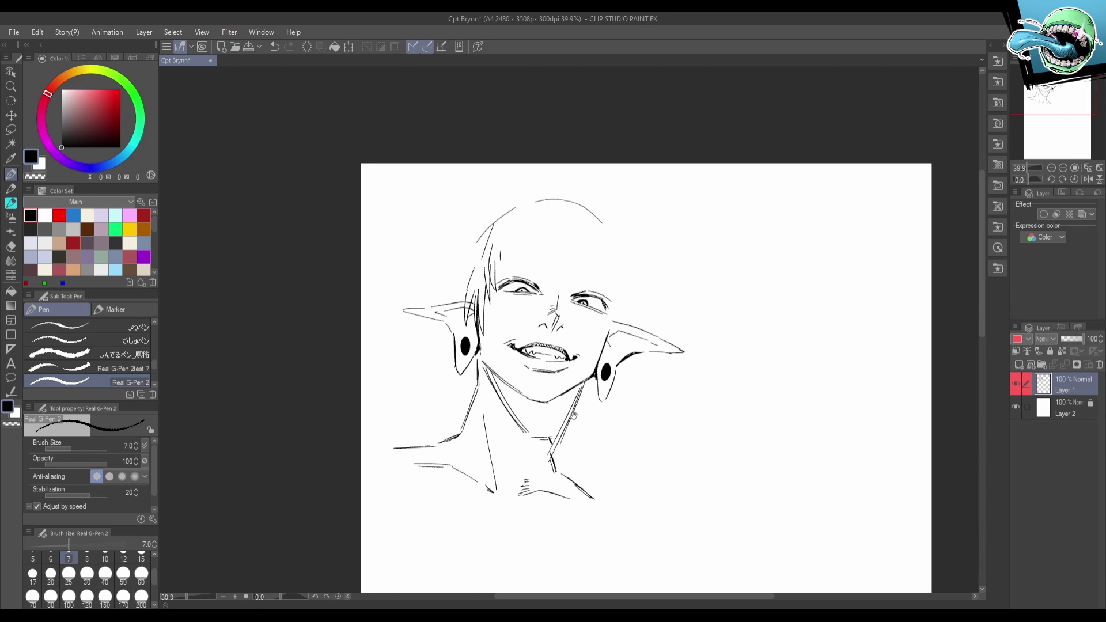
Draw a small round piercing stud beneath the lower lip, filled black with an outline.
drag(574, 417, 549, 468)
drag(518, 424, 522, 430)
key(g)
click(518, 428)
drag(617, 417, 608, 413)
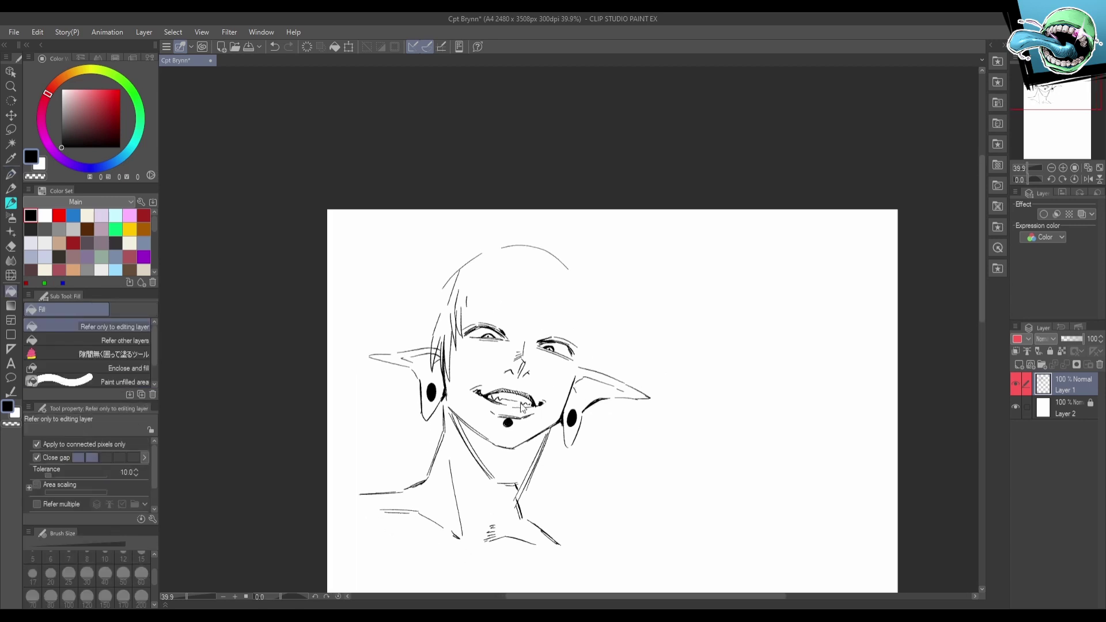
key(p)
key(p)
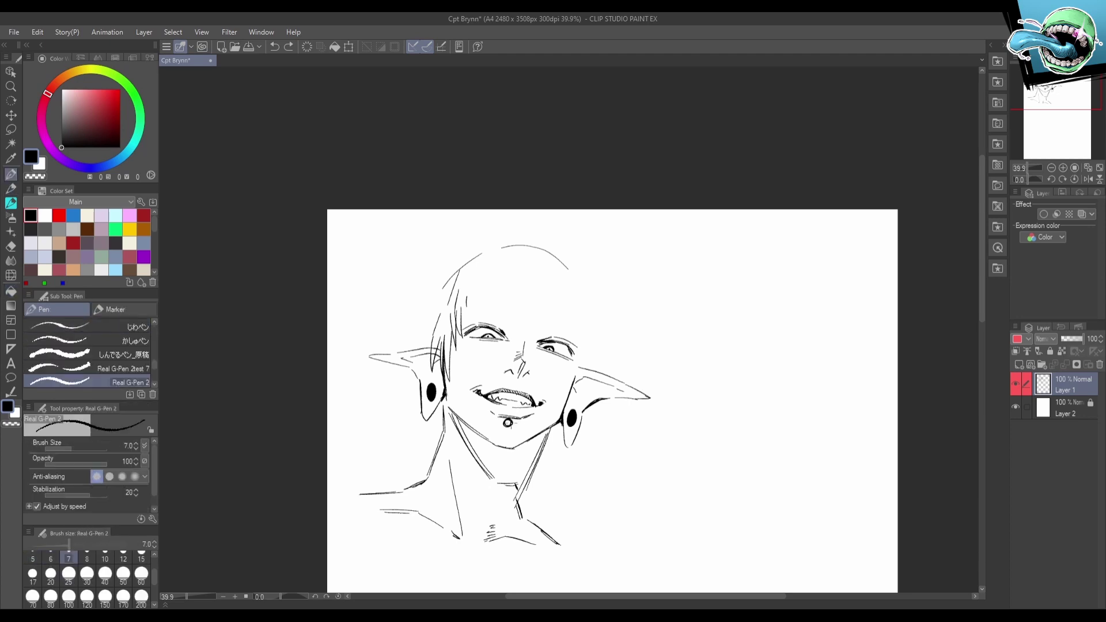
drag(507, 425, 509, 422)
mouse_move(626, 459)
mouse_down()
mouse_move(598, 420)
mouse_move(604, 446)
mouse_move(585, 493)
mouse_up()
key(ctrl+z)
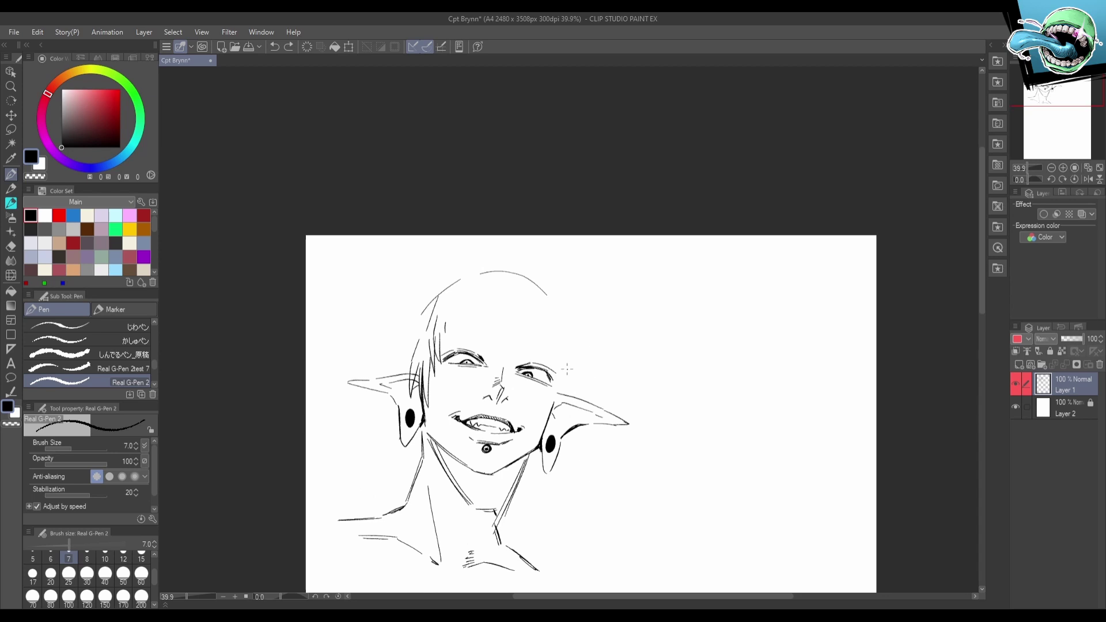
Outline the black plugs in both earlobes with thin rings.
drag(569, 371, 600, 352)
mouse_move(442, 387)
mouse_down()
mouse_move(438, 411)
mouse_move(442, 386)
mouse_up()
key(ctrl+z)
mouse_move(577, 419)
mouse_down()
mouse_move(576, 434)
mouse_move(583, 414)
mouse_up()
drag(632, 412, 646, 361)
drag(619, 417, 603, 476)
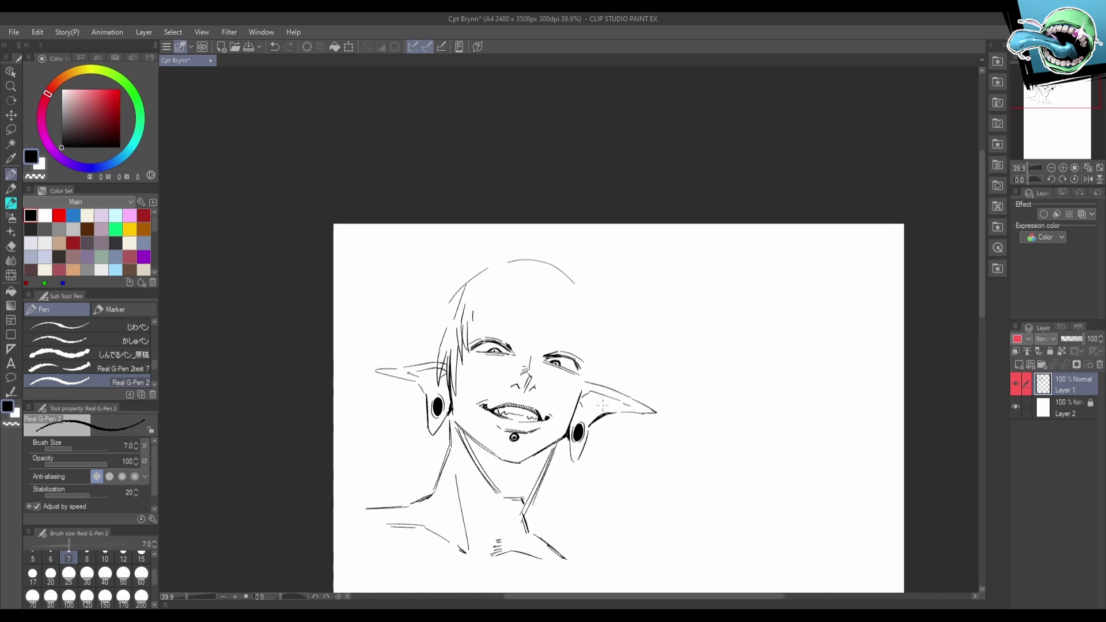
mouse_move(645, 407)
mouse_down()
mouse_move(634, 417)
mouse_move(637, 403)
mouse_up()
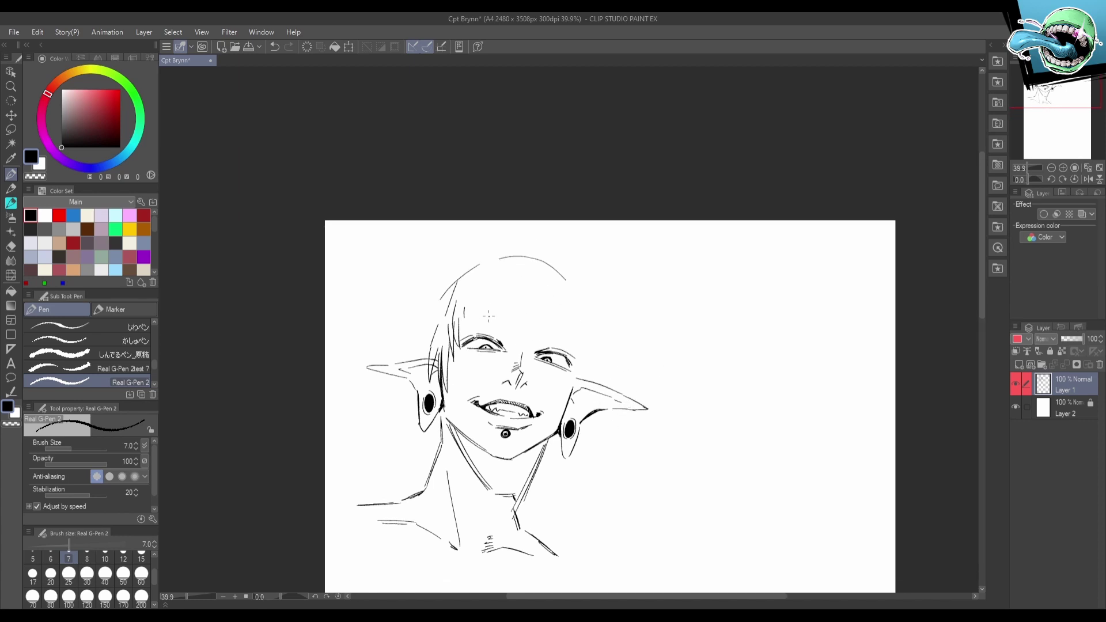
Draw a diagonal hair strand across the forehead and outline angular eyebrows above both eyes, undoing unwanted strokes.
drag(464, 336, 497, 289)
mouse_move(535, 348)
mouse_down()
mouse_move(562, 341)
mouse_move(530, 344)
mouse_move(559, 337)
mouse_move(547, 327)
mouse_move(579, 344)
mouse_up()
key(ctrl+z)
drag(560, 338, 578, 344)
drag(686, 322, 682, 319)
key(ctrl+z)
key(ctrl+z)
key(ctrl+z)
mouse_move(528, 342)
mouse_down()
mouse_move(537, 323)
mouse_move(555, 334)
mouse_up()
drag(625, 371, 619, 362)
key(ctrl+z)
mouse_move(524, 330)
mouse_down()
mouse_move(553, 323)
mouse_move(474, 315)
mouse_move(496, 309)
mouse_up()
mouse_move(497, 311)
mouse_down()
mouse_move(497, 326)
mouse_move(468, 314)
mouse_move(493, 307)
mouse_move(496, 325)
mouse_move(488, 305)
mouse_move(465, 314)
mouse_up()
key(ctrl+z)
key(ctrl+z)
key(ctrl+z)
key(ctrl+z)
key(ctrl+z)
key(ctrl+z)
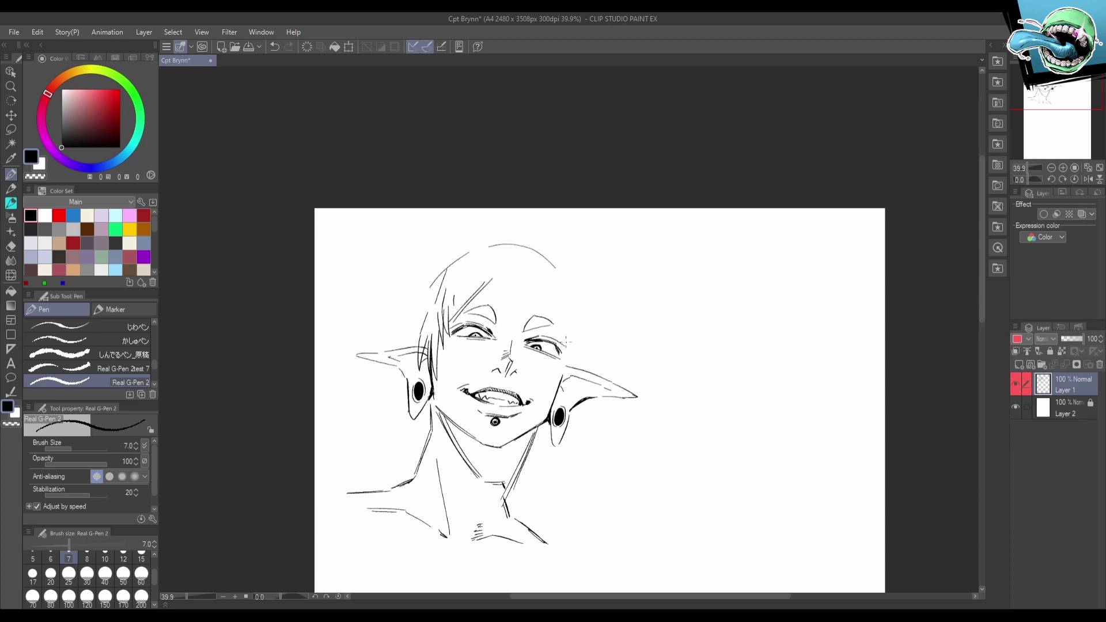
Fill both eyebrow outlines with fine hatching strokes.
drag(630, 319, 626, 306)
mouse_move(519, 318)
mouse_down()
mouse_move(529, 303)
mouse_move(546, 308)
mouse_move(480, 306)
mouse_up()
drag(472, 296, 476, 303)
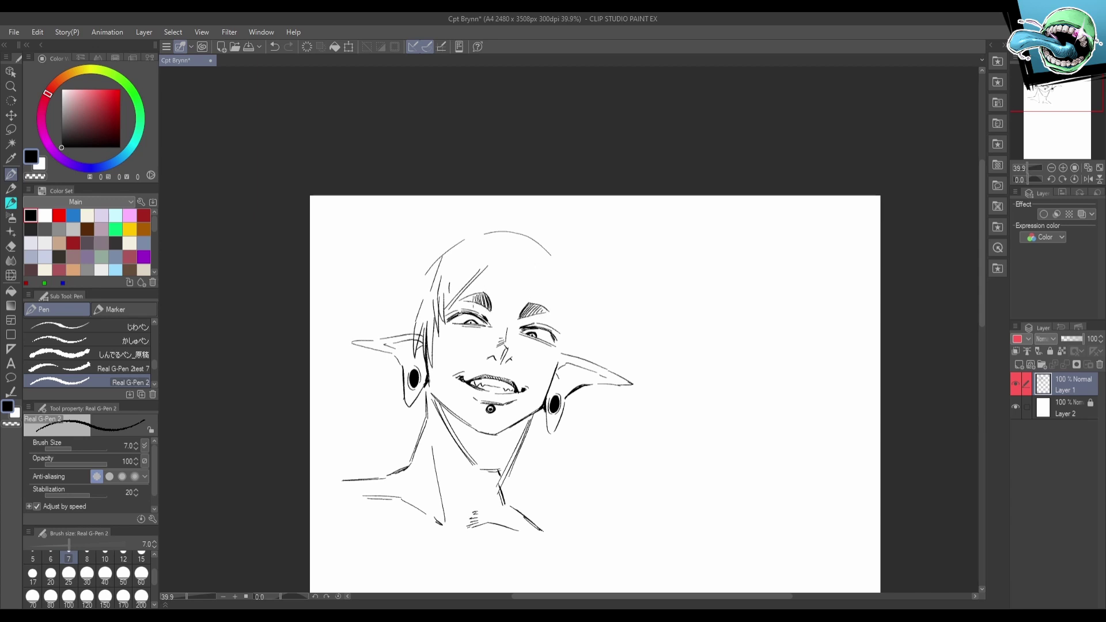
drag(632, 407, 627, 387)
drag(588, 295, 587, 327)
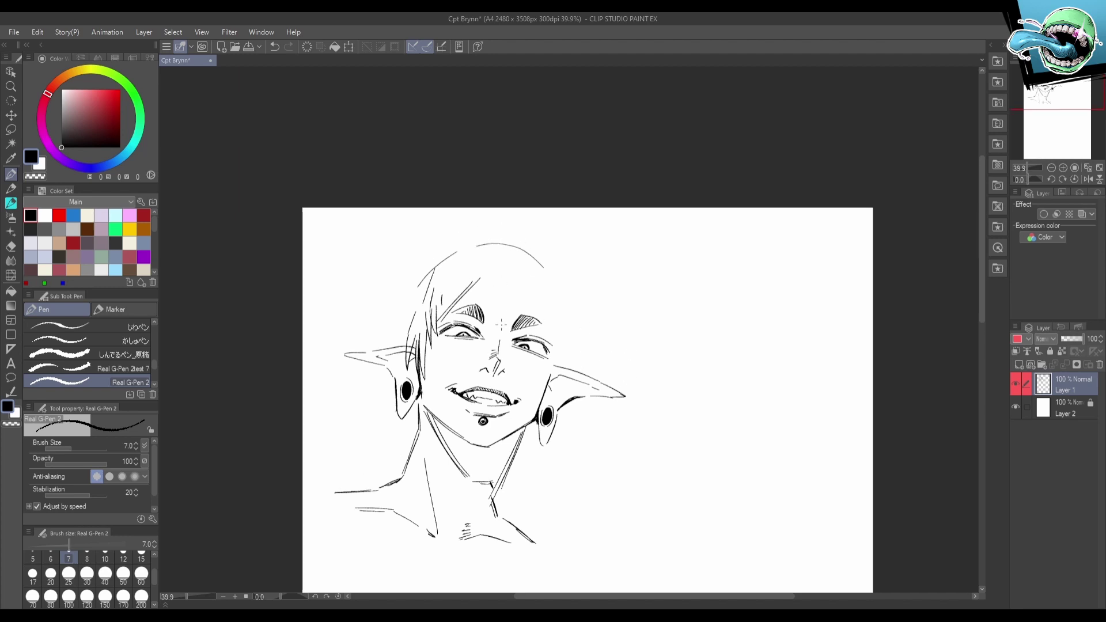
Draw long pointed fringe strands falling from the hairline between the eyebrows to the bridge of the nose.
drag(485, 275, 499, 324)
drag(571, 341, 569, 315)
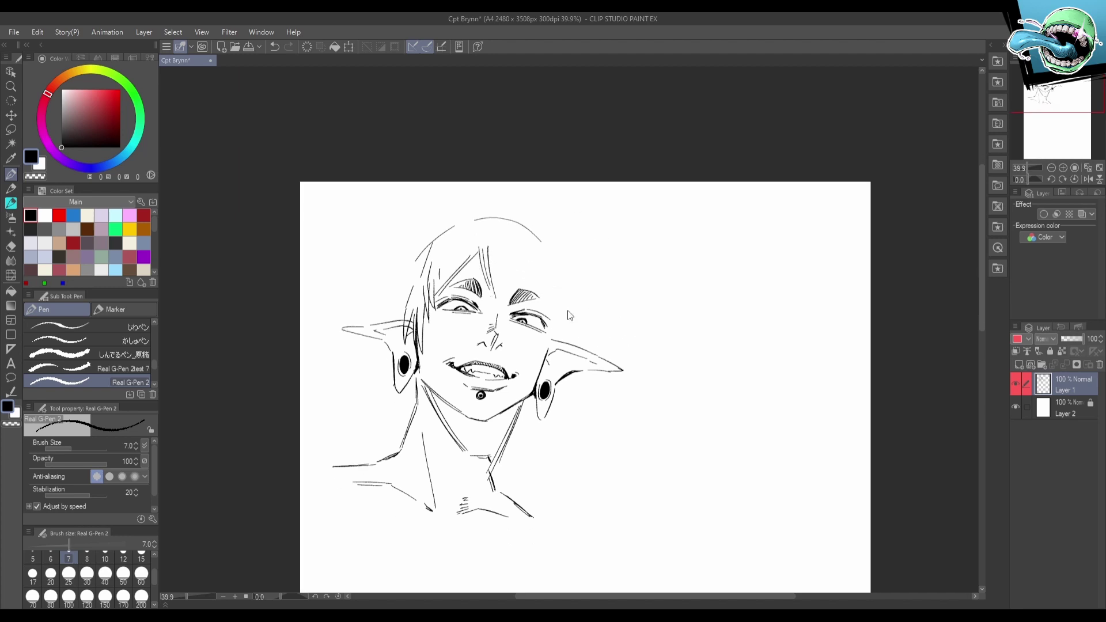
scroll(560, 350, down, 3)
scroll(559, 351, up, 2)
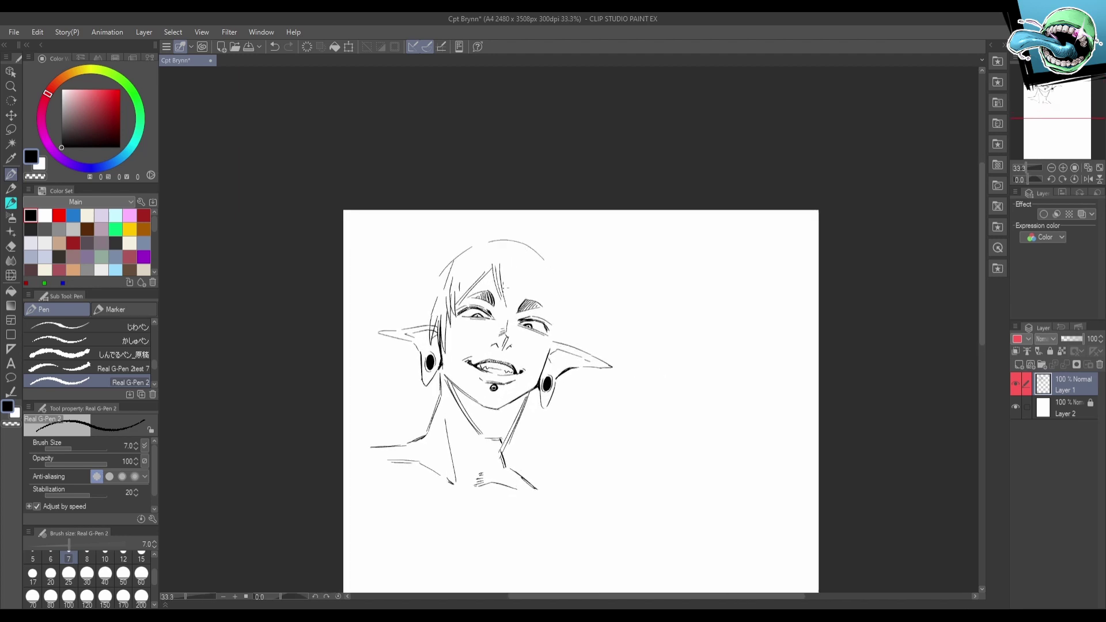
drag(504, 291, 514, 341)
key(ctrl+z)
drag(514, 255, 508, 279)
drag(639, 349, 634, 327)
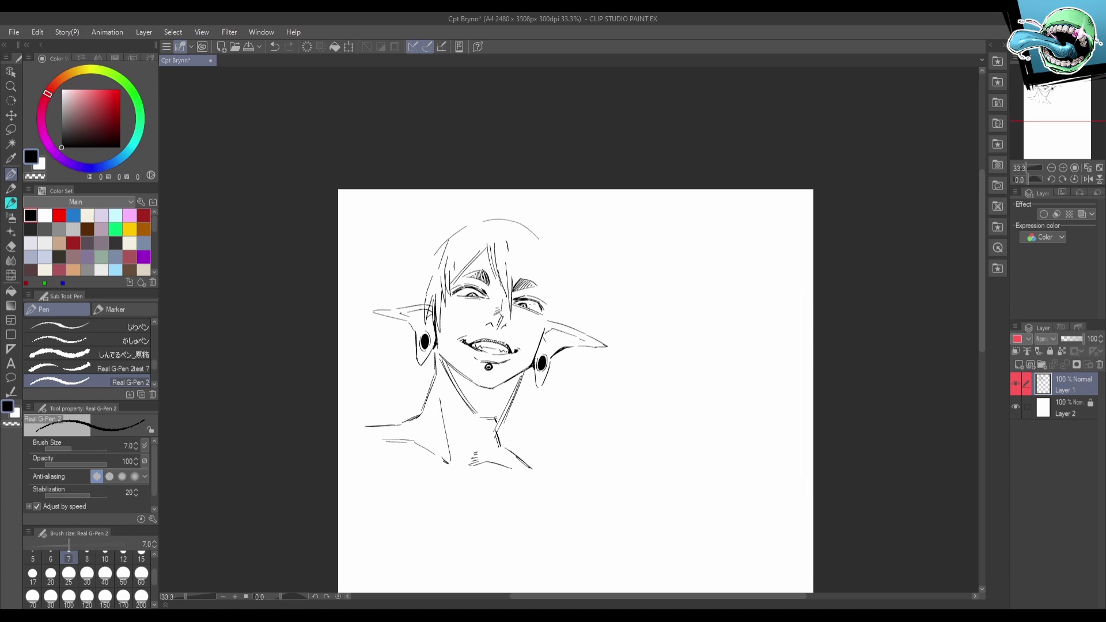
Add thin fringe strands falling over the eyebrow and eye on the viewer's right.
drag(557, 245, 542, 212)
mouse_move(498, 243)
mouse_down()
mouse_move(509, 281)
mouse_move(500, 274)
mouse_up()
key(ctrl+z)
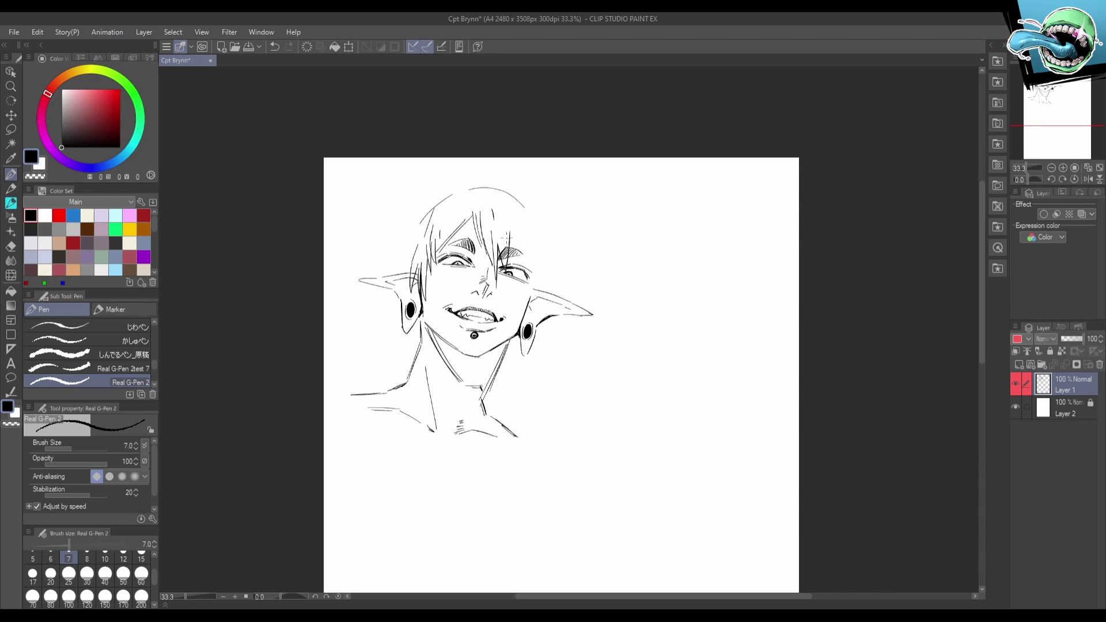
mouse_move(514, 225)
mouse_down()
mouse_move(505, 266)
mouse_move(501, 227)
mouse_up()
drag(575, 254, 571, 235)
drag(605, 306, 605, 328)
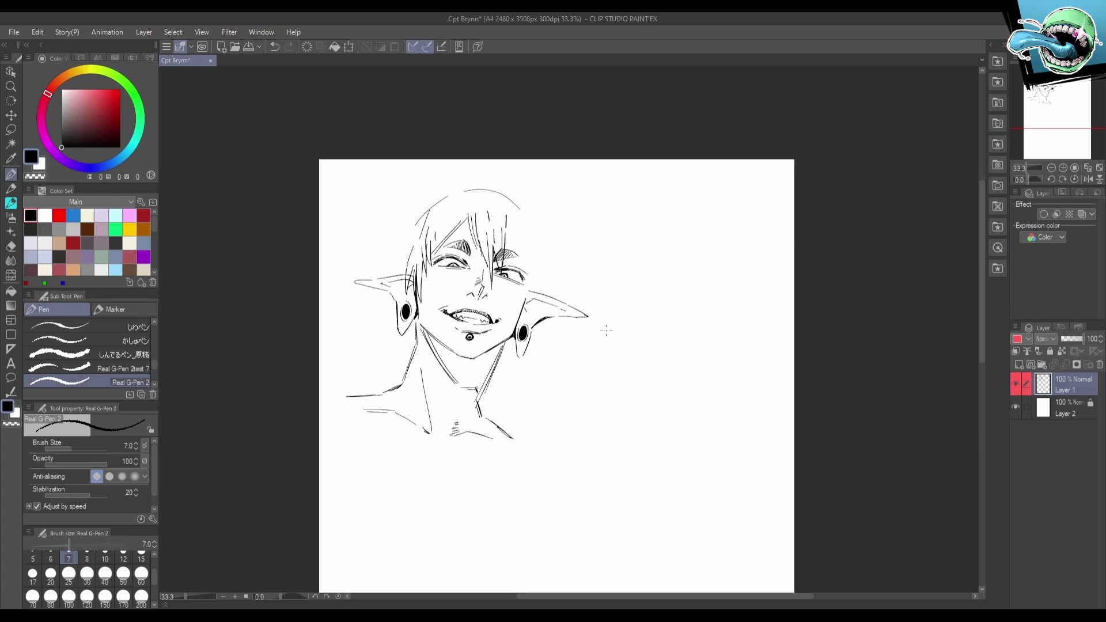
mouse_move(599, 378)
mouse_down()
mouse_move(598, 406)
mouse_move(598, 386)
mouse_up()
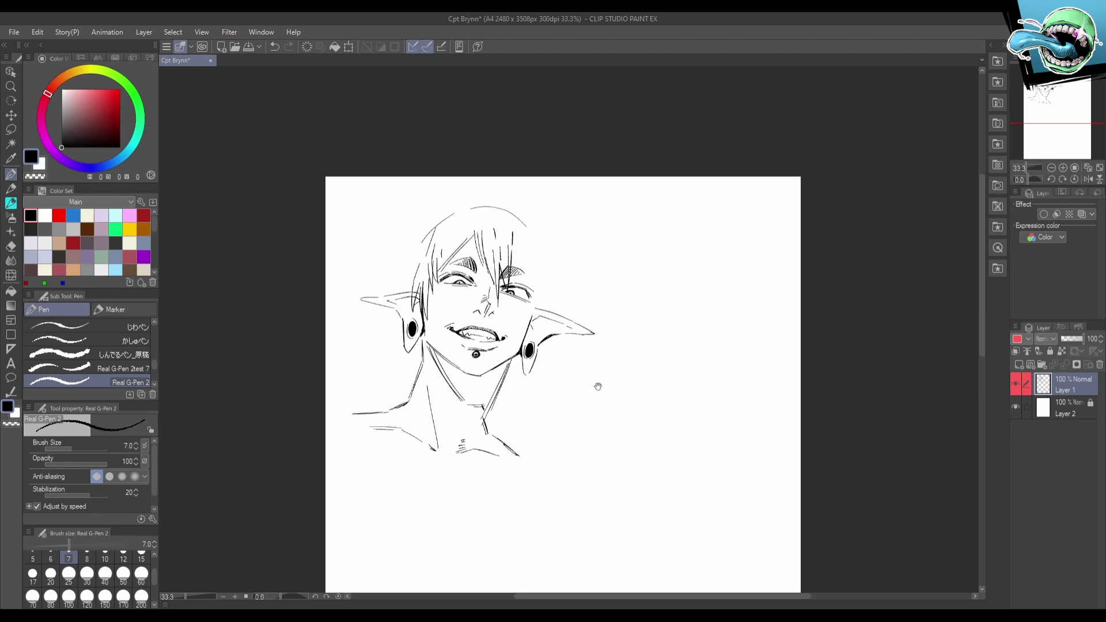
mouse_move(529, 350)
mouse_down()
mouse_move(554, 385)
mouse_move(588, 345)
mouse_move(590, 434)
mouse_move(501, 398)
mouse_move(505, 411)
mouse_move(503, 391)
mouse_up()
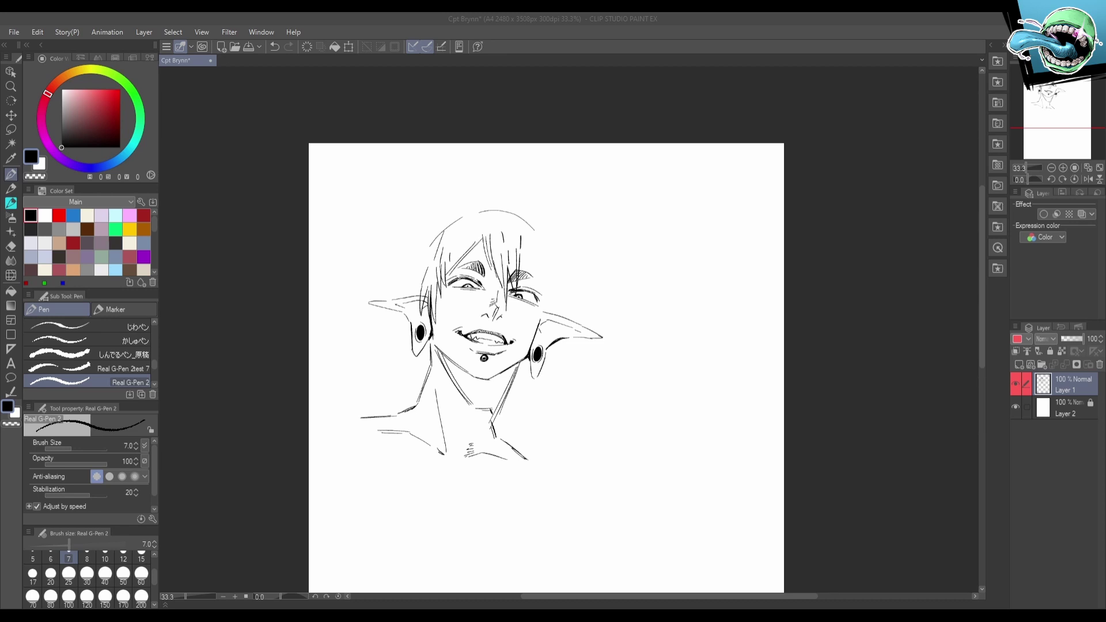
Erase the iris of the viewer's-right eye and rework it into a squinting, winking shape, undoing trial strokes.
click(541, 318)
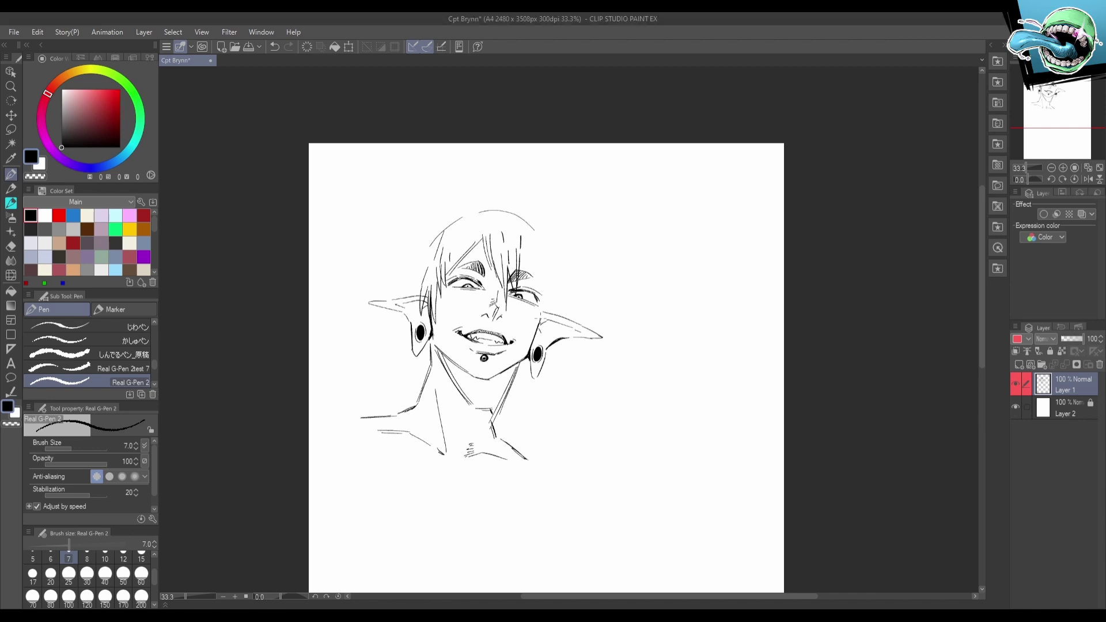
key(e)
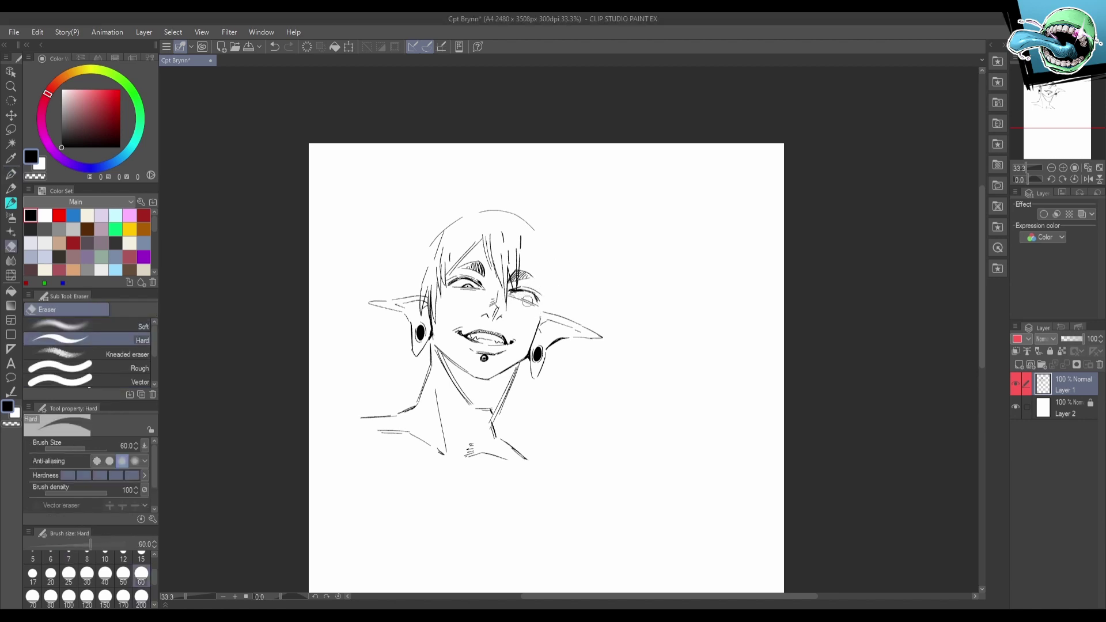
key(p)
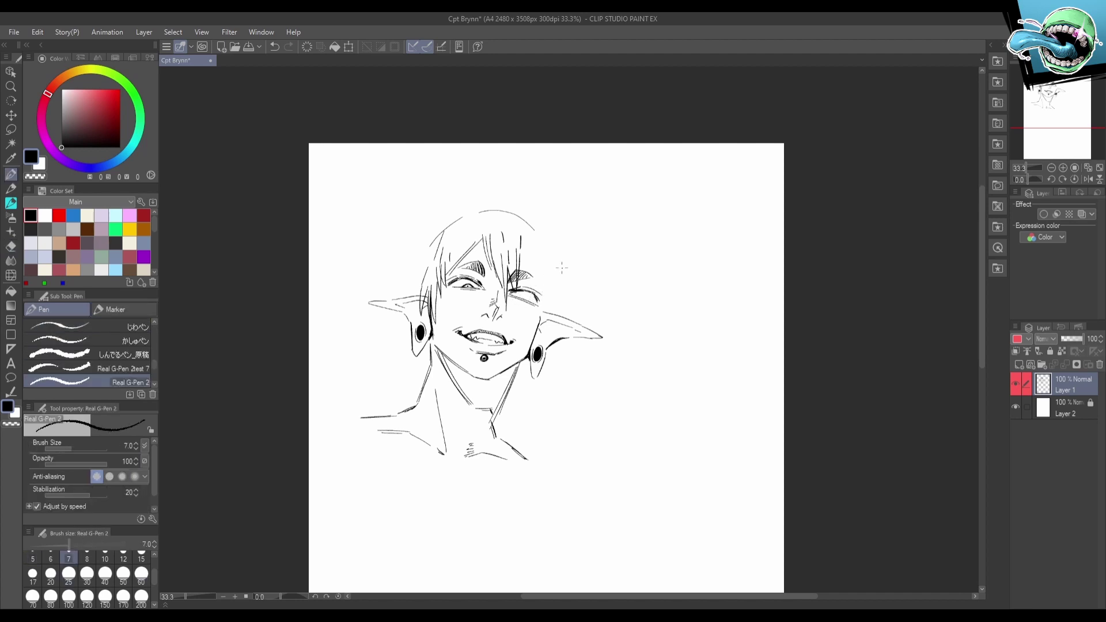
mouse_move(514, 294)
mouse_down()
mouse_move(531, 292)
mouse_move(522, 276)
mouse_move(530, 285)
mouse_up()
scroll(583, 299, down, 2)
key(ctrl+z)
key(ctrl+z)
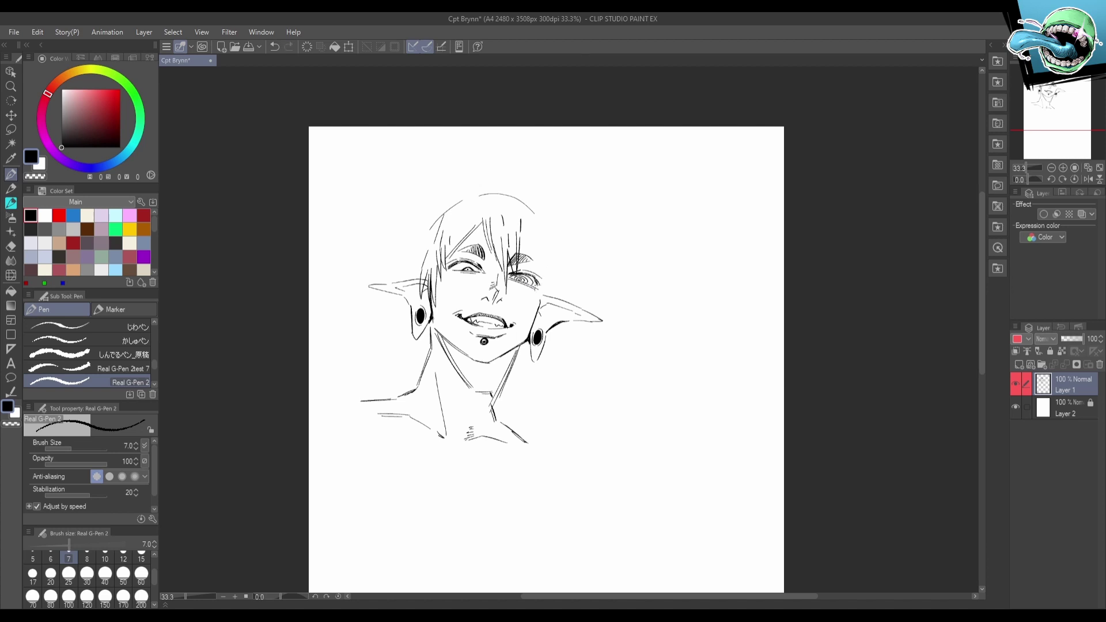
drag(595, 400, 596, 389)
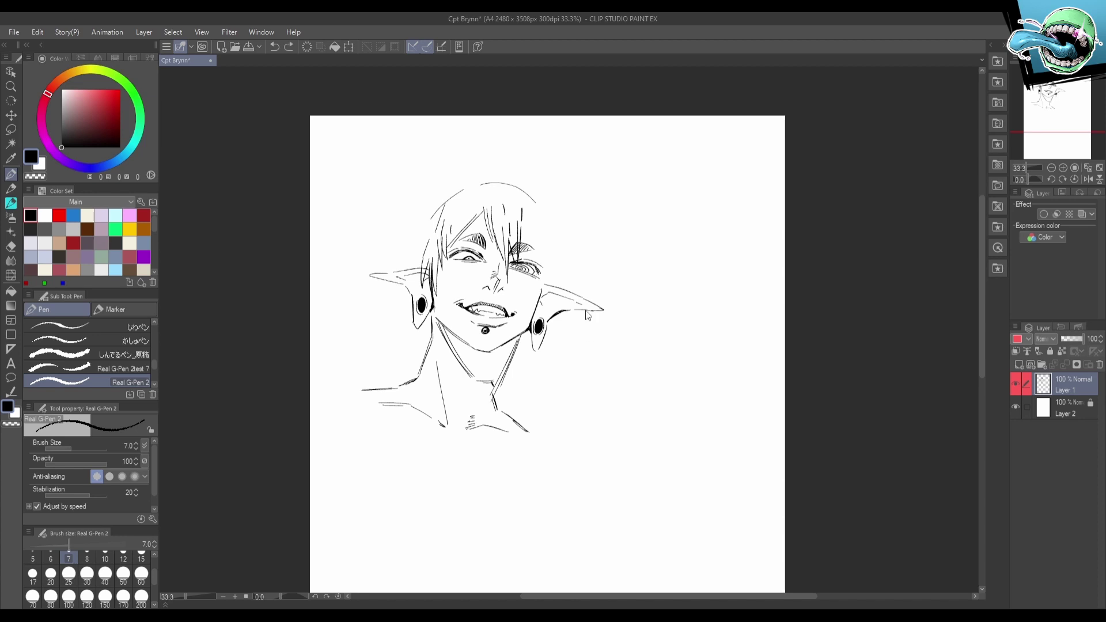
key(ctrl+z)
key(ctrl+z)
drag(517, 272, 520, 276)
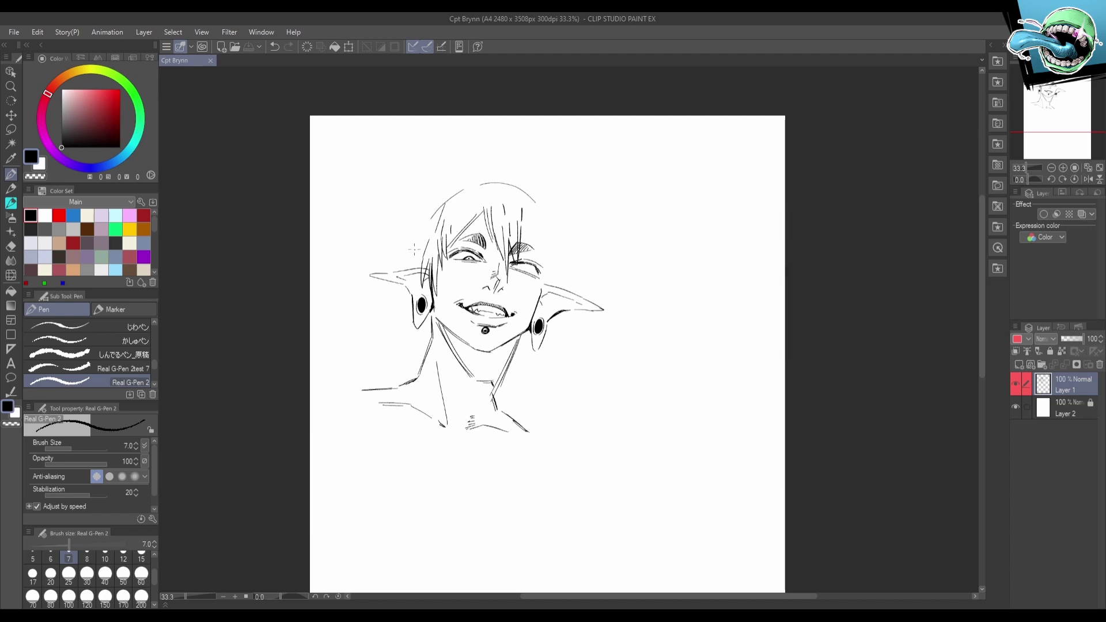
Draw the outer hair contour over the crown and down the viewer's-right side, with a small crease on the forehead.
mouse_move(424, 225)
mouse_down()
mouse_move(411, 257)
mouse_move(483, 173)
mouse_up()
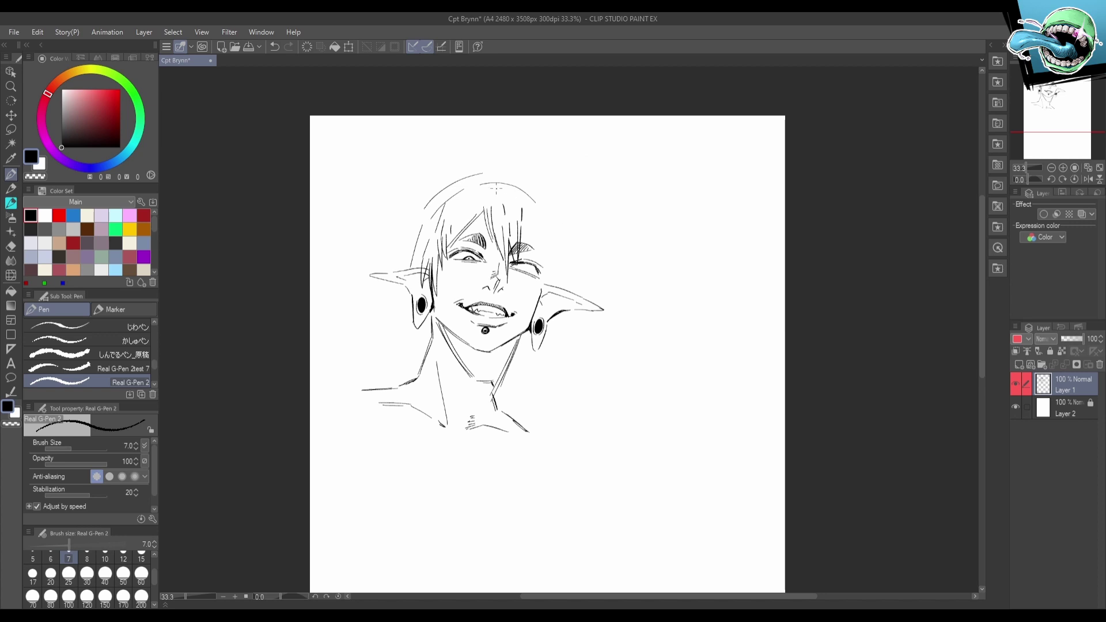
drag(475, 184, 555, 196)
mouse_move(543, 239)
mouse_down()
mouse_move(564, 244)
mouse_move(544, 250)
mouse_move(535, 237)
mouse_up()
key(ctrl+z)
key(ctrl+z)
key(ctrl+z)
mouse_move(523, 198)
mouse_down()
mouse_move(550, 197)
mouse_move(564, 255)
mouse_up()
drag(465, 229, 483, 227)
drag(616, 272, 610, 259)
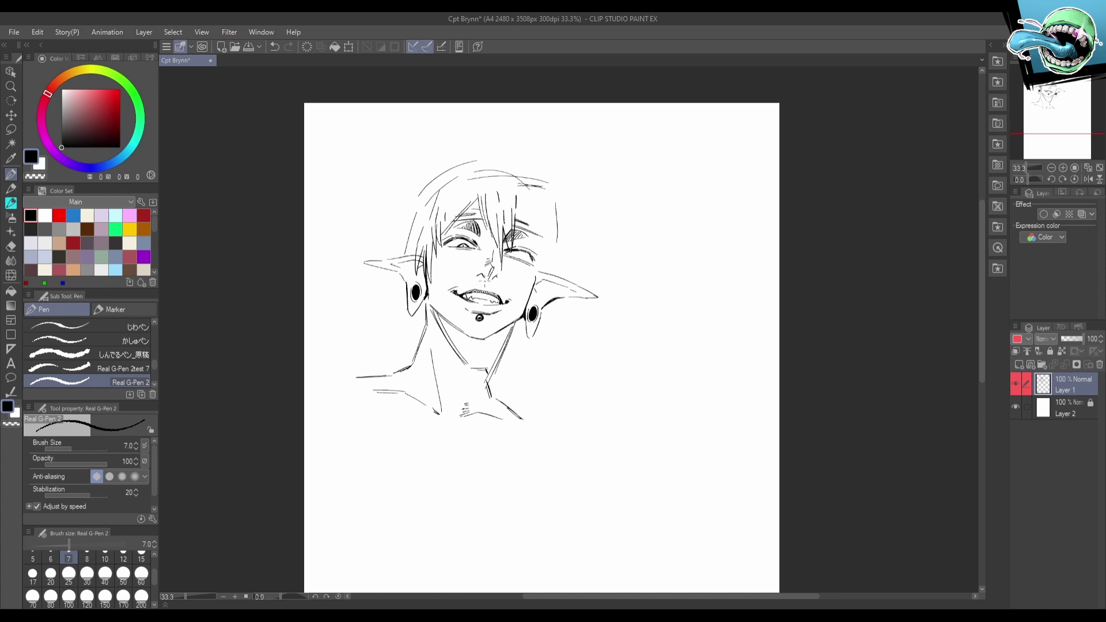
Draw a small septum ring hanging beneath the nose.
drag(483, 277, 489, 284)
drag(594, 366, 597, 357)
drag(630, 263, 633, 249)
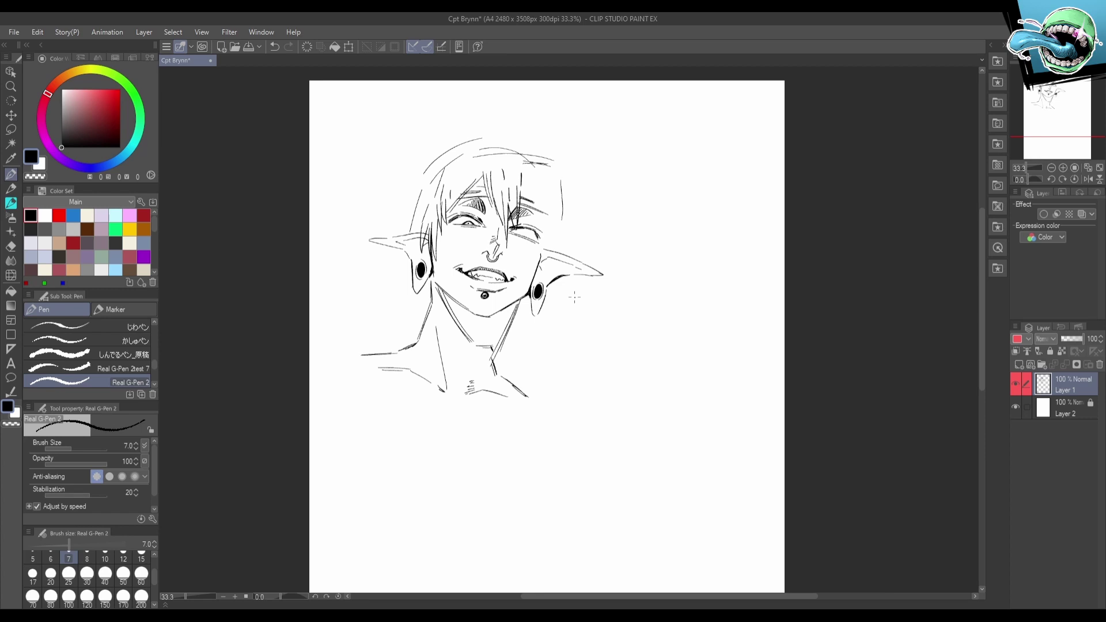
drag(575, 287, 575, 279)
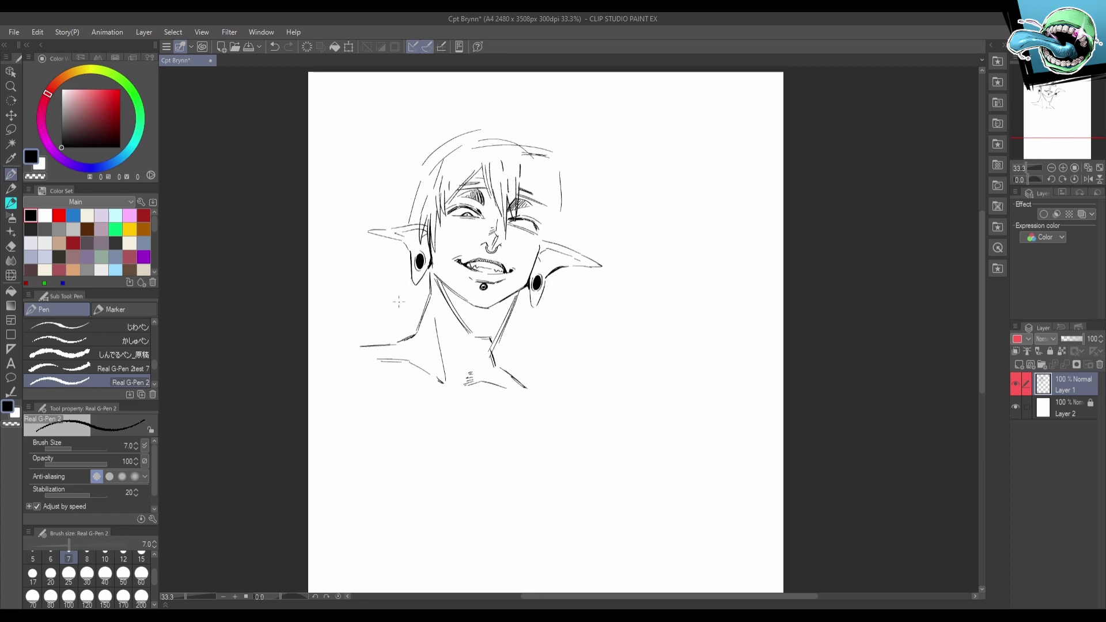
Draw the raised jacket collar on the viewer's left, running from behind the ear down across the shoulder.
mouse_move(402, 265)
mouse_down()
mouse_move(366, 291)
mouse_move(396, 379)
mouse_up()
drag(403, 273, 370, 293)
key(ctrl+z)
mouse_move(381, 314)
mouse_down()
mouse_move(383, 337)
mouse_move(384, 311)
mouse_move(404, 394)
mouse_up()
drag(392, 375, 406, 400)
Draw the matching raised collar on the viewer's right down to the chest and touch up the other collar's upper edge.
mouse_move(497, 406)
mouse_down()
mouse_move(555, 326)
mouse_move(548, 292)
mouse_move(568, 310)
mouse_move(562, 328)
mouse_move(506, 409)
mouse_up()
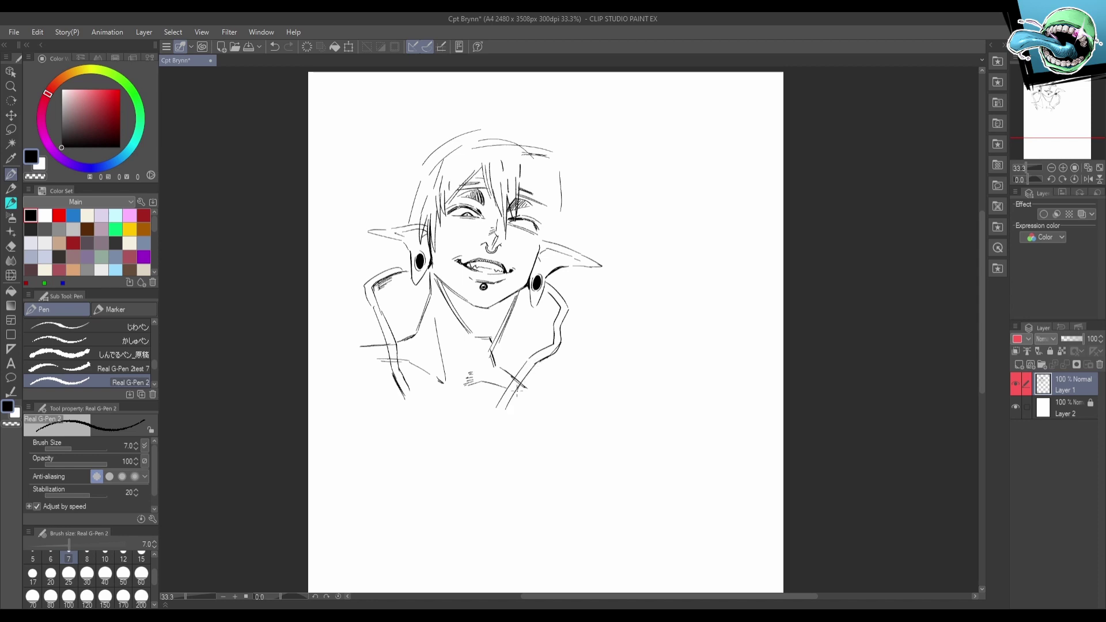
drag(533, 366, 502, 408)
drag(549, 404, 545, 422)
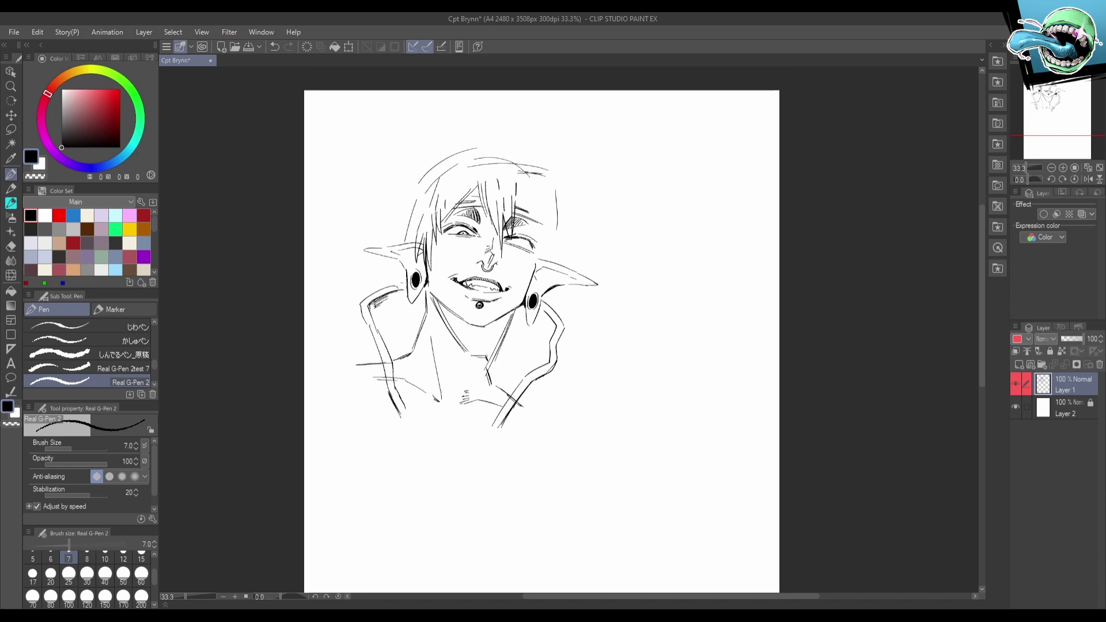
drag(402, 283, 408, 281)
drag(582, 337, 610, 328)
drag(553, 374, 550, 375)
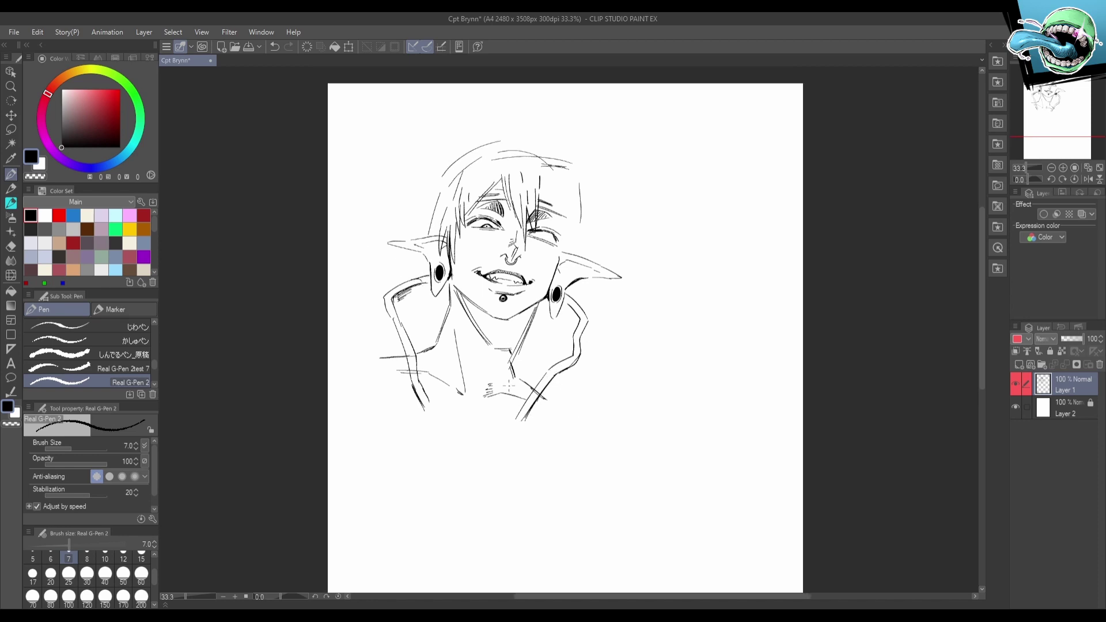
Draw the collar's outer edges down to both shoulders and erase the shoulder line overlapping the viewer's-left collar.
mouse_move(384, 311)
mouse_down()
mouse_move(387, 353)
mouse_move(365, 365)
mouse_up()
mouse_move(565, 370)
mouse_down()
mouse_move(554, 397)
mouse_move(566, 384)
mouse_move(573, 395)
mouse_up()
key(ctrl+z)
key(e)
mouse_move(368, 362)
mouse_down()
mouse_move(380, 349)
mouse_move(362, 358)
mouse_up()
key(p)
mouse_move(566, 369)
mouse_down()
mouse_move(551, 352)
mouse_move(547, 367)
mouse_up()
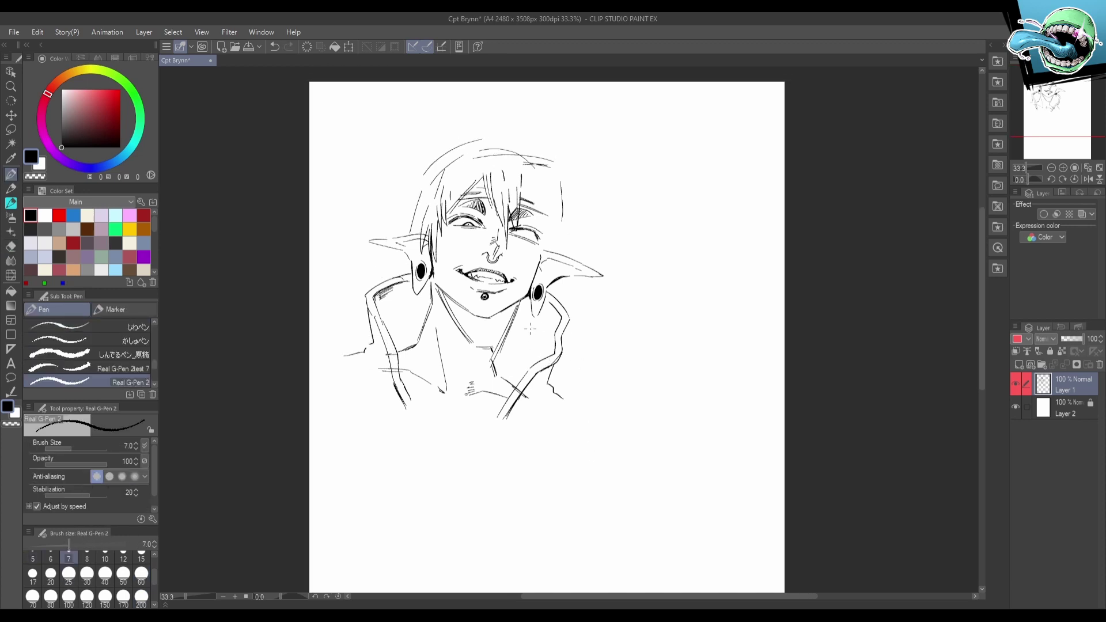
drag(584, 404, 590, 420)
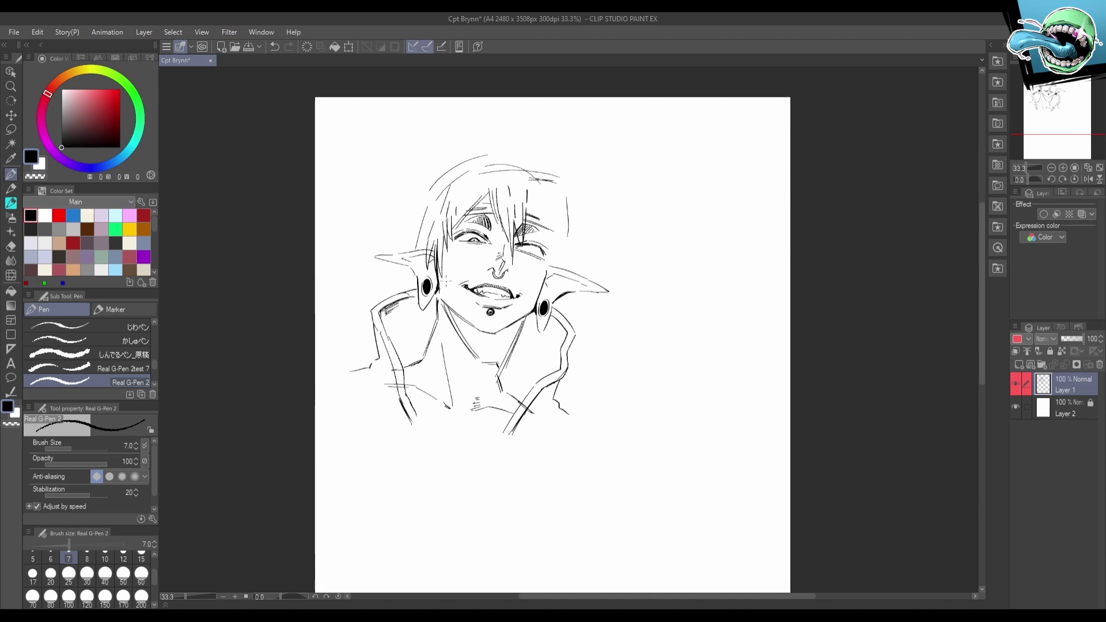
Redraw the side of the neck on the viewer's left from below the ear down to the inside of the collar.
key(e)
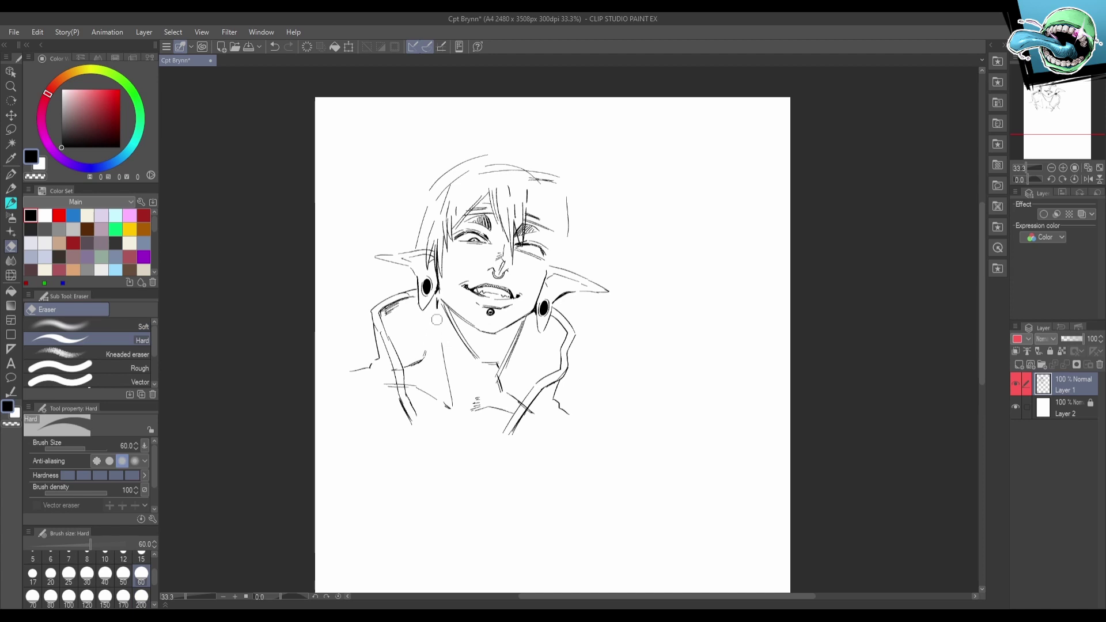
key(p)
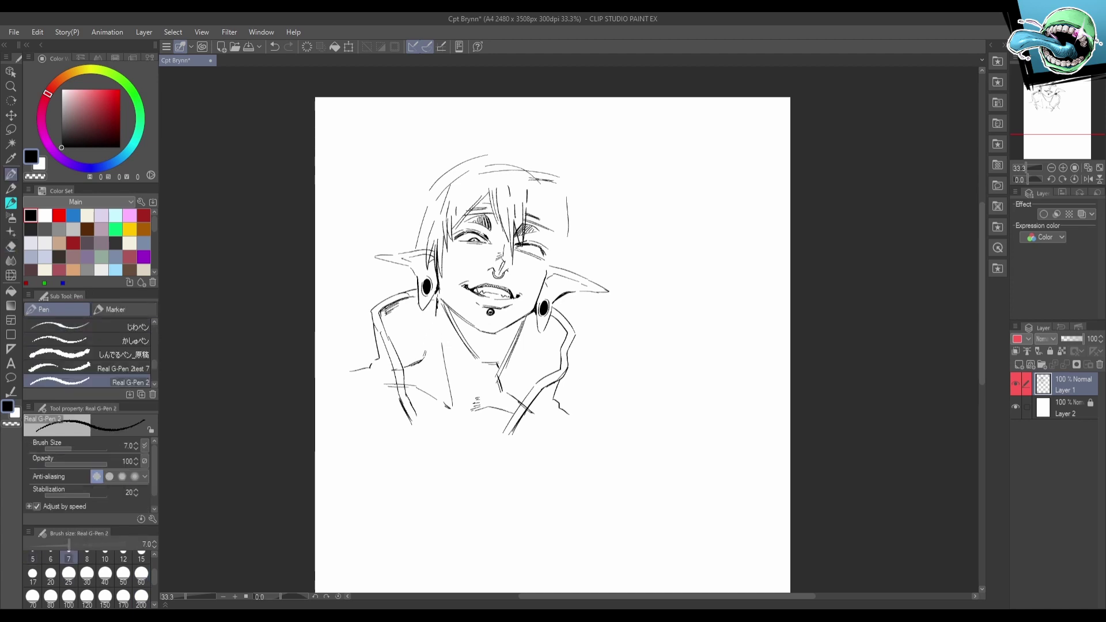
drag(438, 300, 425, 356)
key(ctrl+z)
key(ctrl+z)
drag(436, 320, 424, 358)
drag(581, 350, 579, 348)
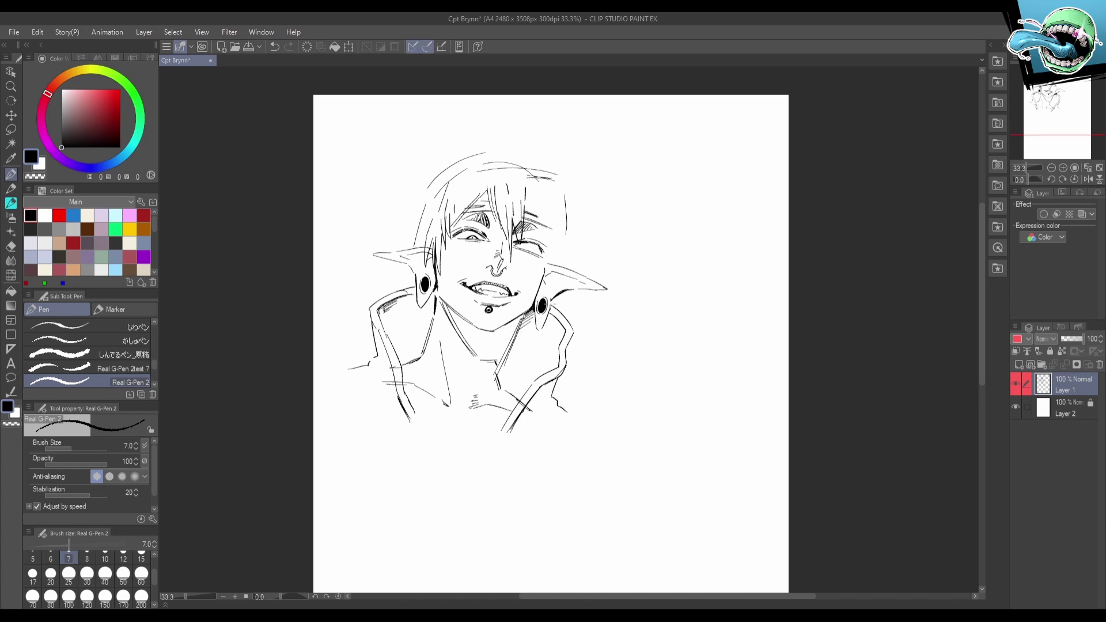
mouse_move(522, 316)
mouse_down()
mouse_move(523, 374)
mouse_move(532, 314)
mouse_up()
key(ctrl+z)
key(r)
key(p)
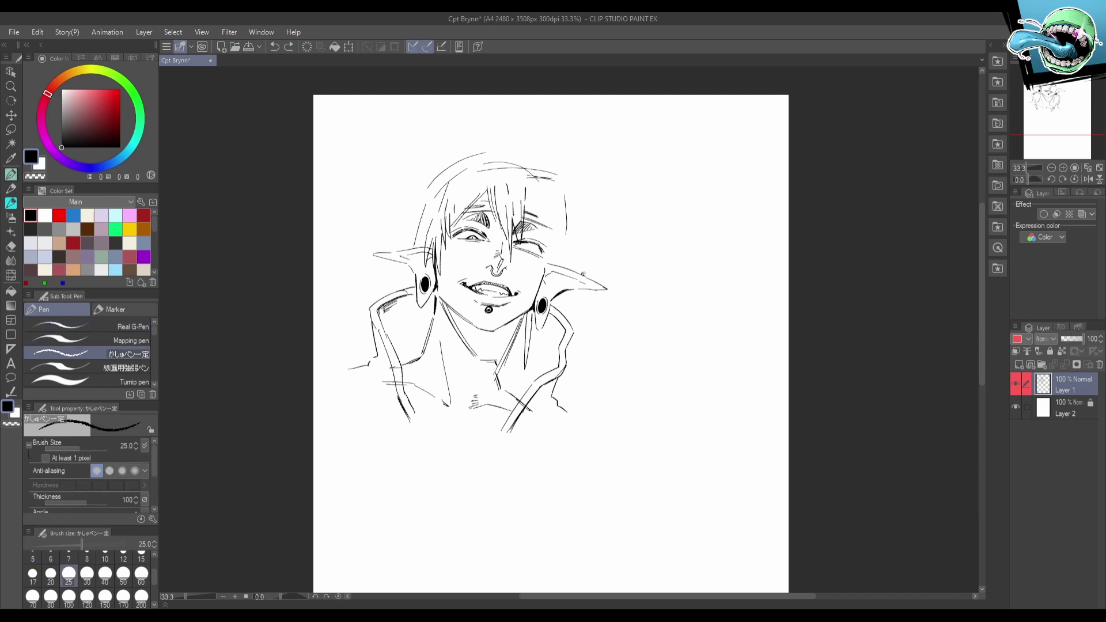
key(p)
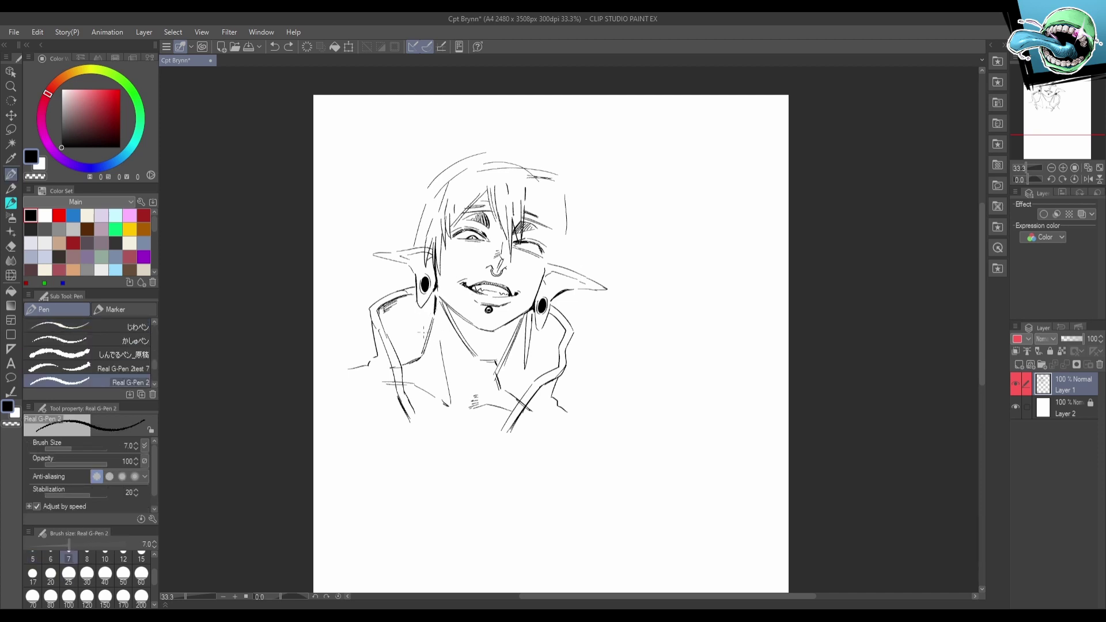
drag(419, 316, 427, 407)
key(ctrl+z)
key(ctrl+z)
key(ctrl+z)
key(ctrl+z)
Draw a long, narrow hair strand hanging below the viewer's-left ear, clearing the overlapping lines and trimming its lower tip with the eraser.
mouse_move(415, 326)
mouse_down()
mouse_move(424, 433)
mouse_move(422, 327)
mouse_move(425, 419)
mouse_move(436, 309)
mouse_up()
key(ctrl+z)
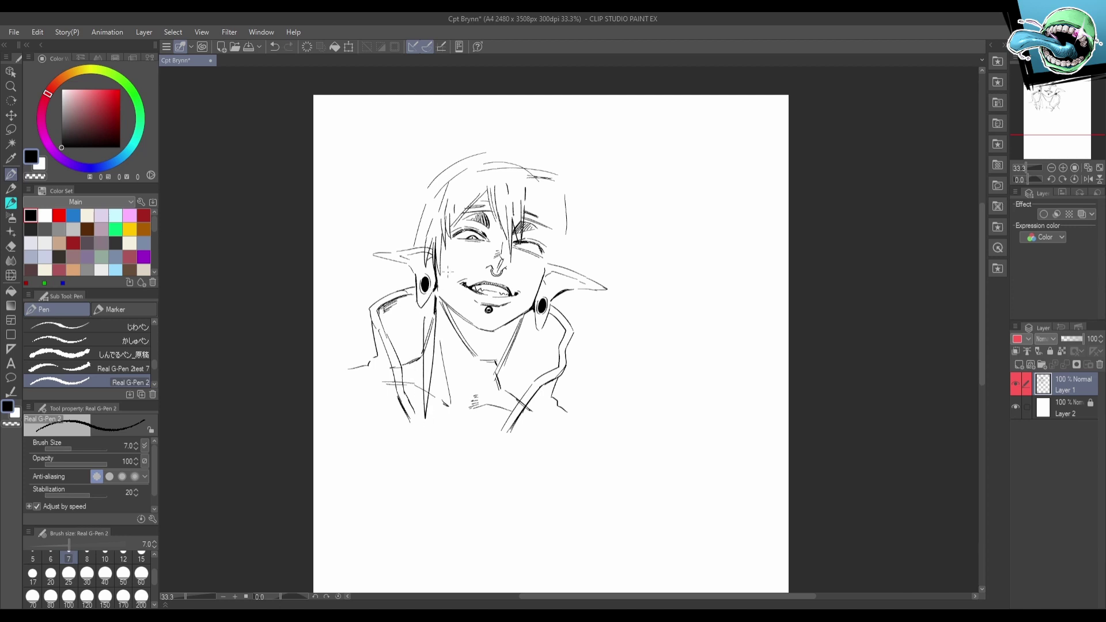
key(e)
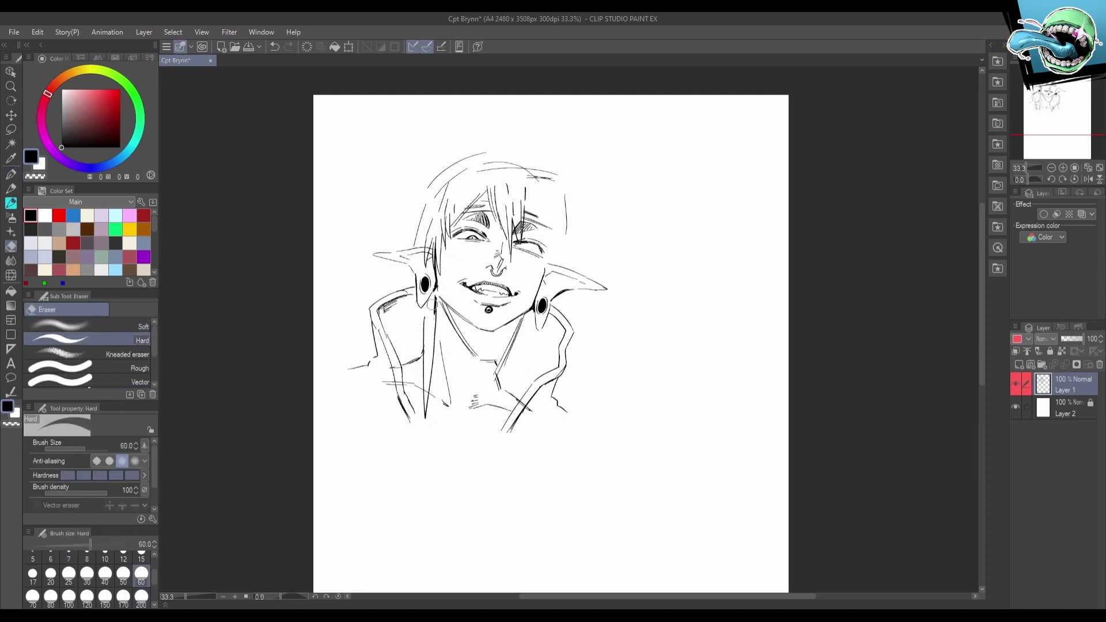
key(p)
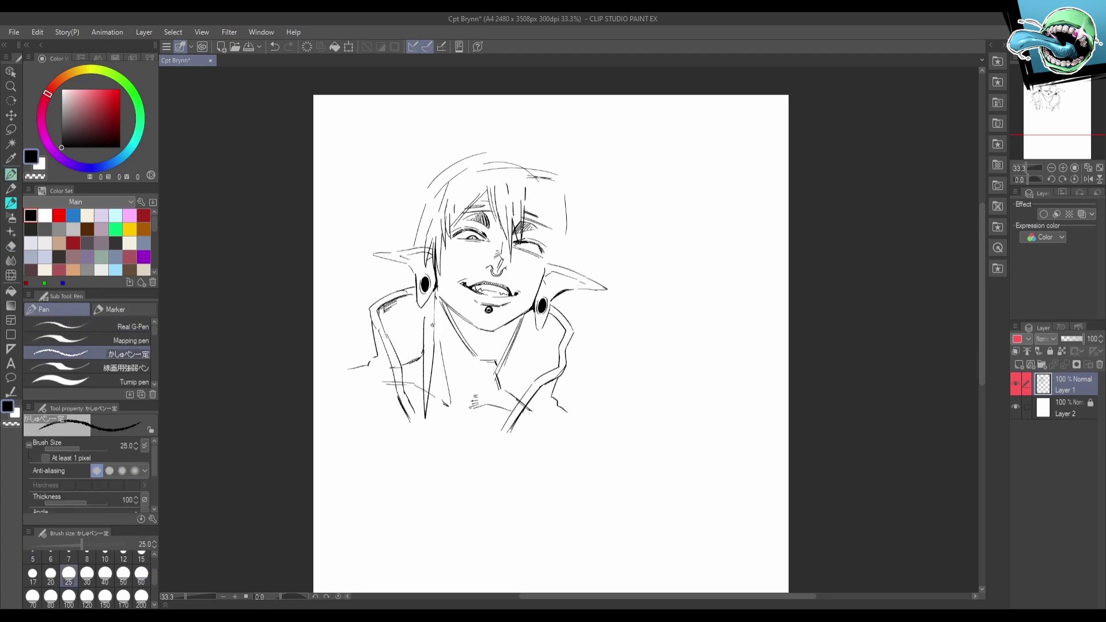
drag(436, 298, 434, 343)
key(ctrl+z)
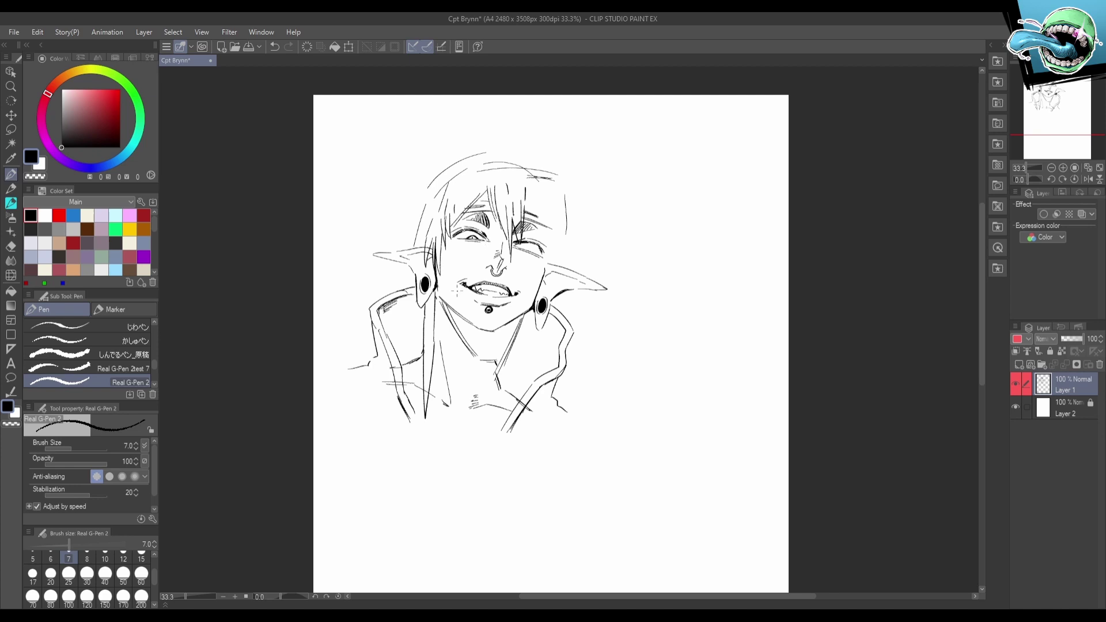
key(e)
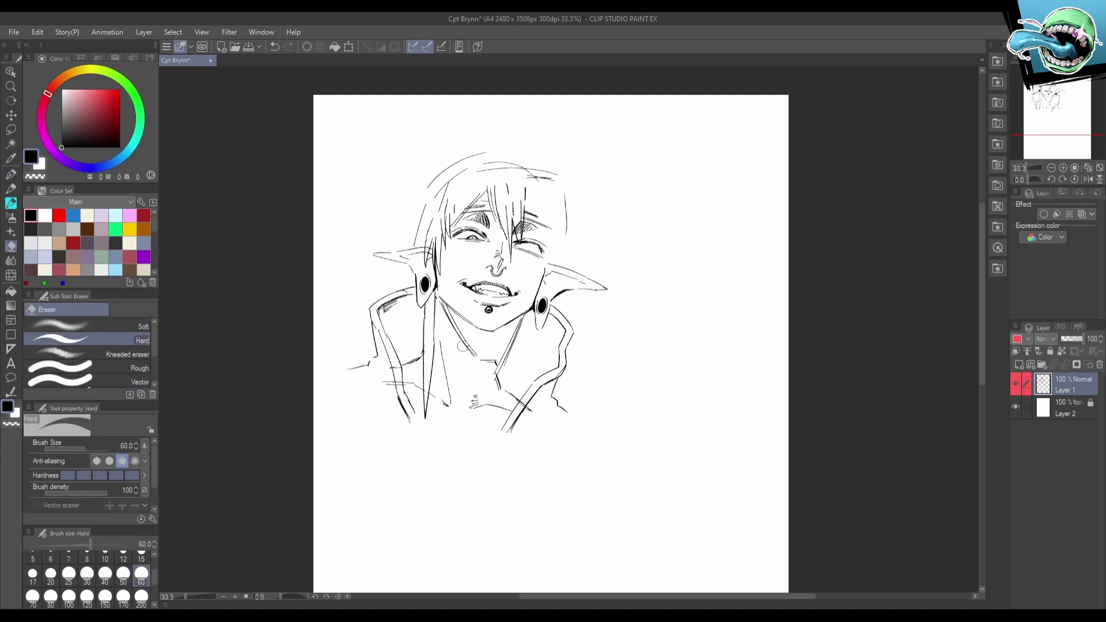
key(p)
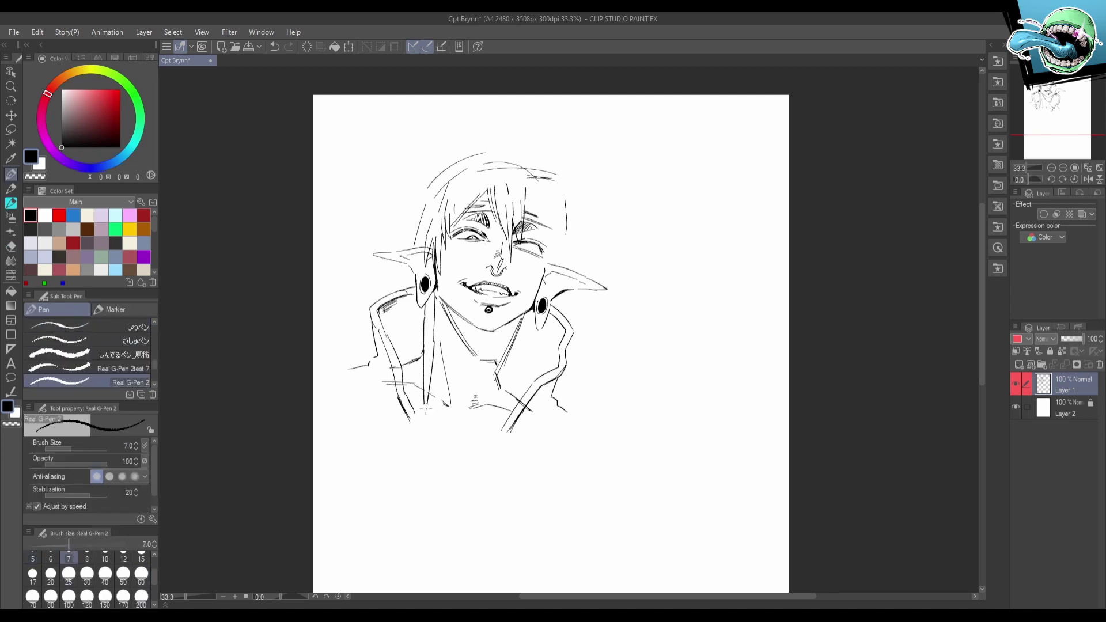
Draw a small bead and ornamental clasp at the end of the hanging strand, with a thin pointed tail below.
key(p)
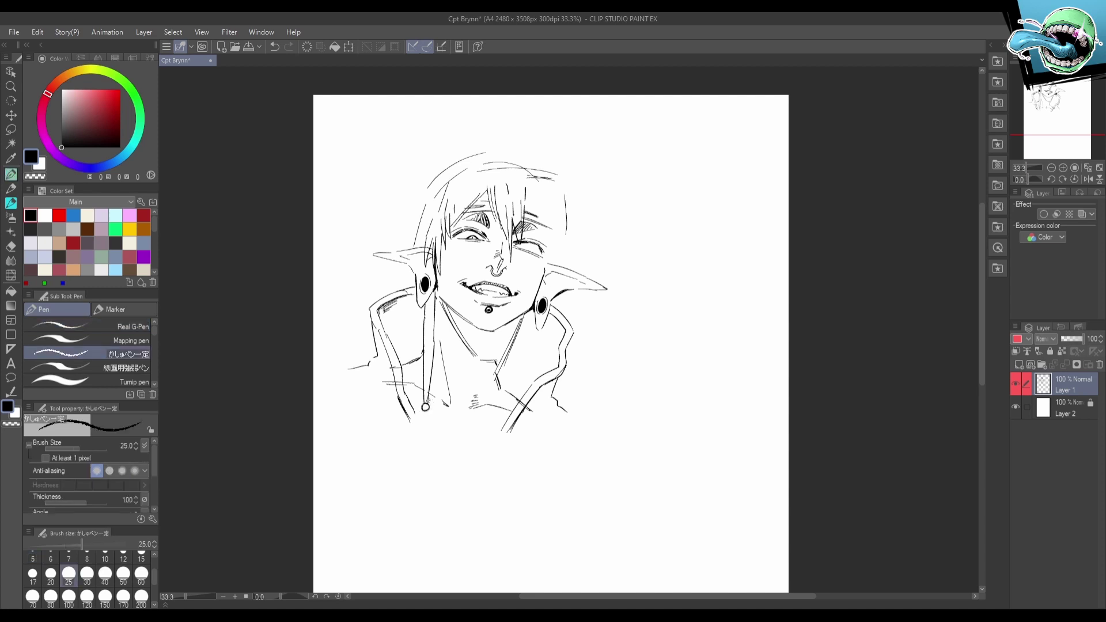
key(p)
key(ctrl+z)
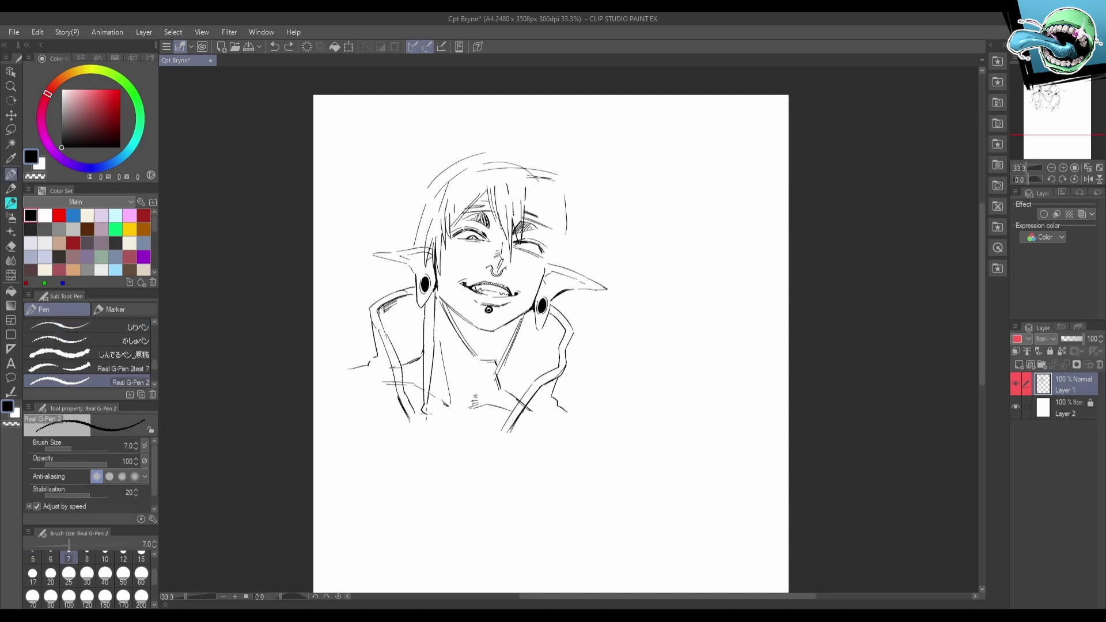
drag(424, 408, 426, 424)
key(ctrl+z)
drag(424, 428, 426, 456)
drag(507, 371, 501, 402)
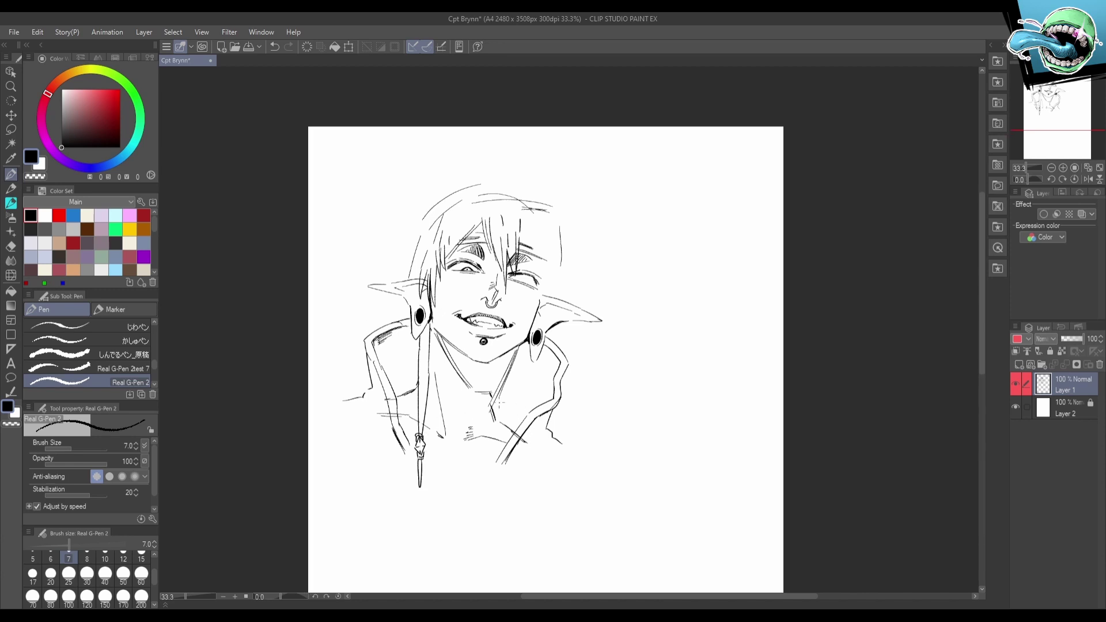
Darken the clasp's top bead and add a tiny round bead at the end of the tail.
drag(432, 371, 428, 401)
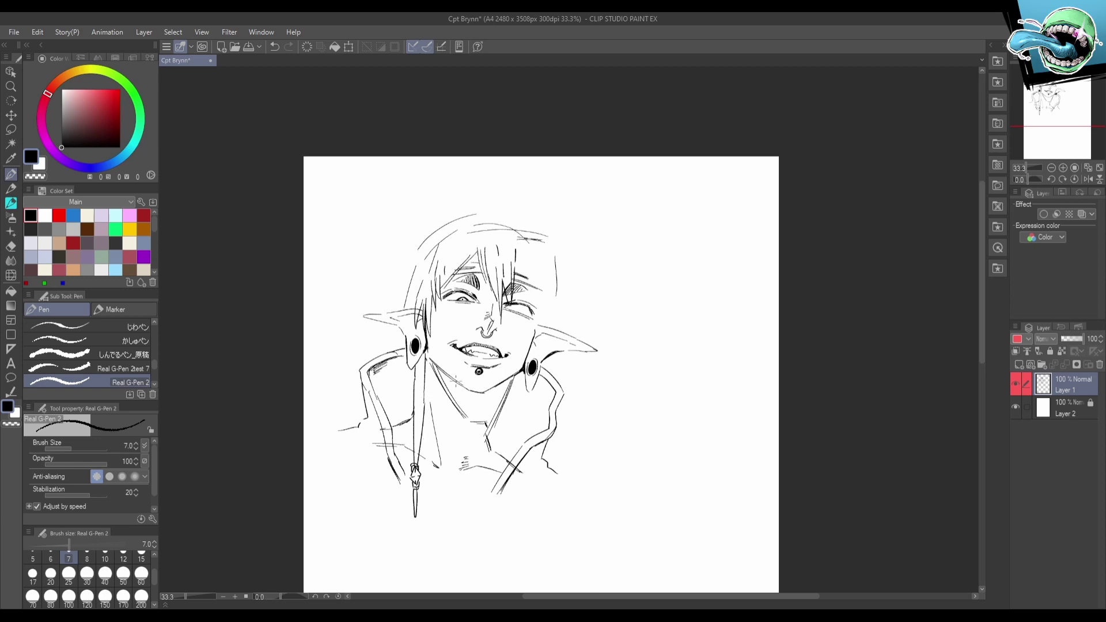
drag(562, 404, 562, 413)
drag(416, 463, 417, 471)
drag(416, 531, 431, 516)
drag(553, 424, 558, 441)
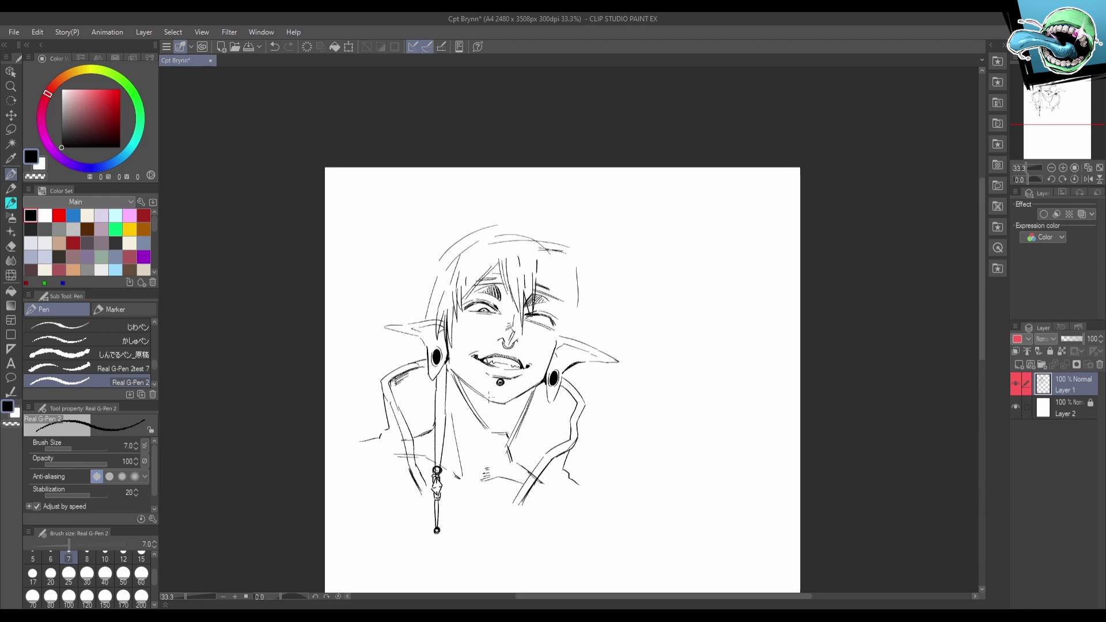
Add fine lengthwise hair lines inside the hanging strand, from below the ear down to the clasp.
drag(443, 379, 439, 460)
key(ctrl+z)
drag(441, 436, 437, 465)
drag(440, 443, 437, 460)
drag(439, 395, 435, 433)
key(ctrl+z)
drag(444, 395, 443, 433)
drag(478, 368, 480, 356)
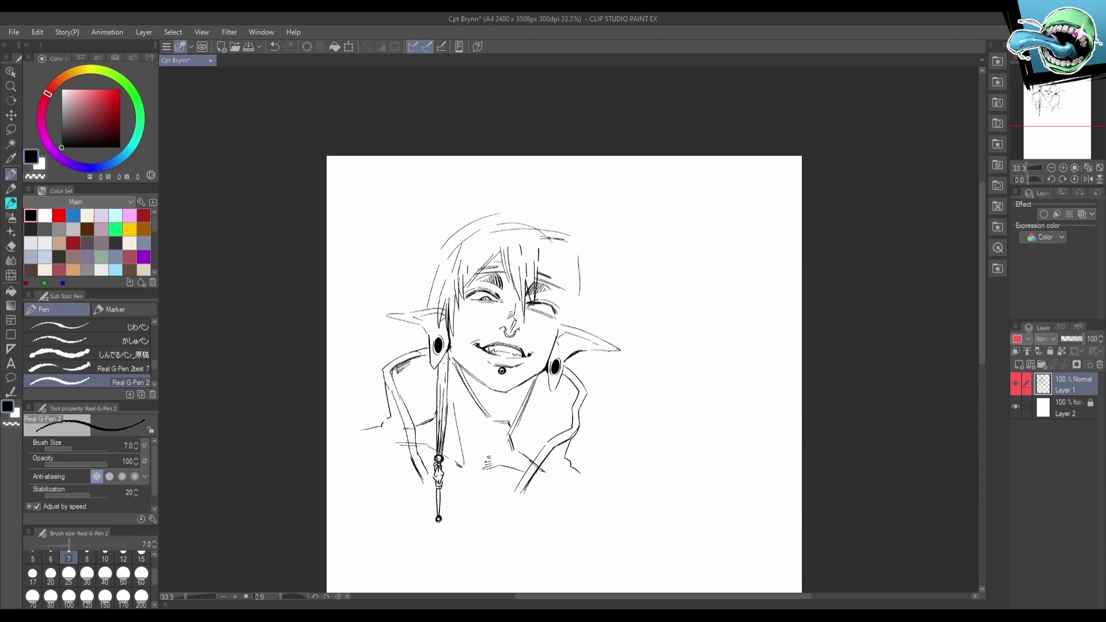
Shade the neck beneath the jaw with close vertical hatching between the two neck lines.
drag(562, 339, 571, 336)
drag(548, 372, 540, 381)
drag(562, 346, 543, 355)
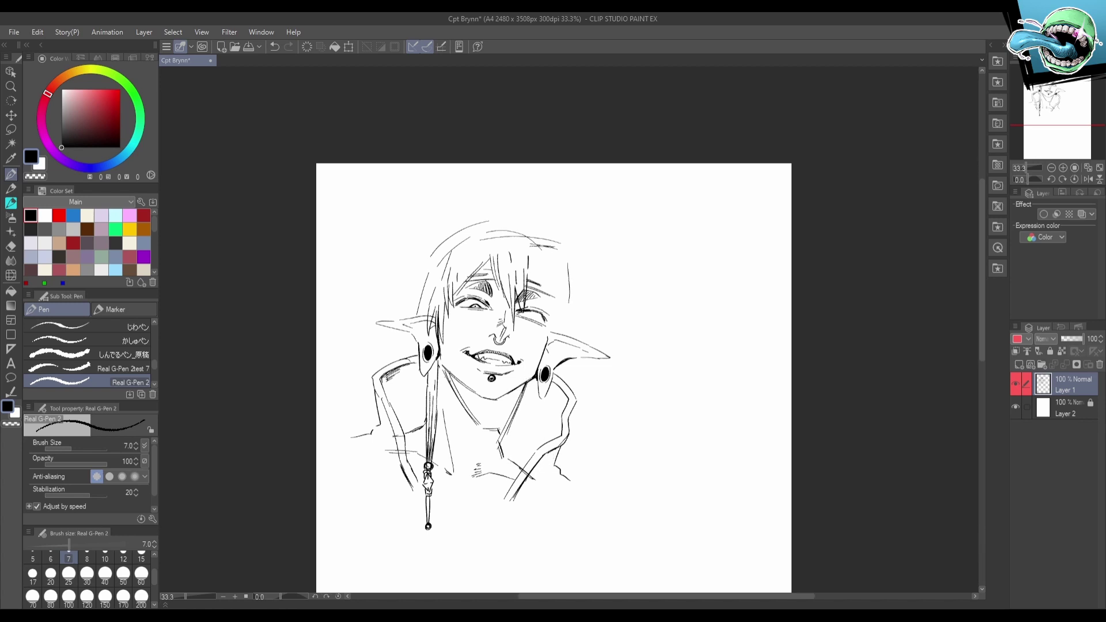
mouse_move(451, 372)
mouse_down()
mouse_move(467, 406)
mouse_move(501, 431)
mouse_up()
drag(498, 393, 506, 432)
drag(503, 391, 513, 430)
mouse_move(509, 390)
mouse_down()
mouse_move(519, 423)
mouse_move(520, 413)
mouse_up()
drag(520, 386, 523, 397)
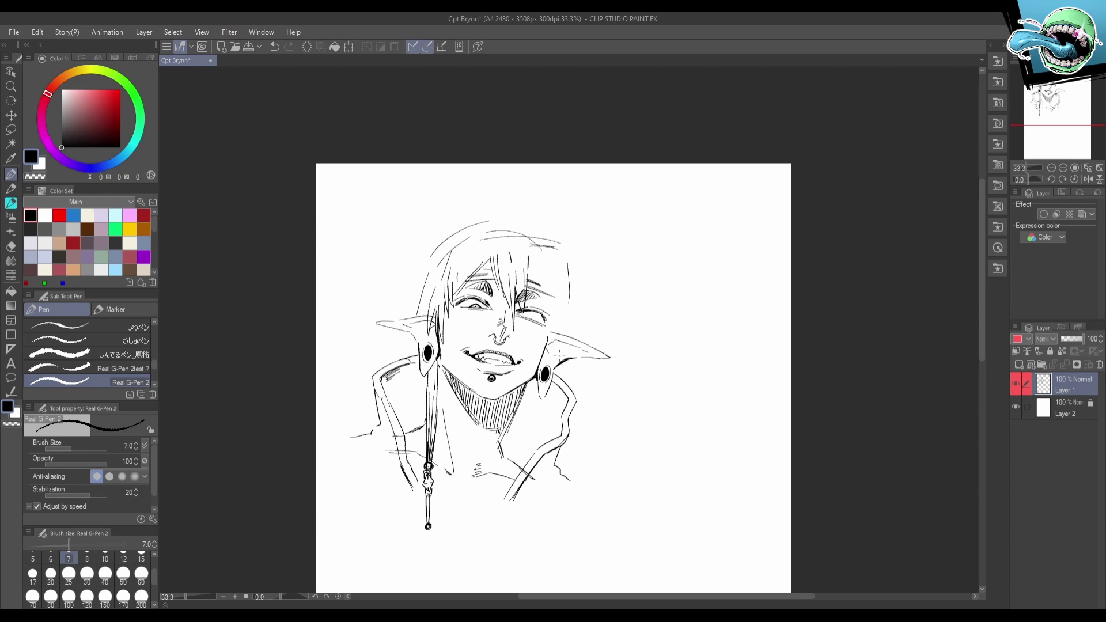
mouse_move(569, 514)
mouse_down()
mouse_move(544, 448)
mouse_move(552, 513)
mouse_up()
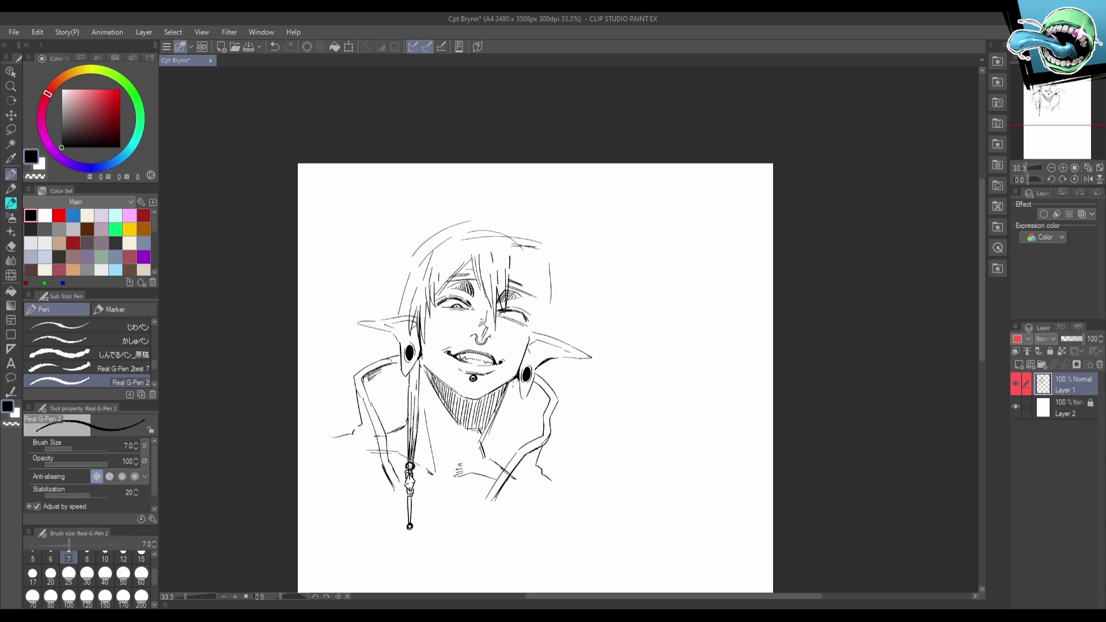
drag(530, 410, 532, 418)
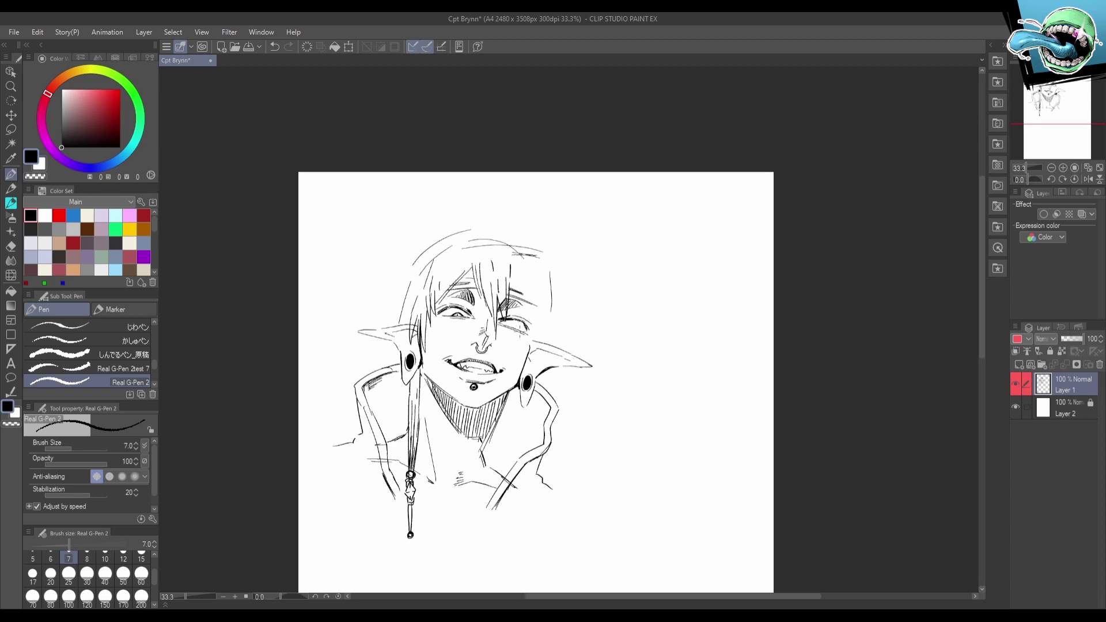
Draw a long scar running from the viewer's-right eyebrow through the winking eye and down the cheek to the jaw.
mouse_move(524, 326)
mouse_down()
mouse_move(505, 324)
mouse_move(520, 344)
mouse_move(529, 335)
mouse_move(514, 329)
mouse_move(523, 344)
mouse_move(520, 312)
mouse_move(582, 276)
mouse_move(515, 297)
mouse_move(537, 281)
mouse_up()
key(ctrl+z)
key(ctrl+z)
key(ctrl+z)
key(ctrl+z)
key(ctrl+z)
mouse_move(514, 286)
mouse_down()
mouse_move(532, 279)
mouse_move(504, 373)
mouse_up()
key(ctrl+z)
key(ctrl+z)
key(ctrl+z)
key(ctrl+z)
key(ctrl+z)
key(ctrl+z)
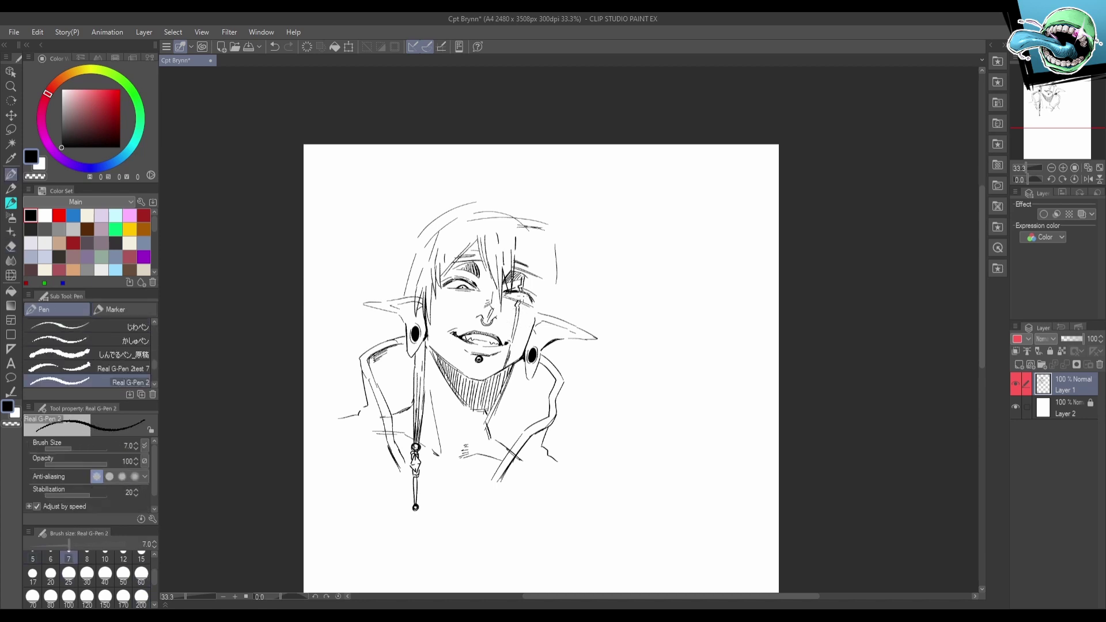
Erase the eye lines overlapping the scar and switch back to the Real G-Pen 2 brush.
key(e)
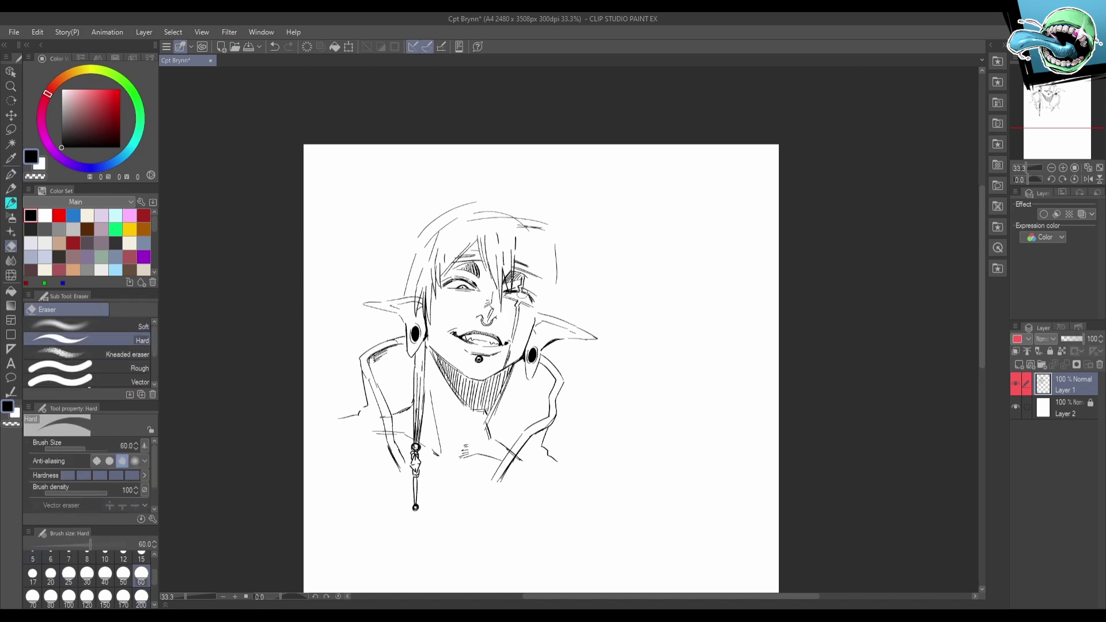
key(p)
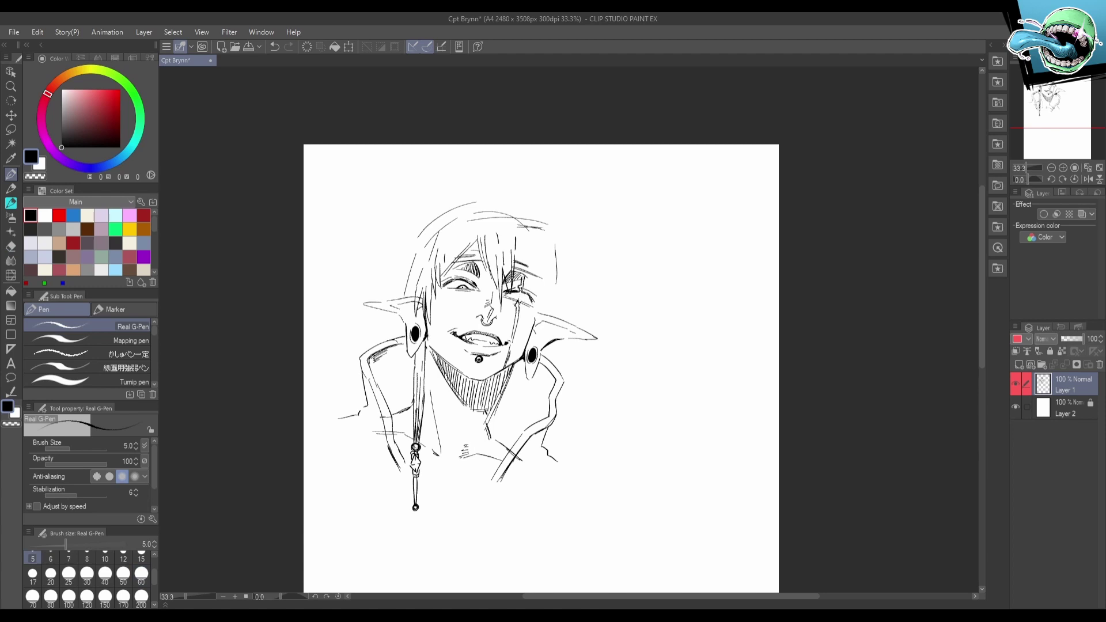
key(p)
key(p)
drag(570, 318, 583, 350)
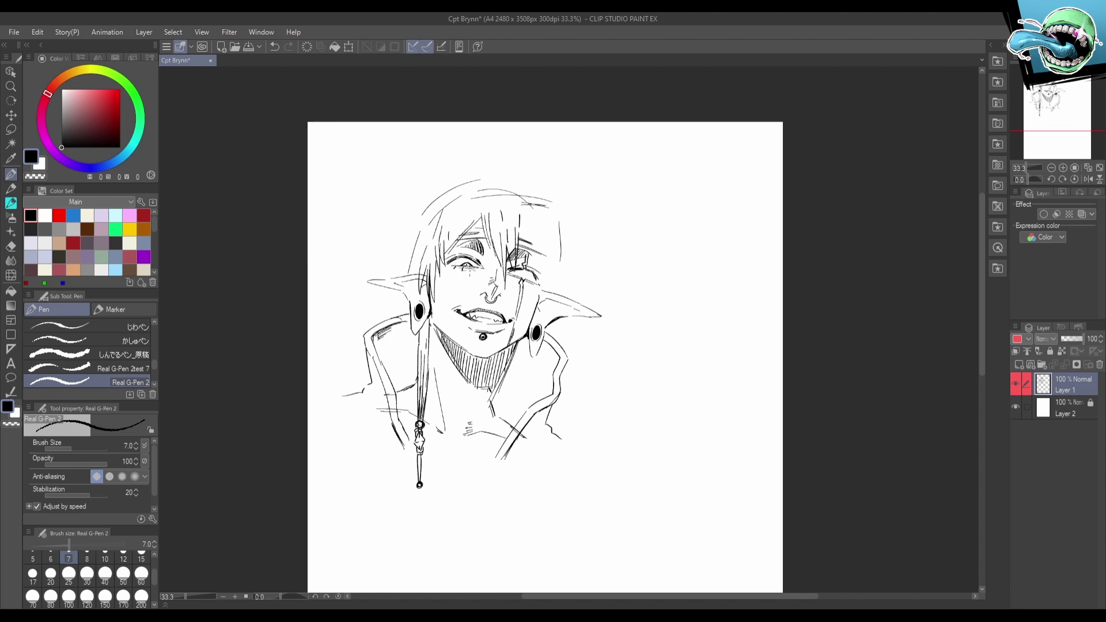
Add small crease strokes beneath the viewer's-left eye and try a short stroke beside the nose.
drag(455, 269, 473, 270)
drag(619, 309, 618, 299)
drag(613, 377, 612, 409)
key(ctrl+z)
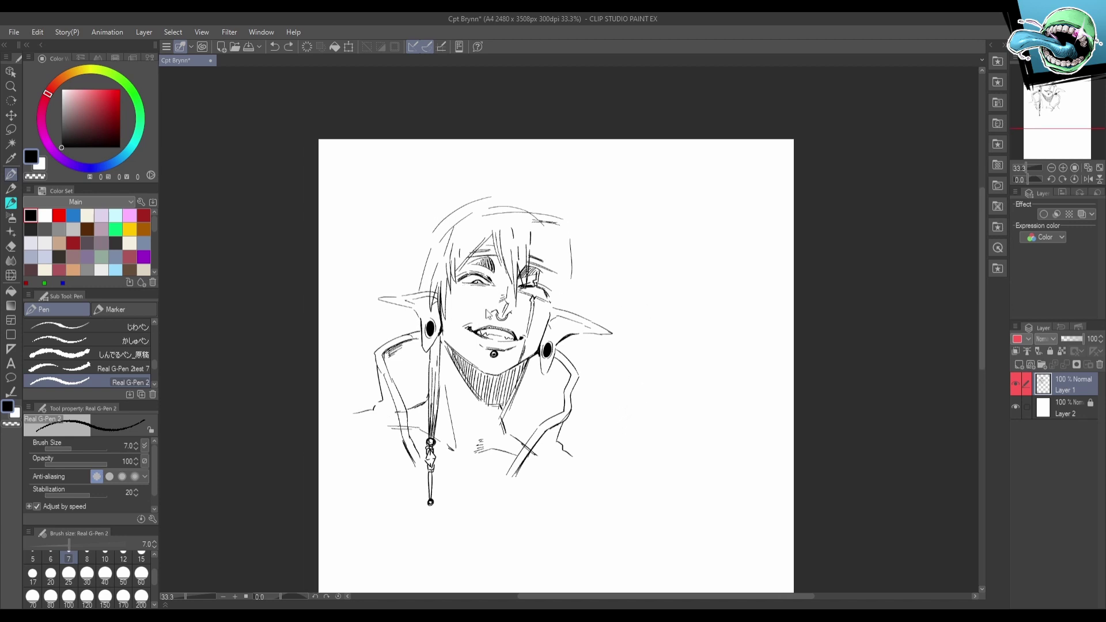
key(ctrl+y)
drag(503, 286, 490, 294)
key(ctrl+z)
drag(634, 367, 609, 407)
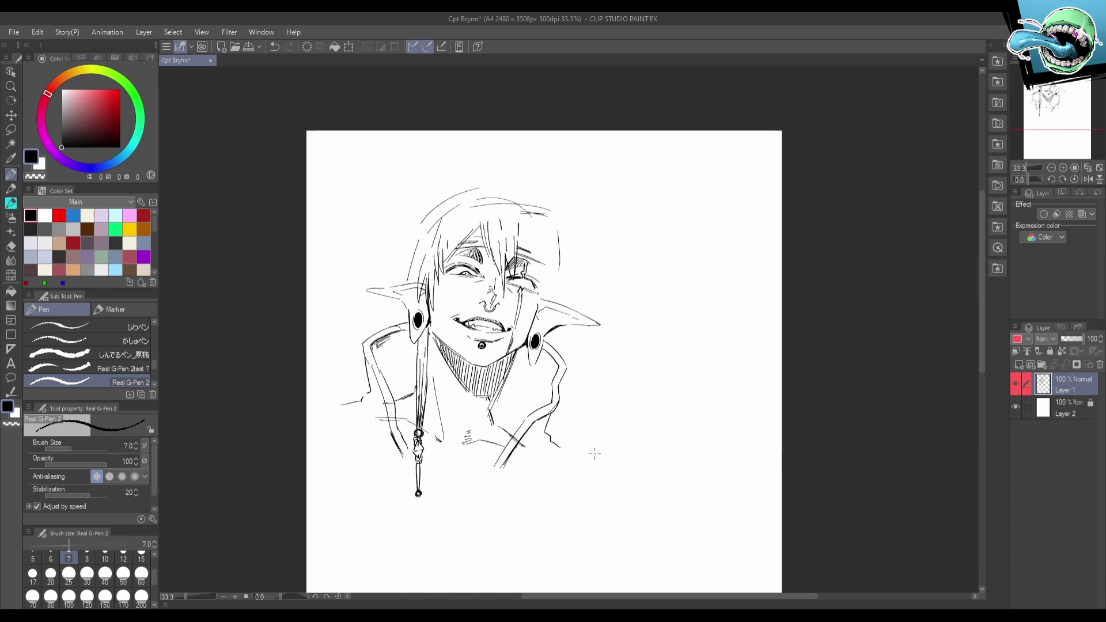
drag(608, 445, 613, 443)
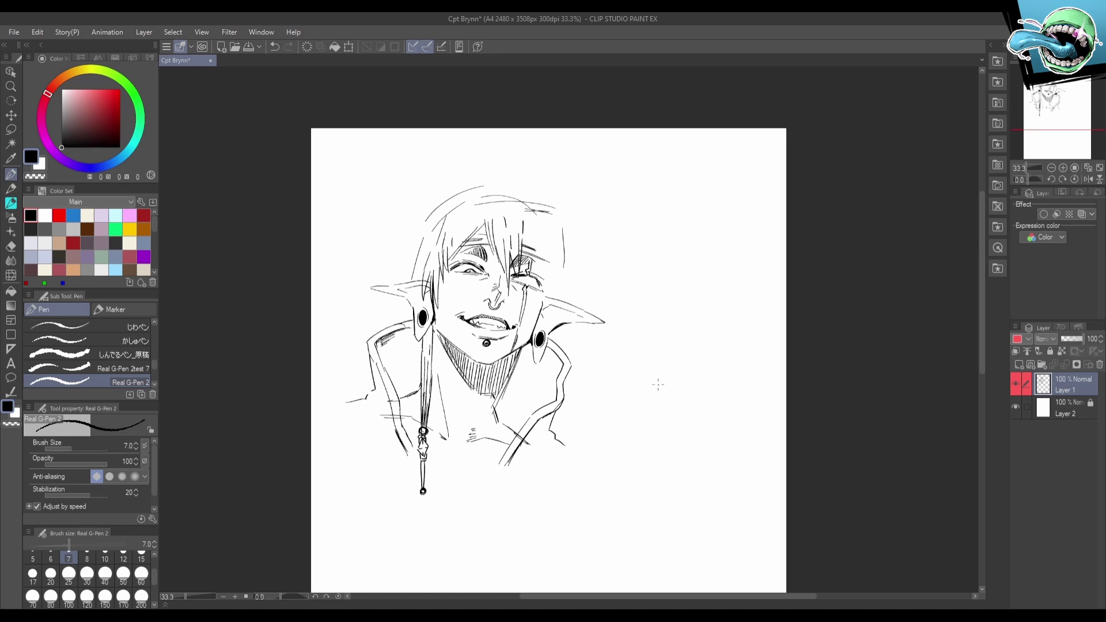
Draw a curved hair spike sweeping up from the front hairline on the viewer's right to above the crown.
mouse_move(548, 200)
mouse_down()
mouse_move(490, 153)
mouse_move(491, 167)
mouse_move(429, 149)
mouse_move(467, 181)
mouse_up()
drag(616, 361, 594, 354)
key(ctrl+z)
key(ctrl+z)
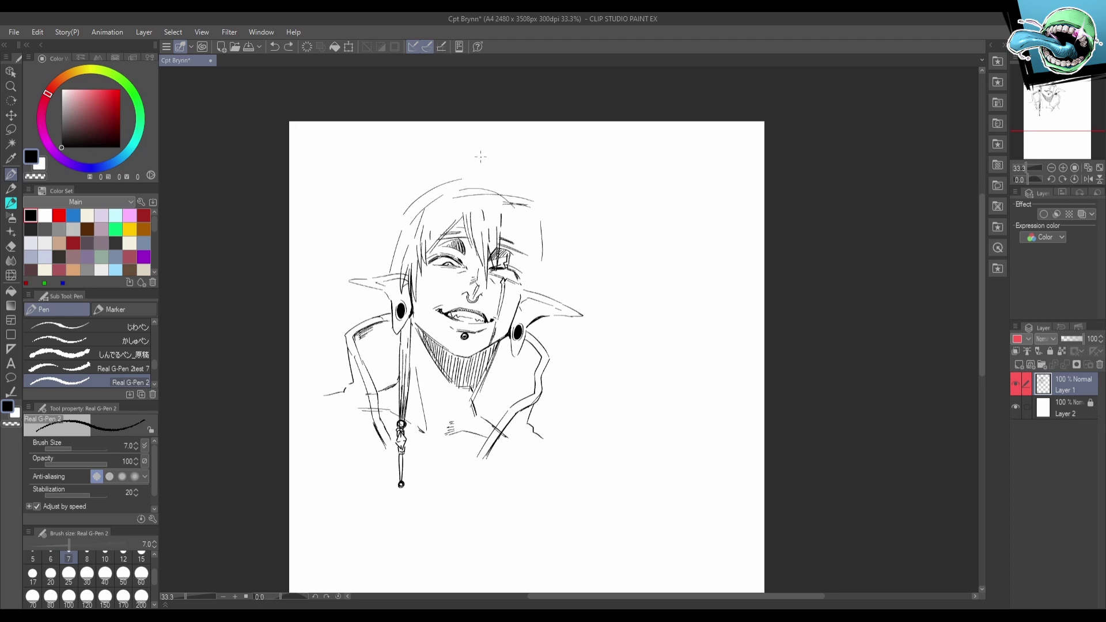
mouse_move(532, 196)
mouse_down()
mouse_move(471, 140)
mouse_move(480, 163)
mouse_up()
Draw a second, upright hair spike at the front edge of the hairline above the scarred eye.
key(h)
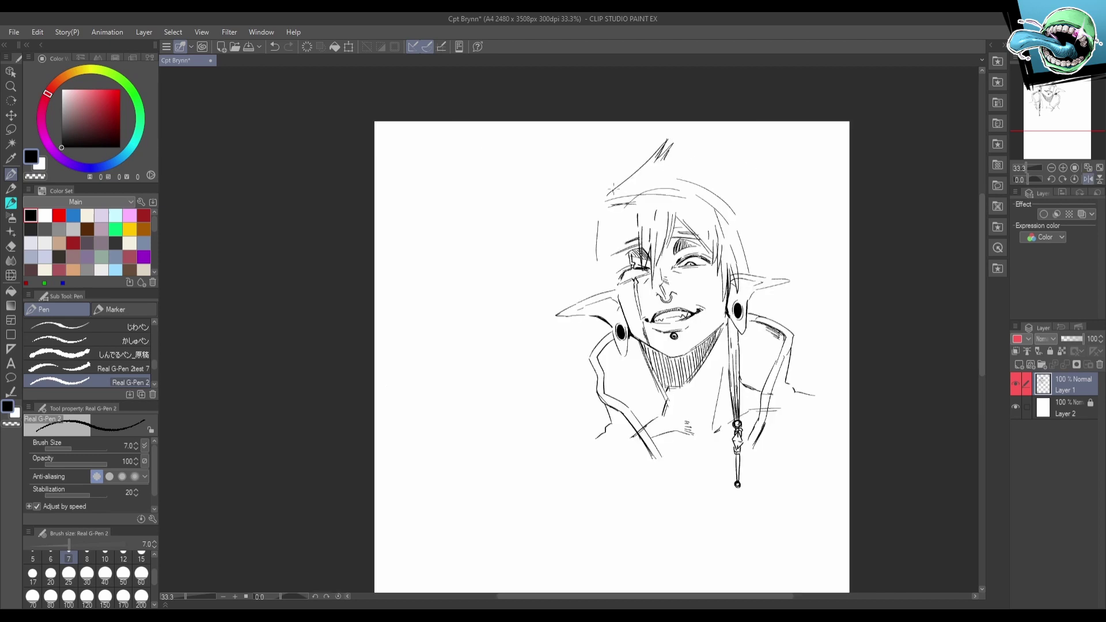
drag(621, 166, 605, 195)
key(ctrl+z)
drag(612, 145, 597, 201)
key(h)
drag(655, 252, 681, 254)
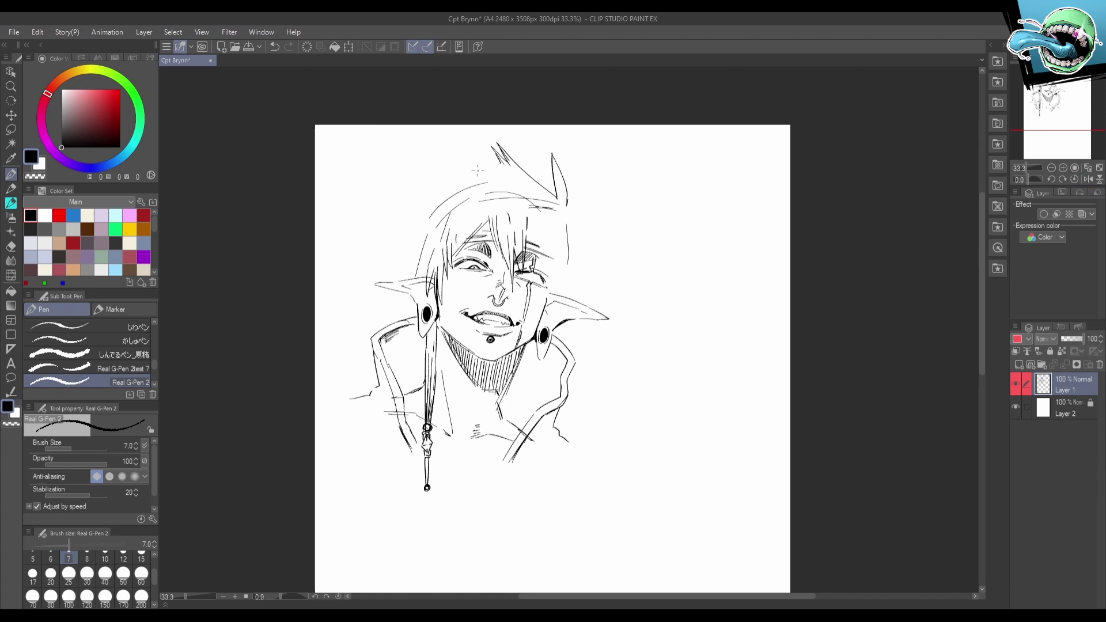
Draw large swept-back hair spikes from the crown around the back of the head down to the viewer's-left ear.
drag(494, 163, 408, 141)
mouse_move(408, 140)
mouse_down()
mouse_move(461, 178)
mouse_move(481, 162)
mouse_move(424, 140)
mouse_move(460, 170)
mouse_move(363, 188)
mouse_move(377, 190)
mouse_move(373, 249)
mouse_move(336, 269)
mouse_up()
key(ctrl+z)
mouse_move(401, 220)
mouse_down()
mouse_move(336, 269)
mouse_move(401, 252)
mouse_move(372, 265)
mouse_move(396, 265)
mouse_move(327, 326)
mouse_up()
mouse_move(369, 294)
mouse_down()
mouse_move(328, 325)
mouse_move(383, 295)
mouse_up()
mouse_move(355, 311)
mouse_down()
mouse_move(430, 251)
mouse_move(410, 273)
mouse_move(404, 250)
mouse_move(403, 294)
mouse_up()
key(ctrl+z)
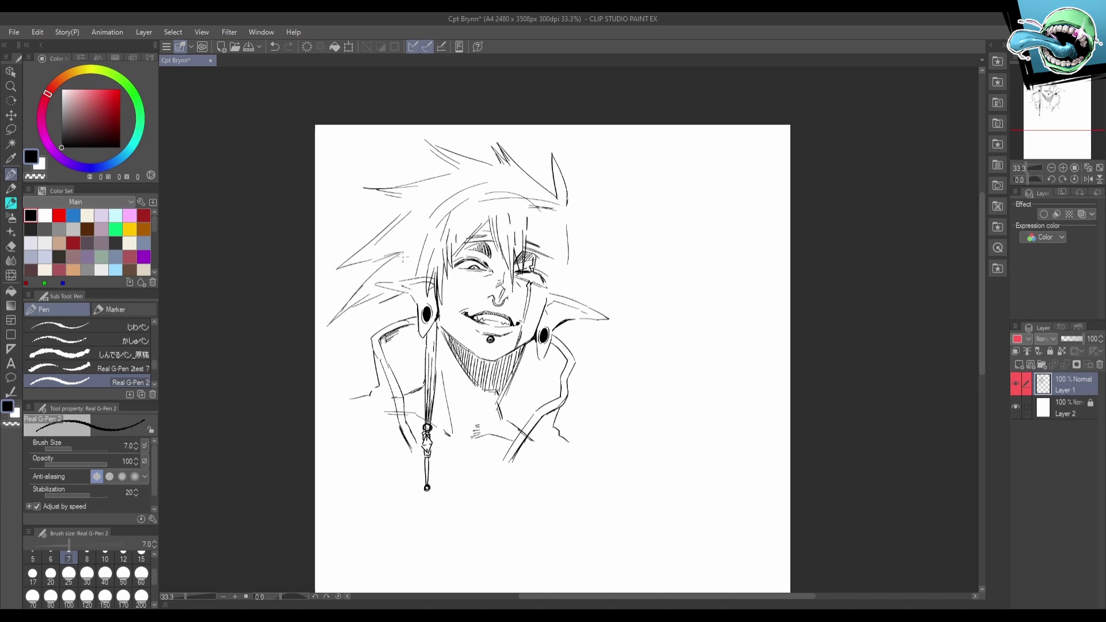
Fill the gaps between the swept-back spikes on the viewer's left with smaller pointed hair tufts.
drag(416, 245, 355, 282)
drag(356, 283, 386, 263)
drag(411, 204, 359, 218)
mouse_move(364, 217)
mouse_down()
mouse_move(409, 209)
mouse_move(408, 198)
mouse_up()
drag(611, 228, 598, 222)
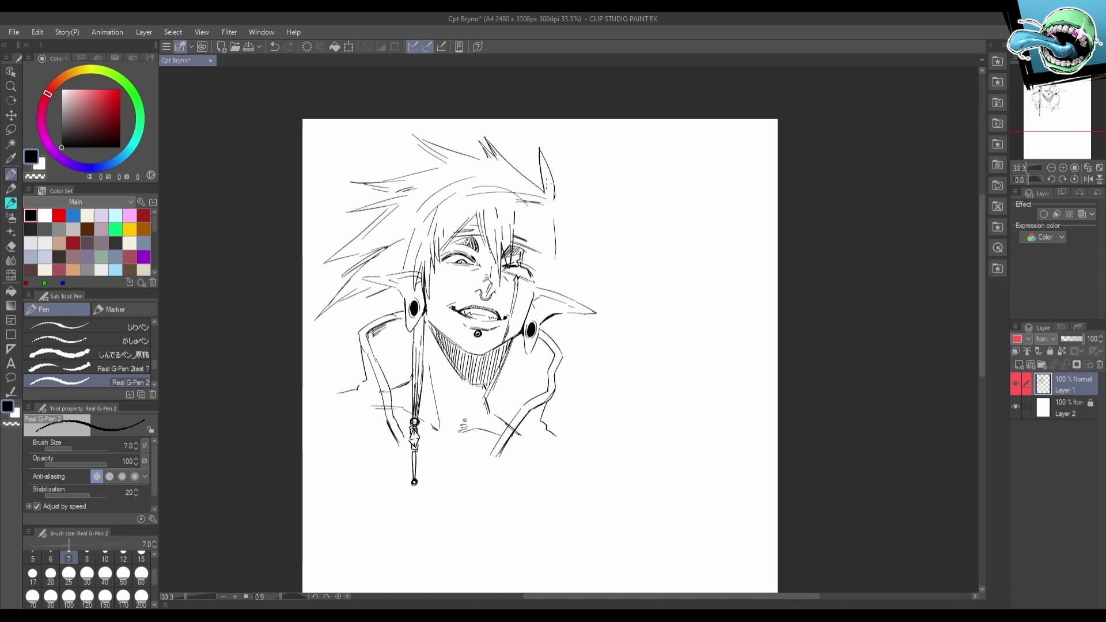
Add strokes inside the front hair spike and draw the headband's edges across the forehead above the scarred eye.
drag(545, 190, 522, 158)
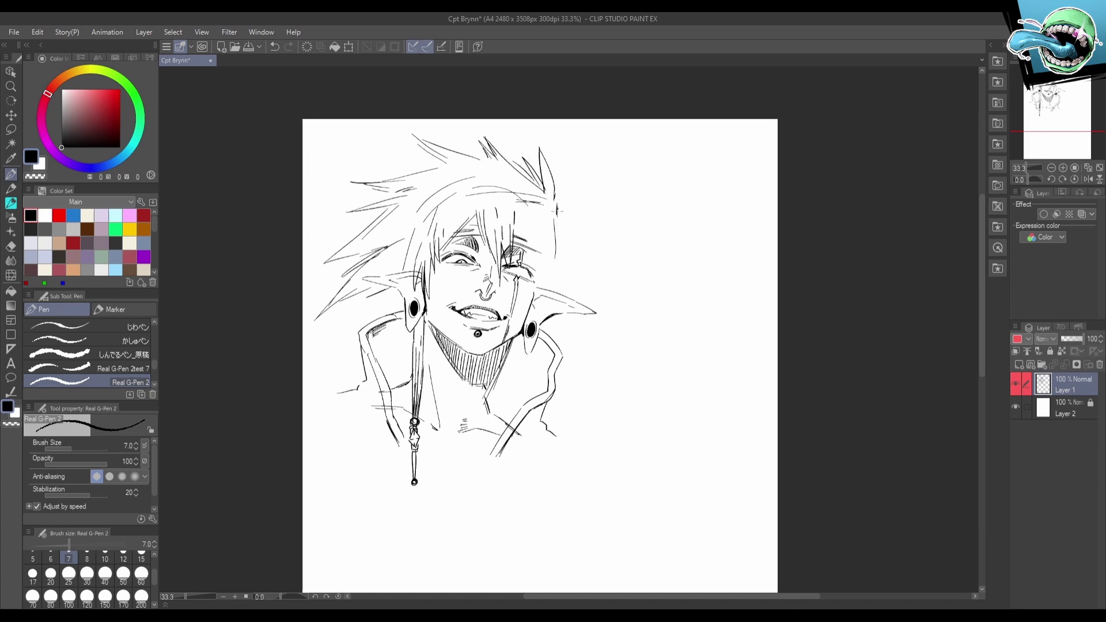
mouse_move(557, 200)
mouse_down()
mouse_move(524, 205)
mouse_move(553, 266)
mouse_move(524, 243)
mouse_up()
key(h)
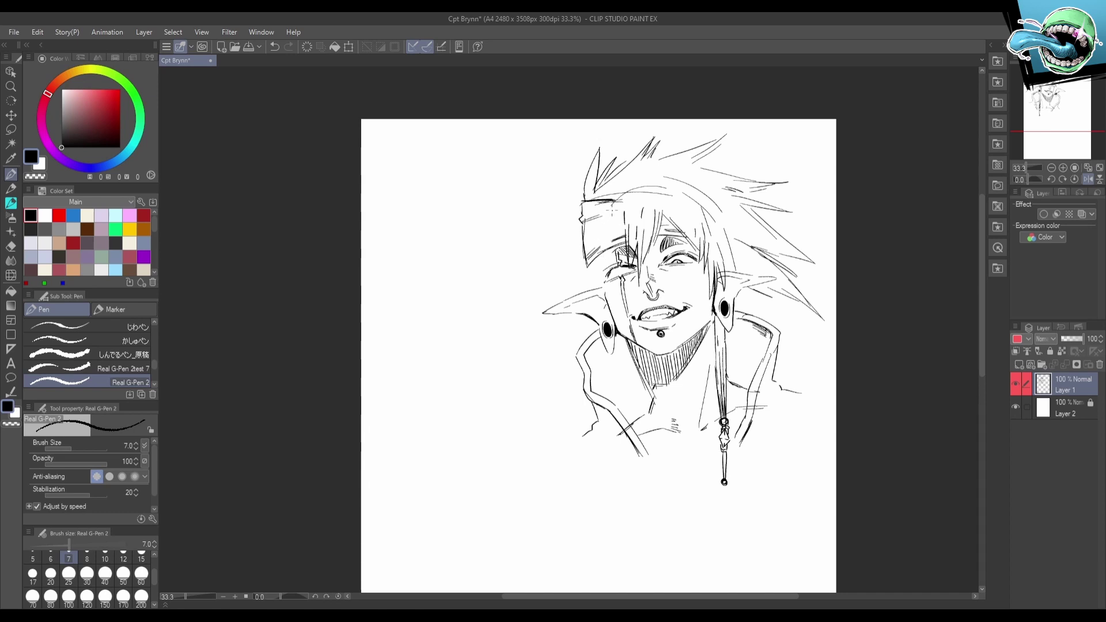
key(h)
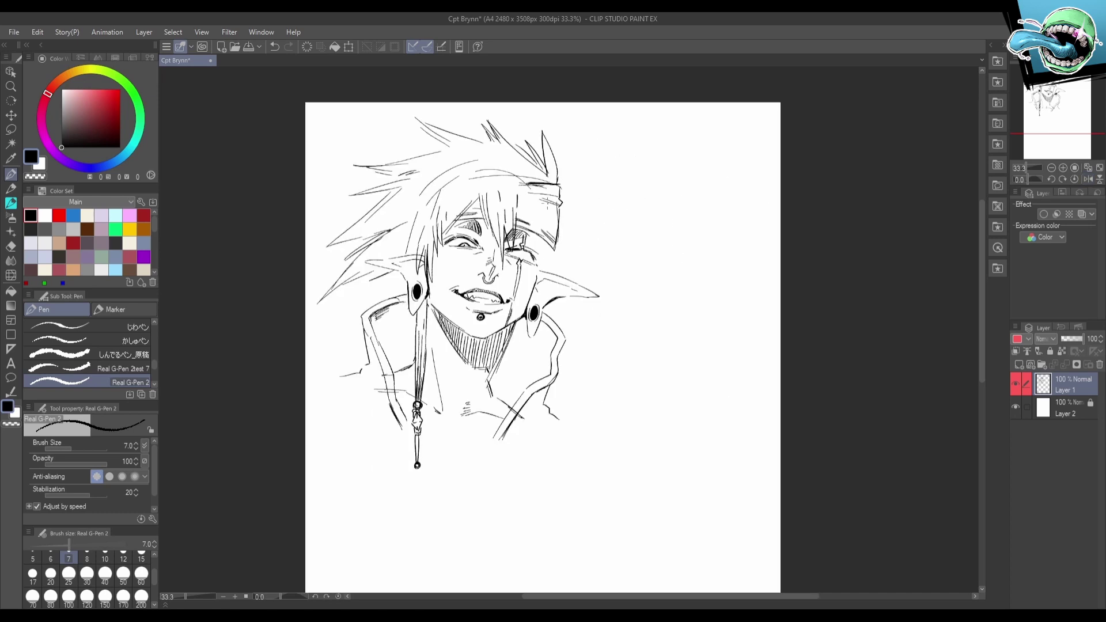
Draw pointed hair strands falling from under the headband in front of the viewer's-right ear.
drag(537, 232, 538, 292)
mouse_move(554, 251)
mouse_down()
mouse_move(544, 290)
mouse_move(556, 267)
mouse_up()
key(ctrl+z)
drag(594, 305, 598, 343)
key(ctrl+z)
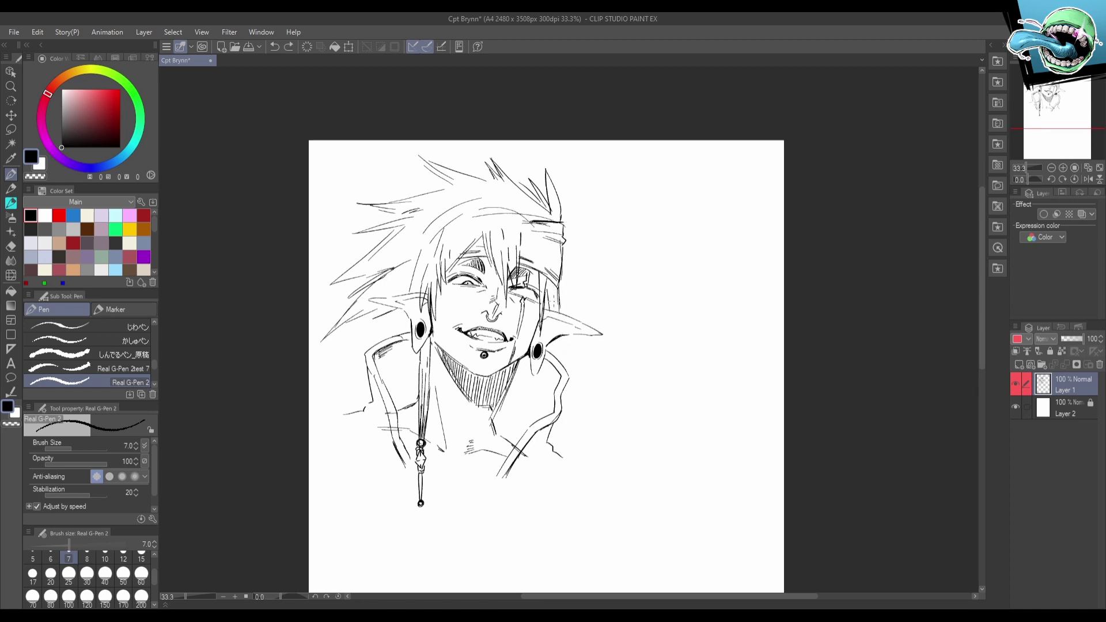
key(ctrl+z)
mouse_move(549, 293)
mouse_down()
mouse_move(552, 326)
mouse_move(615, 279)
mouse_up()
drag(421, 273, 413, 286)
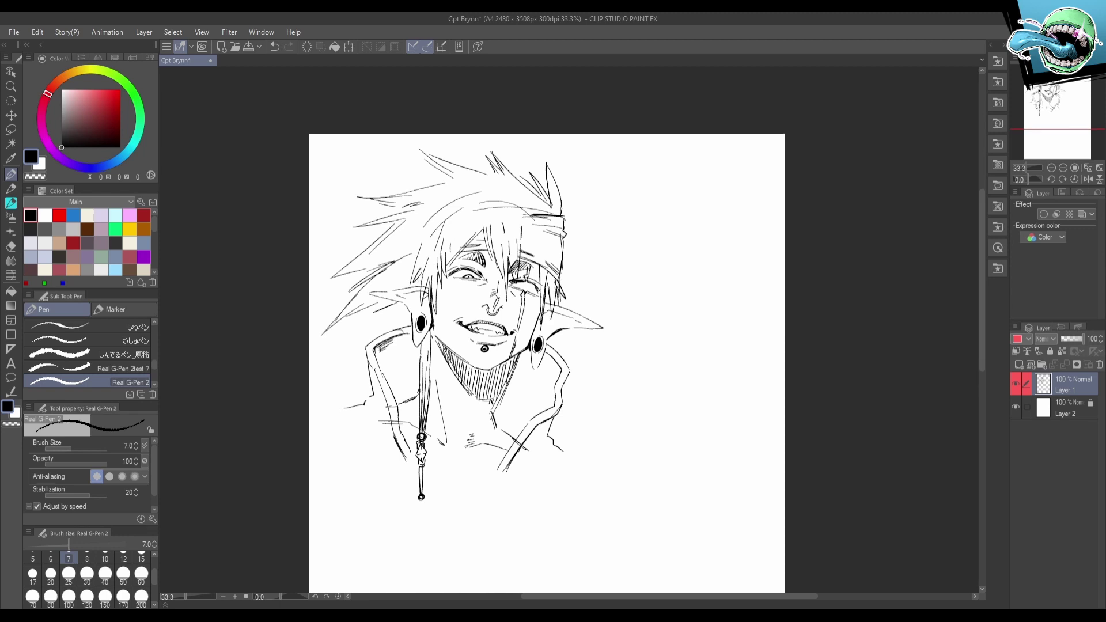
mouse_move(595, 369)
mouse_down()
mouse_move(599, 353)
mouse_move(594, 373)
mouse_up()
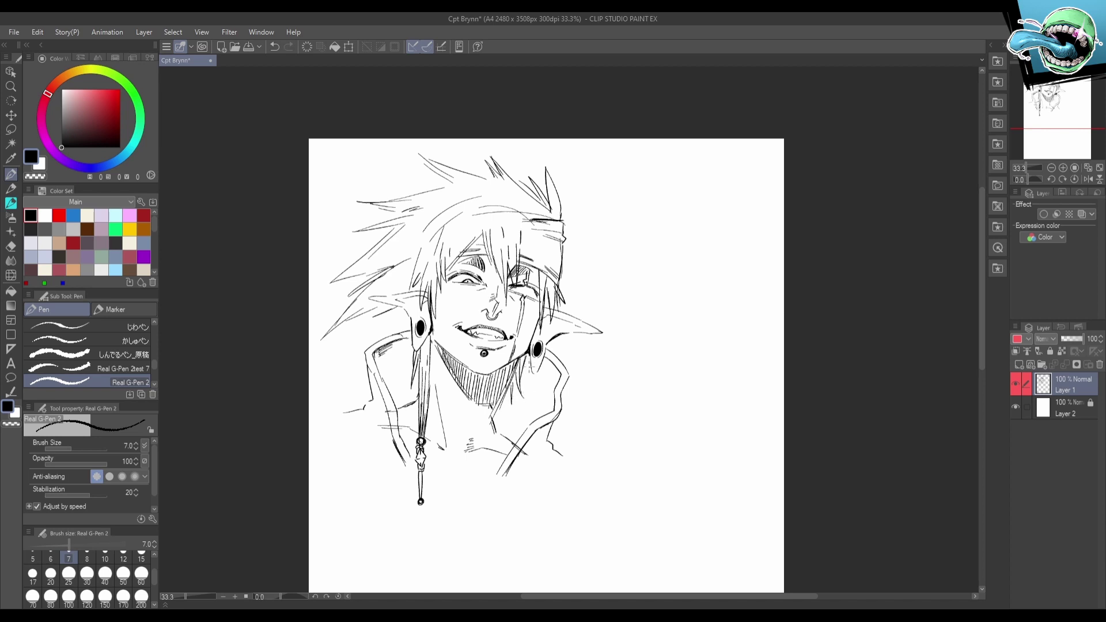
Draw short hair strands behind the jaw below the viewer's-right and viewer's-left ears.
drag(531, 367, 531, 380)
key(ctrl+z)
drag(406, 361, 404, 365)
mouse_move(565, 415)
mouse_down()
mouse_move(577, 412)
mouse_move(565, 426)
mouse_move(574, 421)
mouse_up()
Erase the long lower hair spikes behind the viewer's-left ear and start redrawing the hair above it.
key(e)
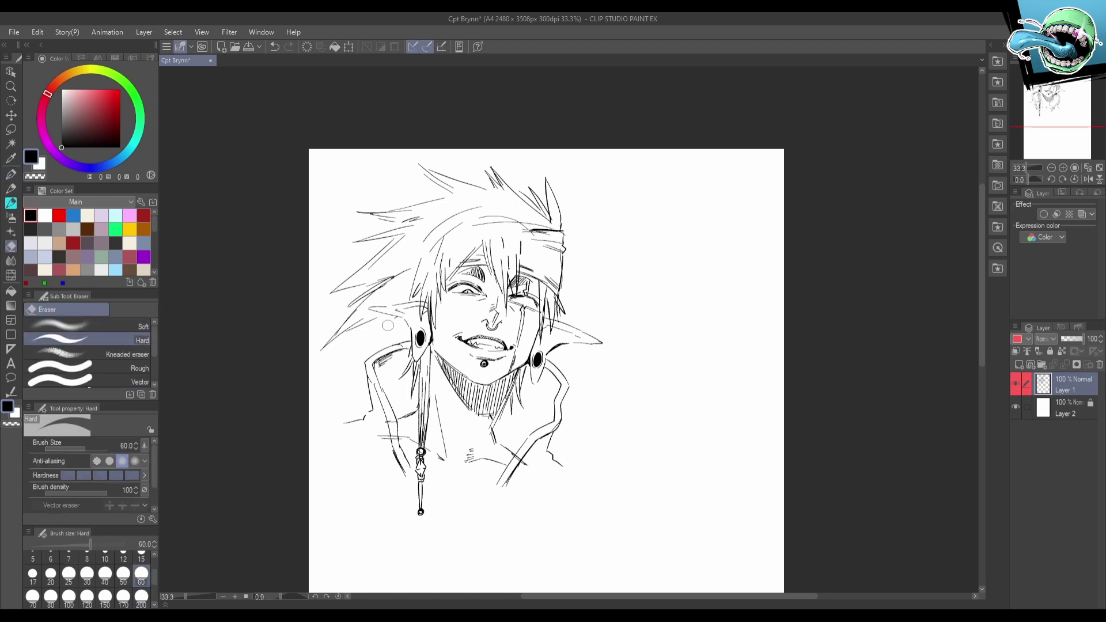
mouse_move(371, 321)
mouse_down()
mouse_move(376, 287)
mouse_move(404, 273)
mouse_move(370, 322)
mouse_move(411, 247)
mouse_move(327, 295)
mouse_move(363, 243)
mouse_move(446, 213)
mouse_move(343, 247)
mouse_move(390, 263)
mouse_up()
key(p)
key(ctrl+z)
drag(410, 255, 390, 264)
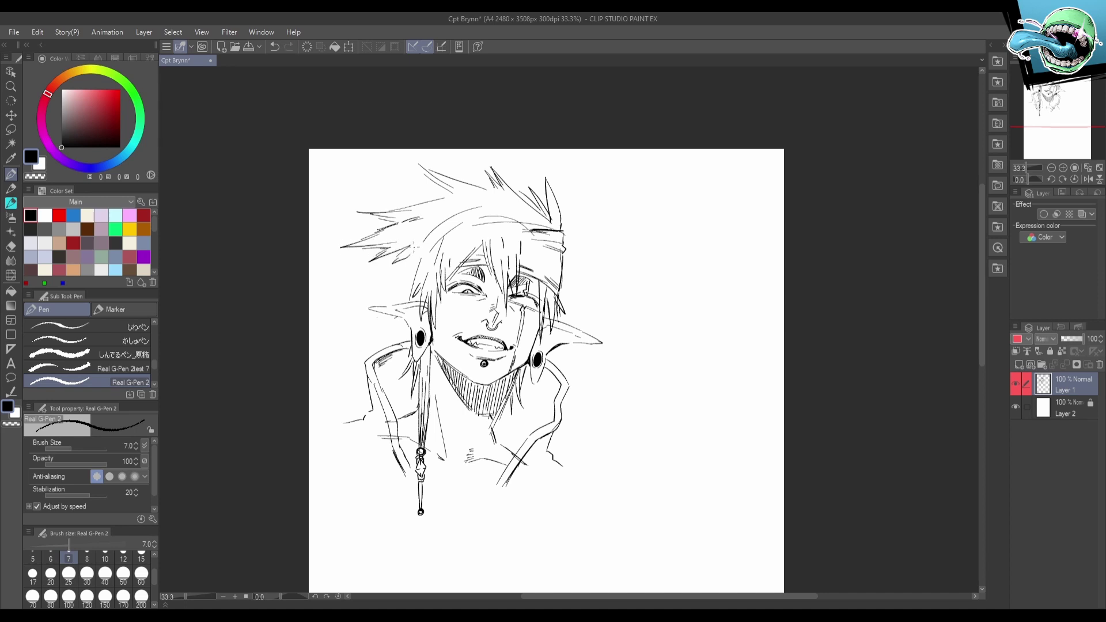
Draw shorter downward hair spikes above the viewer's-left ear in place of the erased ones.
key(h)
mouse_move(733, 253)
mouse_down()
mouse_move(691, 236)
mouse_move(676, 282)
mouse_up()
key(ctrl+z)
key(ctrl+z)
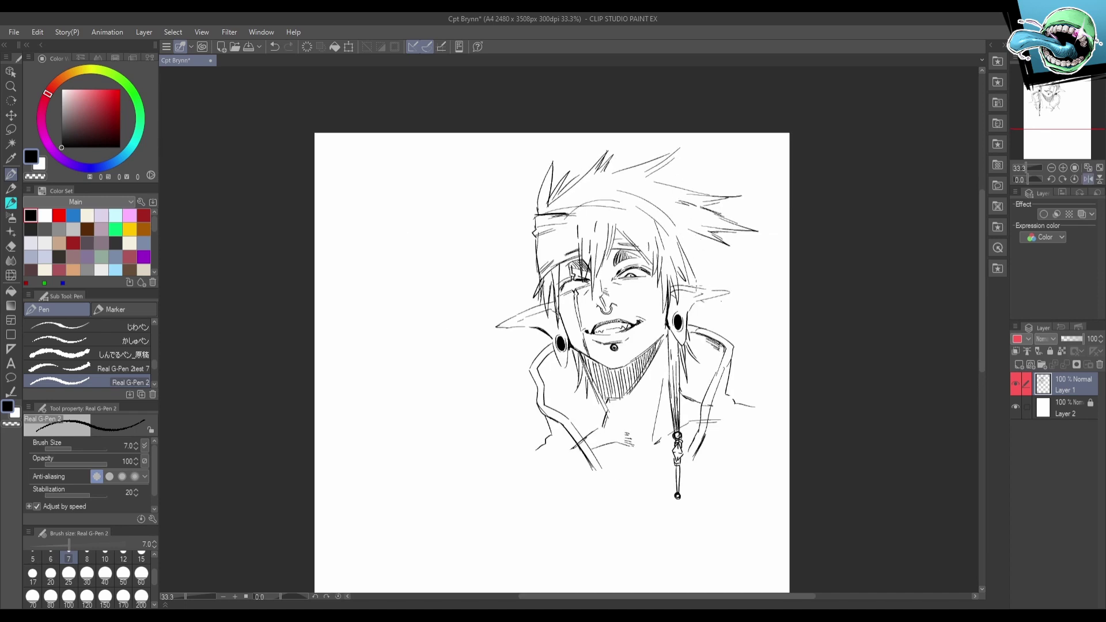
key(ctrl+z)
drag(699, 243, 674, 296)
drag(683, 222, 704, 292)
mouse_move(693, 249)
mouse_down()
mouse_move(705, 303)
mouse_move(721, 273)
mouse_up()
key(ctrl+z)
drag(696, 254, 729, 275)
drag(698, 233, 727, 269)
key(ctrl+z)
drag(698, 233, 723, 267)
mouse_move(675, 211)
mouse_down()
mouse_move(704, 246)
mouse_move(696, 234)
mouse_up()
Add loose strands between the hairline and the swept-back spikes on the viewer's left of the crown.
key(h)
key(ctrl+z)
key(ctrl+z)
drag(469, 210, 444, 239)
drag(631, 290, 617, 309)
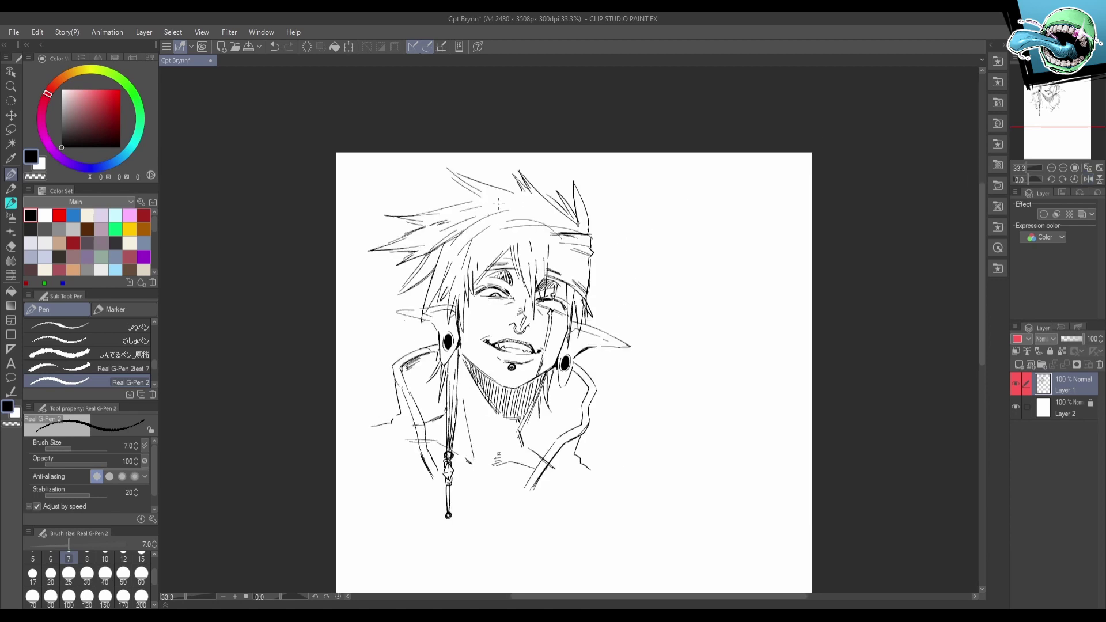
key(ctrl+z)
drag(482, 212, 446, 197)
drag(474, 199, 446, 196)
drag(640, 287, 629, 266)
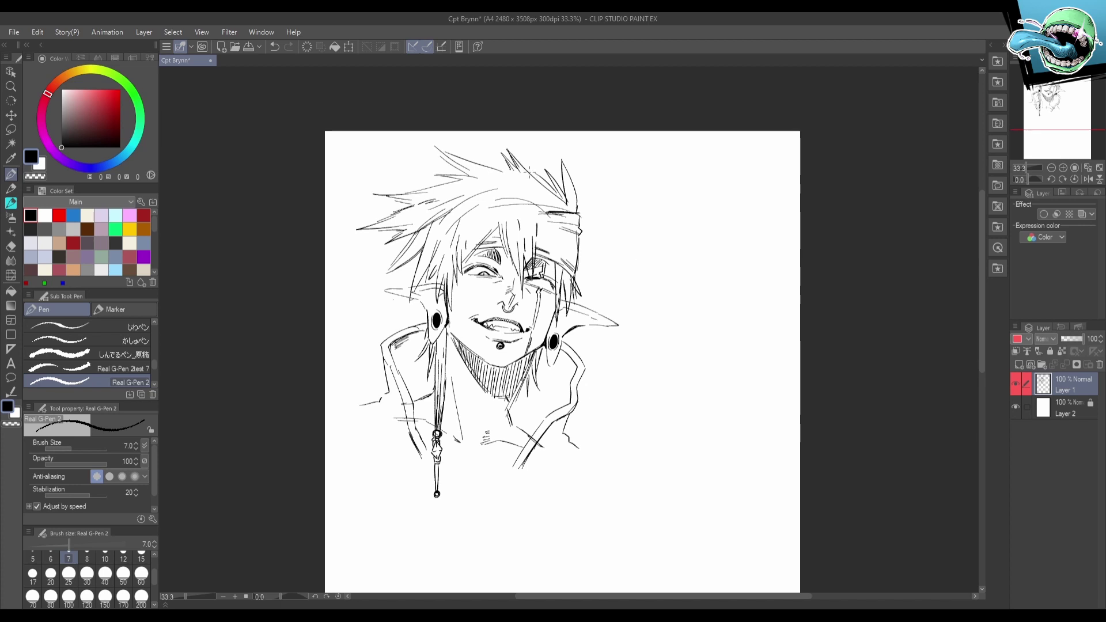
Draw hair strands along the crown and front hairline just above the headband.
mouse_move(536, 199)
mouse_down()
mouse_move(472, 229)
mouse_move(515, 200)
mouse_move(459, 217)
mouse_up()
key(ctrl+z)
key(ctrl+z)
mouse_move(527, 200)
mouse_down()
mouse_move(482, 212)
mouse_move(466, 244)
mouse_move(522, 190)
mouse_up()
drag(508, 181, 553, 207)
mouse_move(619, 242)
mouse_down()
mouse_move(618, 222)
mouse_move(548, 192)
mouse_move(558, 205)
mouse_up()
key(e)
key(p)
key(p)
key(p)
drag(560, 192, 545, 186)
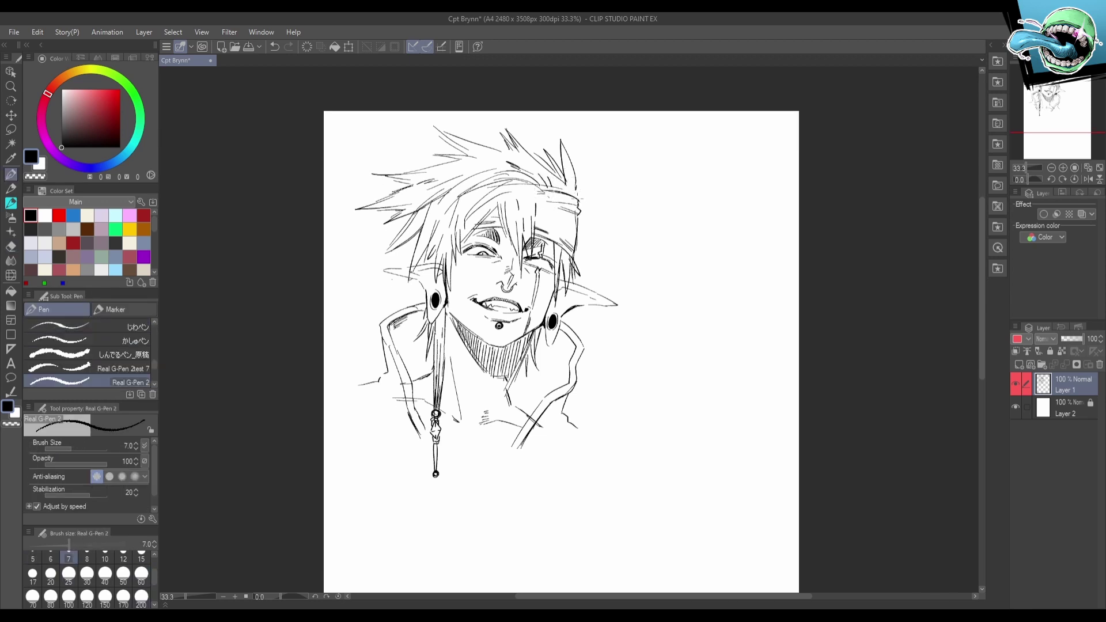
Add strands to the bangs and hatch the headband and the forehead shadow beneath the hair.
drag(613, 242, 610, 246)
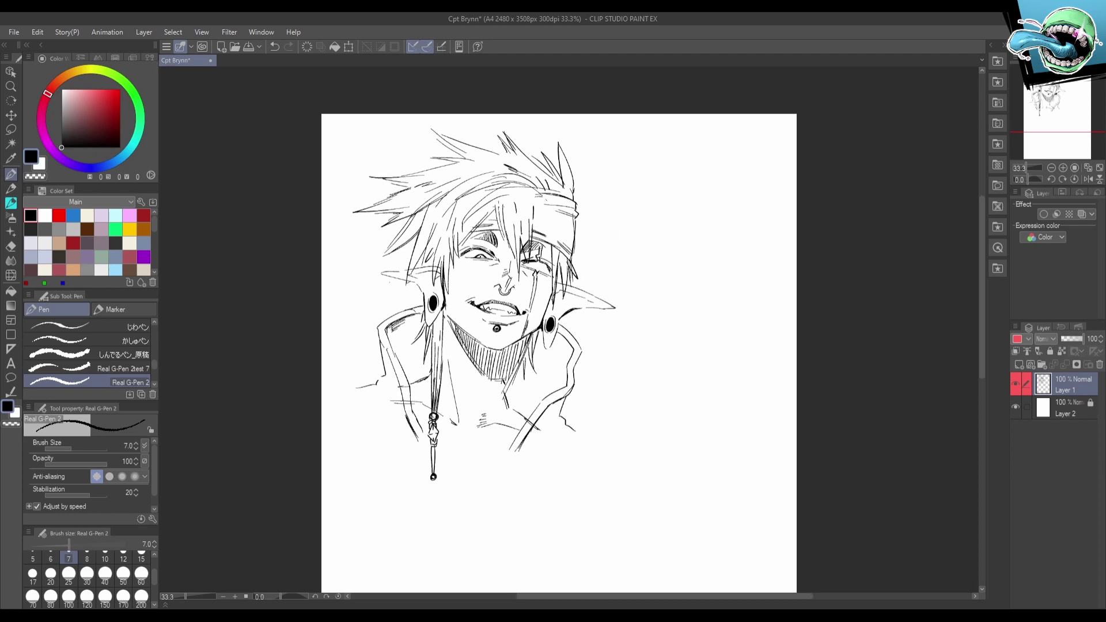
key(ctrl+z)
drag(495, 210, 478, 228)
drag(495, 212, 479, 232)
mouse_move(560, 192)
mouse_down()
mouse_move(536, 216)
mouse_move(535, 238)
mouse_move(610, 242)
mouse_move(492, 231)
mouse_move(466, 252)
mouse_up()
drag(503, 204, 477, 214)
mouse_move(485, 205)
mouse_down()
mouse_move(439, 278)
mouse_move(443, 270)
mouse_up()
drag(639, 308, 621, 305)
mouse_move(606, 365)
mouse_down()
mouse_move(586, 377)
mouse_move(594, 362)
mouse_up()
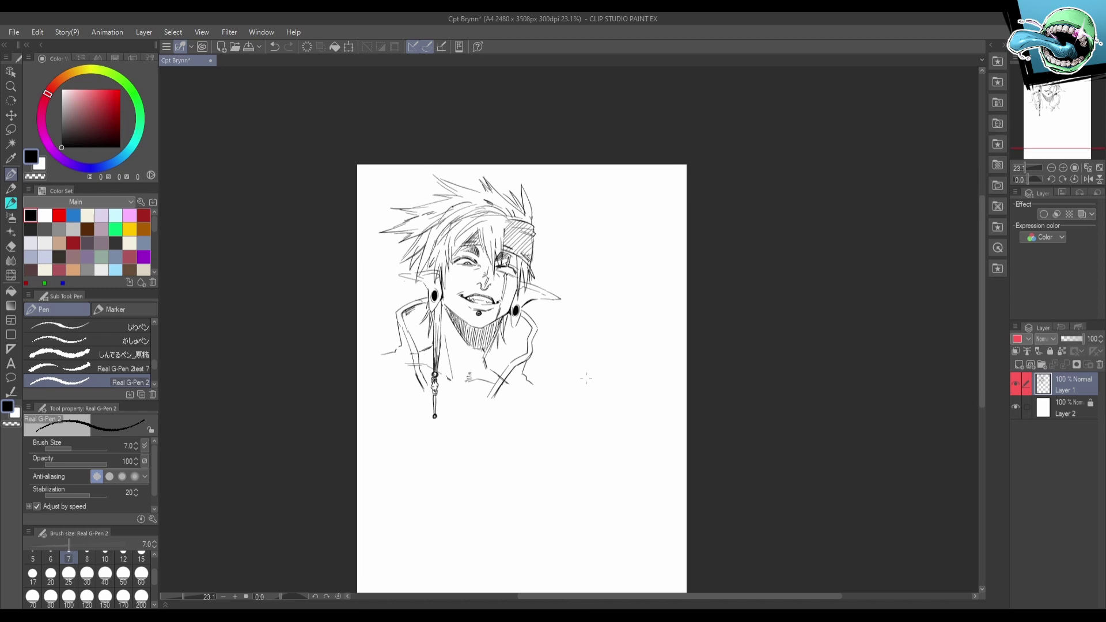
Fill the inside of the viewer's-left jacket collar with parallel hatching.
drag(494, 357, 475, 392)
scroll(474, 392, up, 2)
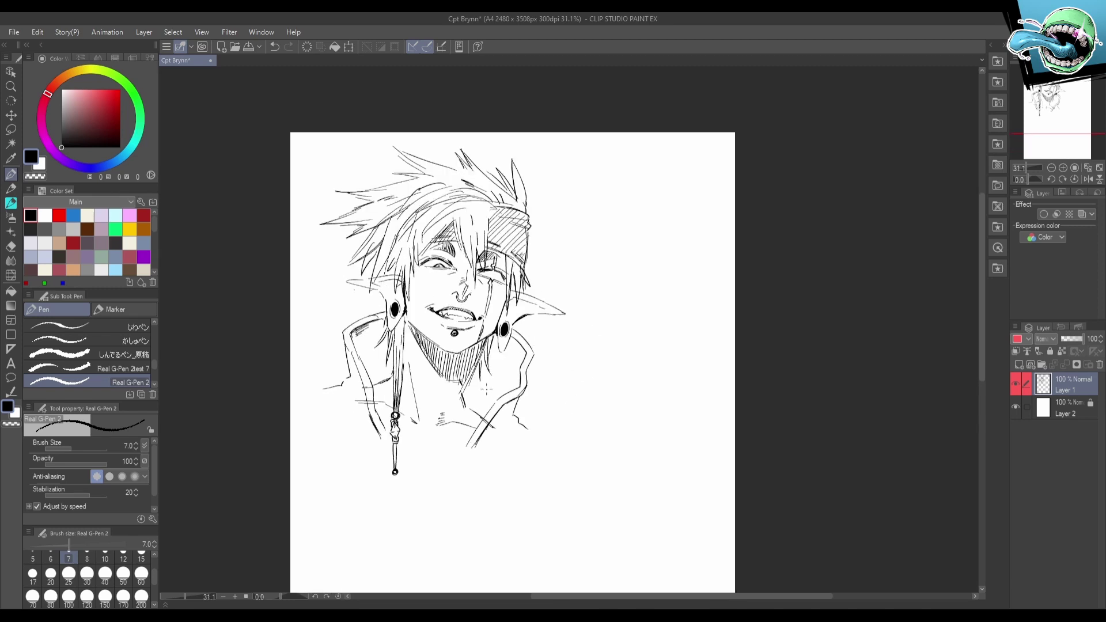
key(g)
key(p)
mouse_move(359, 335)
mouse_down()
mouse_move(380, 321)
mouse_move(380, 352)
mouse_up()
mouse_move(360, 375)
mouse_down()
mouse_move(388, 353)
mouse_move(388, 368)
mouse_up()
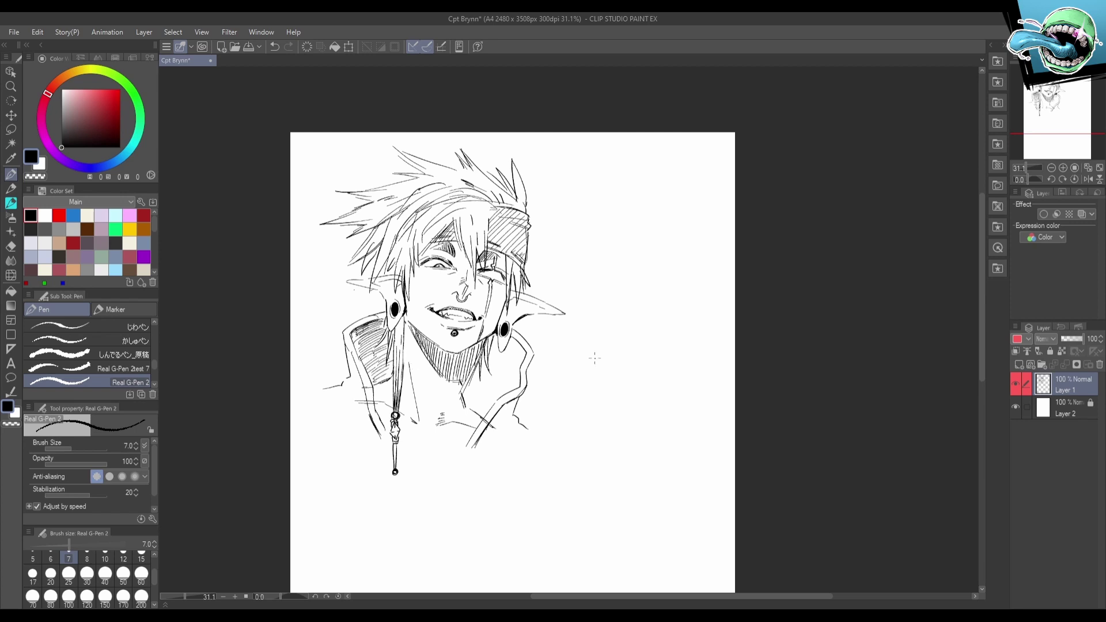
Hatch the inside of the viewer's-right jacket collar to match the opposite side.
key(h)
mouse_move(615, 351)
mouse_down()
mouse_move(629, 340)
mouse_move(645, 354)
mouse_up()
drag(620, 377, 648, 357)
mouse_move(631, 371)
mouse_down()
mouse_move(651, 356)
mouse_move(637, 368)
mouse_move(659, 371)
mouse_move(656, 405)
mouse_up()
key(h)
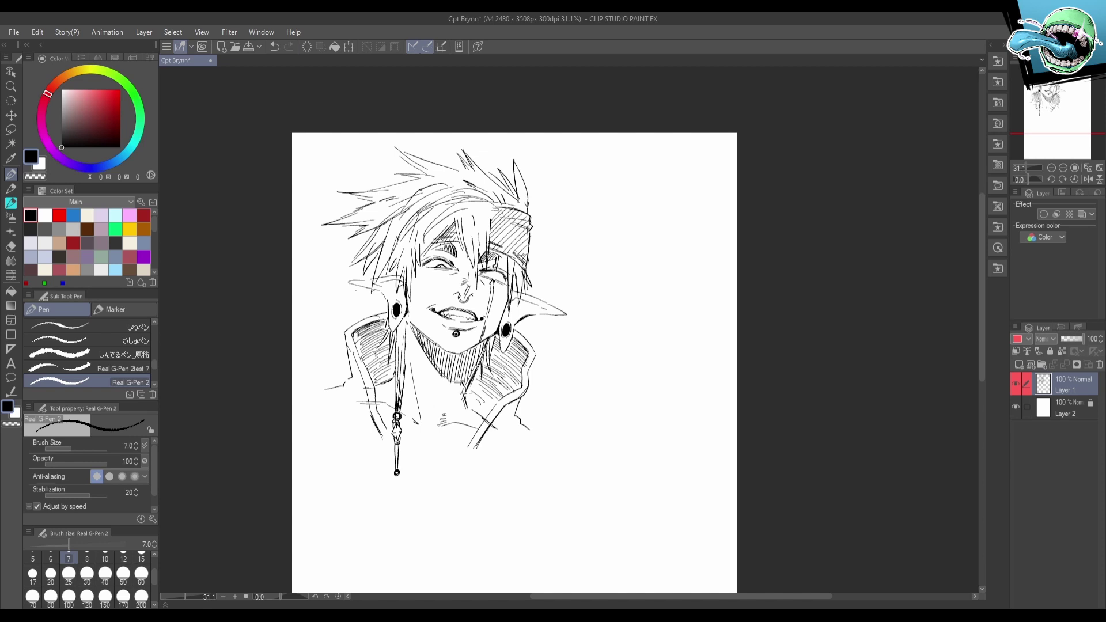
Darken the viewer's-right inner collar edge and the hair strands beside the neck and viewer's-left ear.
drag(467, 402, 485, 418)
drag(486, 348, 476, 368)
drag(408, 308, 412, 339)
drag(407, 307, 403, 352)
drag(574, 409, 587, 464)
drag(583, 379, 616, 358)
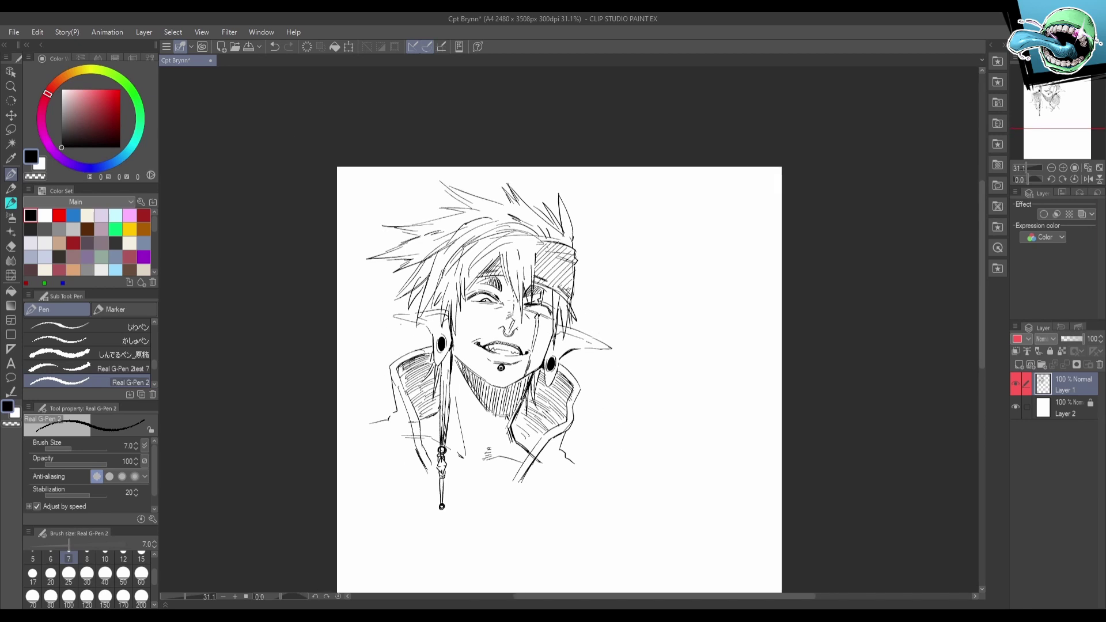
Switch to the かしゅペン一定 pen at size 25 and draw a fold line inside the viewer's-right ear.
key(e)
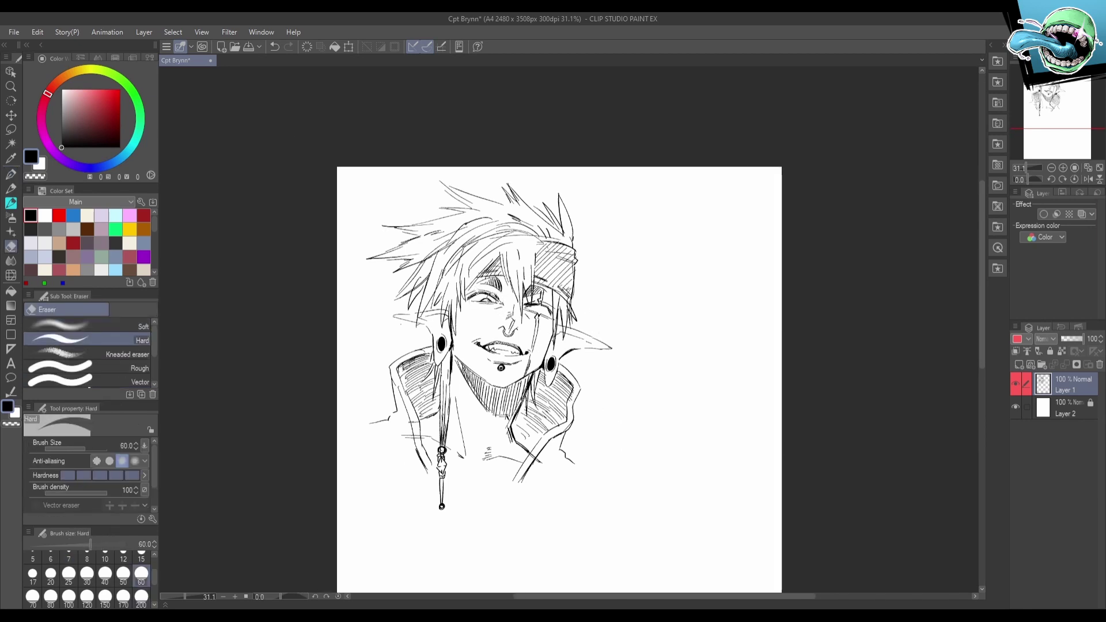
drag(600, 365, 590, 352)
drag(617, 411, 603, 388)
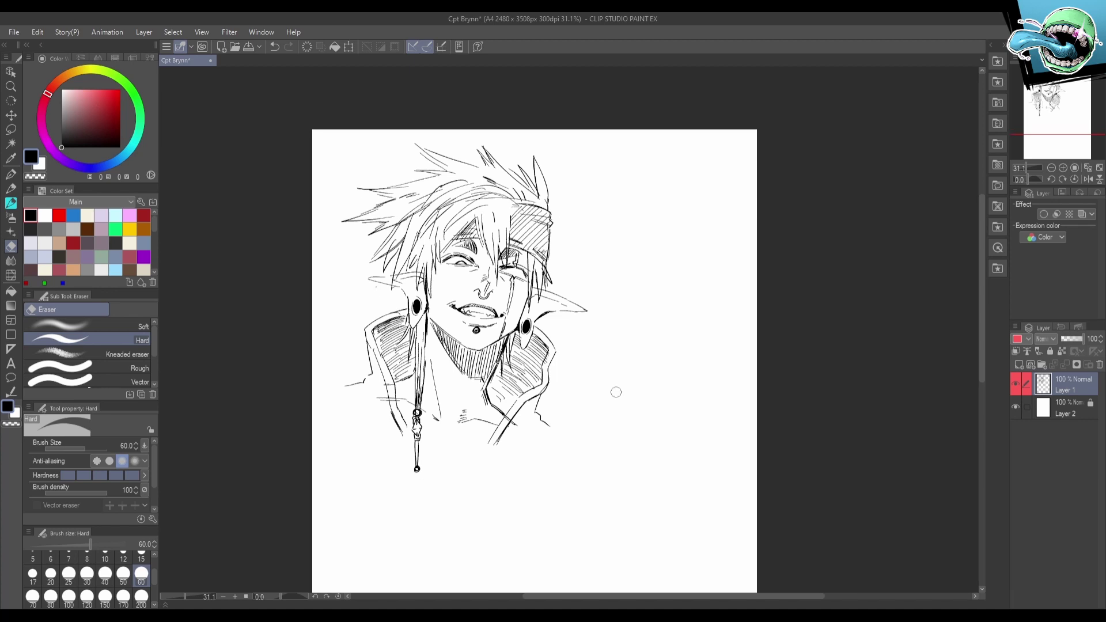
key(p)
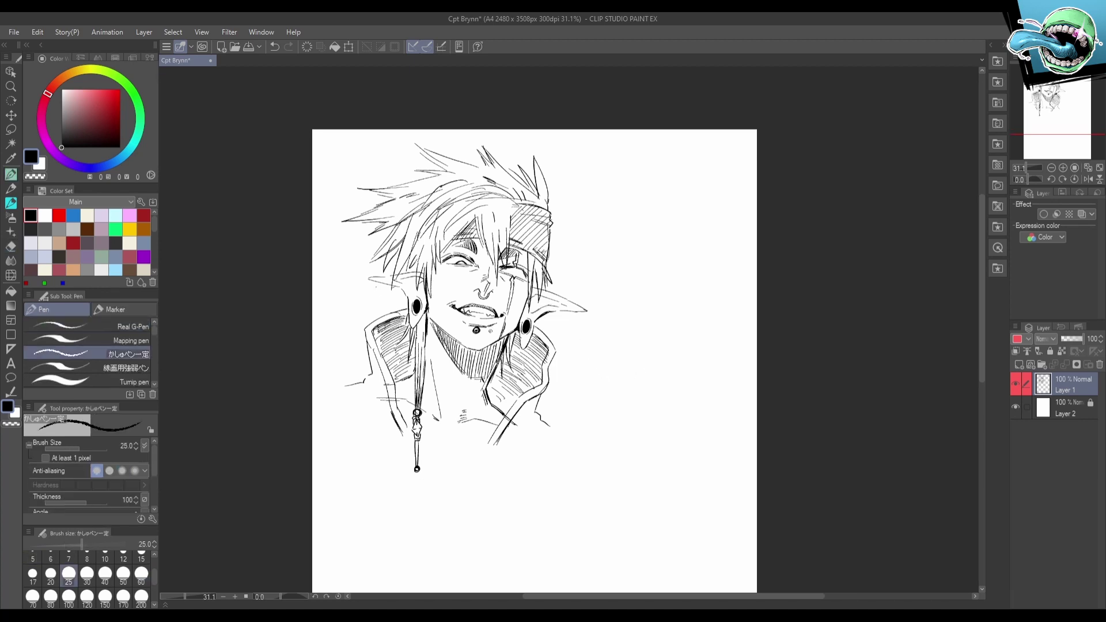
drag(588, 353, 585, 338)
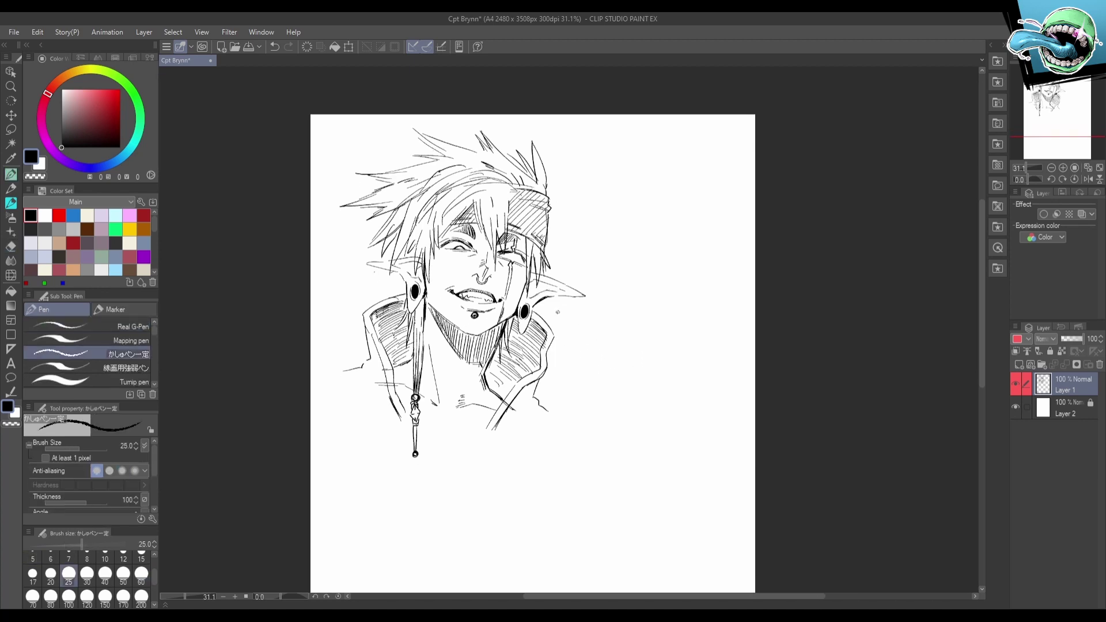
drag(534, 291, 561, 284)
drag(596, 356, 594, 349)
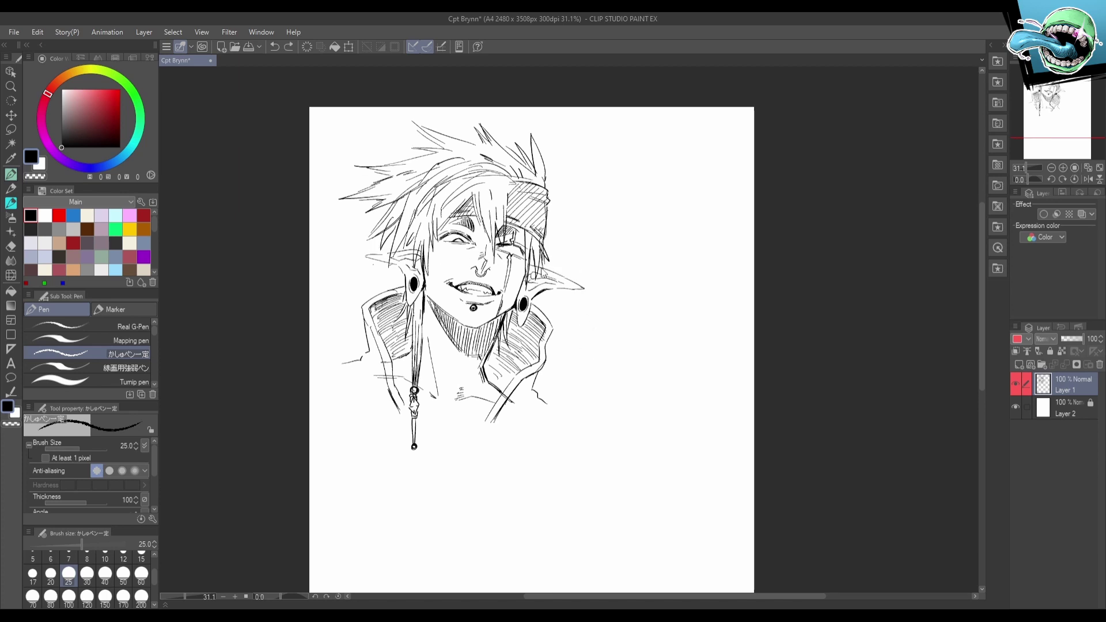
Draw thin pointed hair tufts sticking out above the viewer's-right and viewer's-left ears.
drag(544, 273, 577, 269)
drag(396, 244, 367, 246)
drag(368, 246, 390, 250)
drag(644, 337, 664, 314)
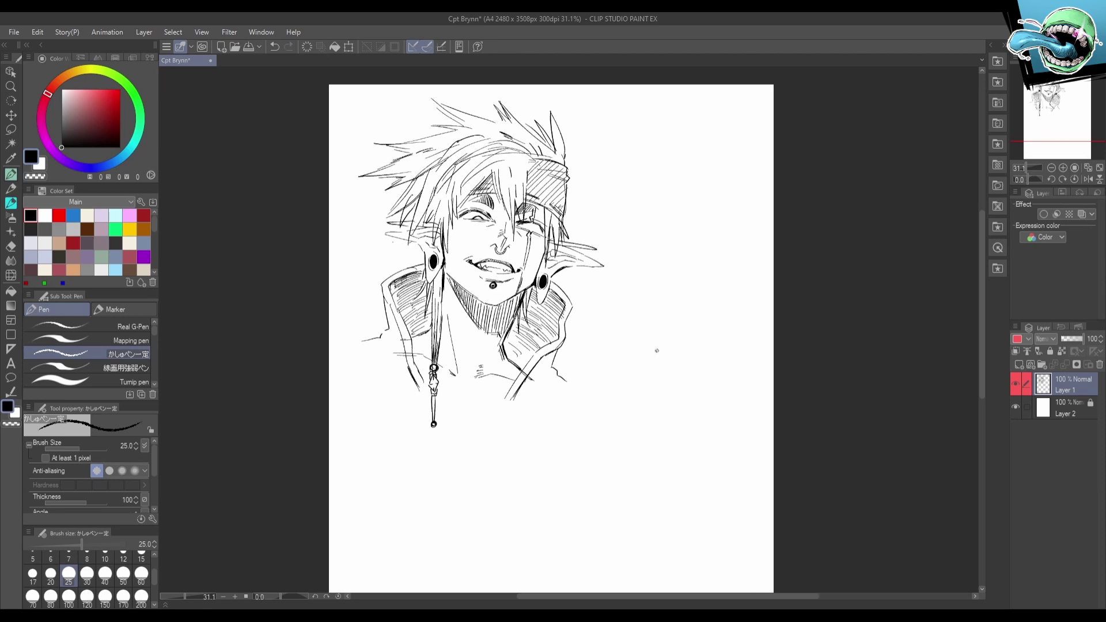
drag(621, 380, 615, 408)
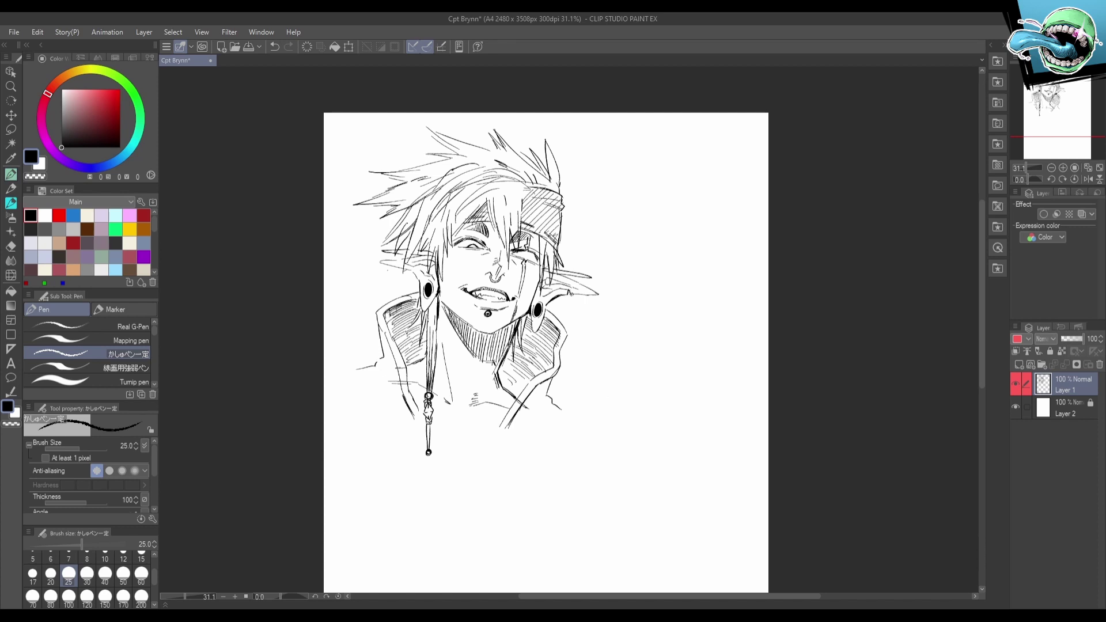
scroll(610, 388, up, 1)
scroll(584, 404, down, 1)
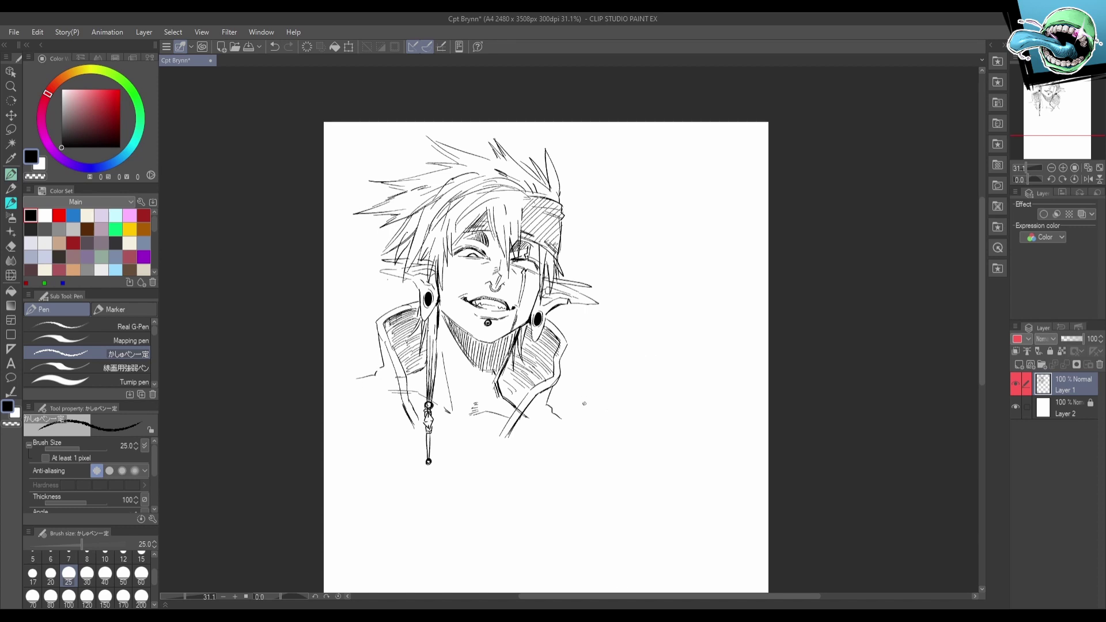
mouse_move(583, 404)
mouse_down()
mouse_move(578, 394)
mouse_move(590, 389)
mouse_up()
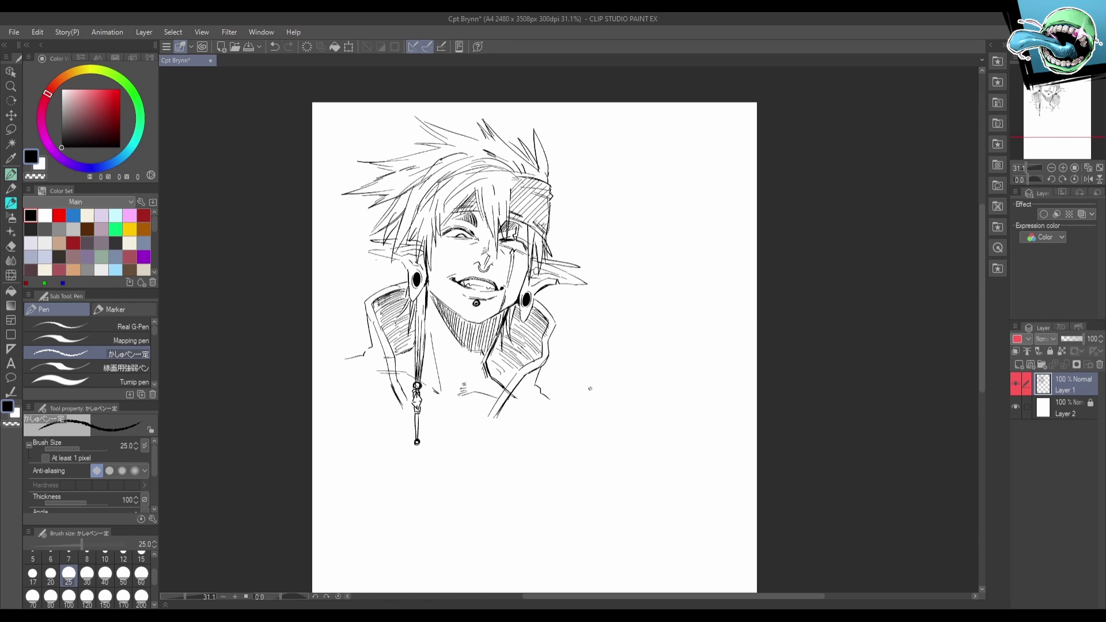
Redraw the neck and collarbone lines and extend both jacket collar edges down the chest.
mouse_move(435, 348)
mouse_down()
mouse_move(444, 396)
mouse_move(470, 375)
mouse_move(472, 385)
mouse_move(412, 417)
mouse_up()
key(ctrl+z)
key(ctrl+z)
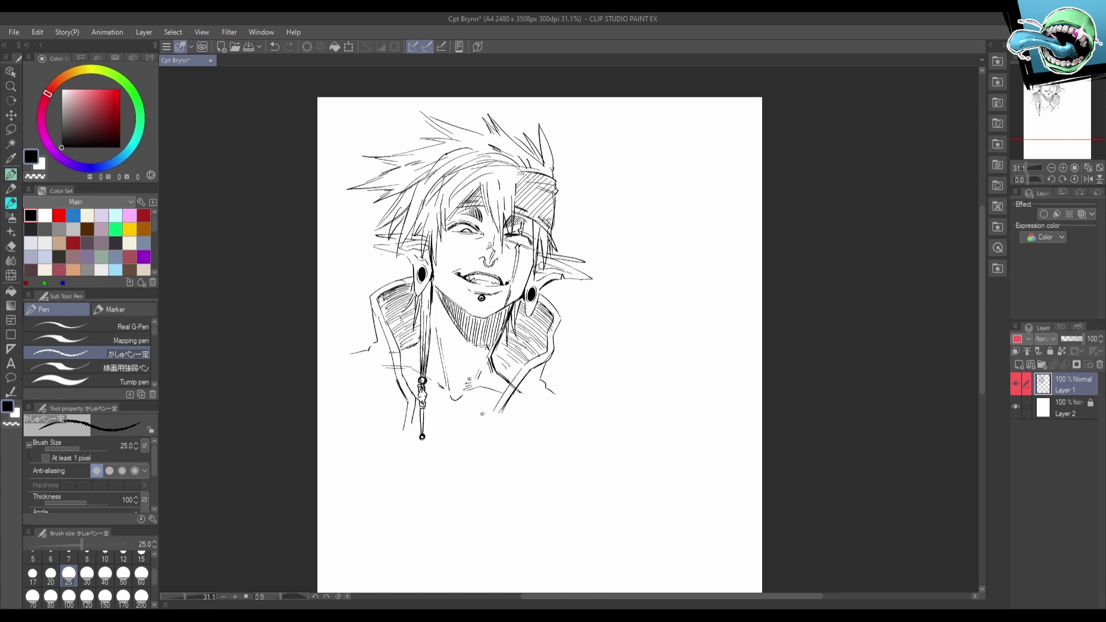
drag(498, 405, 491, 447)
drag(506, 408, 498, 439)
scroll(502, 438, up, 1)
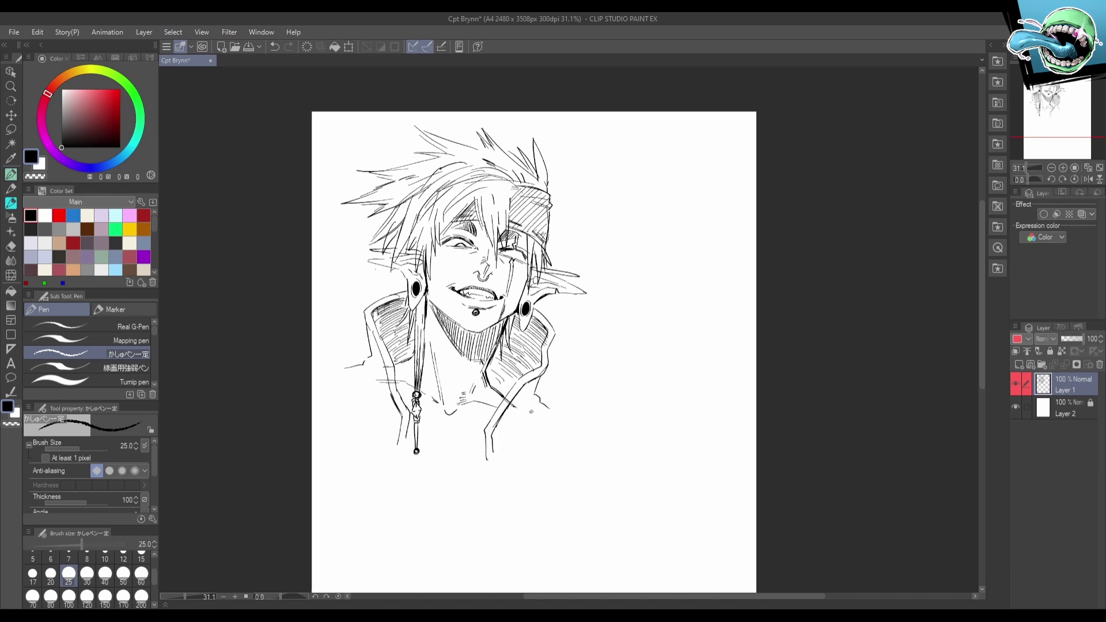
Add short loose strokes to the jacket's viewer's-right and viewer's-left shoulders.
drag(536, 400, 528, 416)
mouse_move(365, 368)
mouse_down()
mouse_move(371, 397)
mouse_move(347, 375)
mouse_up()
drag(335, 377, 343, 373)
mouse_move(624, 400)
mouse_down()
mouse_move(609, 395)
mouse_move(615, 409)
mouse_up()
scroll(578, 426, down, 1)
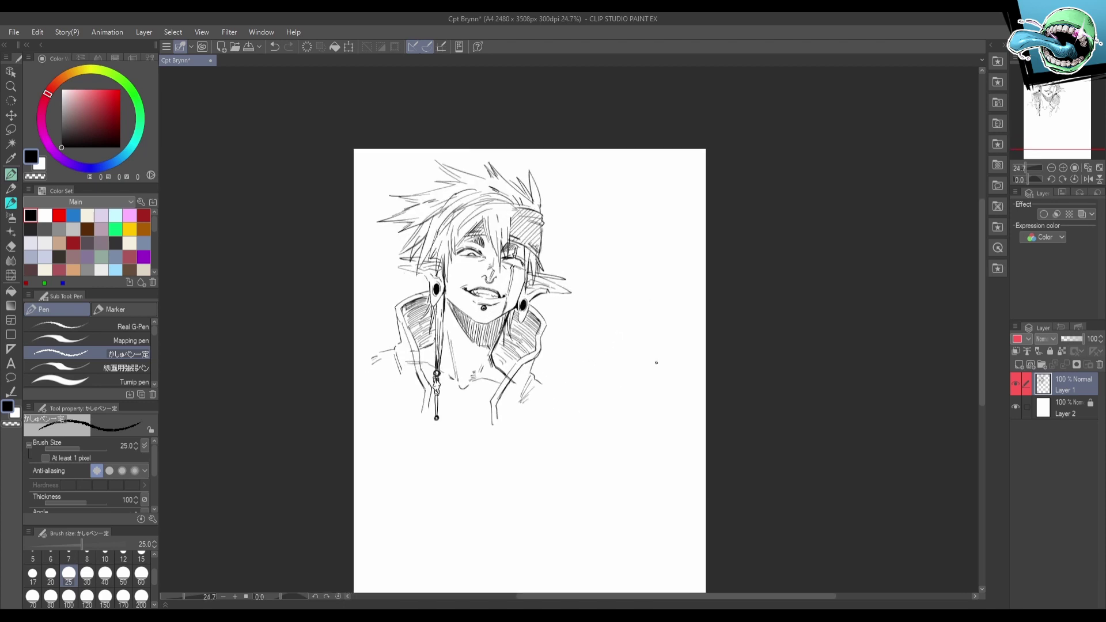
Try to move the portrait line art towards the horizontal centre of the page.
key(ctrl+t)
drag(593, 343, 638, 354)
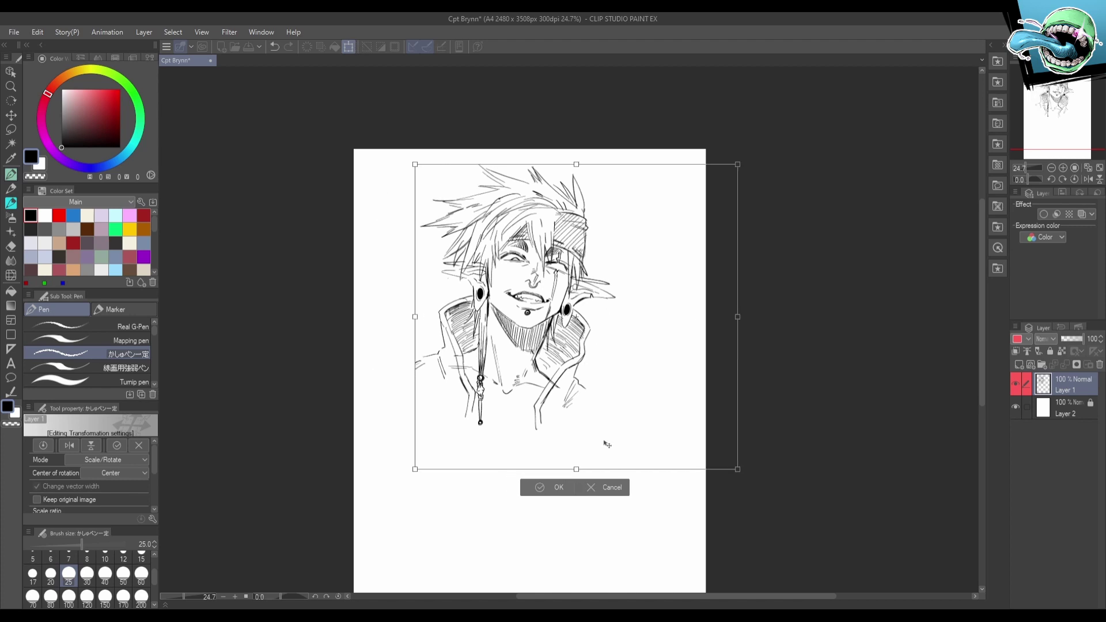
click(540, 488)
scroll(618, 431, down, 1)
drag(613, 441, 586, 367)
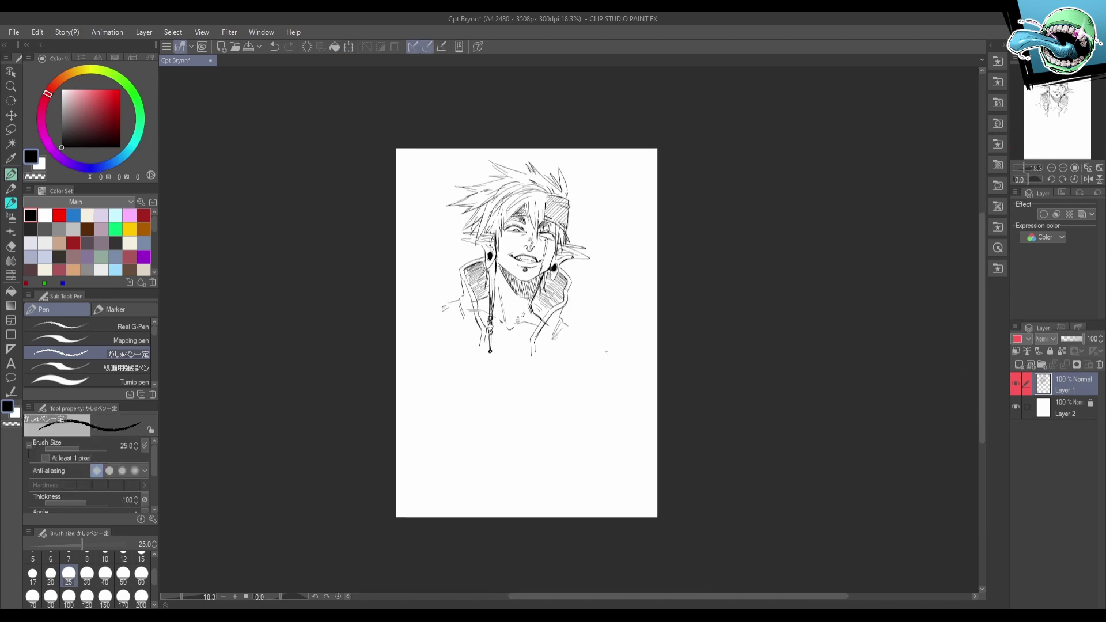
click(349, 47)
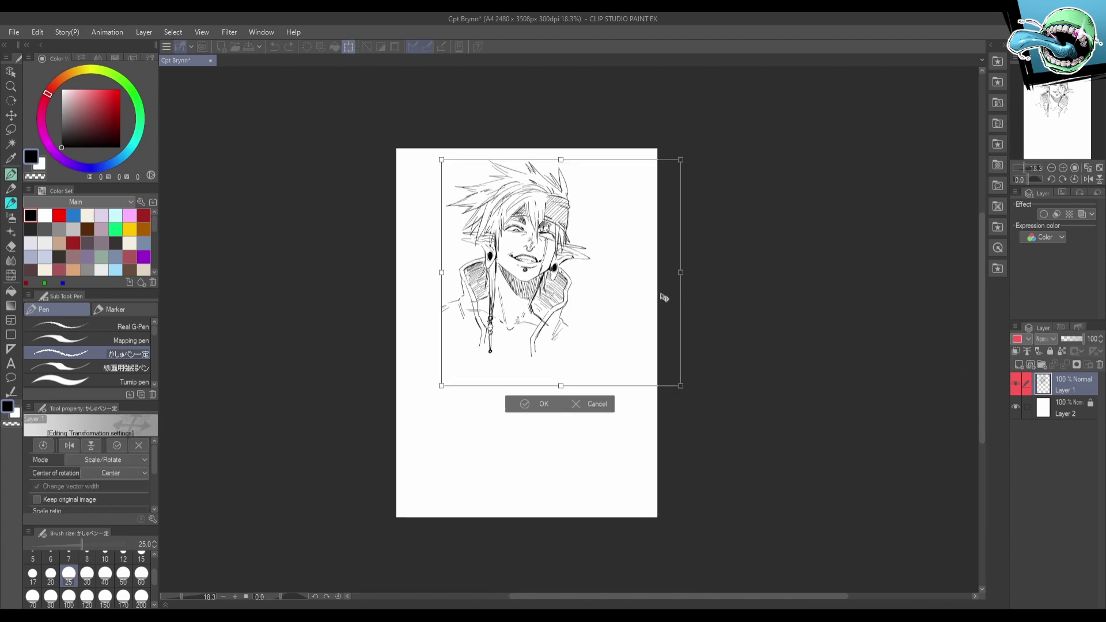
key(Escape)
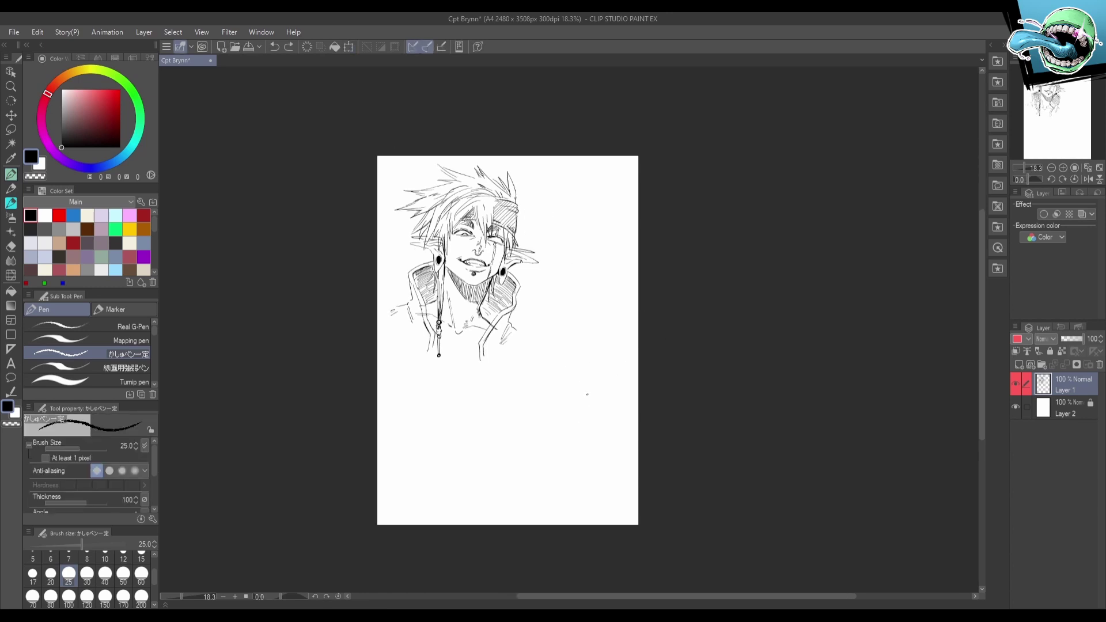
scroll(609, 383, up, 1)
mouse_move(609, 381)
mouse_down()
mouse_move(625, 386)
mouse_move(593, 397)
mouse_up()
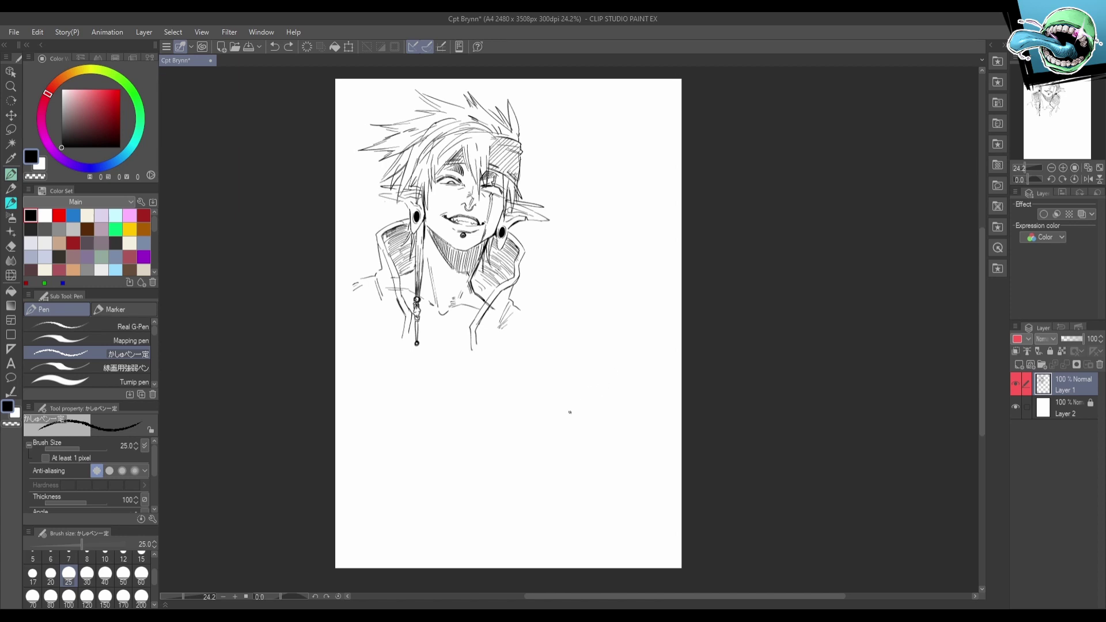
key(ctrl+z)
drag(542, 433, 549, 496)
key(p)
key(ctrl+z)
key(ctrl+z)
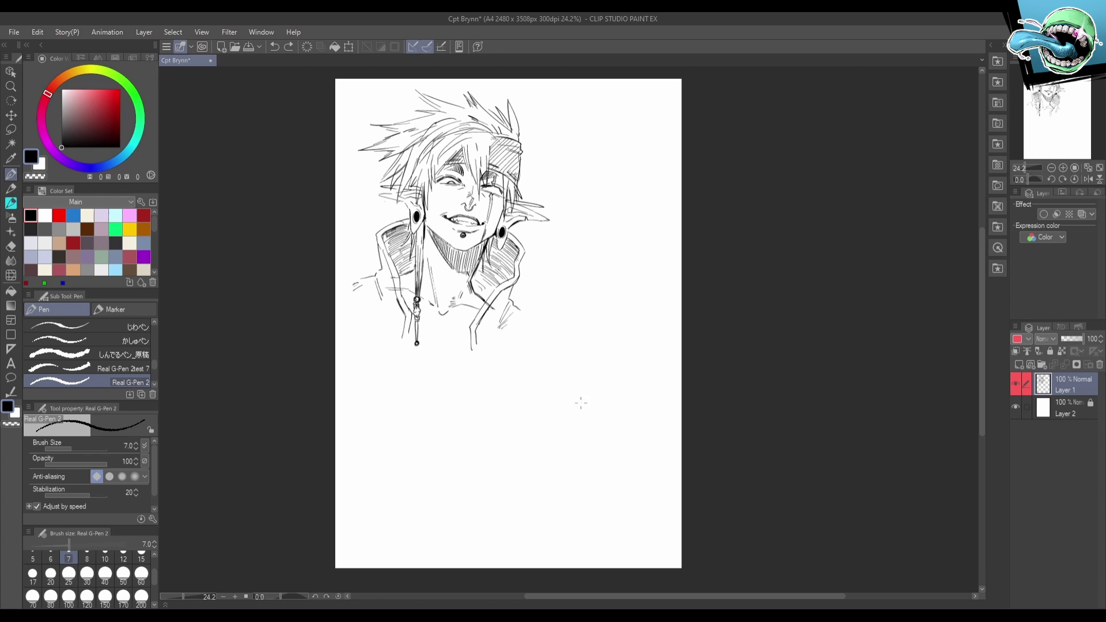
drag(553, 438, 559, 431)
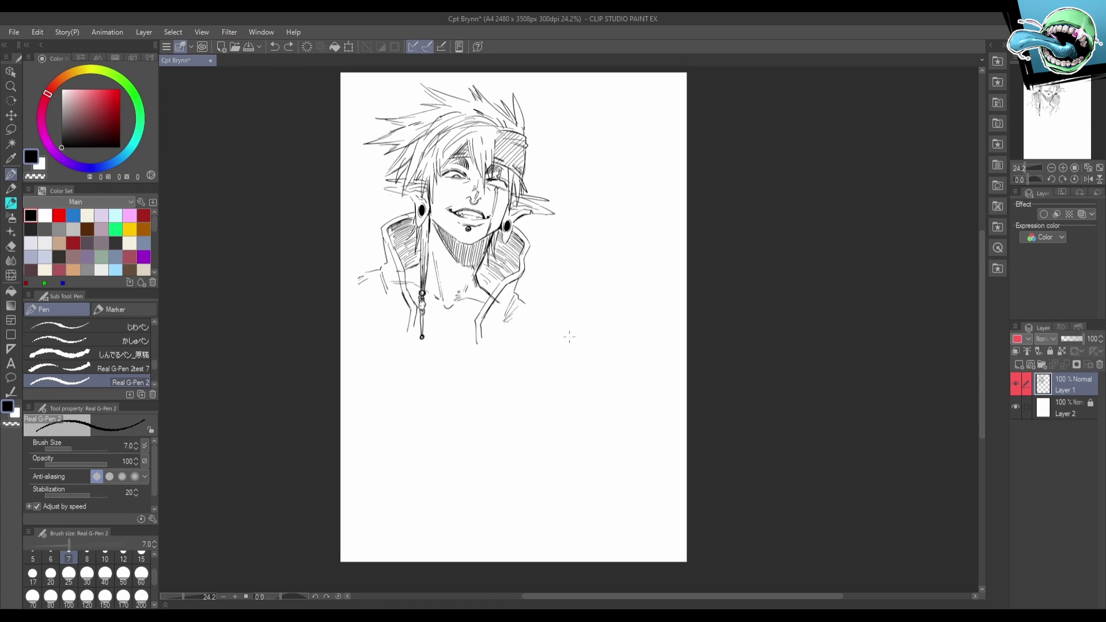
Try to place a vertical symmetrical ruler on the portrait's layer in the empty area beside the face.
click(10, 348)
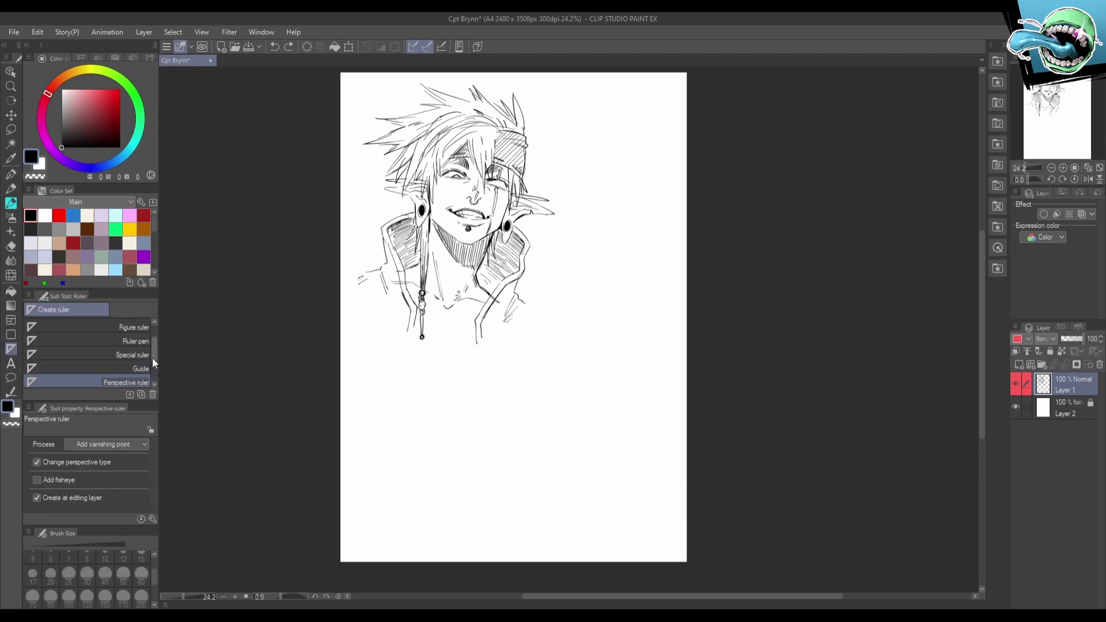
scroll(152, 358, down, 2)
click(124, 359)
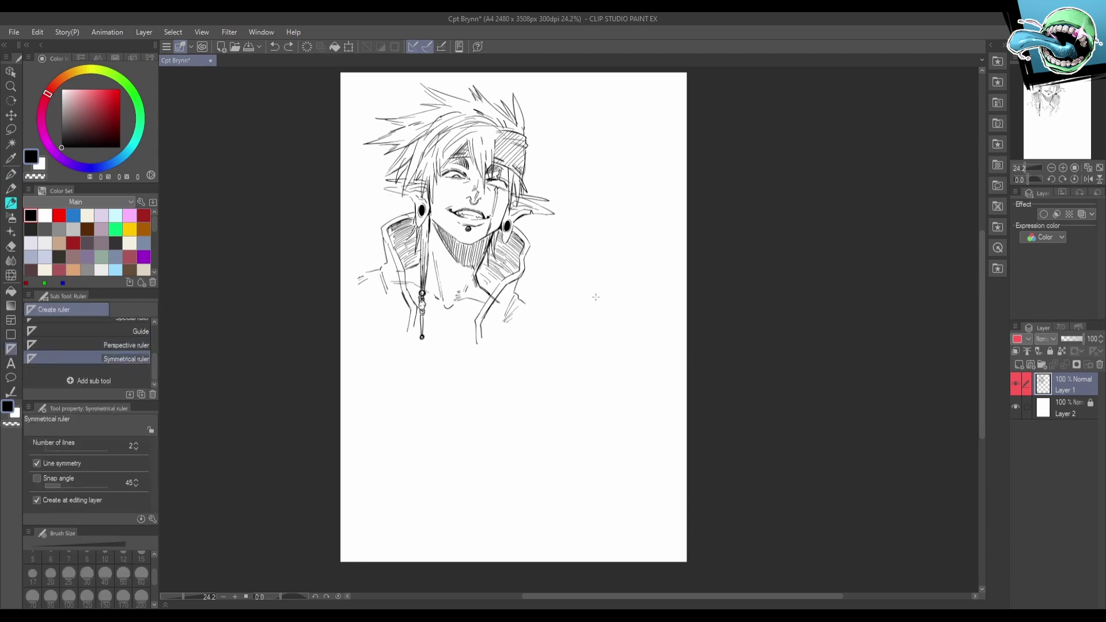
drag(595, 297, 595, 390)
key(p)
key(p)
Add a new layer above the portrait and place a vertical two-line symmetrical ruler in the empty area beside the portrait.
drag(1065, 384, 1099, 364)
click(1019, 365)
key(u)
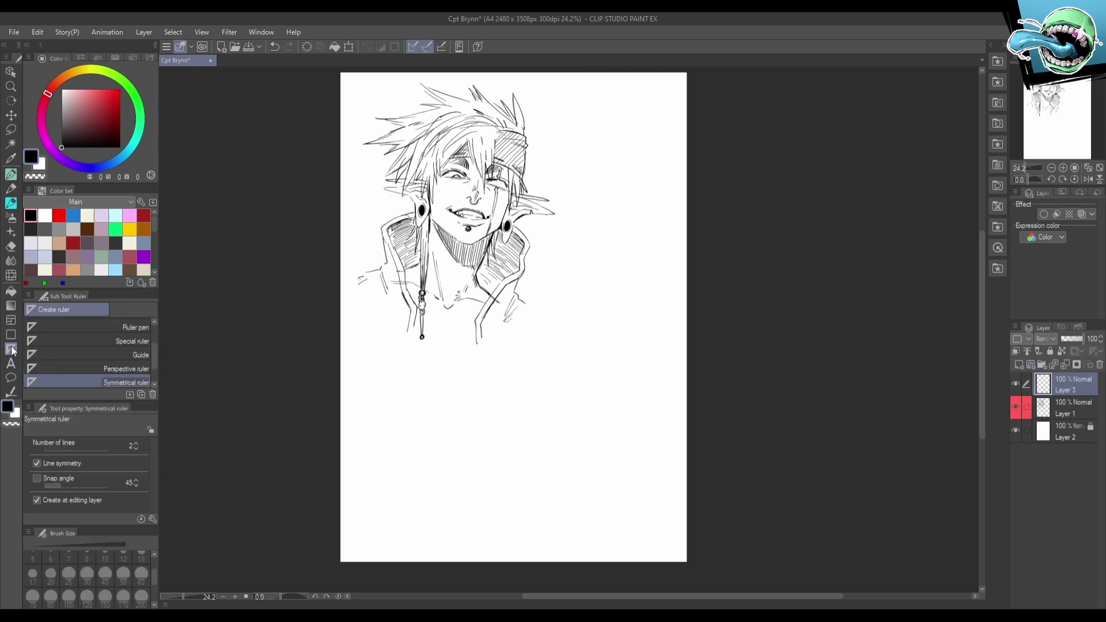
drag(602, 324, 600, 381)
key(p)
key(ctrl+z)
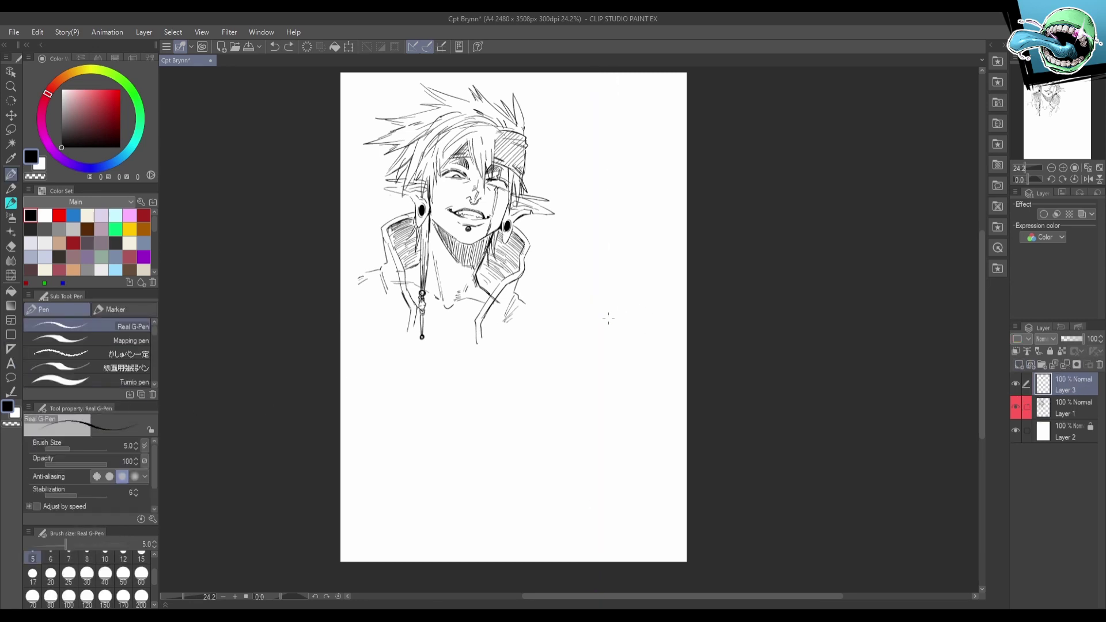
click(10, 348)
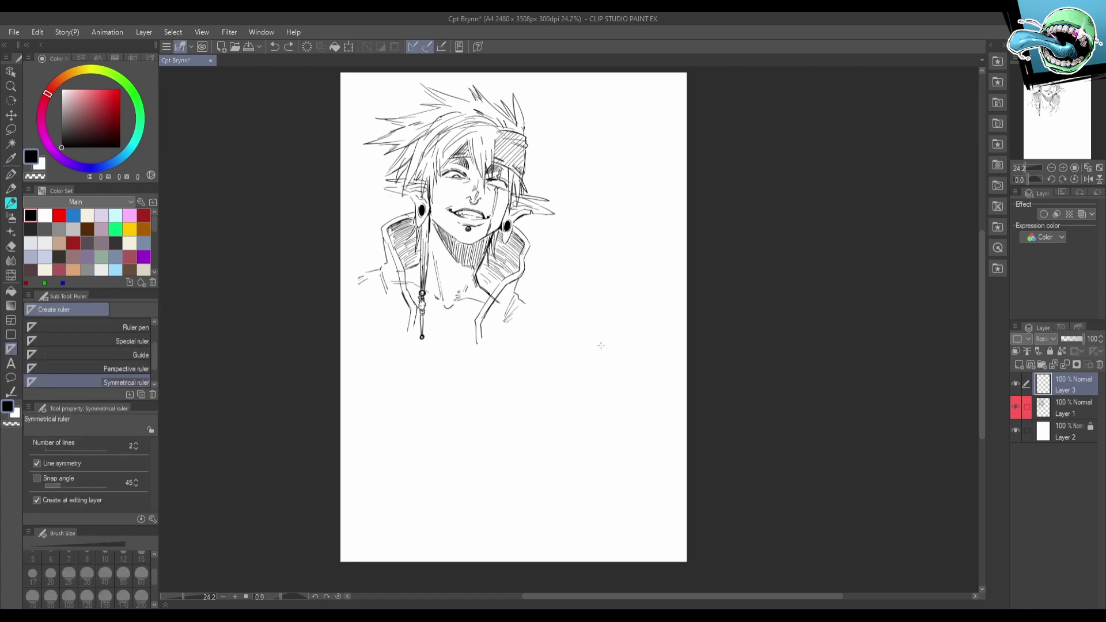
drag(605, 333, 610, 412)
Try out mirrored neck and shoulder strokes around the symmetrical ruler with the Real G-Pen 2 at size 7.0.
key(p)
scroll(585, 305, up, 2)
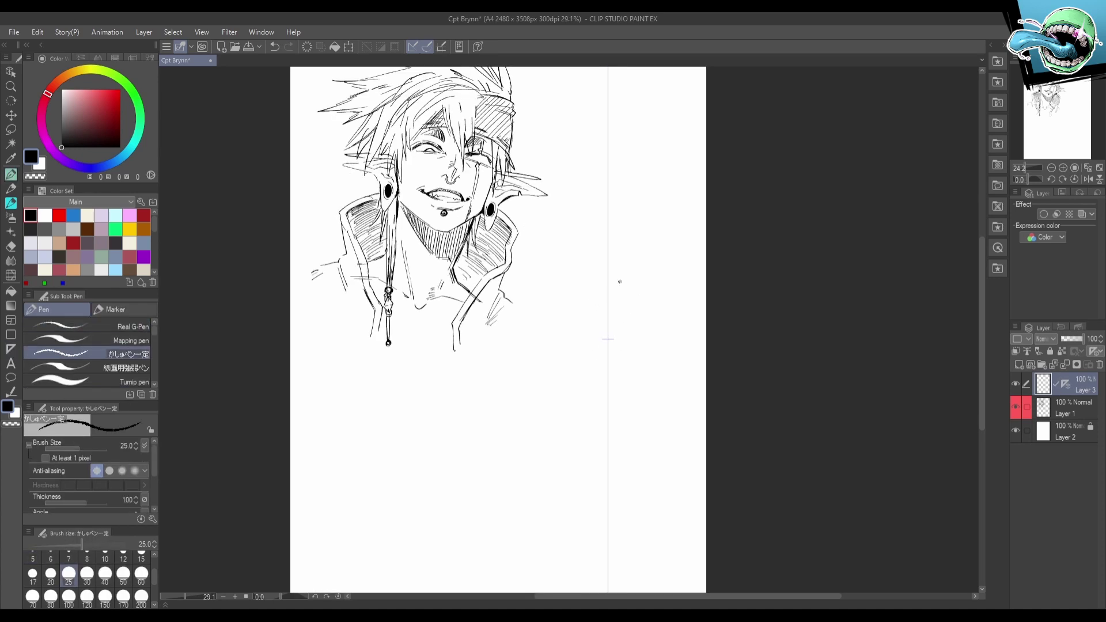
mouse_move(594, 280)
mouse_down()
mouse_move(571, 280)
mouse_move(609, 279)
mouse_move(588, 281)
mouse_move(596, 274)
mouse_move(585, 251)
mouse_up()
key(p)
key(ctrl+z)
key(ctrl+z)
drag(587, 346, 580, 365)
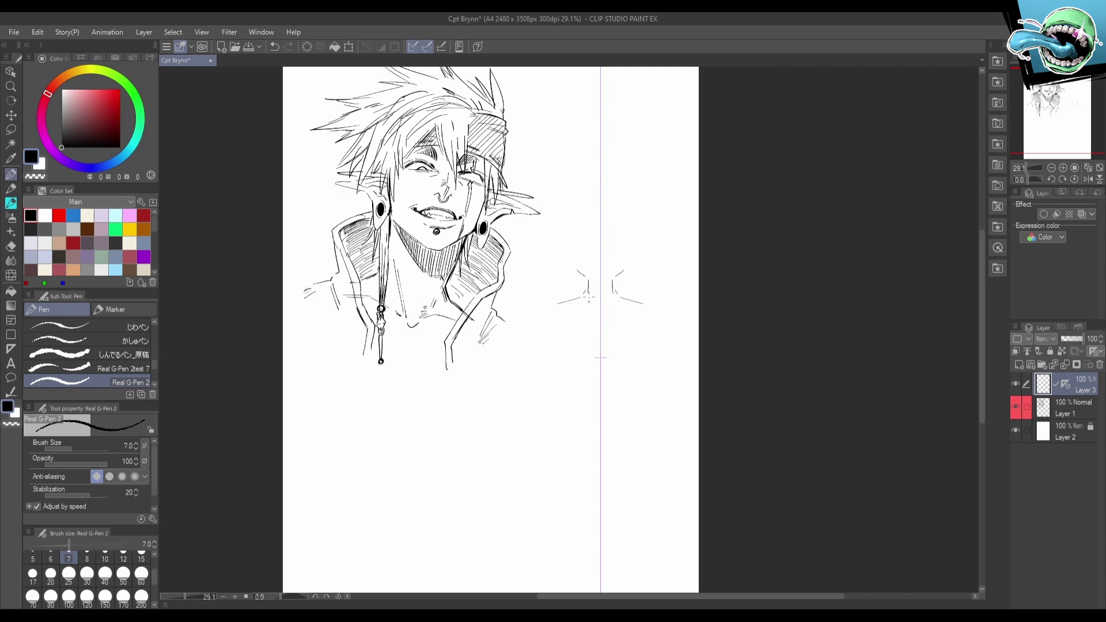
mouse_move(588, 286)
mouse_down()
mouse_move(590, 302)
mouse_move(572, 300)
mouse_move(593, 314)
mouse_move(591, 282)
mouse_move(575, 294)
mouse_move(575, 281)
mouse_move(587, 330)
mouse_move(582, 299)
mouse_move(586, 330)
mouse_move(576, 316)
mouse_move(542, 313)
mouse_up()
key(ctrl+z)
key(ctrl+z)
key(ctrl+z)
key(ctrl+z)
key(ctrl+z)
key(ctrl+z)
Sketch mirrored collar edges and sloping shoulder lines on both sides of the symmetrical ruler.
key(e)
key(p)
key(p)
mouse_move(574, 310)
mouse_down()
mouse_move(537, 320)
mouse_move(542, 327)
mouse_move(532, 325)
mouse_move(545, 313)
mouse_move(530, 332)
mouse_up()
key(ctrl+z)
key(ctrl+z)
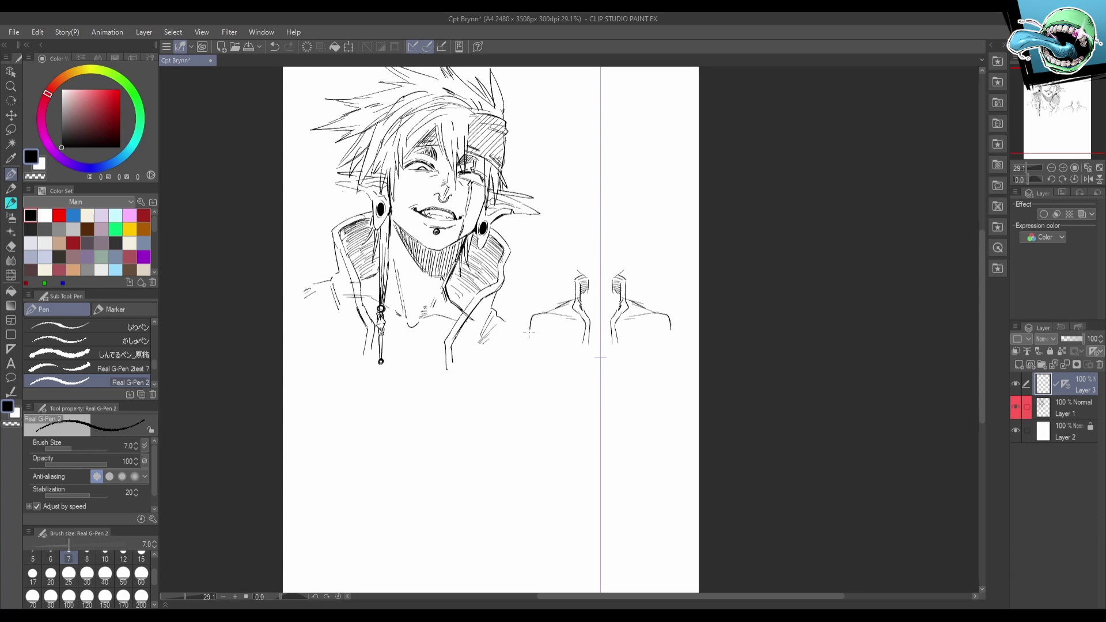
Delete the layer holding the symmetrical ruler and the mirrored shoulder sketch.
scroll(528, 332, down, 3)
key(m)
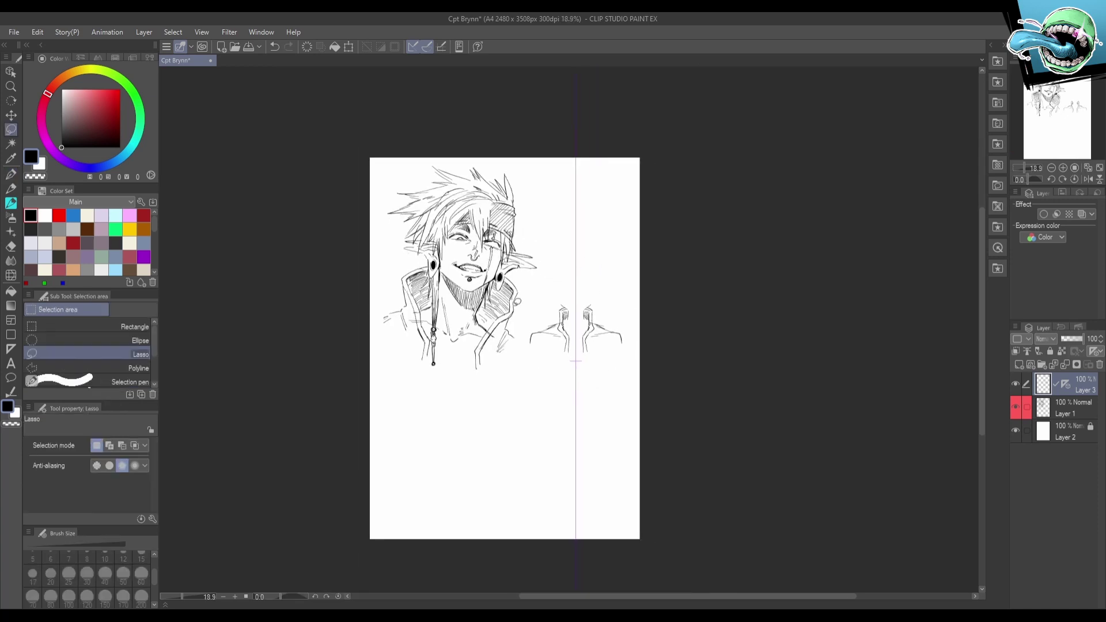
mouse_move(556, 240)
mouse_down()
mouse_move(526, 172)
mouse_move(444, 398)
mouse_move(507, 383)
mouse_up()
key(ctrl+z)
click(1100, 364)
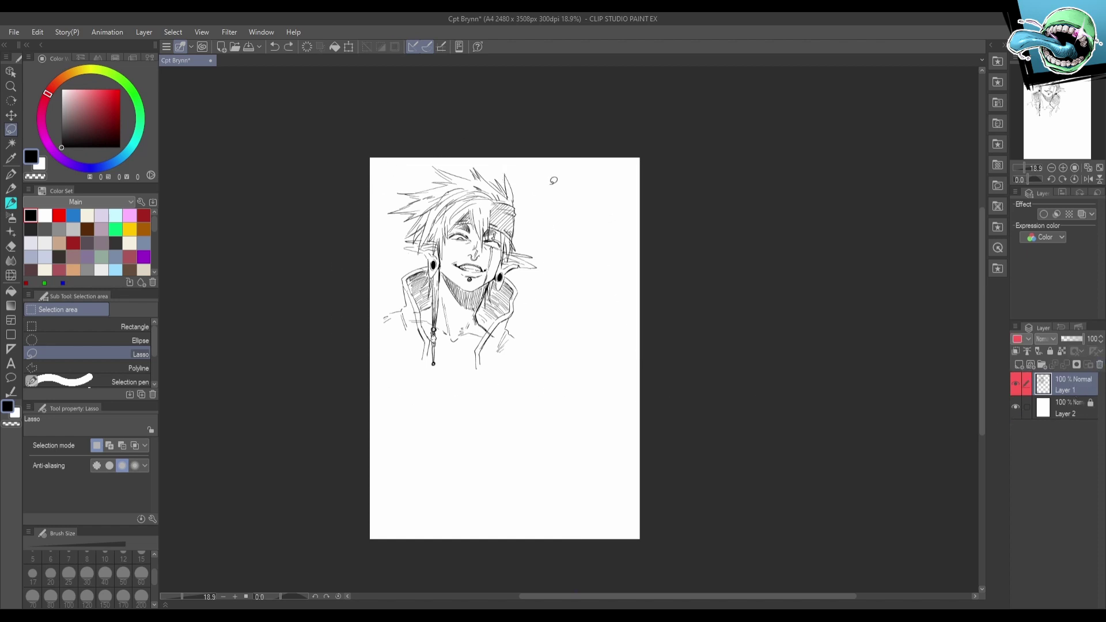
Lasso the whole portrait and transform it by pulling the upper corner beside the long hair spikes slightly outward.
mouse_move(553, 181)
mouse_down()
mouse_move(513, 383)
mouse_move(550, 184)
mouse_up()
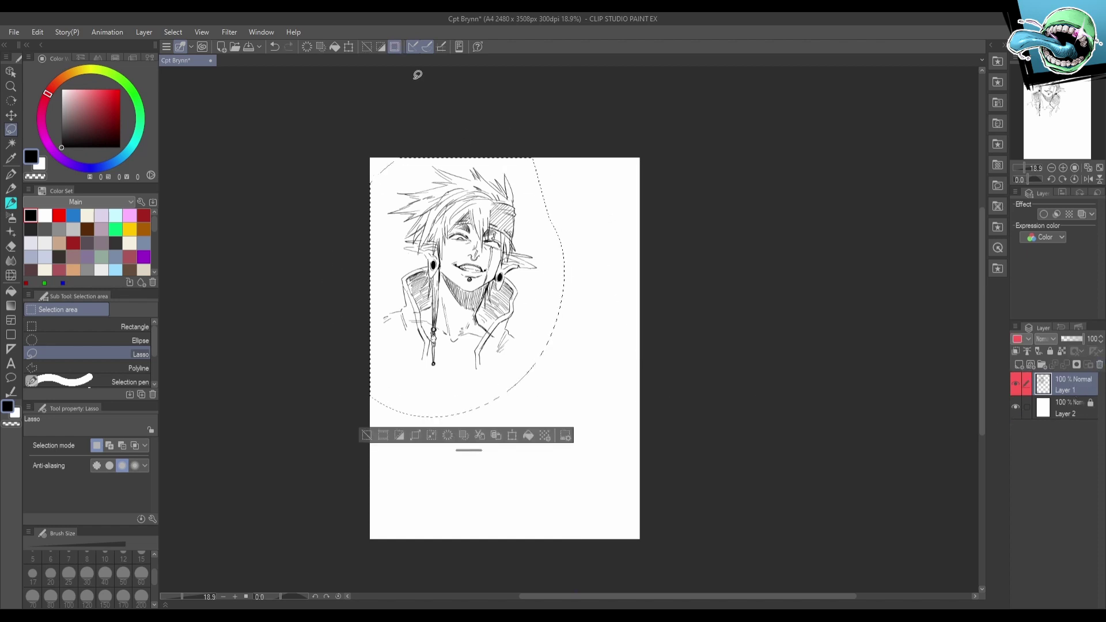
click(348, 49)
key(h)
drag(611, 311, 458, 344)
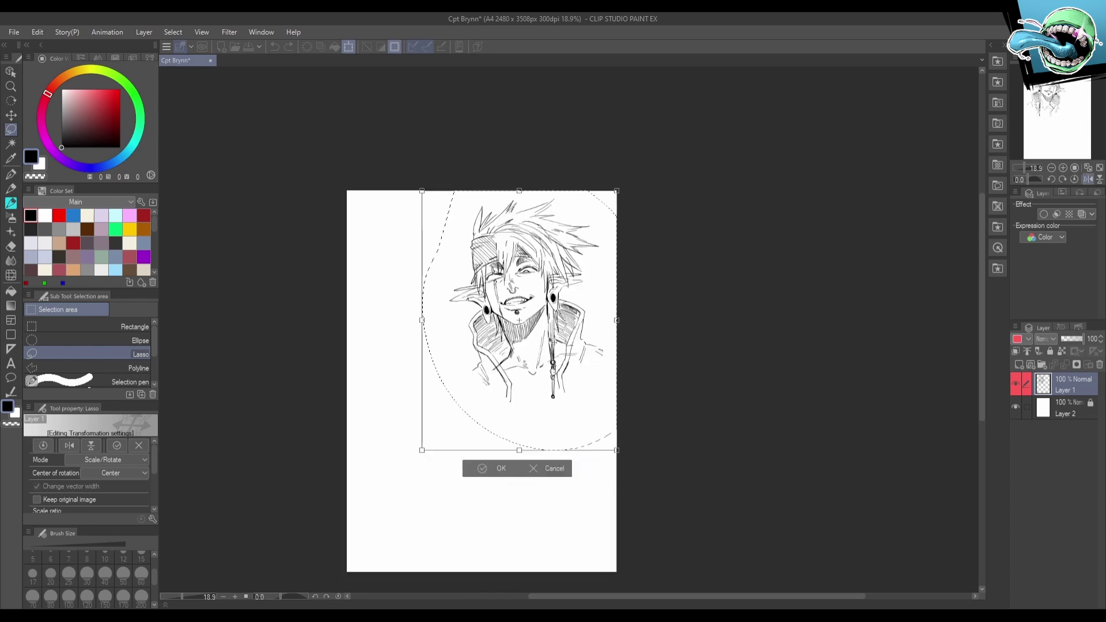
drag(617, 191, 620, 183)
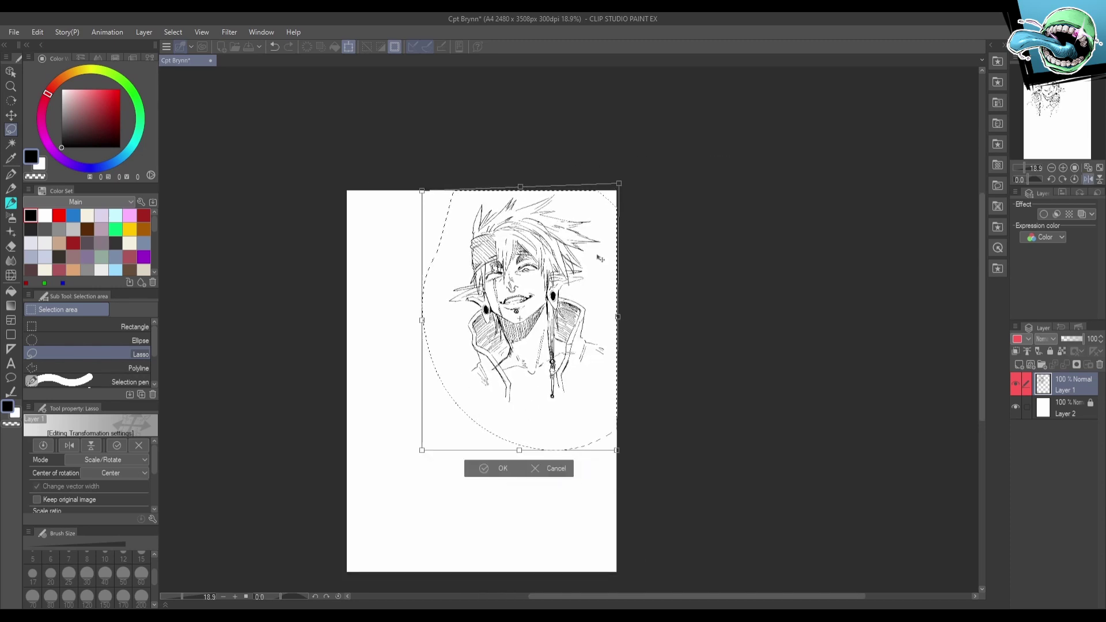
click(493, 466)
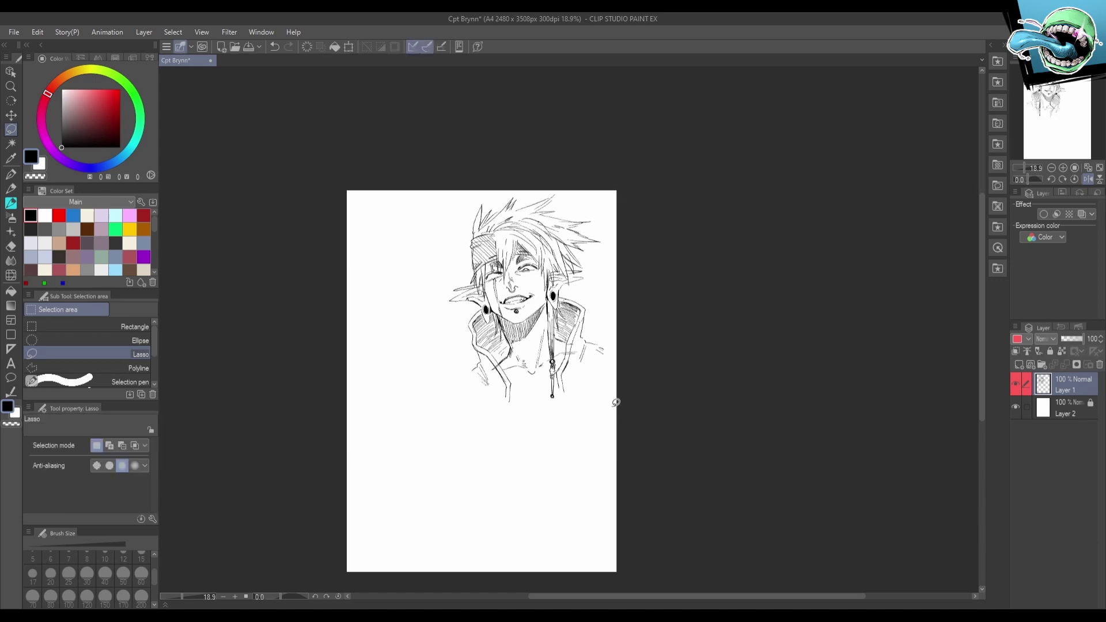
key(h)
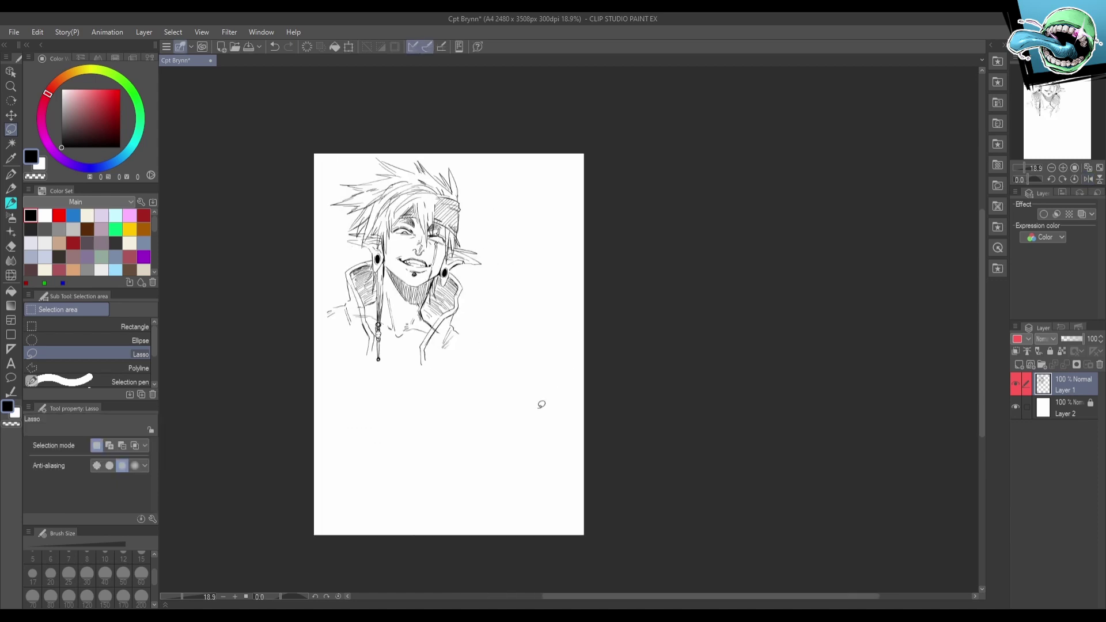
Add a new layer above the portrait line art and set up the Design pencil at size 6.0 for sketching.
key(p)
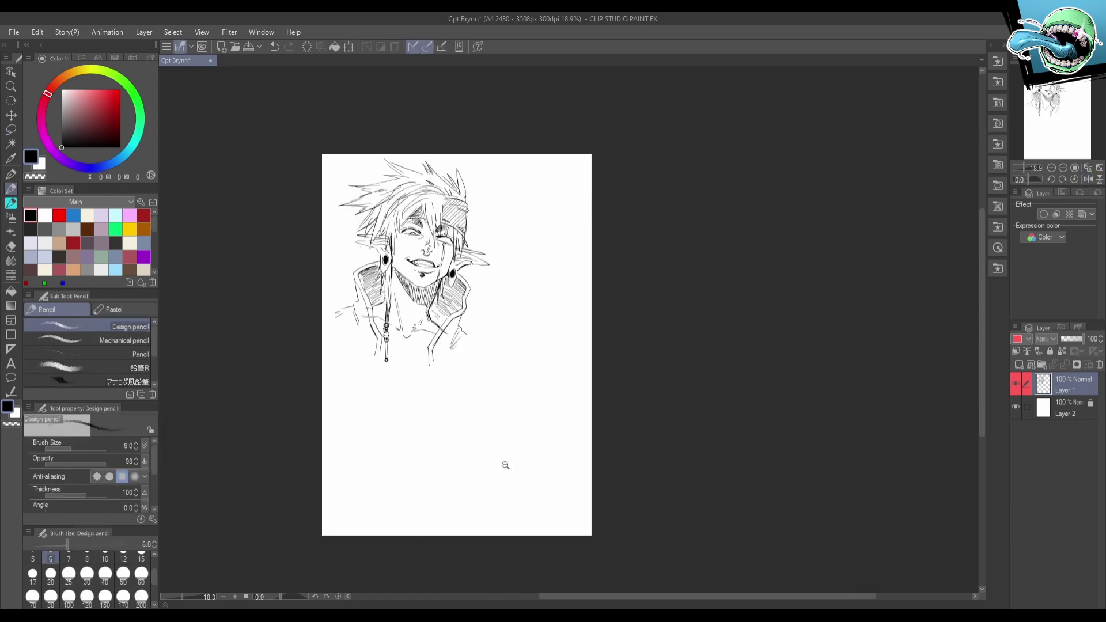
scroll(507, 464, up, 1)
drag(521, 441, 510, 474)
key(ctrl+z)
click(1019, 365)
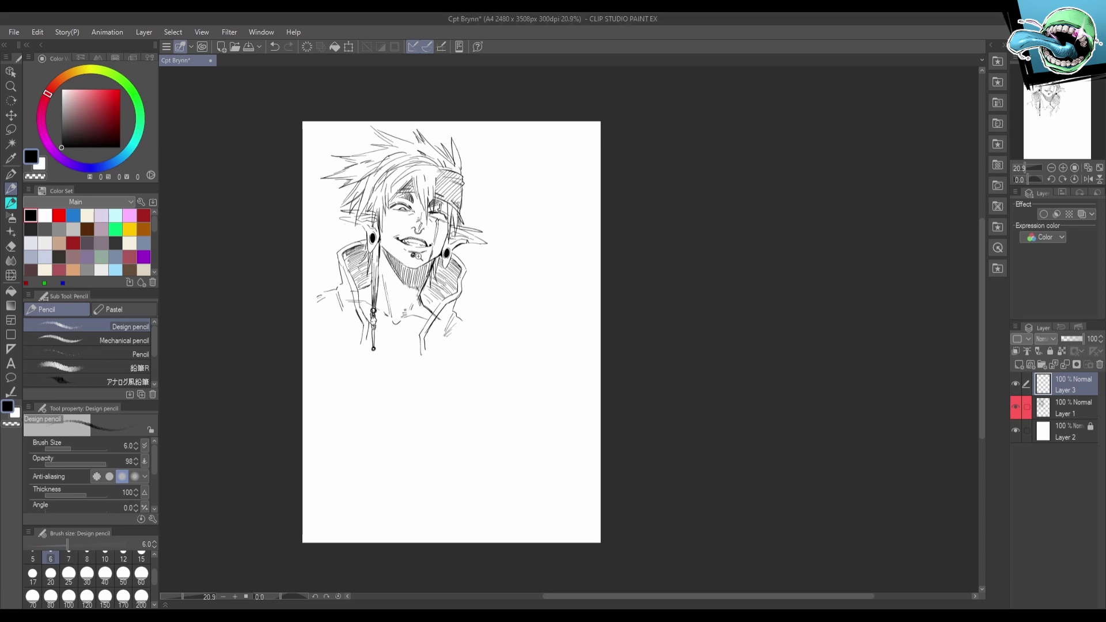
drag(540, 475, 577, 450)
key(ctrl+z)
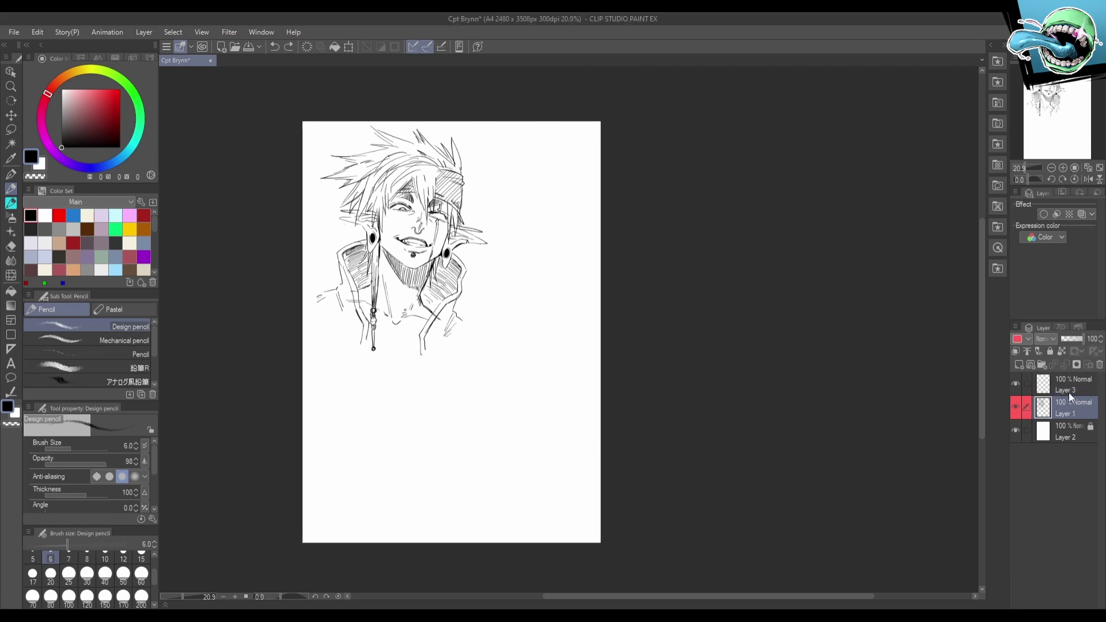
click(1061, 408)
click(1077, 388)
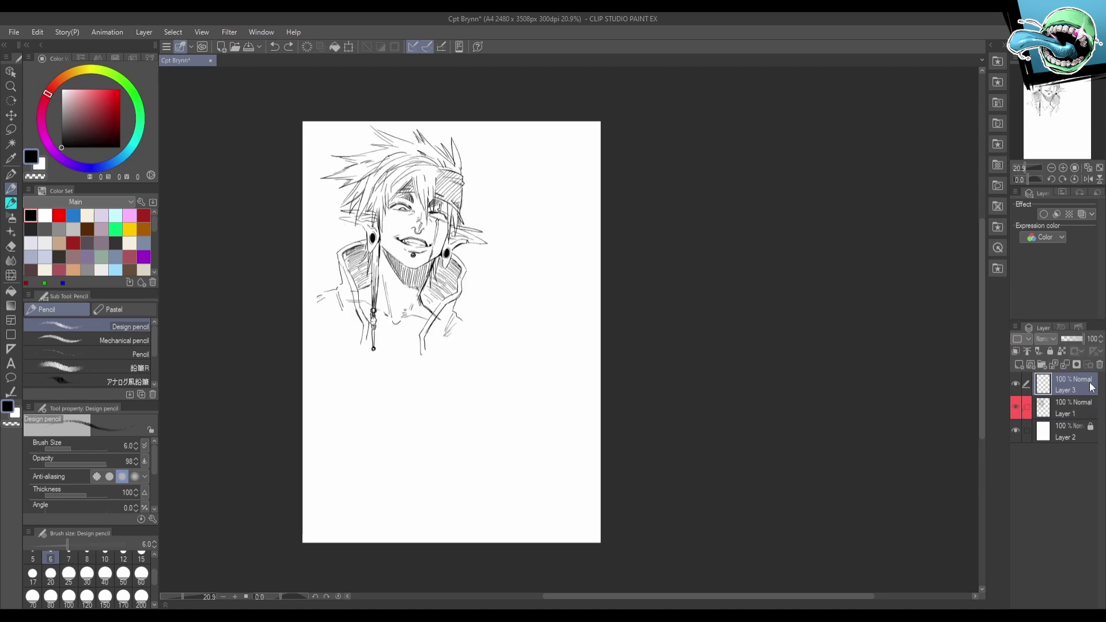
scroll(520, 289, up, 1)
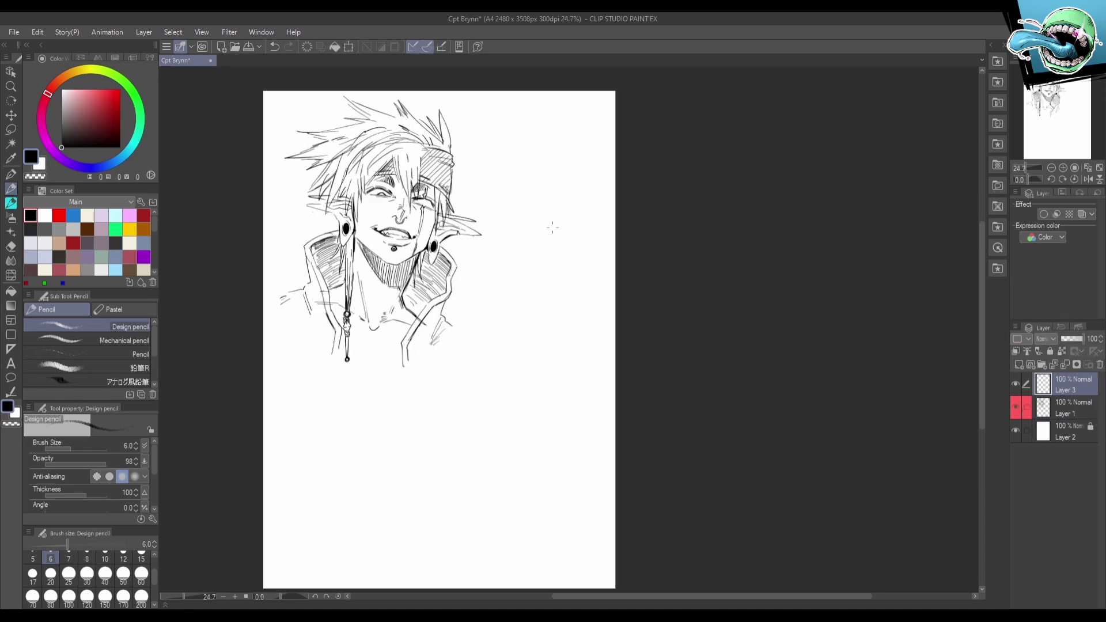
Sketch an oval head, neck and rounded shoulders of a small standing figure beside the portrait.
mouse_move(531, 262)
mouse_down()
mouse_move(565, 259)
mouse_move(570, 213)
mouse_move(580, 219)
mouse_move(562, 236)
mouse_move(551, 219)
mouse_move(574, 236)
mouse_up()
key(ctrl+z)
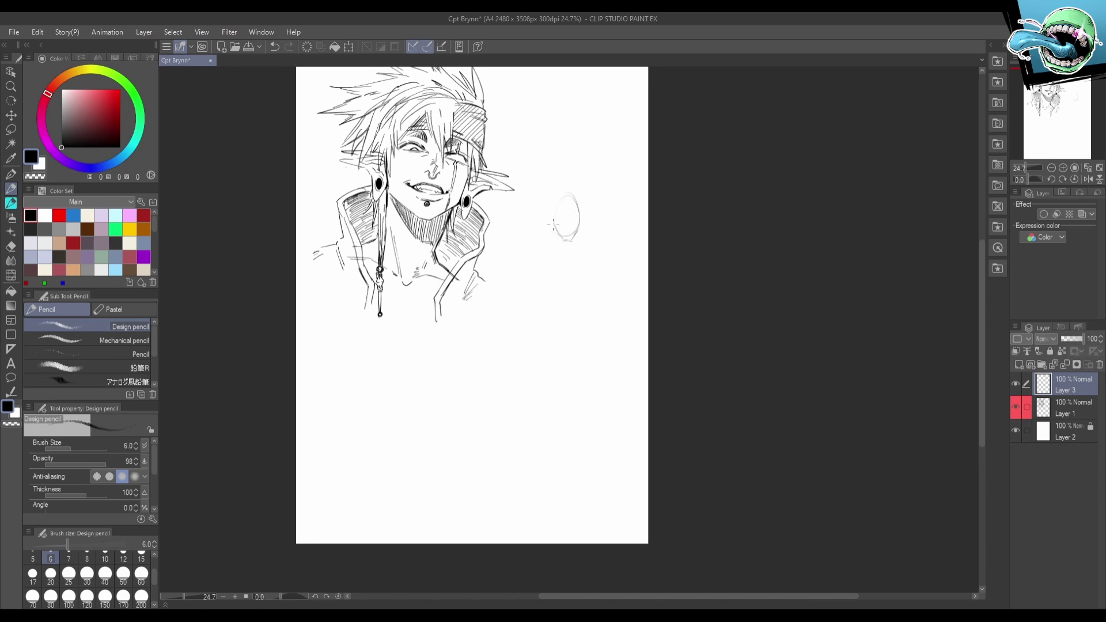
mouse_move(578, 194)
mouse_down()
mouse_move(582, 229)
mouse_move(556, 238)
mouse_move(572, 215)
mouse_move(555, 257)
mouse_up()
drag(544, 260, 553, 254)
key(ctrl+z)
mouse_move(578, 258)
mouse_down()
mouse_move(543, 257)
mouse_move(563, 270)
mouse_move(598, 270)
mouse_move(587, 260)
mouse_move(597, 257)
mouse_move(540, 263)
mouse_move(558, 274)
mouse_move(528, 264)
mouse_move(513, 274)
mouse_move(564, 255)
mouse_move(618, 280)
mouse_up()
mouse_move(520, 266)
mouse_down()
mouse_move(503, 283)
mouse_move(530, 292)
mouse_up()
drag(612, 294, 607, 268)
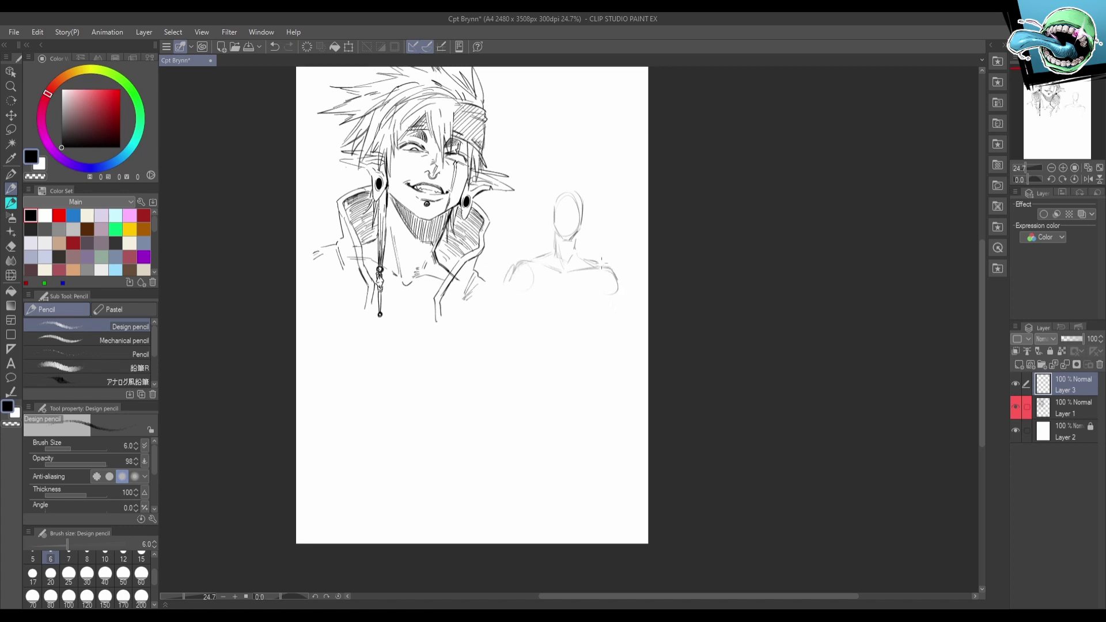
Sketch the figure's torso sides, chest line, vertical centre line and waist contours.
drag(527, 286, 531, 345)
drag(599, 297, 593, 338)
mouse_move(533, 301)
mouse_down()
mouse_move(532, 334)
mouse_move(586, 335)
mouse_up()
drag(564, 275, 565, 309)
mouse_move(534, 310)
mouse_down()
mouse_move(581, 314)
mouse_move(528, 341)
mouse_up()
drag(594, 318, 586, 335)
drag(526, 294, 519, 308)
mouse_move(527, 346)
mouse_down()
mouse_move(523, 408)
mouse_move(521, 386)
mouse_up()
drag(591, 352, 582, 378)
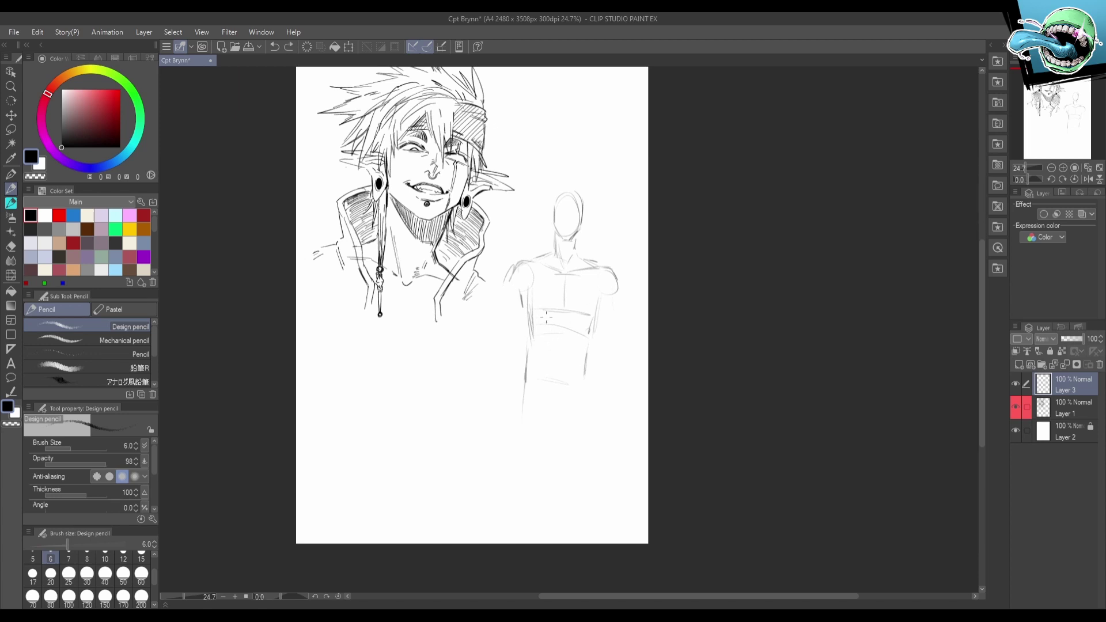
Block in the figure's ribcage arch, boxy abdomen and V-shaped pelvis, with first long leg lines below.
mouse_move(552, 312)
mouse_down()
mouse_move(586, 329)
mouse_move(586, 343)
mouse_move(541, 352)
mouse_move(583, 369)
mouse_move(540, 379)
mouse_up()
drag(581, 340, 582, 368)
mouse_move(540, 335)
mouse_down()
mouse_move(537, 369)
mouse_move(558, 395)
mouse_move(578, 381)
mouse_move(555, 415)
mouse_up()
mouse_move(521, 375)
mouse_down()
mouse_move(516, 395)
mouse_move(547, 515)
mouse_up()
drag(560, 416, 560, 465)
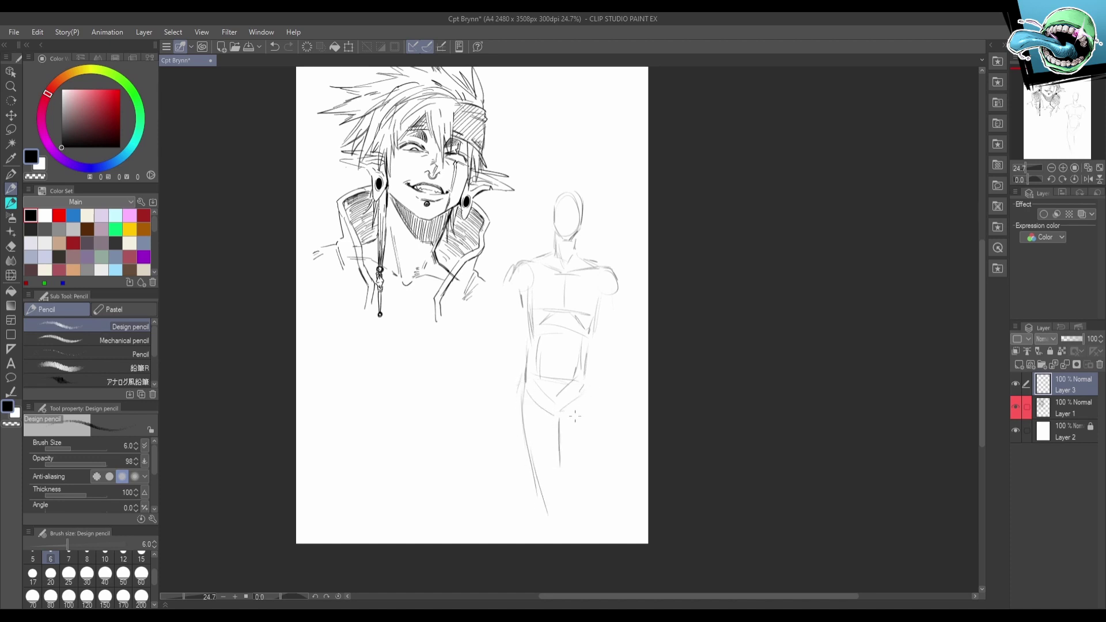
Undo the first leg lines and redraw the viewer's-right leg with near-vertical inner and outer contours.
mouse_move(590, 381)
mouse_down()
mouse_move(605, 398)
mouse_move(574, 446)
mouse_move(548, 462)
mouse_up()
key(ctrl+z)
key(ctrl+z)
key(ctrl+z)
key(ctrl+z)
drag(552, 422, 549, 472)
key(ctrl+z)
drag(556, 421, 559, 489)
mouse_move(589, 401)
mouse_down()
mouse_move(583, 500)
mouse_move(533, 432)
mouse_move(501, 445)
mouse_up()
Draw the viewer's-left leg angled outward from the hip, with its outer and inner contours.
key(e)
key(p)
key(ctrl+z)
key(ctrl+z)
mouse_move(516, 401)
mouse_down()
mouse_move(494, 475)
mouse_move(505, 481)
mouse_up()
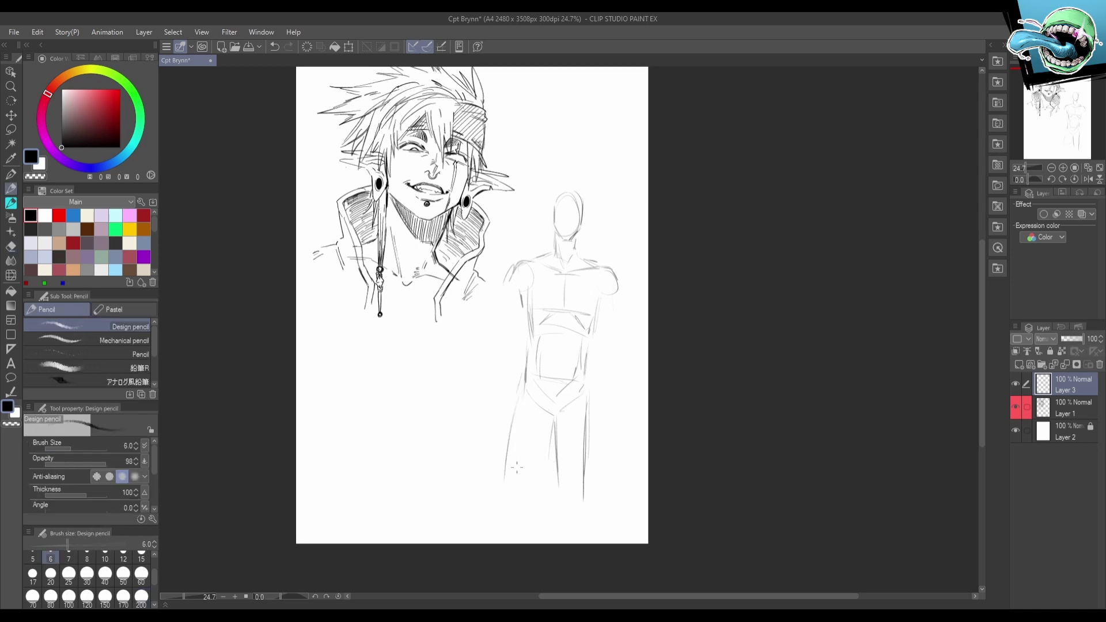
drag(549, 422, 527, 478)
drag(531, 456, 525, 490)
Sketch the figure's viewer's-left arm and a bent viewer's-right arm with its forearm returning to the hip.
scroll(625, 435, up, 2)
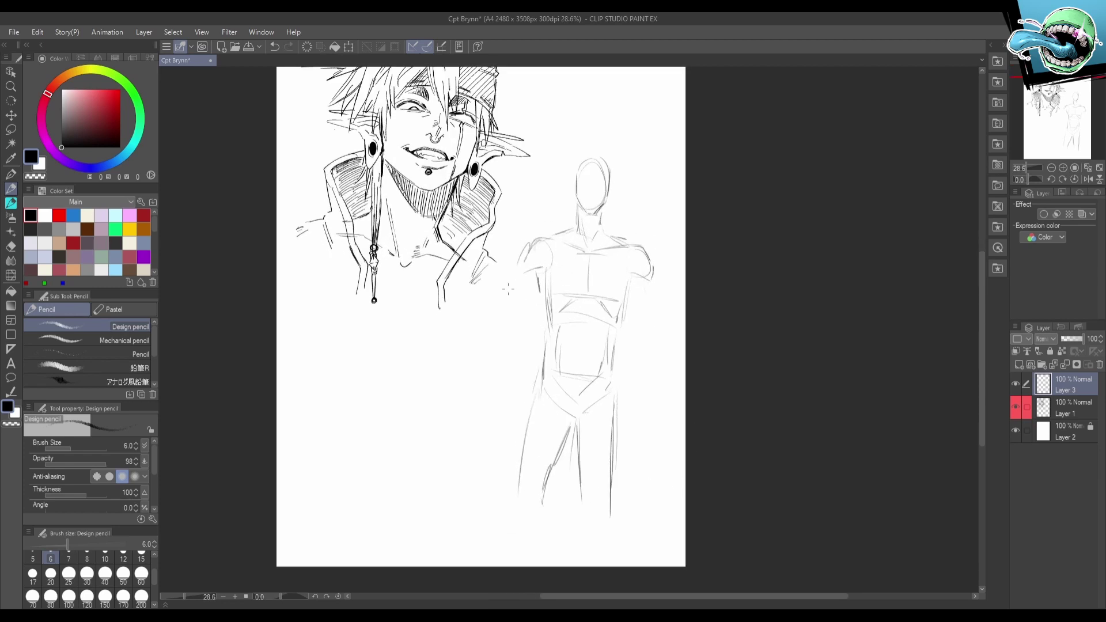
mouse_move(515, 277)
mouse_down()
mouse_move(502, 321)
mouse_move(525, 314)
mouse_move(459, 393)
mouse_up()
key(ctrl+z)
mouse_move(499, 310)
mouse_down()
mouse_move(461, 379)
mouse_move(498, 358)
mouse_move(514, 326)
mouse_up()
drag(634, 287, 651, 321)
mouse_move(660, 280)
mouse_down()
mouse_move(671, 323)
mouse_move(667, 311)
mouse_move(650, 318)
mouse_move(619, 348)
mouse_move(618, 368)
mouse_up()
key(ctrl+z)
key(ctrl+z)
key(ctrl+z)
drag(666, 314, 672, 336)
drag(673, 342, 613, 371)
mouse_move(623, 371)
mouse_down()
mouse_move(634, 413)
mouse_move(593, 430)
mouse_move(609, 418)
mouse_up()
Erase the viewer's-left arm with the Soft eraser and redraw it shorter, ending in a small rounded hand.
key(m)
key(e)
drag(529, 323, 463, 394)
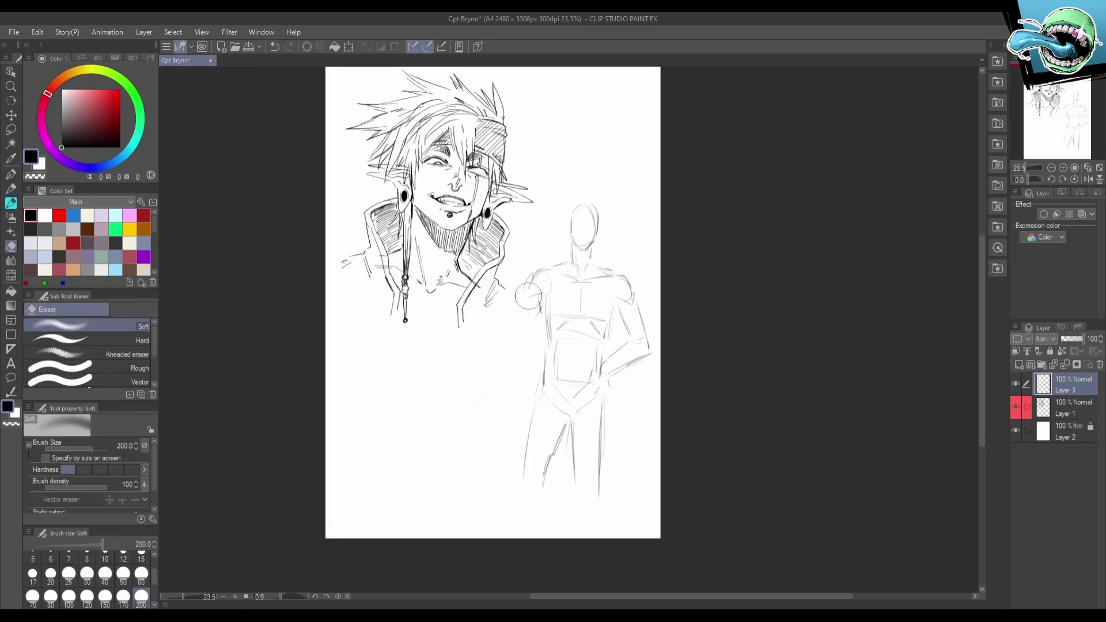
key(p)
drag(525, 301, 481, 387)
key(ctrl+z)
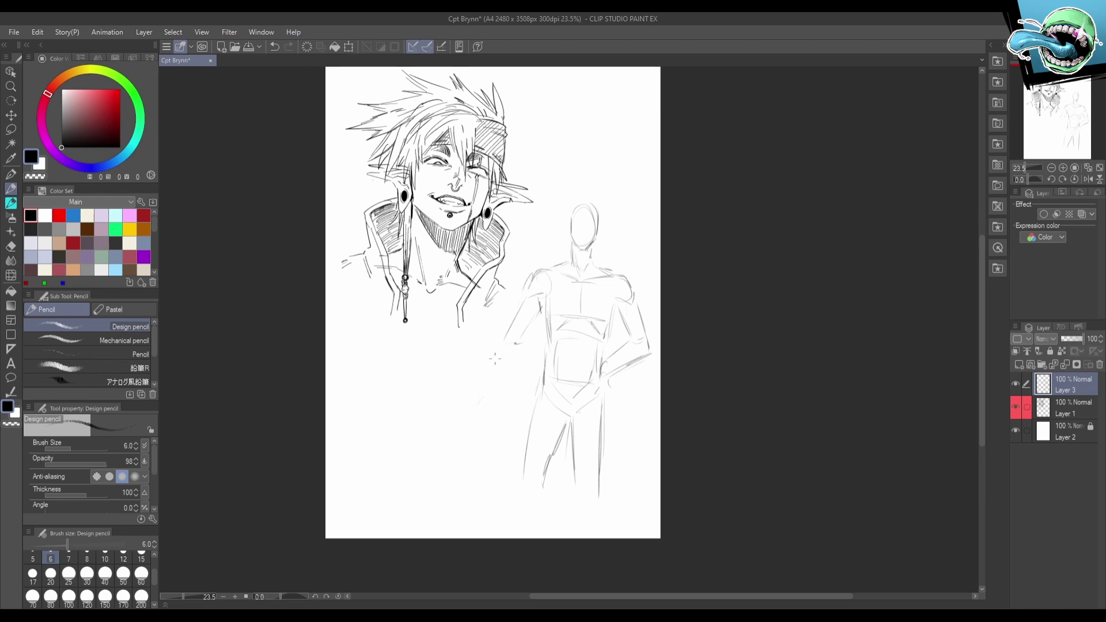
drag(513, 359, 519, 344)
Transform the figure sketch by flipping it horizontally and rotating it slightly clockwise.
drag(619, 433, 607, 446)
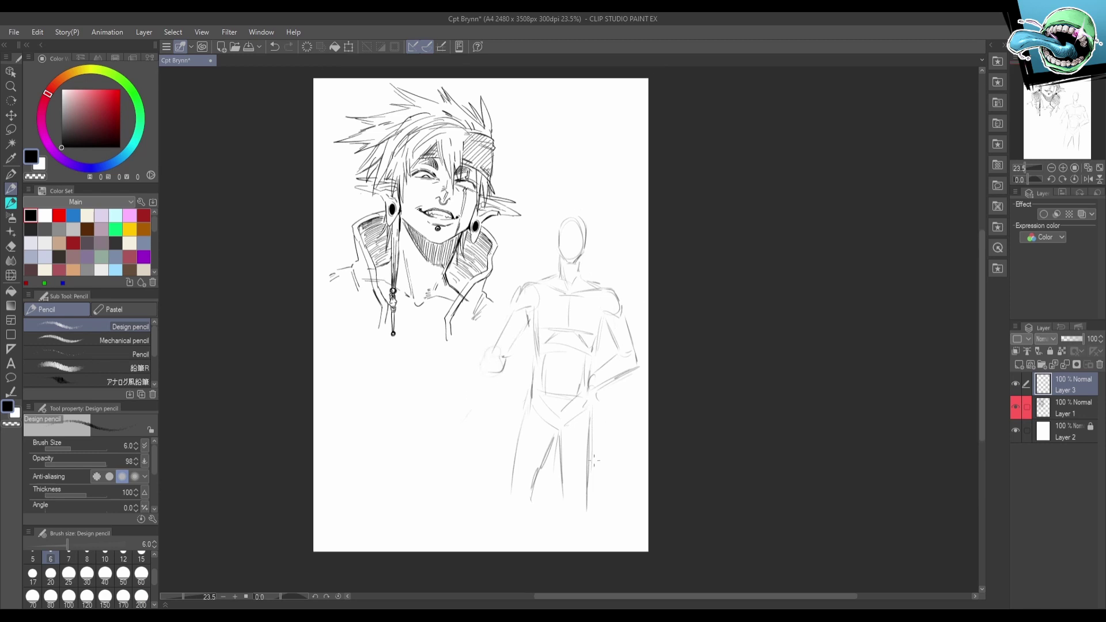
drag(575, 482, 584, 479)
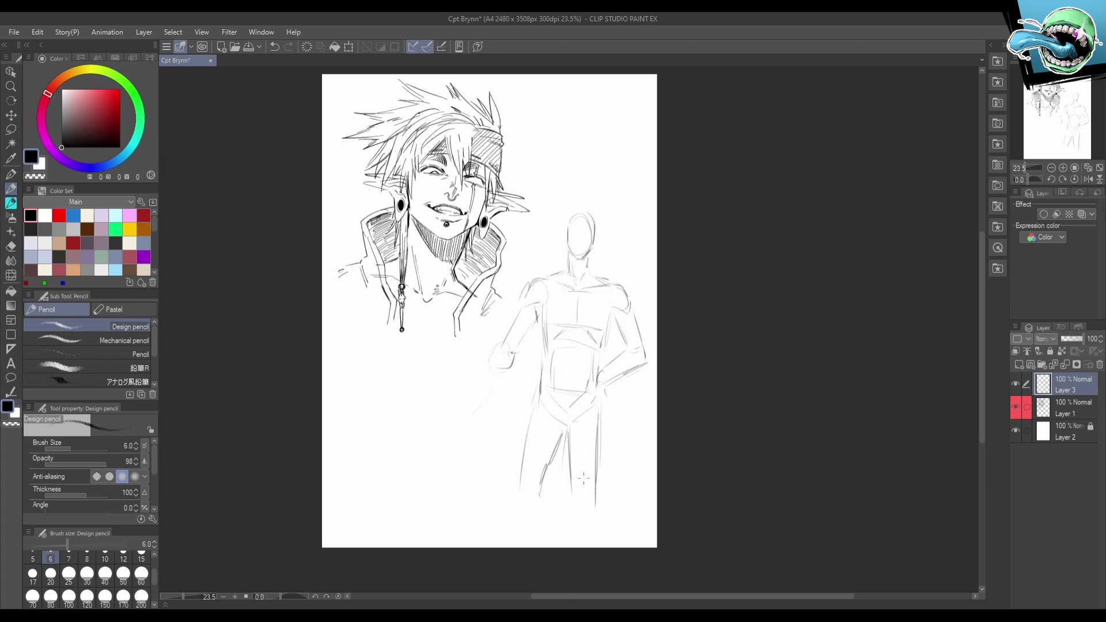
key(ctrl+z)
click(349, 47)
click(69, 446)
mouse_move(573, 419)
mouse_down()
mouse_move(672, 447)
mouse_move(620, 469)
mouse_move(687, 459)
mouse_move(634, 476)
mouse_move(638, 486)
mouse_move(681, 459)
mouse_move(620, 495)
mouse_move(672, 476)
mouse_up()
drag(610, 491, 613, 496)
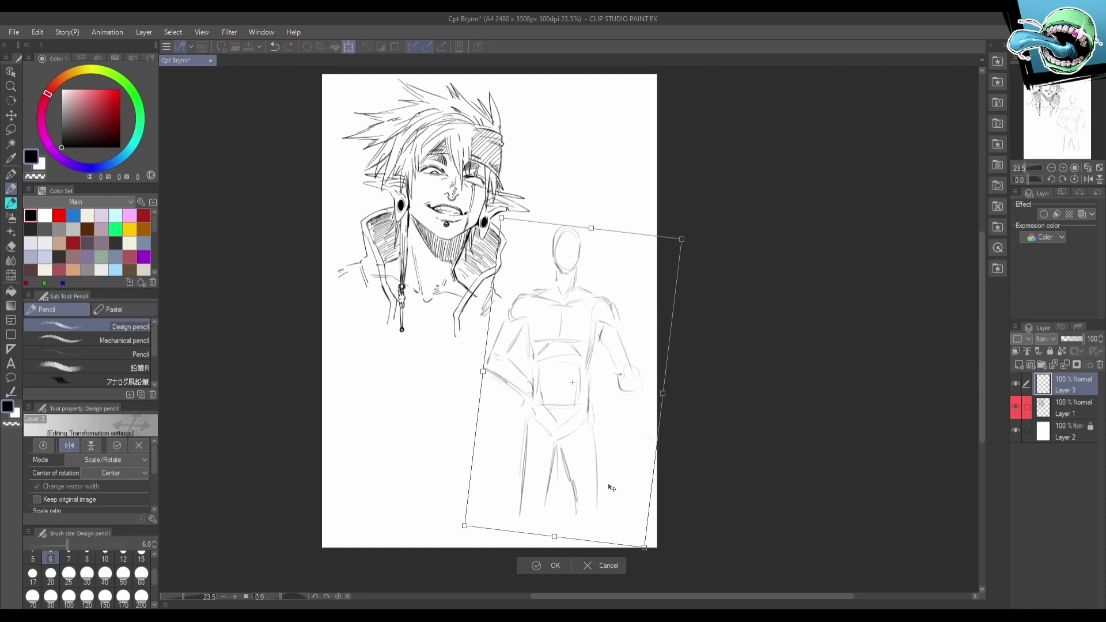
Scale the figure sketch down, move it up beside the portrait and apply the transformation.
mouse_move(661, 418)
mouse_down()
mouse_move(613, 427)
mouse_move(636, 340)
mouse_up()
drag(597, 436, 595, 441)
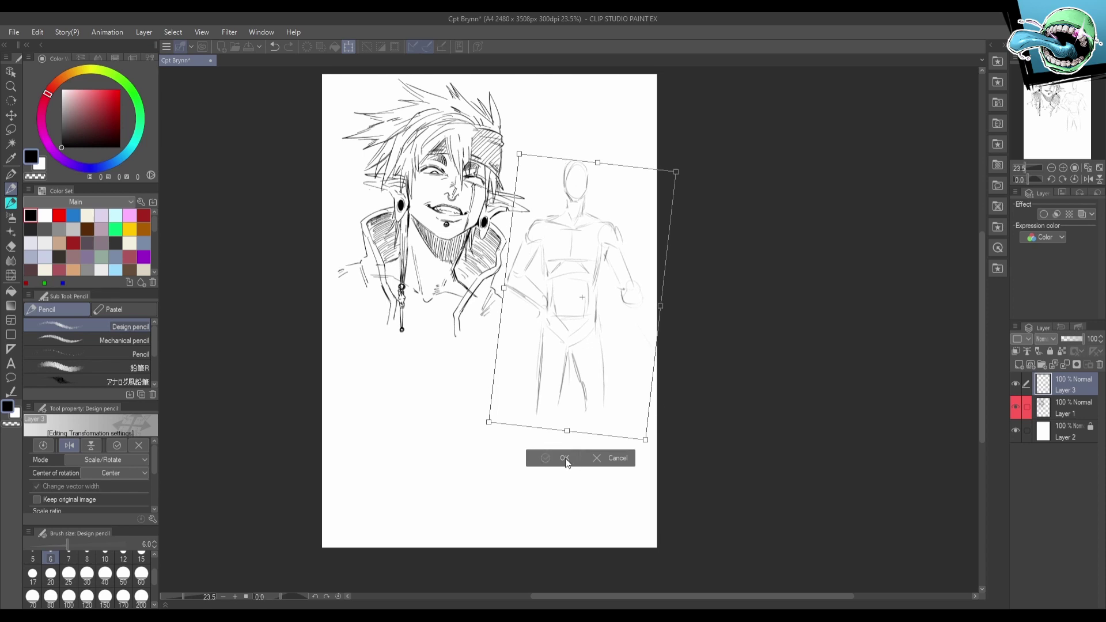
key(Return)
key(h)
key(h)
drag(643, 425, 620, 422)
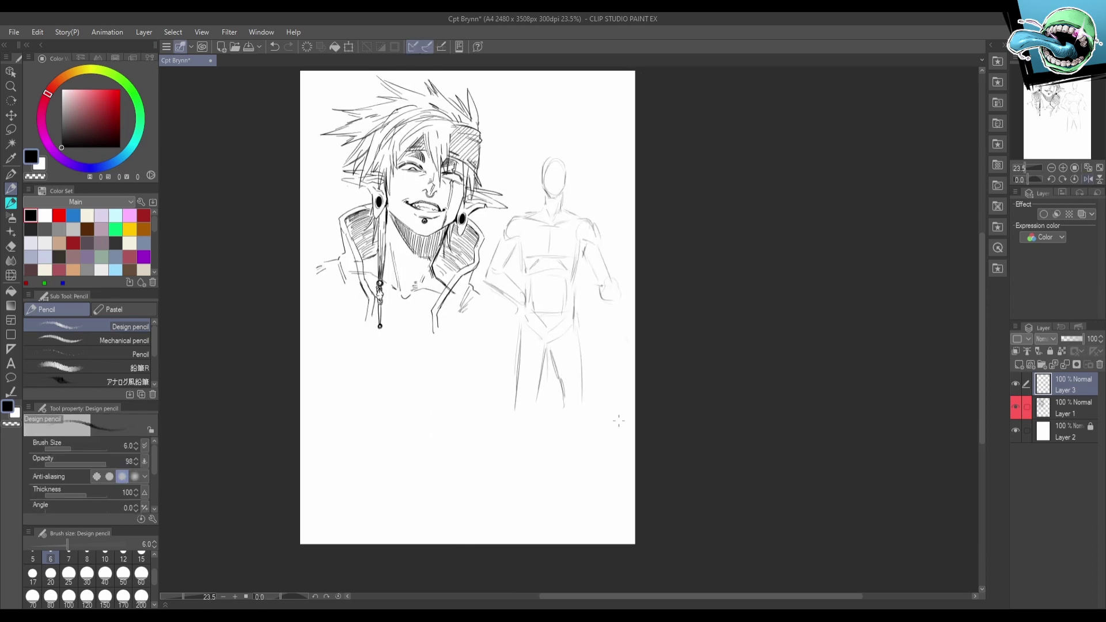
Sketch the figure's lower legs with the Design pencil, tapering both from the knees down to the ankles.
key(p)
key(p)
mouse_move(514, 347)
mouse_down()
mouse_move(519, 376)
mouse_move(526, 412)
mouse_move(536, 384)
mouse_move(525, 422)
mouse_move(537, 489)
mouse_up()
key(ctrl+z)
drag(525, 382, 535, 499)
drag(536, 499, 542, 391)
mouse_move(570, 425)
mouse_down()
mouse_move(591, 496)
mouse_move(583, 428)
mouse_up()
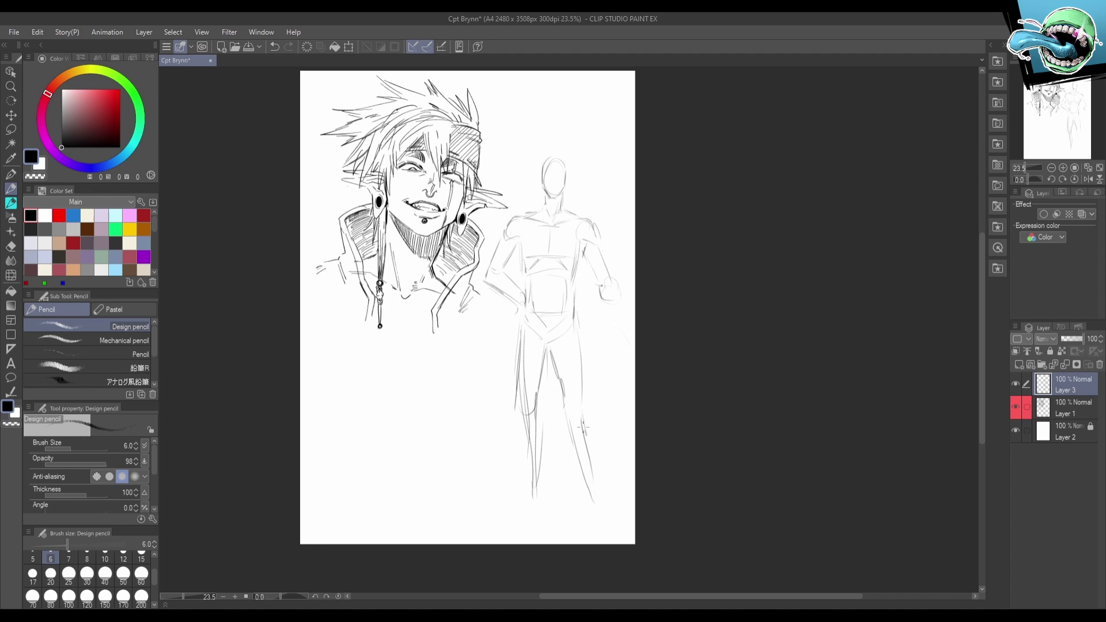
Reinforce the thigh contours and sketch both feet pointing outward at the ends of the legs.
drag(573, 334, 576, 366)
mouse_move(573, 416)
mouse_down()
mouse_move(566, 394)
mouse_move(599, 486)
mouse_move(588, 418)
mouse_move(579, 394)
mouse_move(596, 487)
mouse_move(593, 448)
mouse_move(613, 492)
mouse_move(542, 485)
mouse_move(525, 499)
mouse_up()
key(ctrl+z)
key(ctrl+z)
drag(496, 514, 527, 494)
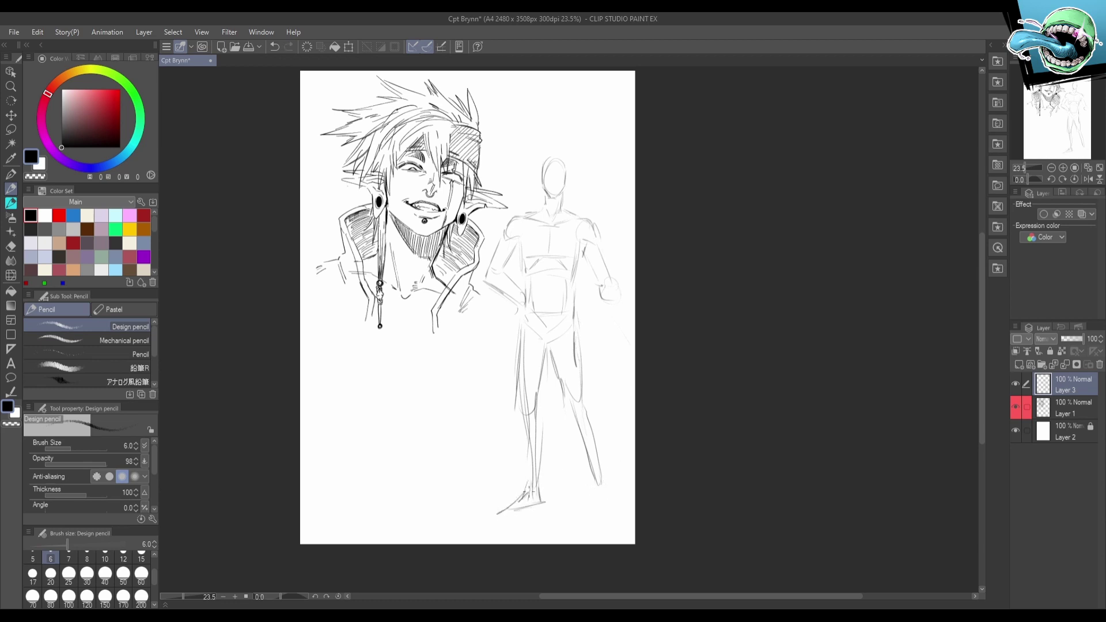
drag(591, 483, 592, 506)
mouse_move(592, 506)
mouse_down()
mouse_move(604, 485)
mouse_move(592, 494)
mouse_move(577, 379)
mouse_move(557, 359)
mouse_move(575, 410)
mouse_up()
key(e)
key(p)
drag(576, 352, 585, 406)
Mirror the canvas view, then erase the arm on the figure's outer side and redraw it hanging straight down.
key(h)
drag(677, 369, 573, 382)
key(e)
mouse_move(501, 384)
mouse_down()
mouse_move(457, 368)
mouse_move(454, 383)
mouse_move(474, 381)
mouse_up()
key(p)
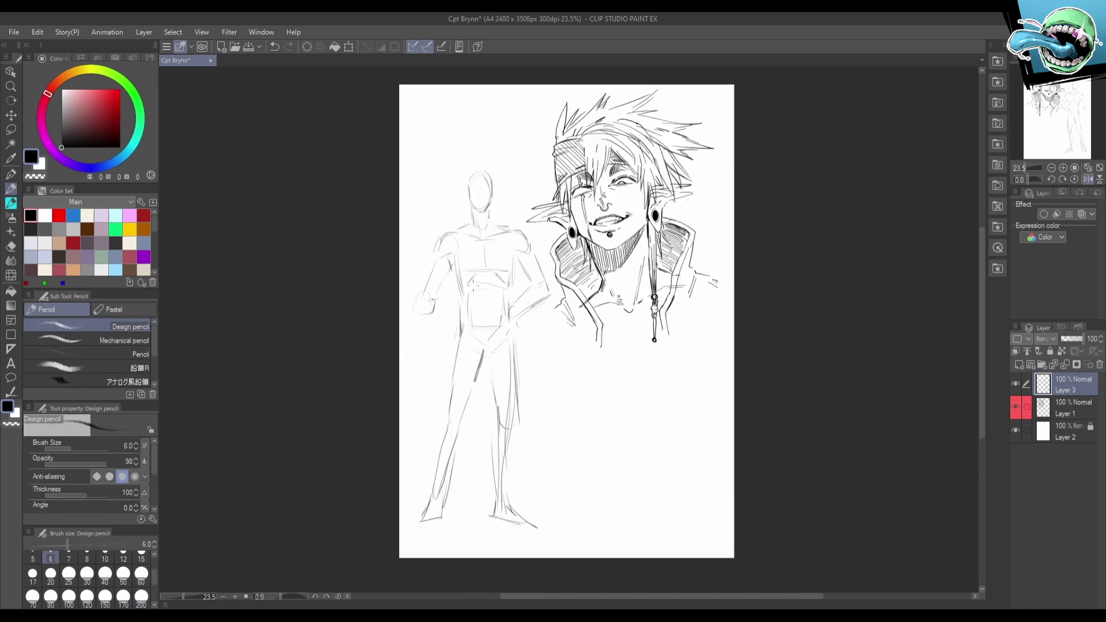
key(e)
key(p)
mouse_move(463, 306)
mouse_down()
mouse_move(461, 288)
mouse_move(433, 279)
mouse_move(429, 295)
mouse_move(450, 310)
mouse_move(429, 383)
mouse_move(443, 390)
mouse_up()
key(e)
key(p)
key(ctrl+z)
key(ctrl+z)
drag(445, 349, 450, 313)
Erase the bent arm nearest the portrait and redraw it hanging straight beside the hip.
drag(550, 387, 544, 382)
key(e)
mouse_move(522, 280)
mouse_down()
mouse_move(517, 312)
mouse_move(527, 311)
mouse_move(529, 263)
mouse_move(527, 278)
mouse_move(515, 261)
mouse_move(533, 370)
mouse_move(535, 301)
mouse_up()
key(p)
drag(527, 249, 530, 280)
drag(523, 251, 539, 323)
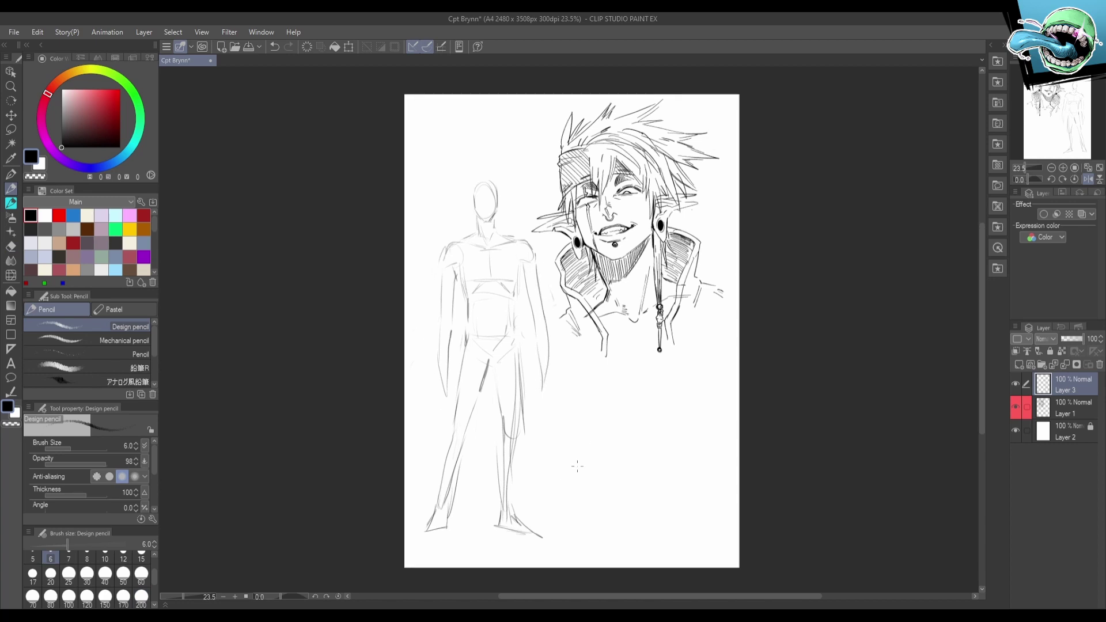
Lasso the figure's head and rotate it slightly counterclockwise in the mirrored view, then apply the transformation.
mouse_move(556, 509)
mouse_down()
mouse_move(579, 507)
mouse_move(563, 477)
mouse_move(558, 494)
mouse_up()
key(m)
mouse_move(490, 233)
mouse_down()
mouse_move(485, 178)
mouse_move(509, 217)
mouse_move(494, 236)
mouse_up()
click(534, 256)
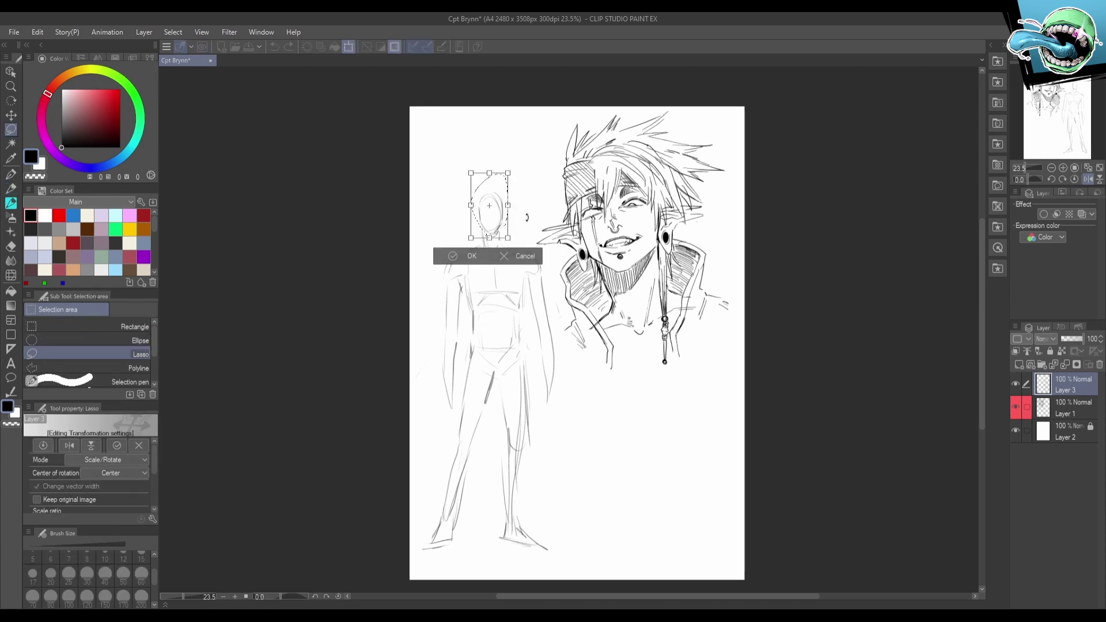
drag(506, 186, 509, 215)
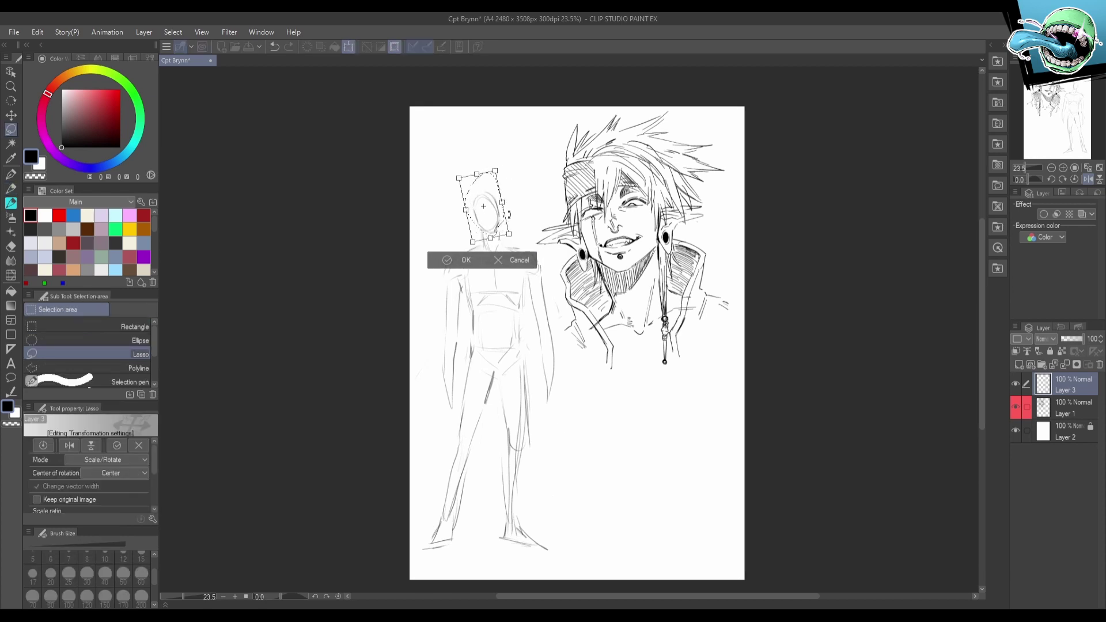
click(464, 259)
Unmirror the canvas view, lasso the viewer's-left lower leg and foot, rotate them slightly clockwise and apply the transformation.
drag(628, 401, 606, 392)
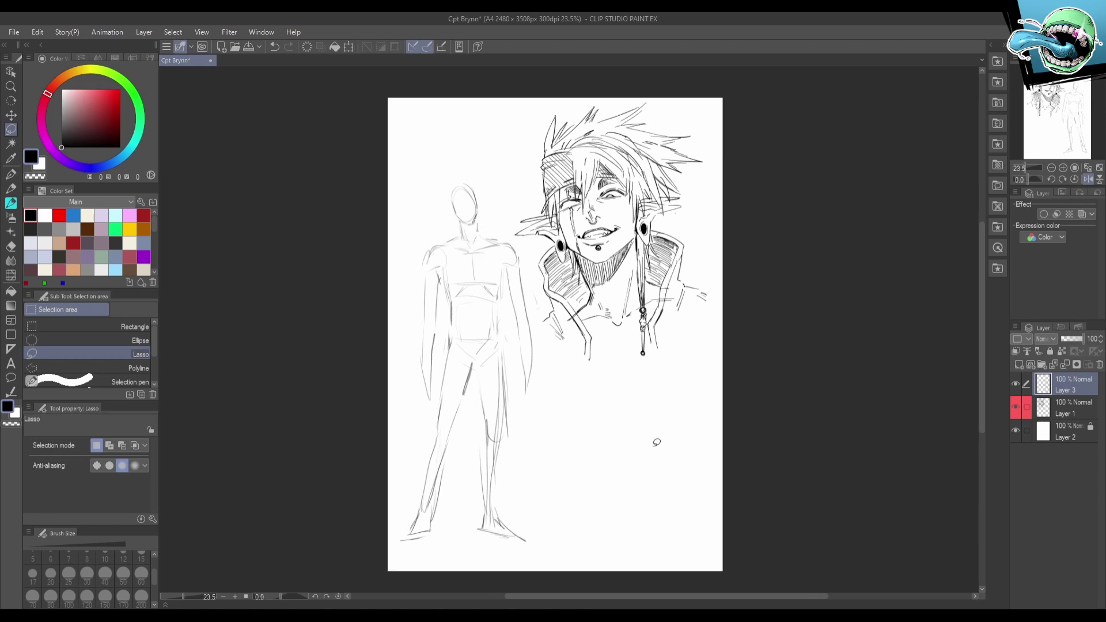
key(h)
mouse_move(646, 445)
mouse_down()
mouse_move(535, 433)
mouse_move(560, 548)
mouse_move(544, 420)
mouse_up()
click(574, 571)
drag(589, 568, 576, 576)
drag(568, 495, 559, 494)
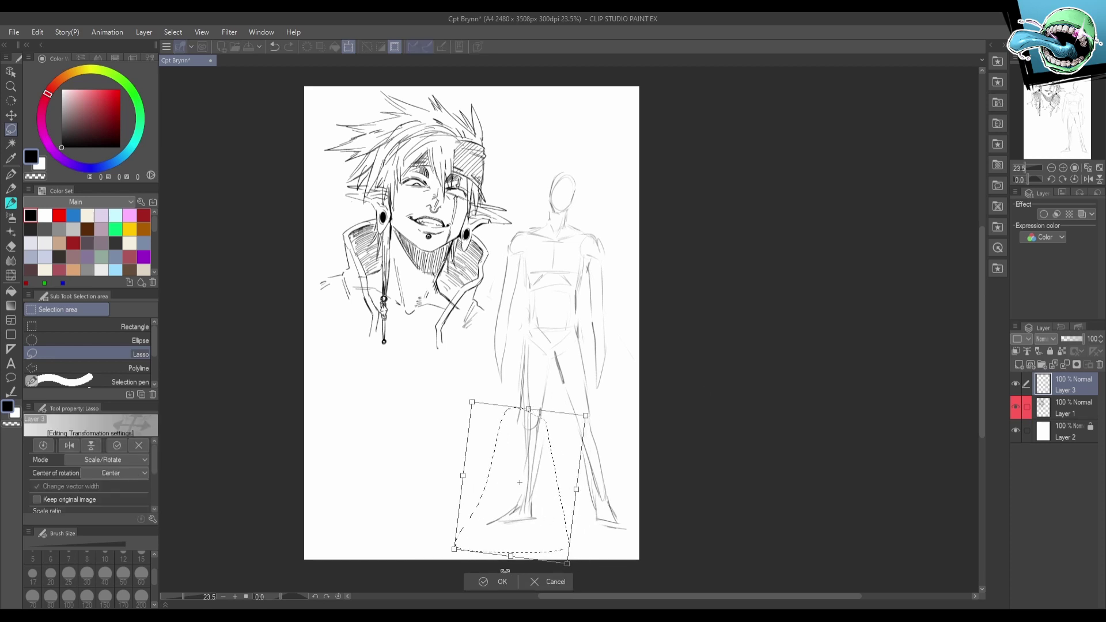
click(501, 580)
Refine both forearms and replace the pointed arm ends with small rounded hands, using the Soft eraser and Design pencil.
key(p)
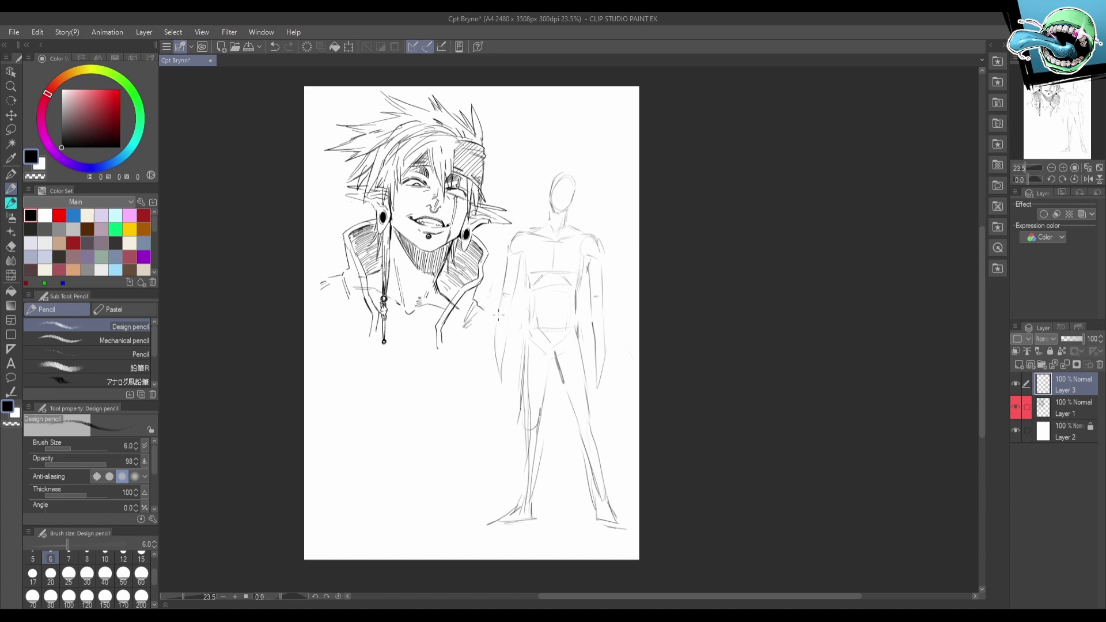
drag(507, 339, 514, 308)
drag(592, 302, 589, 335)
drag(602, 306, 600, 333)
key(e)
drag(499, 361, 501, 371)
key(p)
key(e)
drag(602, 362, 599, 375)
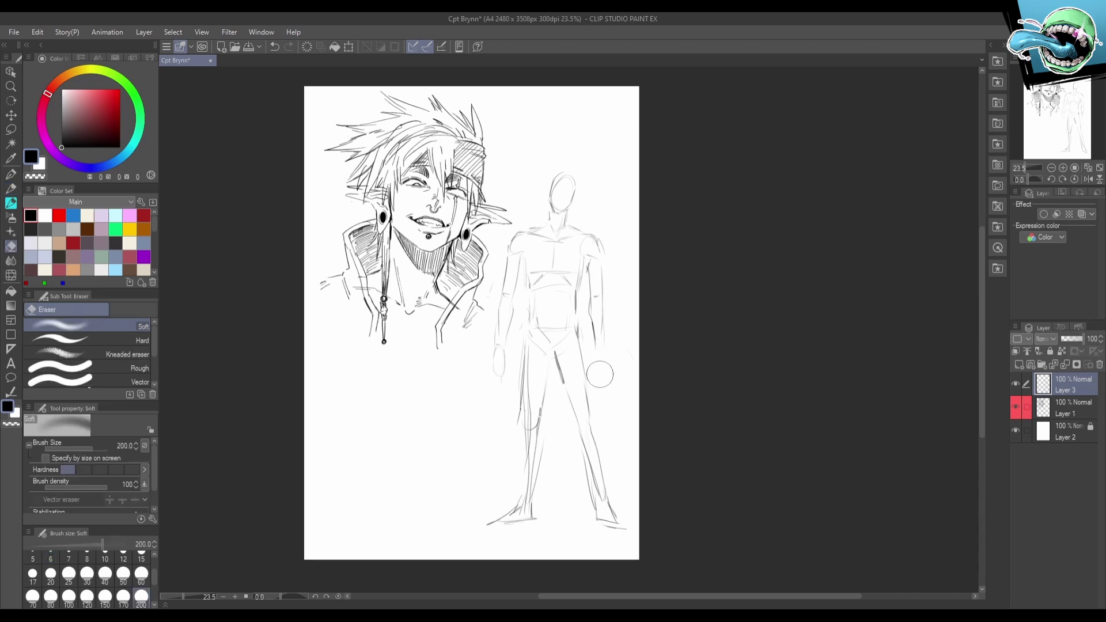
key(p)
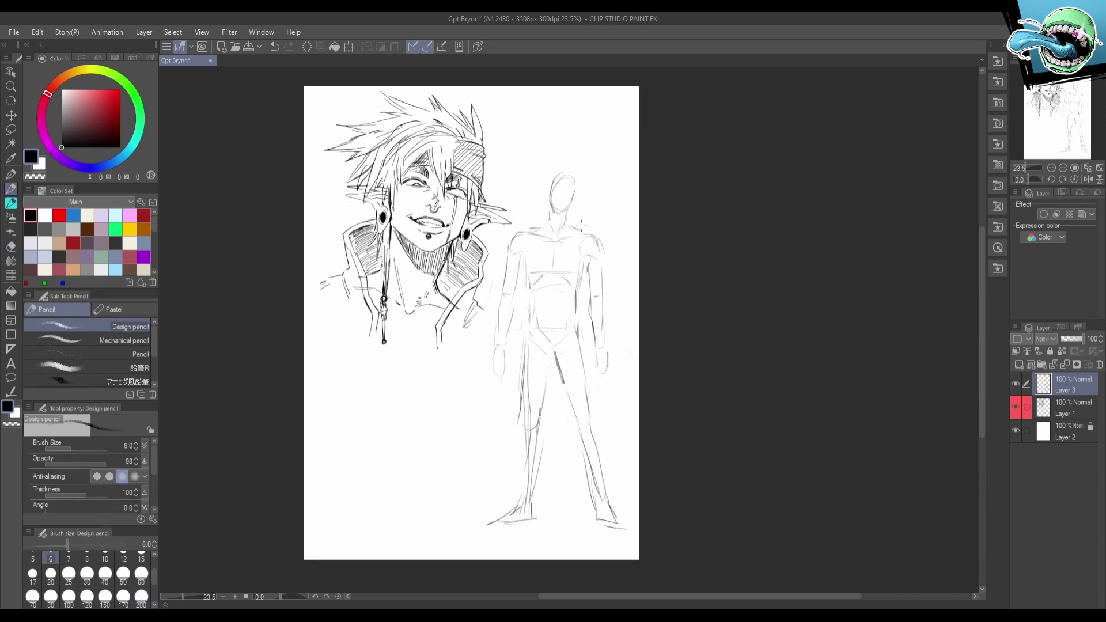
drag(563, 182, 560, 253)
key(ctrl+z)
key(ctrl+z)
key(ctrl+z)
key(ctrl+z)
key(ctrl+z)
mouse_move(608, 281)
mouse_down()
mouse_move(630, 287)
mouse_move(576, 328)
mouse_move(577, 317)
mouse_move(577, 328)
mouse_up()
key(ctrl+z)
mouse_move(589, 315)
mouse_down()
mouse_move(596, 367)
mouse_move(651, 321)
mouse_up()
click(1073, 340)
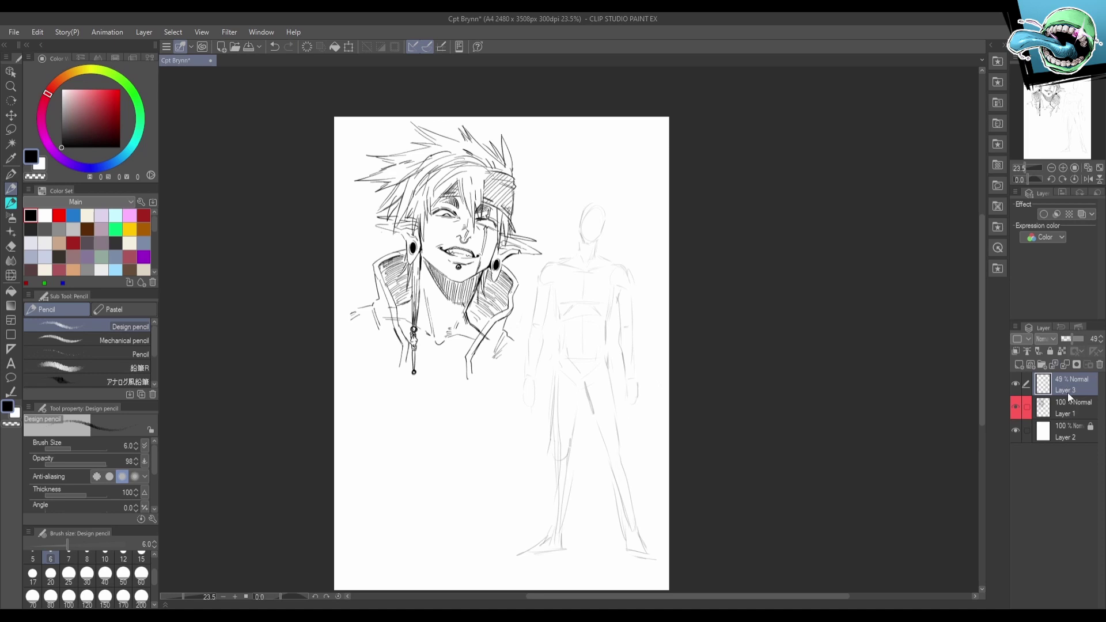
drag(1073, 339, 1101, 343)
Sketch a raised coat collar on both sides of the figure's neck, undoing and redrawing strokes until the shape fits.
scroll(634, 322, up, 2)
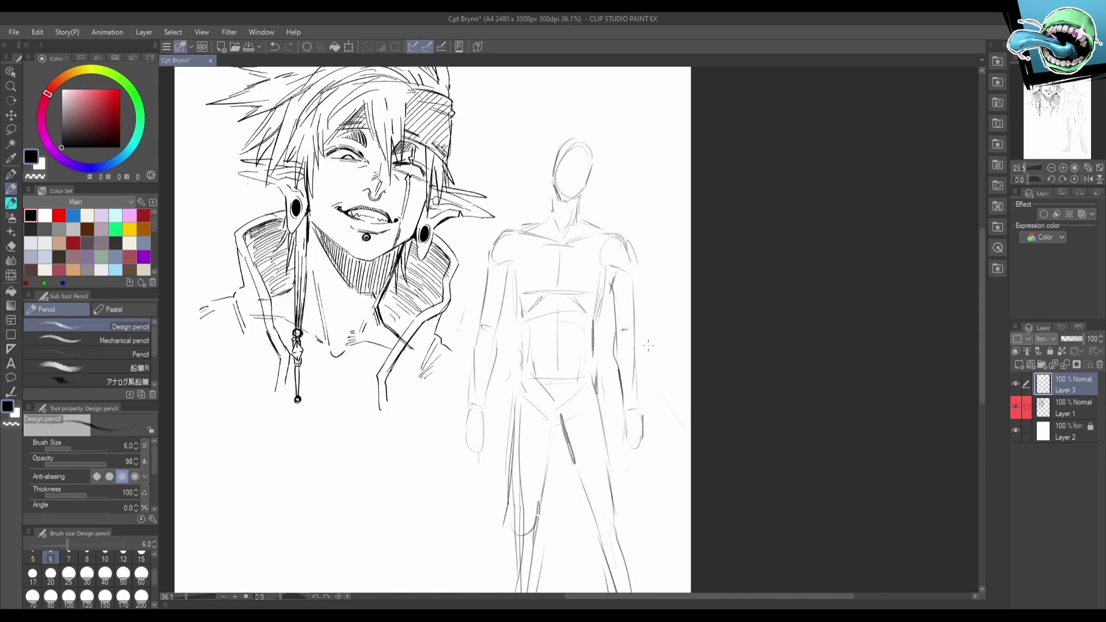
key(e)
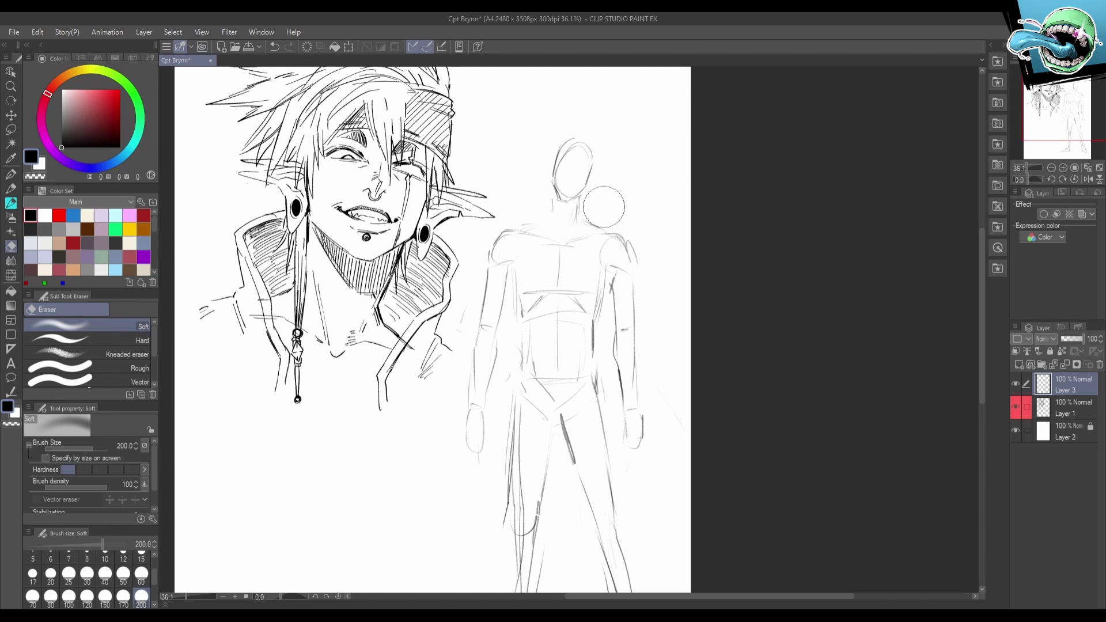
key(p)
key(p)
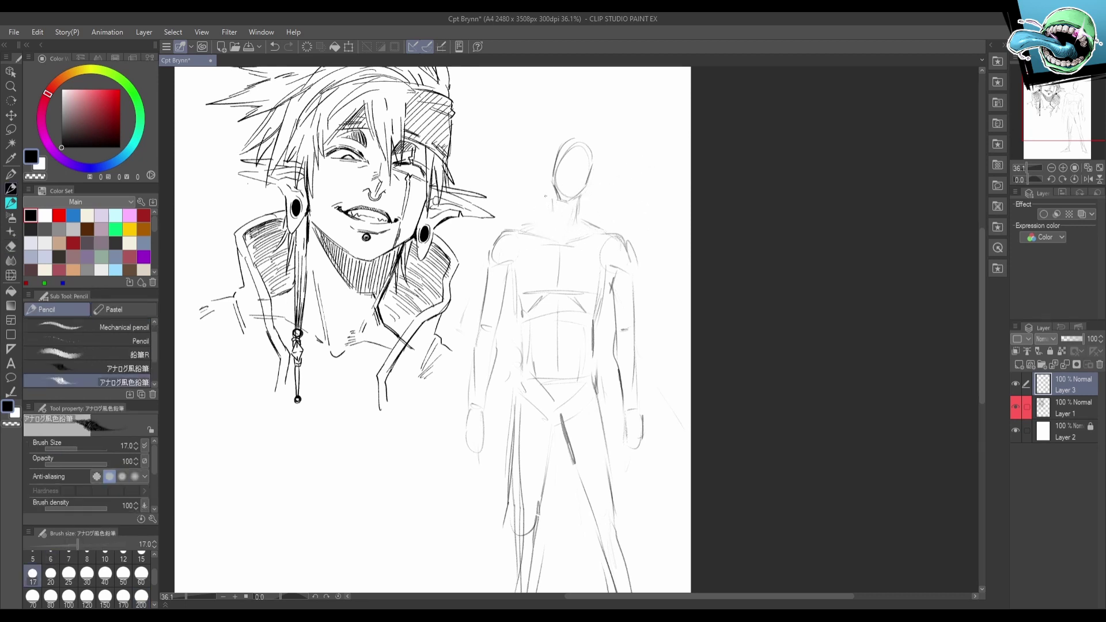
key(ctrl+z)
mouse_move(522, 214)
mouse_down()
mouse_move(547, 196)
mouse_move(515, 214)
mouse_move(527, 222)
mouse_up()
key(ctrl+z)
key(ctrl+z)
key(ctrl+z)
key(ctrl+z)
drag(579, 197, 576, 216)
key(ctrl+z)
drag(599, 226, 584, 245)
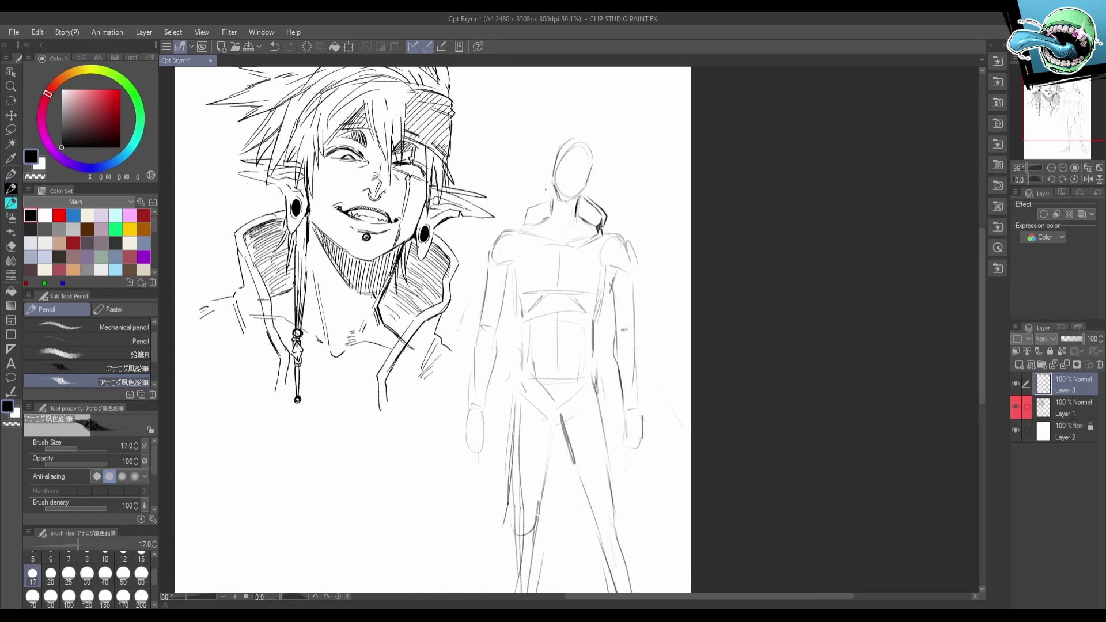
mouse_move(547, 196)
mouse_down()
mouse_move(519, 229)
mouse_move(597, 238)
mouse_up()
key(ctrl+z)
key(ctrl+z)
key(ctrl+z)
key(ctrl+z)
key(ctrl+z)
key(ctrl+z)
key(ctrl+z)
key(ctrl+z)
Set the Soft eraser size to 60 and erase the viewer's-right side of the collar.
mouse_move(540, 225)
mouse_down()
mouse_move(539, 240)
mouse_move(543, 215)
mouse_move(528, 205)
mouse_up()
key(e)
click(141, 573)
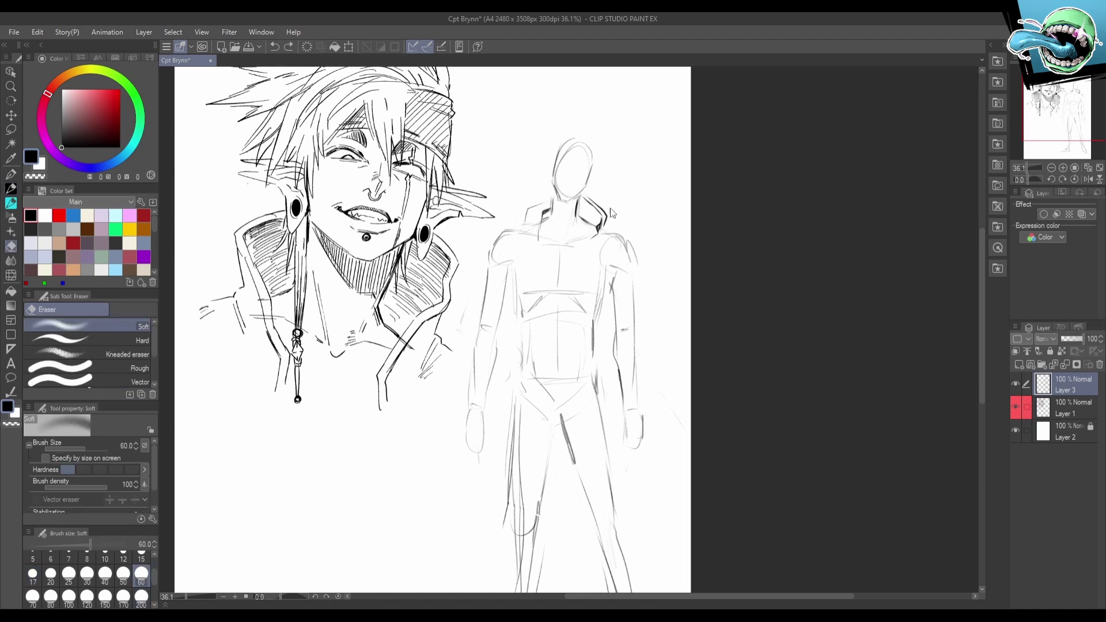
click(86, 340)
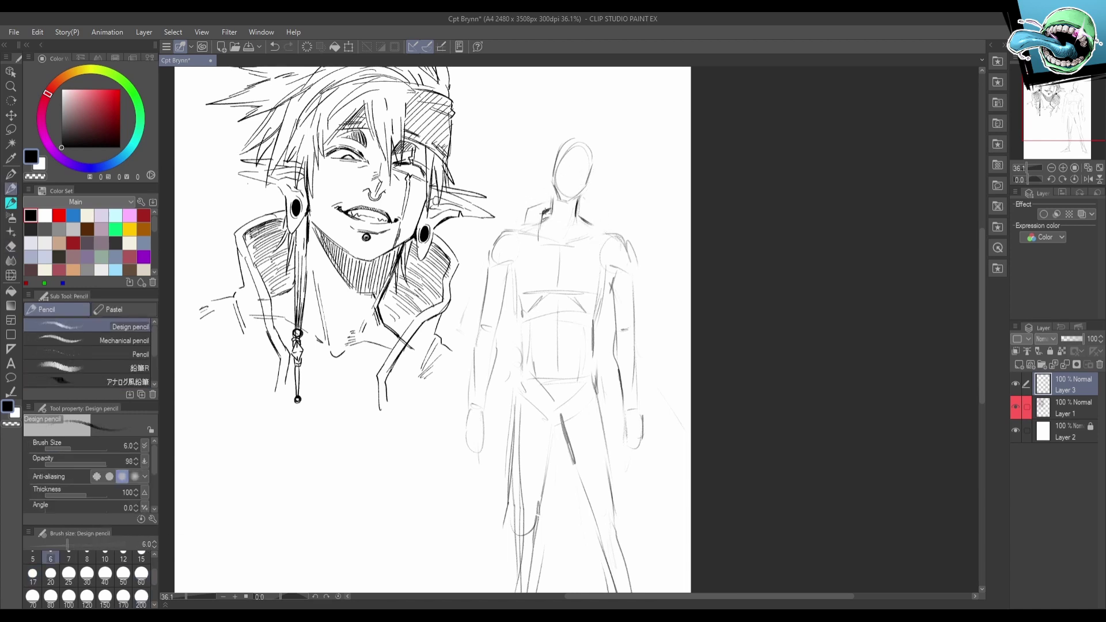
Sketch the coat's viewer's-left lapel from the collar to a pointed fold on the chest, erasing stray collar lines.
key(p)
mouse_move(545, 211)
mouse_down()
mouse_move(529, 233)
mouse_move(543, 292)
mouse_up()
key(p)
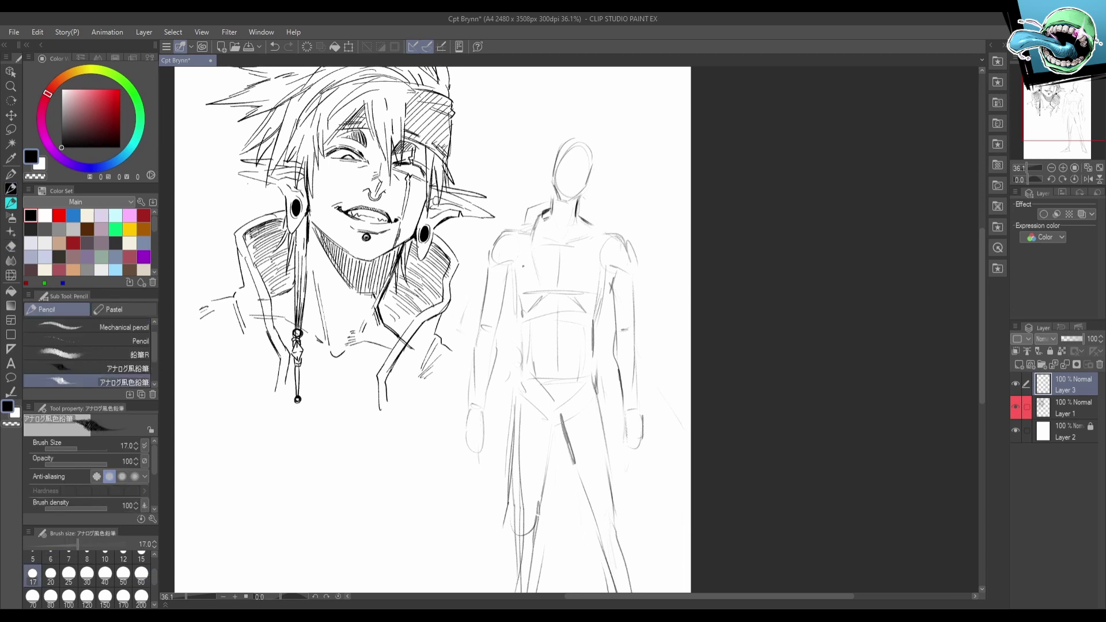
key(period)
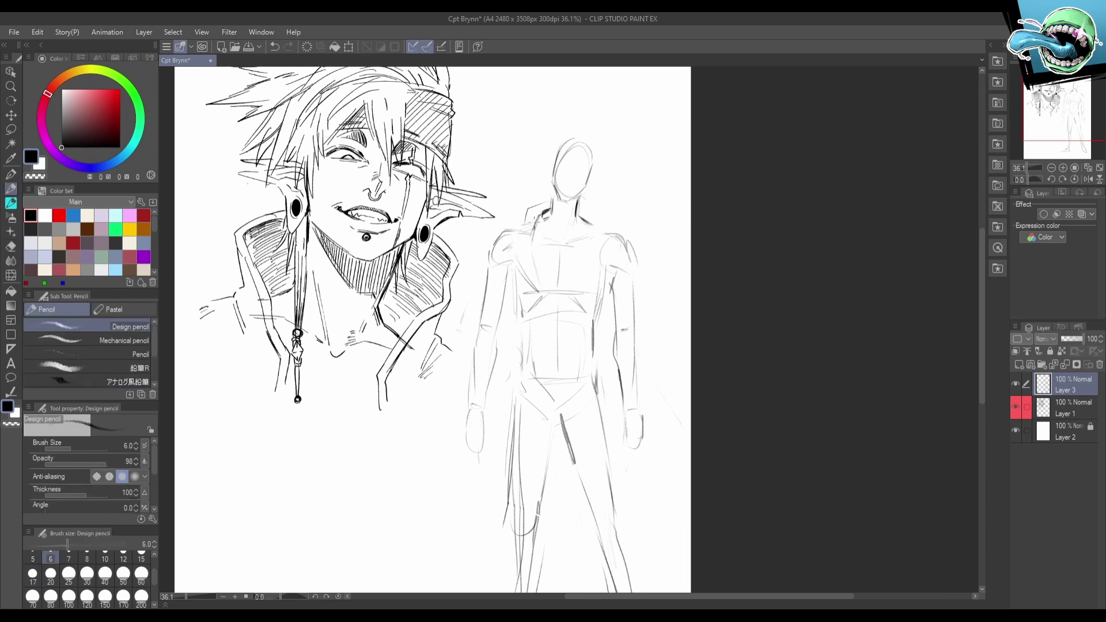
key(e)
mouse_move(532, 204)
mouse_down()
mouse_move(526, 221)
mouse_move(500, 228)
mouse_move(539, 314)
mouse_up()
key(p)
drag(540, 272, 537, 316)
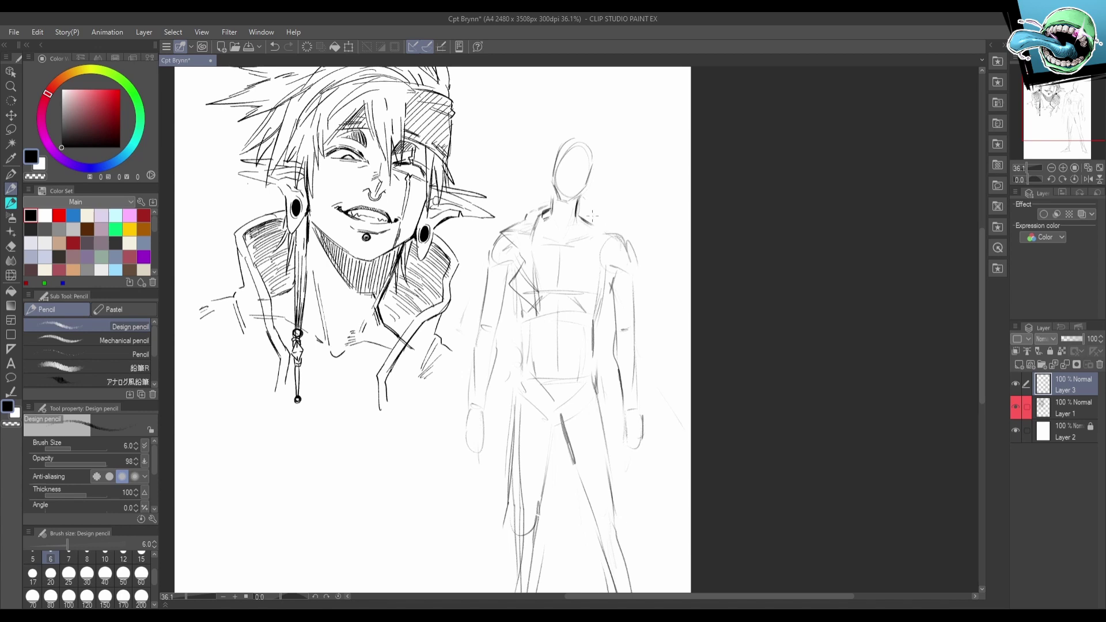
Sketch the matching viewer's-right lapel and add the folded outer edge to the viewer's-left lapel.
mouse_move(580, 266)
mouse_down()
mouse_move(579, 307)
mouse_move(588, 221)
mouse_move(599, 217)
mouse_move(610, 224)
mouse_move(587, 304)
mouse_up()
mouse_move(513, 227)
mouse_down()
mouse_move(535, 207)
mouse_move(508, 229)
mouse_move(521, 256)
mouse_up()
key(e)
key(p)
key(p)
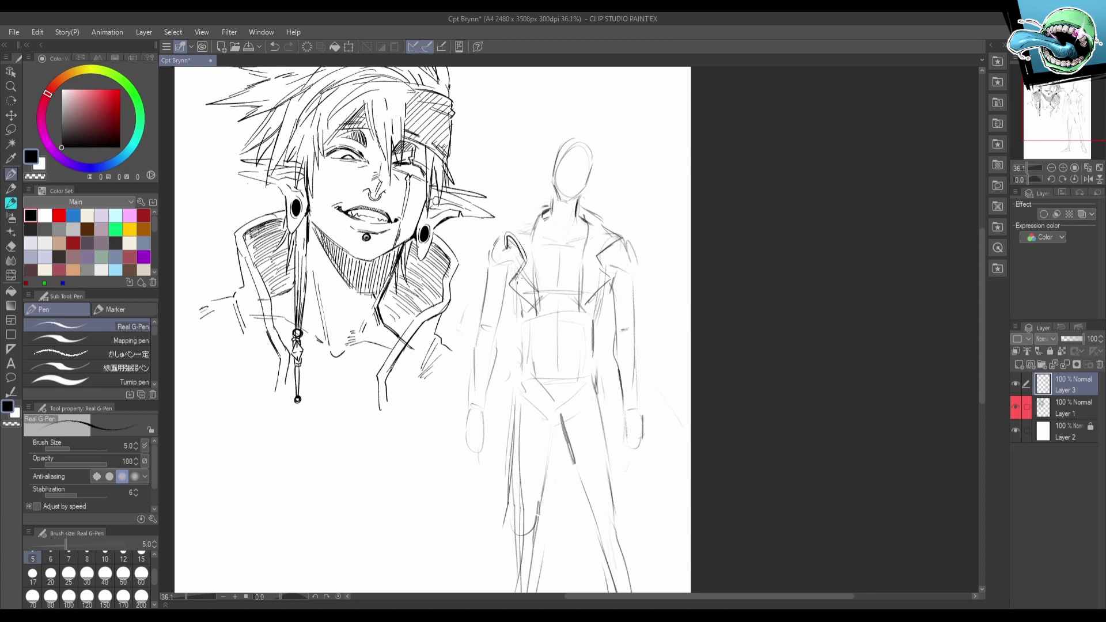
Clean up and darken the outlines of both lapels and the top edges of the collar.
drag(514, 279, 532, 304)
mouse_move(609, 279)
mouse_down()
mouse_move(583, 306)
mouse_move(597, 257)
mouse_move(616, 241)
mouse_up()
key(e)
key(p)
mouse_move(510, 234)
mouse_down()
mouse_move(554, 204)
mouse_move(531, 259)
mouse_up()
mouse_move(546, 218)
mouse_down()
mouse_move(532, 243)
mouse_move(580, 211)
mouse_move(617, 232)
mouse_up()
key(e)
key(p)
drag(598, 213, 620, 231)
Check the collar in the mirrored canvas view, restore the view and touch up the collar's viewer's-left edge.
key(h)
key(ctrl+z)
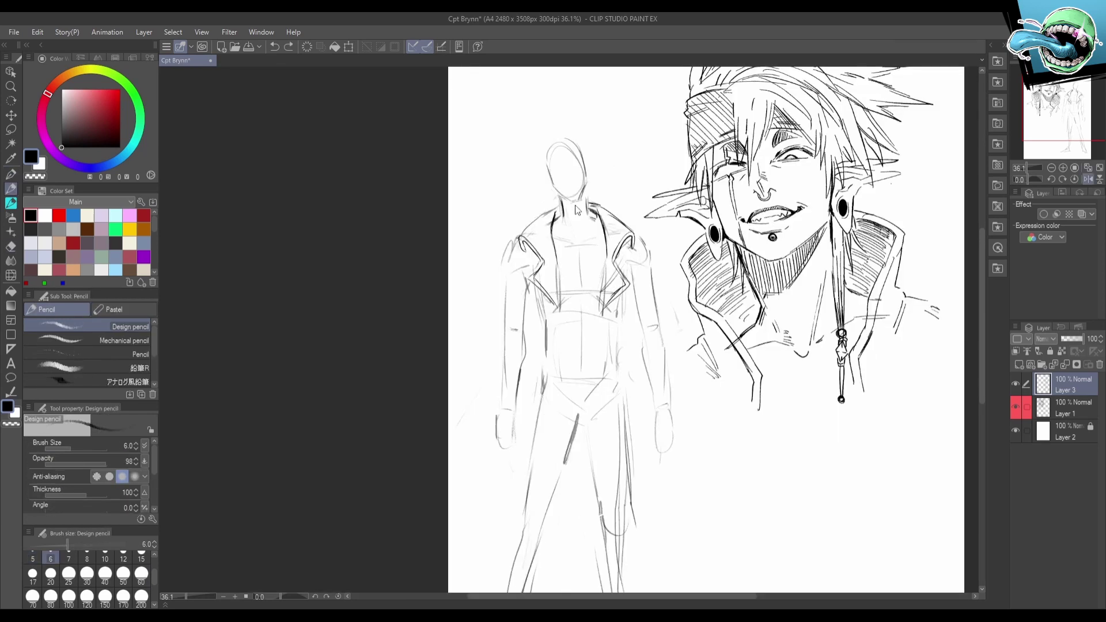
key(e)
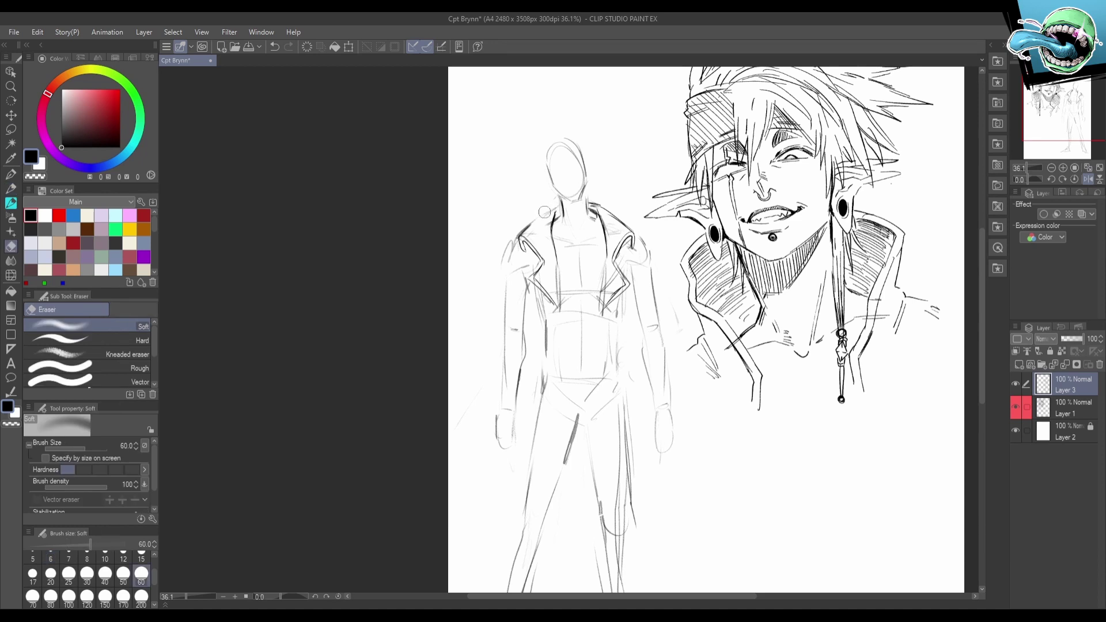
key(p)
key(h)
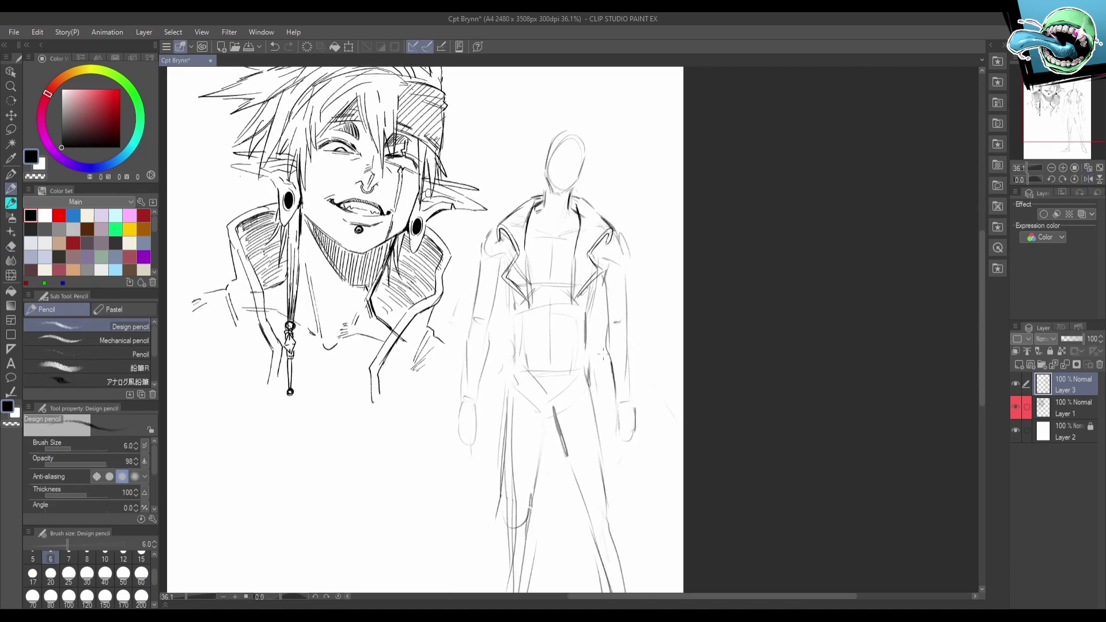
key(e)
key(p)
drag(511, 214, 523, 202)
Add light hatching inside the raised collar and mark the collarbone notch at the base of the neck.
drag(654, 299, 640, 364)
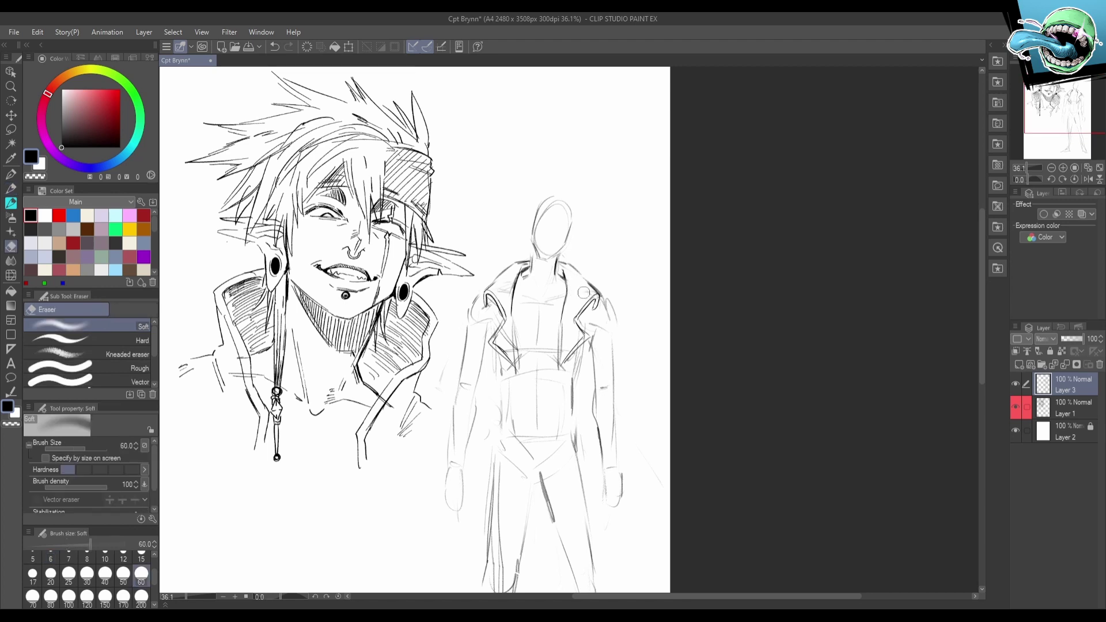
drag(520, 282, 509, 302)
drag(512, 281, 504, 296)
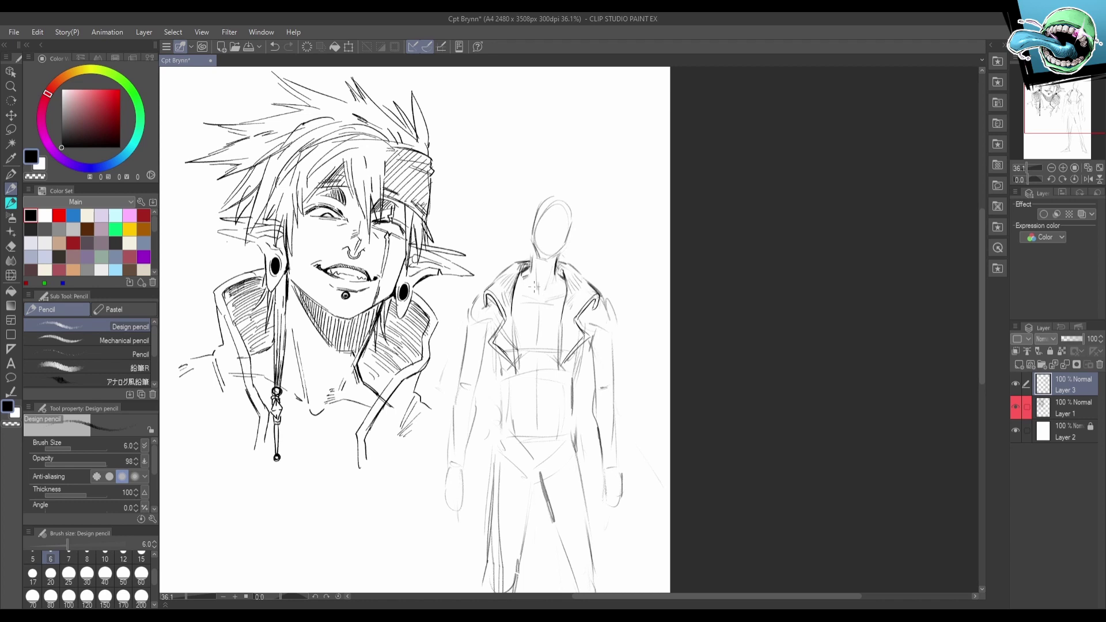
drag(557, 339, 558, 356)
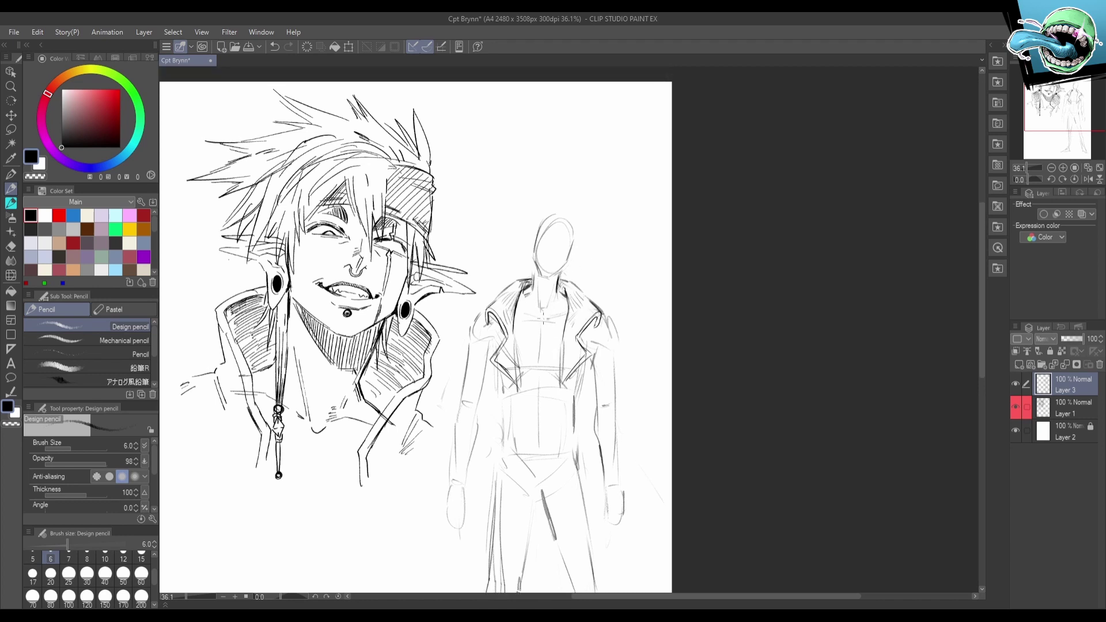
mouse_move(540, 312)
mouse_down()
mouse_move(568, 309)
mouse_move(522, 310)
mouse_move(520, 237)
mouse_up()
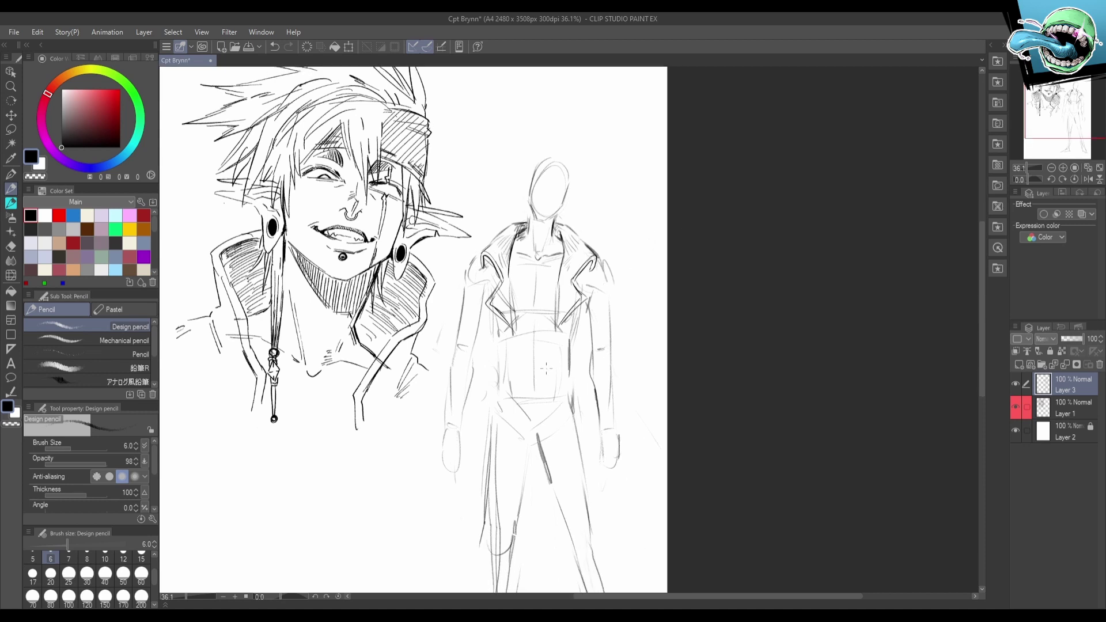
Lighten the shoulder and lapel guidelines with the Soft eraser at size 120 and sketch the clothing edges inside the lapels.
key(e)
click(141, 596)
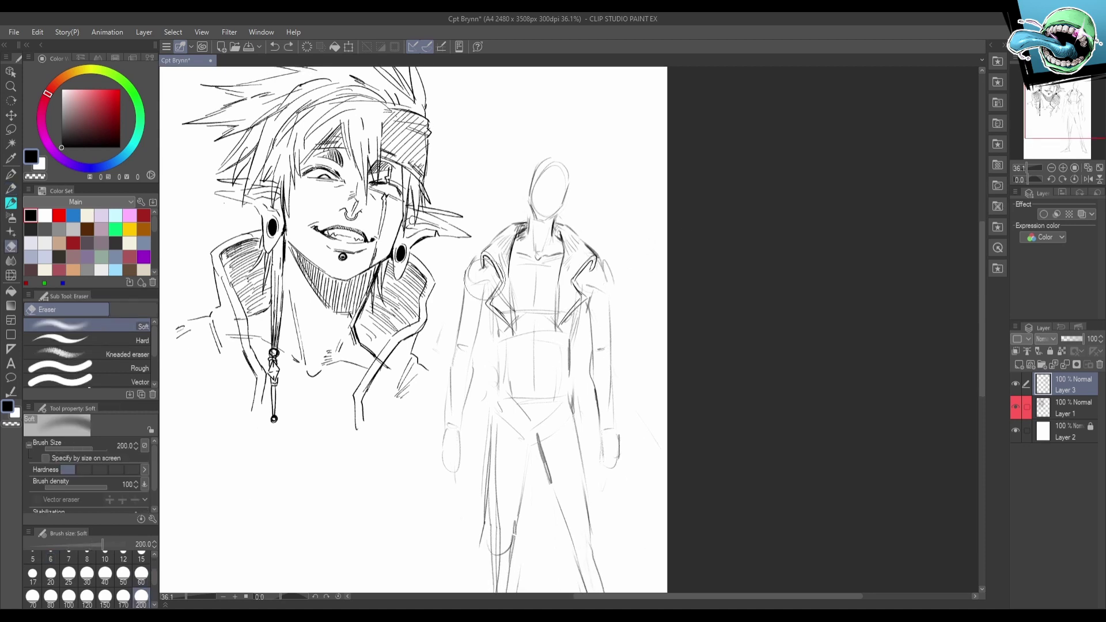
click(86, 596)
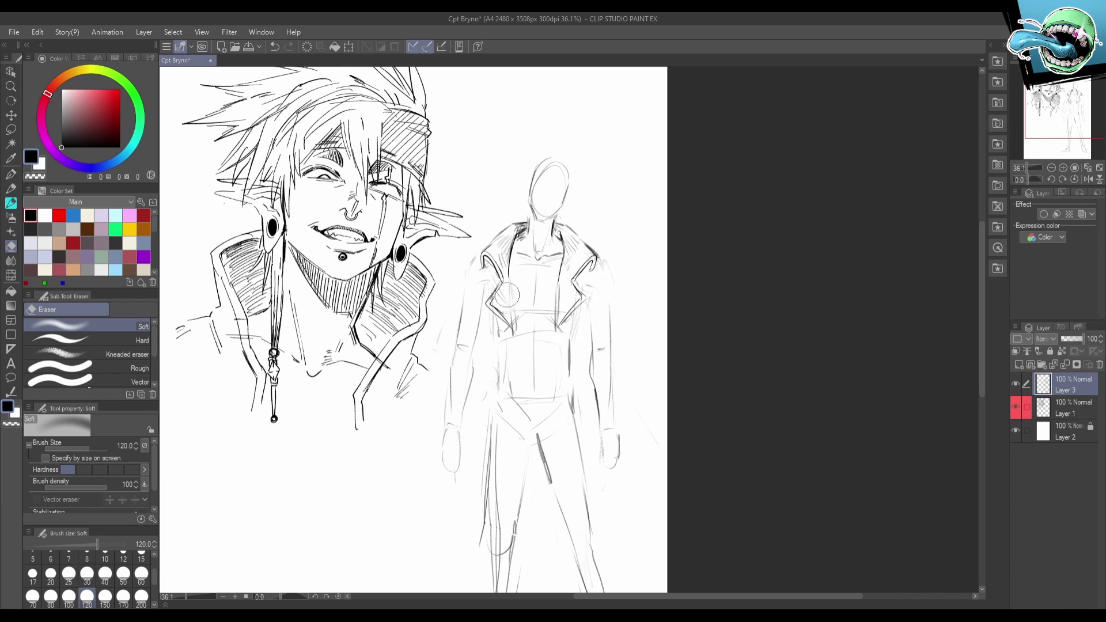
drag(562, 342, 585, 295)
key(p)
drag(510, 277, 512, 325)
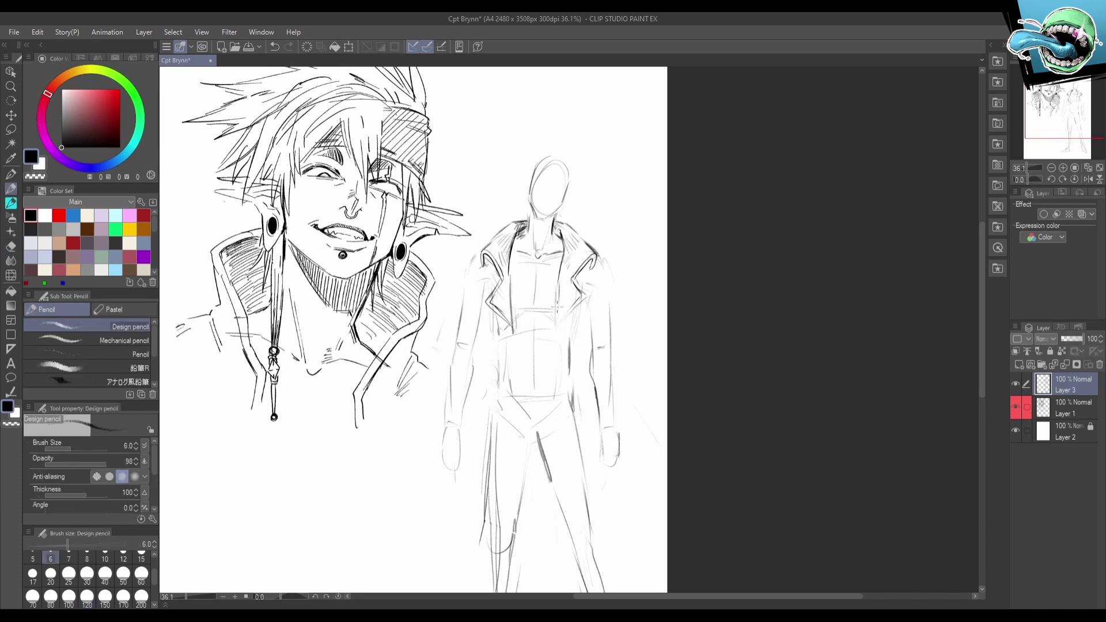
mouse_move(558, 284)
mouse_down()
mouse_move(560, 339)
mouse_move(608, 291)
mouse_up()
Sketch the coat's viewer's-left side from the waist into a long tail with a curved hem near the shin.
scroll(561, 357, down, 3)
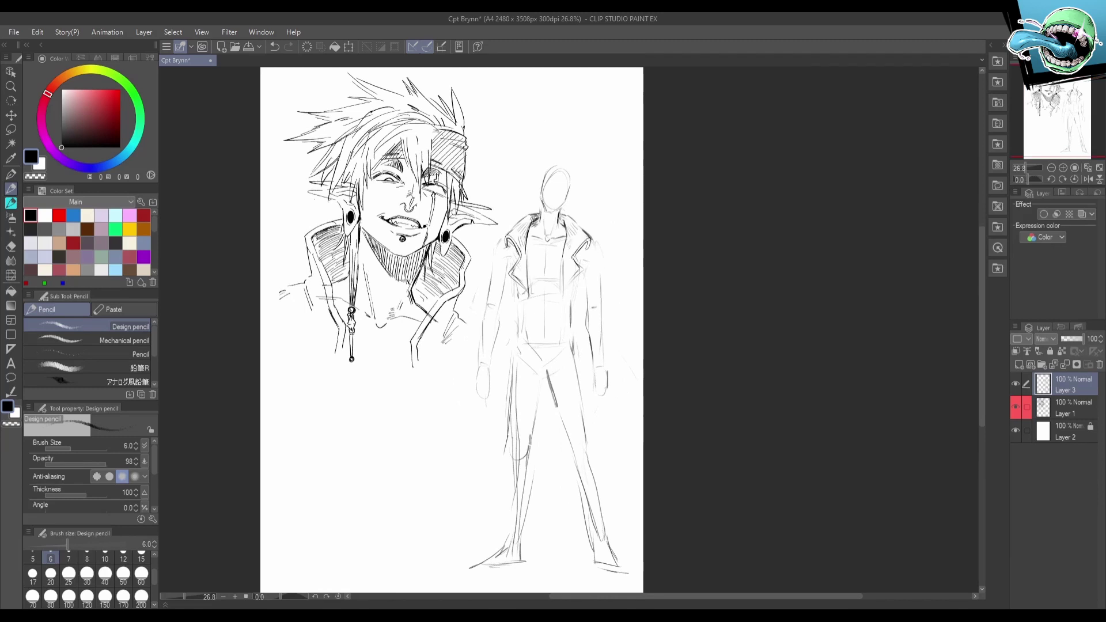
drag(529, 294, 518, 440)
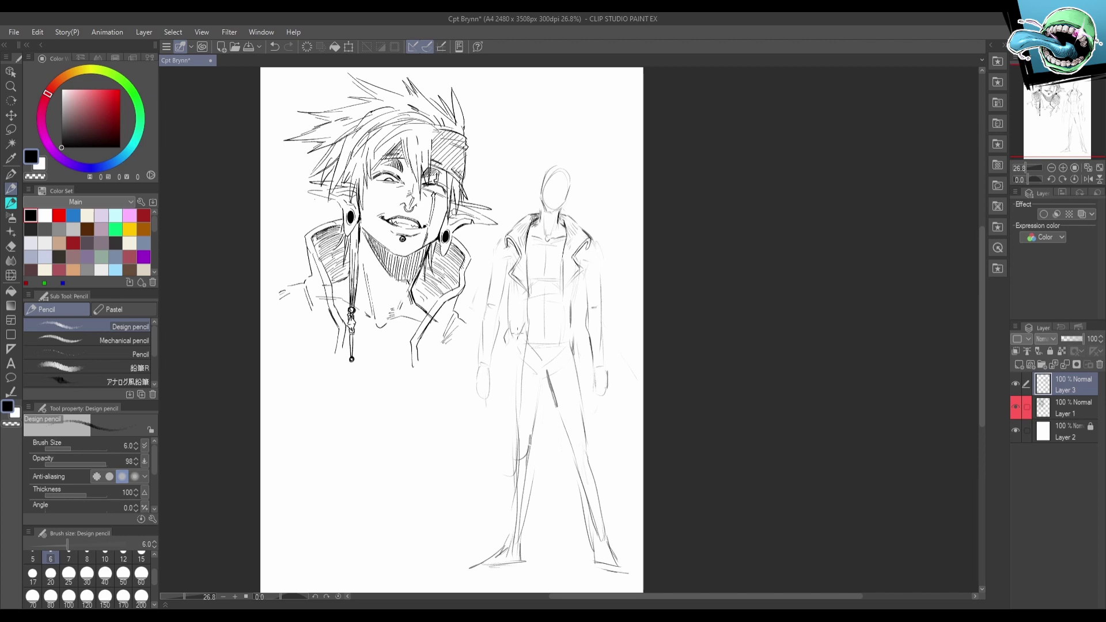
mouse_move(517, 331)
mouse_down()
mouse_move(511, 340)
mouse_move(520, 304)
mouse_move(483, 478)
mouse_move(500, 501)
mouse_move(517, 485)
mouse_move(519, 449)
mouse_move(517, 505)
mouse_up()
key(e)
key(p)
key(ctrl+z)
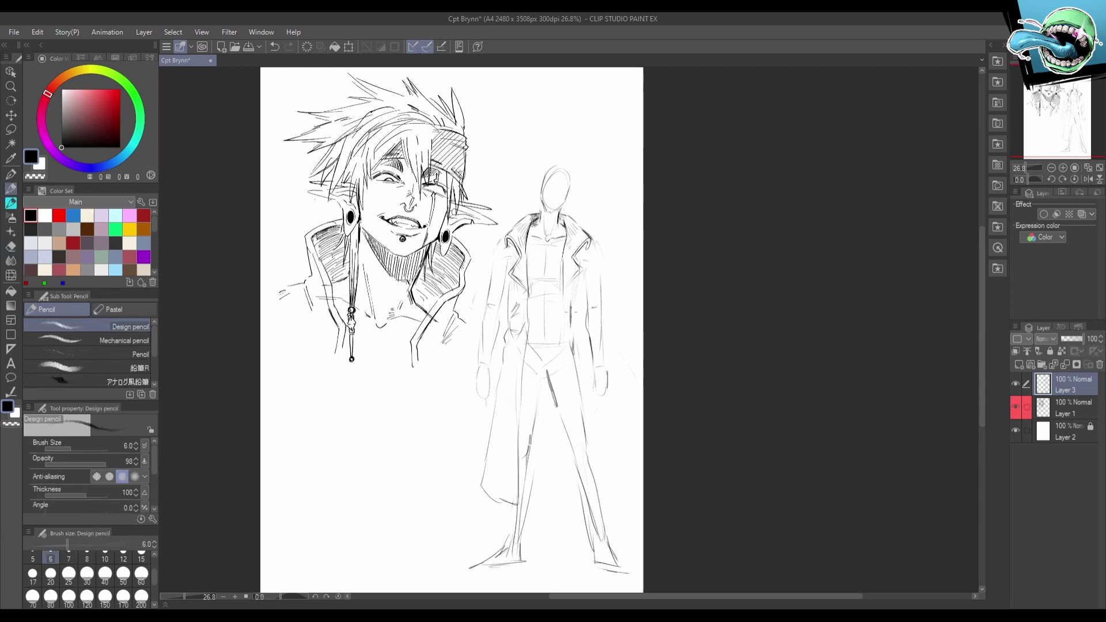
Lighten the torso and leg guidelines on the figure's viewer's-right side with the Soft eraser and return to the Design pencil.
key(e)
drag(568, 311, 574, 450)
drag(575, 398, 587, 478)
key(p)
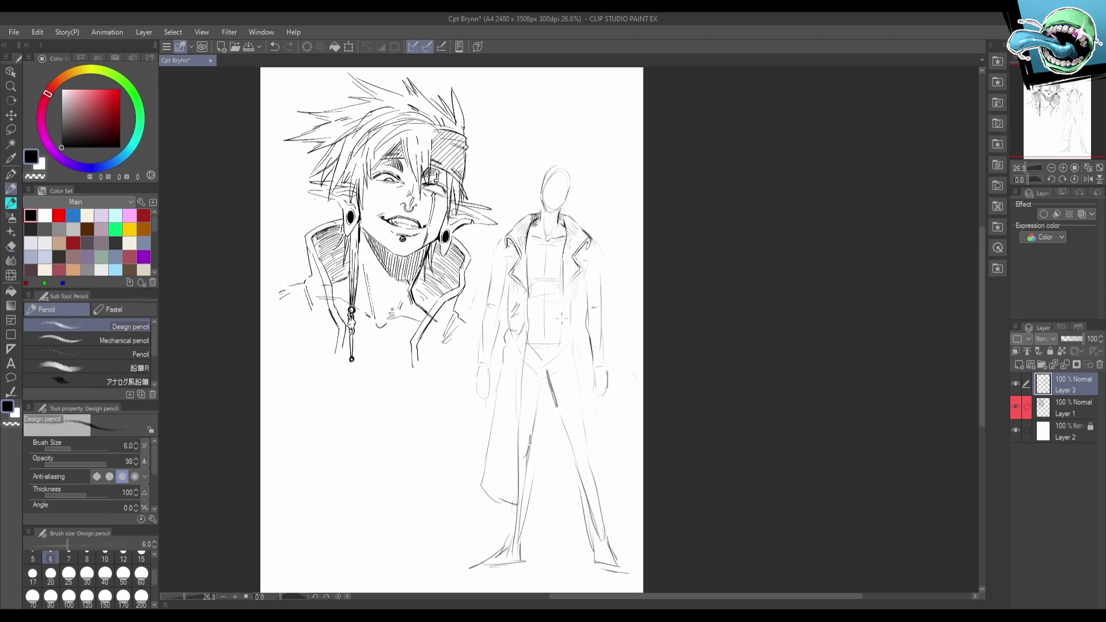
drag(564, 297, 586, 494)
key(ctrl+z)
mouse_move(584, 450)
mouse_down()
mouse_move(596, 493)
mouse_move(579, 467)
mouse_move(579, 503)
mouse_up()
key(ctrl+z)
key(ctrl+z)
key(ctrl+z)
drag(575, 407, 578, 506)
key(ctrl+z)
key(ctrl+z)
Sketch the coat's viewer's-right side as a flared tail with a hem that angles back towards the lower leg.
mouse_move(583, 403)
mouse_down()
mouse_move(597, 488)
mouse_move(617, 468)
mouse_move(598, 422)
mouse_move(614, 465)
mouse_up()
key(ctrl+z)
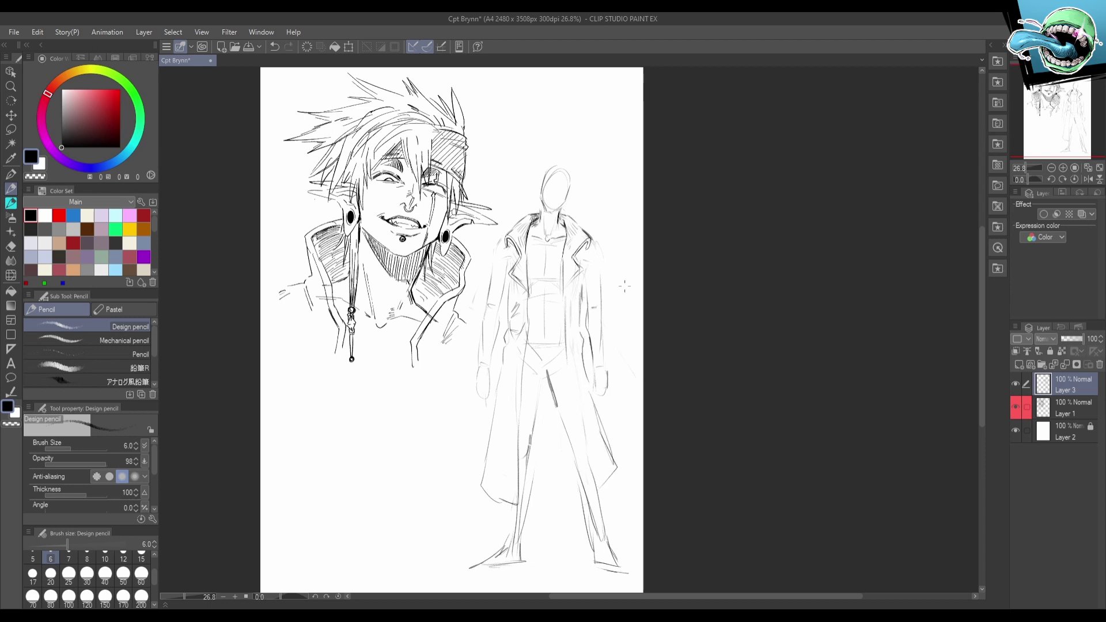
mouse_move(566, 374)
mouse_down()
mouse_move(591, 496)
mouse_move(619, 462)
mouse_move(588, 500)
mouse_move(615, 482)
mouse_up()
drag(487, 485, 505, 497)
mouse_move(648, 471)
mouse_down()
mouse_move(643, 484)
mouse_move(638, 455)
mouse_move(678, 442)
mouse_move(634, 477)
mouse_up()
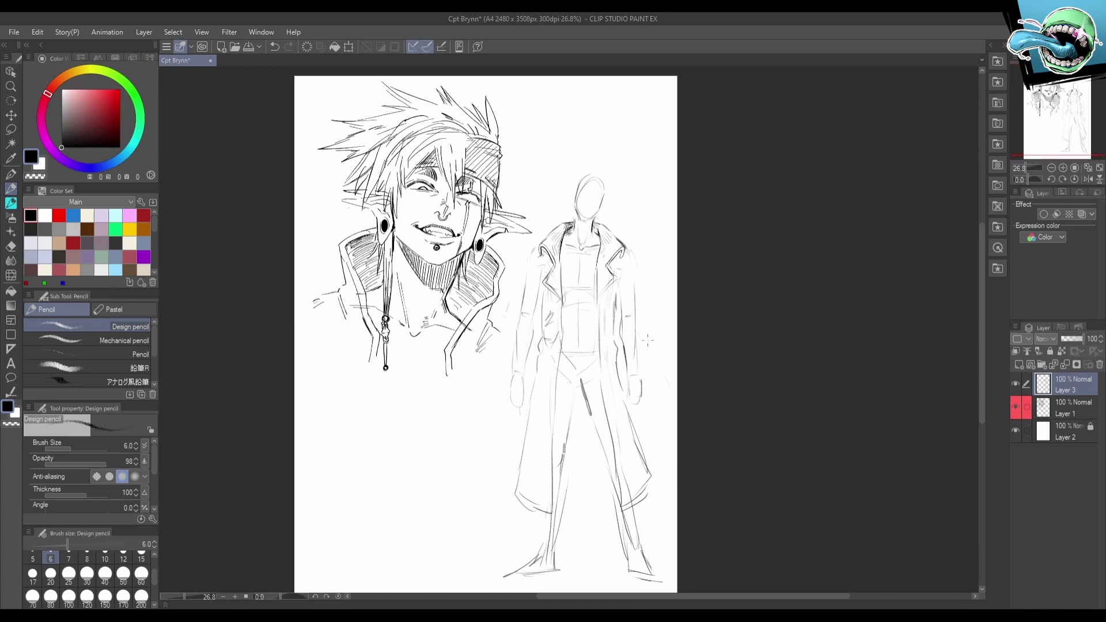
Erase the straight viewer's-right arm and sketch it bent, with the elbow outward and the forearm returning to the waist.
key(e)
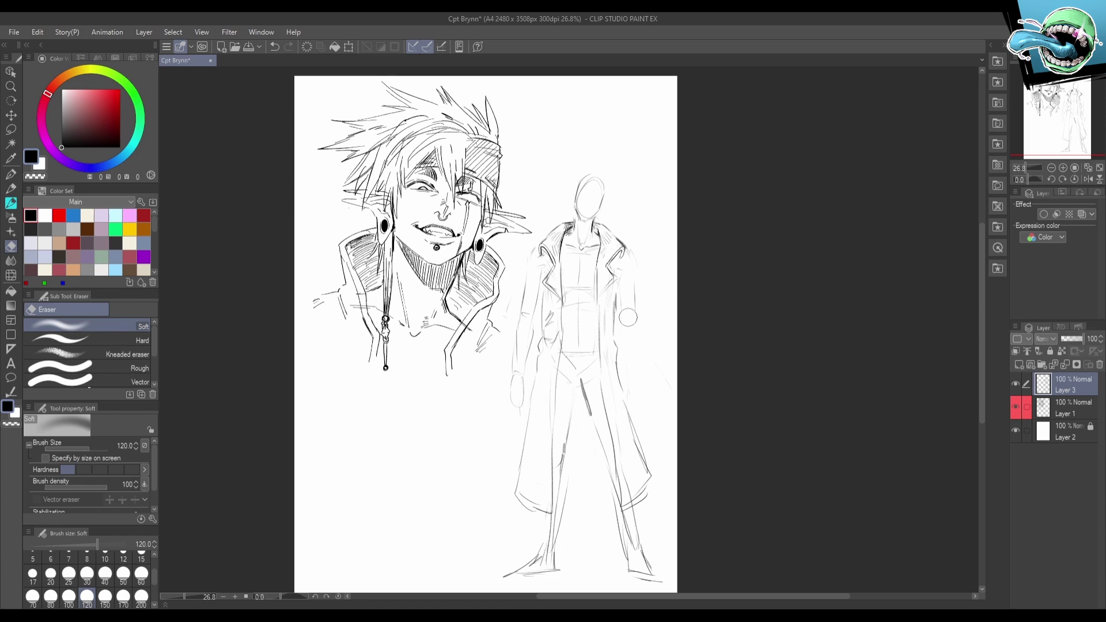
key(p)
mouse_move(640, 242)
mouse_down()
mouse_move(625, 252)
mouse_move(650, 305)
mouse_move(627, 355)
mouse_up()
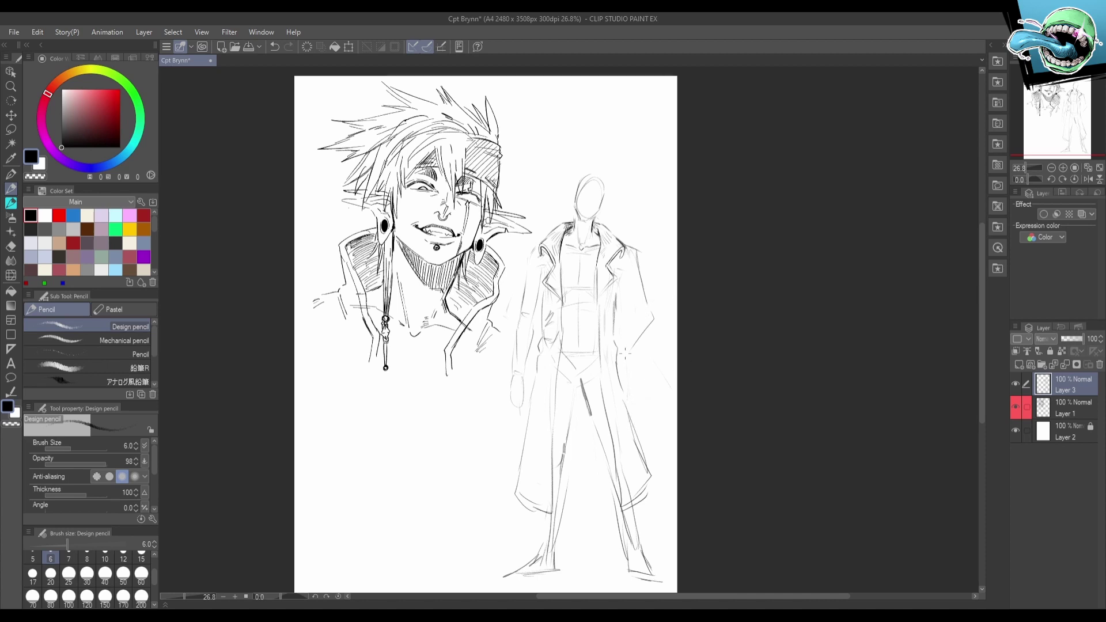
drag(618, 371, 654, 319)
key(ctrl+z)
Add short fold strokes beside the viewer's-right lapel and armpit and soften the upper sleeve lines with the eraser.
drag(622, 273, 616, 294)
drag(631, 251, 627, 279)
drag(629, 274, 622, 289)
key(e)
mouse_move(633, 246)
mouse_down()
mouse_move(644, 249)
mouse_move(629, 243)
mouse_move(644, 285)
mouse_up()
key(p)
Refine the shoulder and upper sleeve of the bent arm in the mirrored canvas view and restore the view.
key(h)
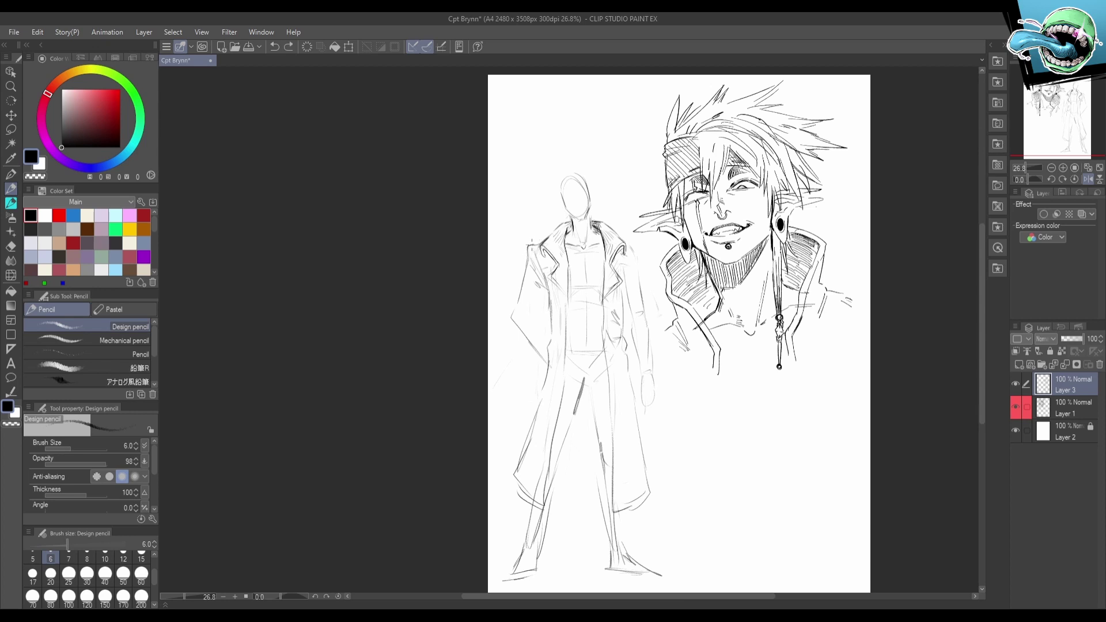
drag(528, 252, 545, 235)
drag(648, 262, 645, 259)
drag(531, 241, 537, 236)
mouse_move(519, 247)
mouse_down()
mouse_move(542, 234)
mouse_move(524, 248)
mouse_up()
mouse_move(530, 268)
mouse_down()
mouse_move(539, 250)
mouse_move(540, 267)
mouse_up()
drag(523, 271, 538, 242)
key(h)
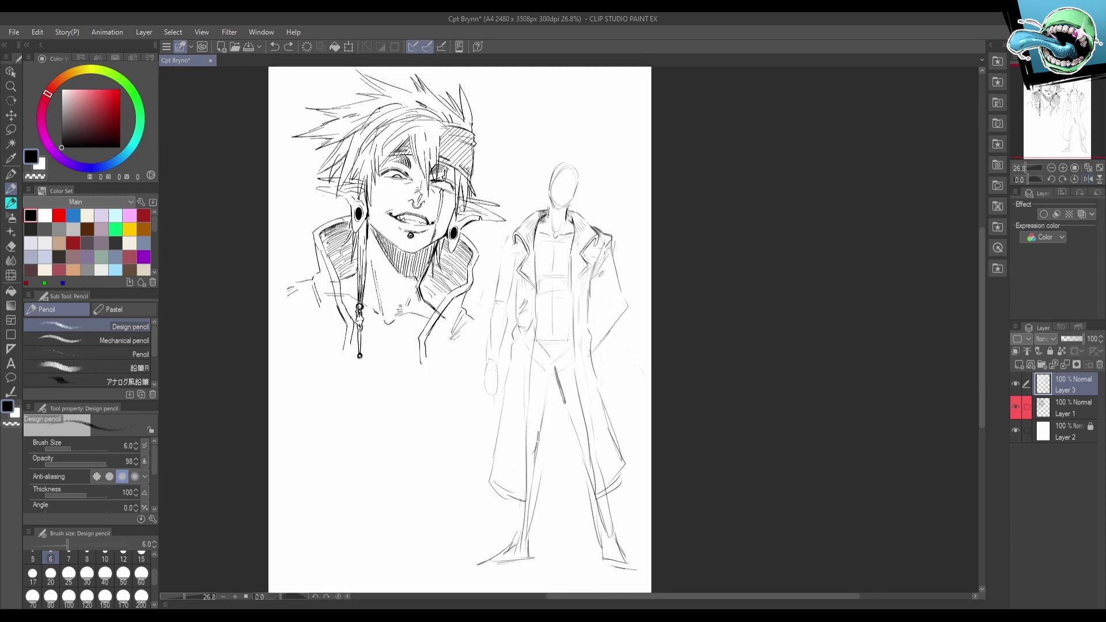
Sketch the folds and inner elbow crease of the bent sleeve between the armpit and the waist.
mouse_move(595, 269)
mouse_down()
mouse_move(602, 248)
mouse_move(605, 259)
mouse_up()
drag(600, 275, 600, 268)
drag(615, 258, 621, 248)
key(ctrl+z)
key(ctrl+z)
mouse_move(595, 284)
mouse_down()
mouse_move(609, 287)
mouse_move(615, 308)
mouse_move(606, 306)
mouse_up()
mouse_move(594, 300)
mouse_down()
mouse_move(602, 310)
mouse_move(587, 295)
mouse_move(583, 324)
mouse_move(588, 315)
mouse_up()
Darken the inner edges of both sleeves with the アナログ風色鉛筆 pencil at size 17, undoing unwanted strokes.
key(p)
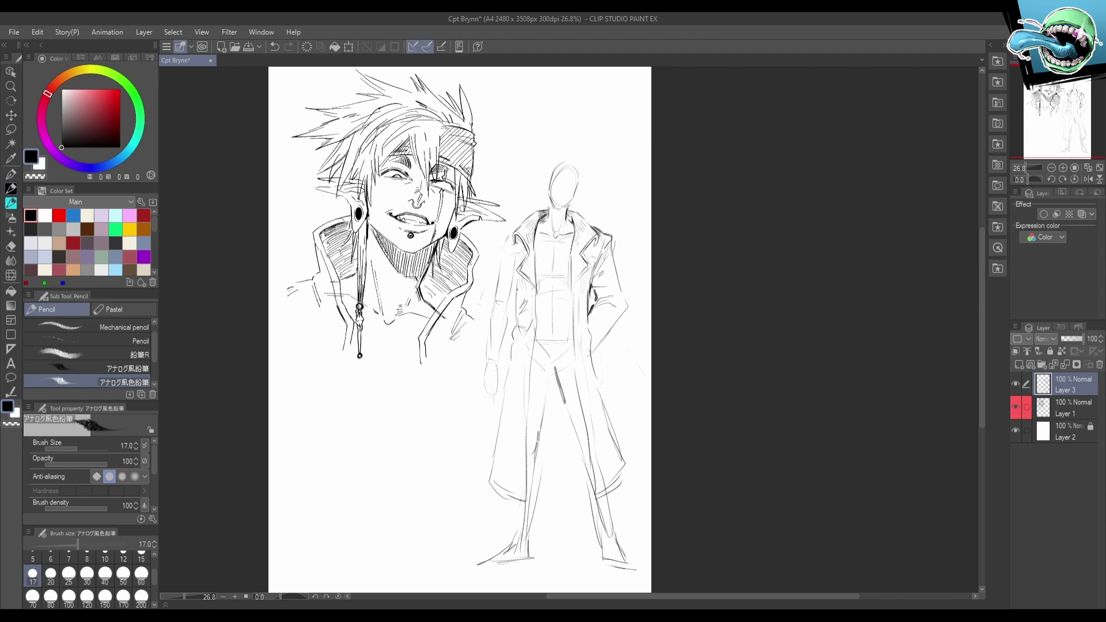
drag(517, 277, 514, 323)
drag(588, 297, 585, 313)
mouse_move(594, 274)
mouse_down()
mouse_move(588, 290)
mouse_move(591, 282)
mouse_up()
drag(603, 251, 594, 283)
drag(515, 265, 511, 277)
drag(516, 269, 509, 281)
drag(518, 225, 496, 247)
key(ctrl+z)
key(ctrl+z)
key(ctrl+z)
key(ctrl+z)
Strengthen the shoulder and outer edges of both sleeves in the mirrored canvas view and restore the view.
key(h)
drag(666, 401, 626, 392)
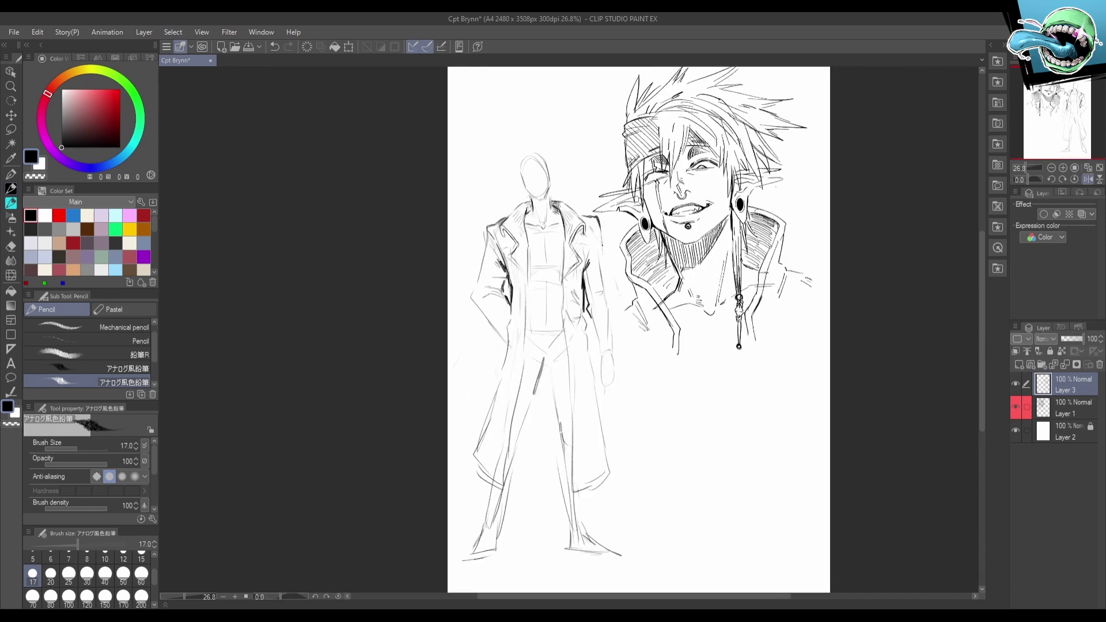
drag(603, 243, 610, 310)
drag(598, 246, 587, 262)
drag(601, 231, 589, 269)
mouse_move(502, 261)
mouse_down()
mouse_move(476, 276)
mouse_move(471, 301)
mouse_up()
key(h)
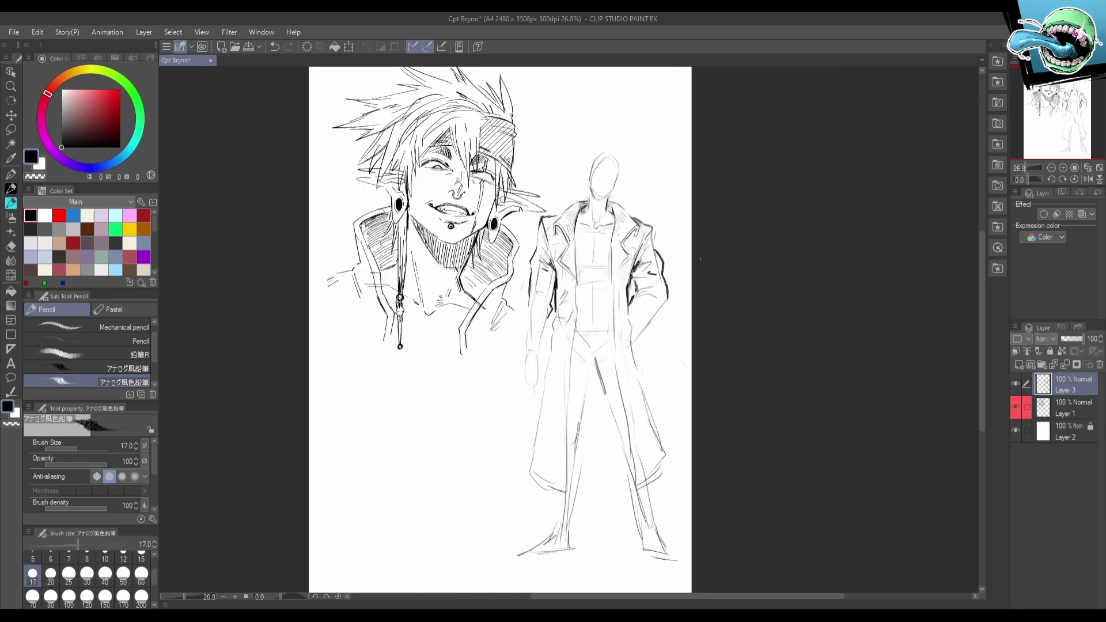
Undo the last strokes and redraw the bent sleeve's dark outer edge down to the elbow.
key(ctrl+z)
key(ctrl+z)
drag(654, 249, 666, 287)
Darken the straight viewer's-left sleeve towards the wrist and try out lines for its cuff, undoing unwanted strokes.
mouse_move(529, 296)
mouse_down()
mouse_move(520, 331)
mouse_move(543, 346)
mouse_up()
mouse_move(543, 347)
mouse_down()
mouse_move(551, 316)
mouse_move(537, 404)
mouse_move(547, 369)
mouse_move(502, 401)
mouse_up()
key(ctrl+z)
key(ctrl+z)
key(ctrl+z)
key(ctrl+z)
mouse_move(509, 356)
mouse_down()
mouse_move(504, 378)
mouse_move(526, 392)
mouse_up()
key(ctrl+z)
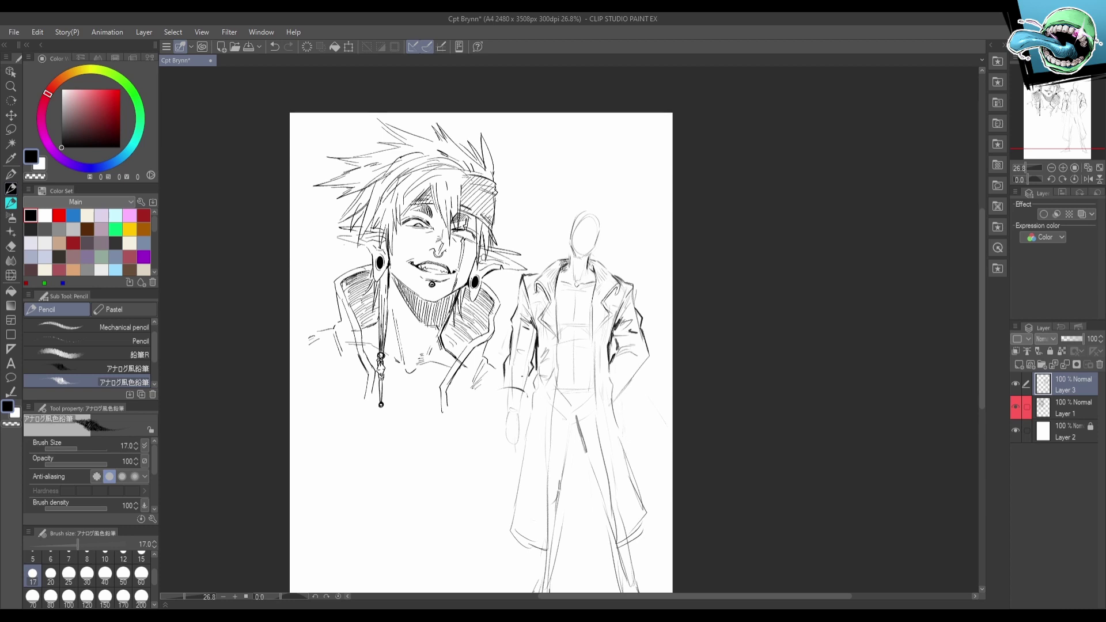
Sketch a wide turned-back cuff at the viewer's-left wrist with the Design pencil at size 6.
key(ctrl+z)
key(p)
key(ctrl+z)
mouse_move(531, 389)
mouse_down()
mouse_move(499, 388)
mouse_move(495, 408)
mouse_up()
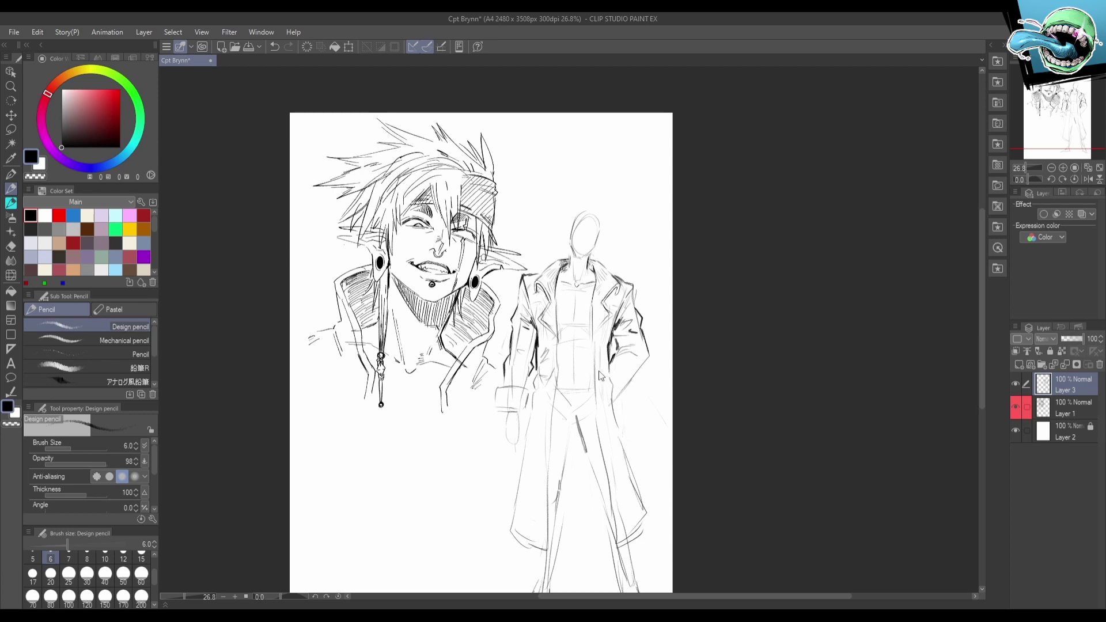
Save the drawing and try light construction strokes around the standing figure's head and shoulder.
key(ctrl+s)
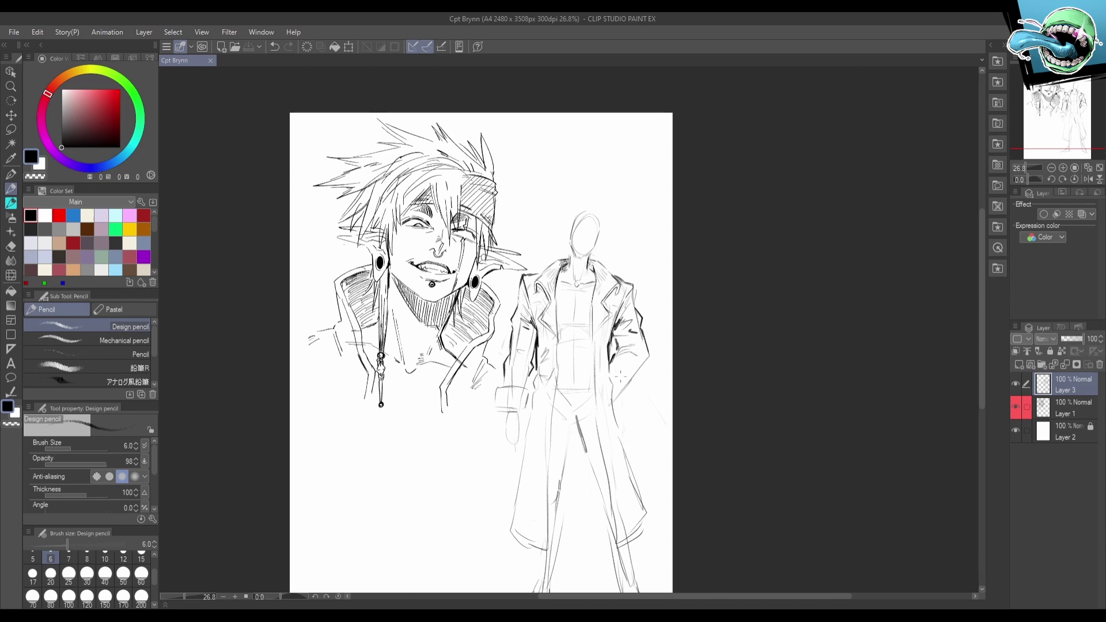
drag(499, 406, 509, 361)
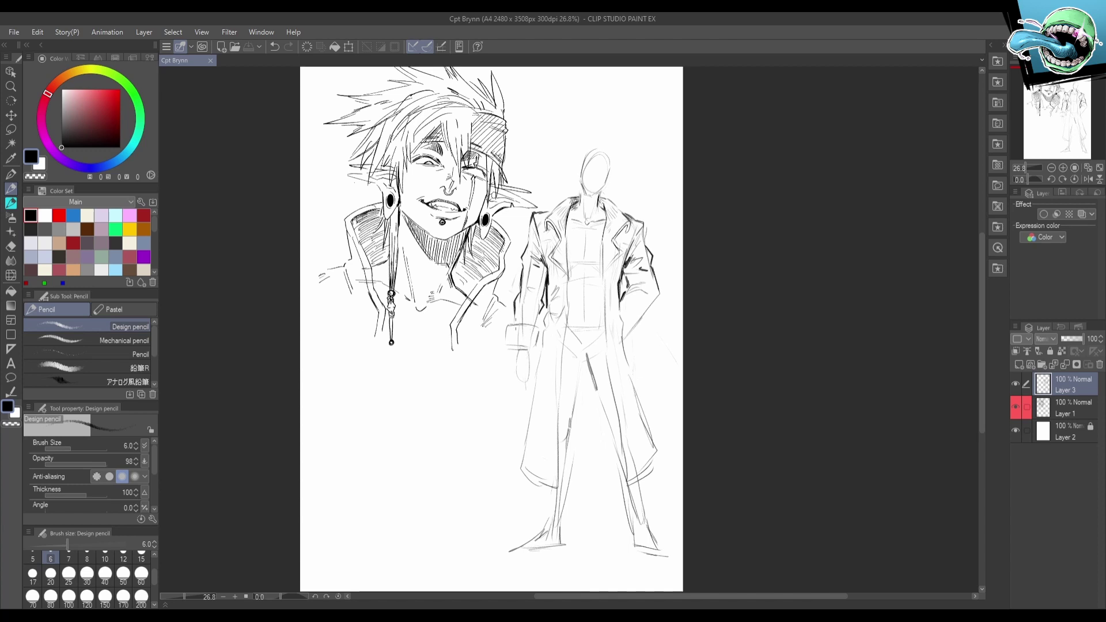
drag(612, 268, 609, 271)
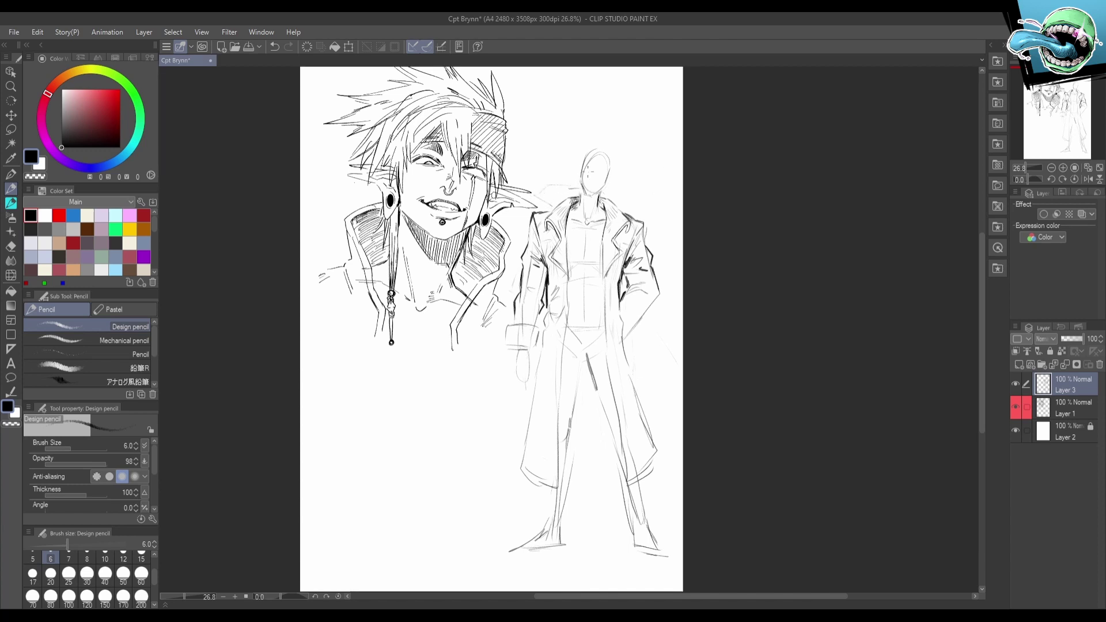
drag(610, 188, 636, 205)
click(269, 47)
Sketch abdominal bands, the waistline and inner-thigh lines on the standing figure.
drag(573, 343, 567, 424)
mouse_move(598, 373)
mouse_down()
mouse_move(611, 414)
mouse_move(612, 391)
mouse_up()
drag(577, 358, 595, 364)
mouse_move(583, 293)
mouse_down()
mouse_move(604, 288)
mouse_move(582, 326)
mouse_move(599, 326)
mouse_up()
key(ctrl+z)
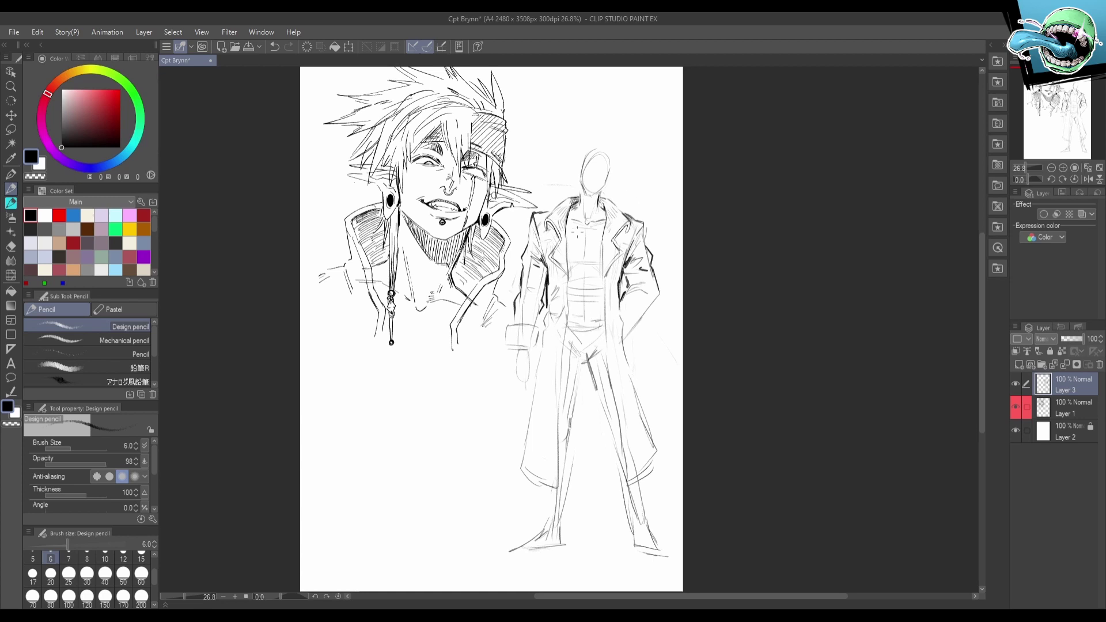
Erase the standing figure's bent arm with the Soft eraser and return to the Design pencil.
key(e)
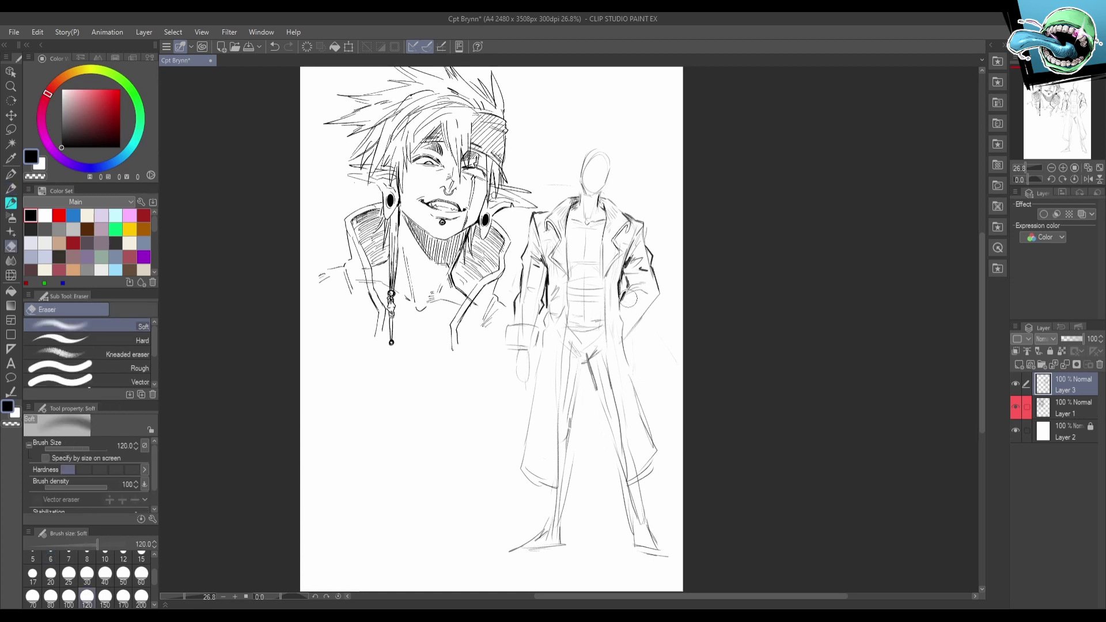
mouse_move(644, 295)
mouse_down()
mouse_move(655, 273)
mouse_move(640, 288)
mouse_move(641, 245)
mouse_move(641, 276)
mouse_up()
key(e)
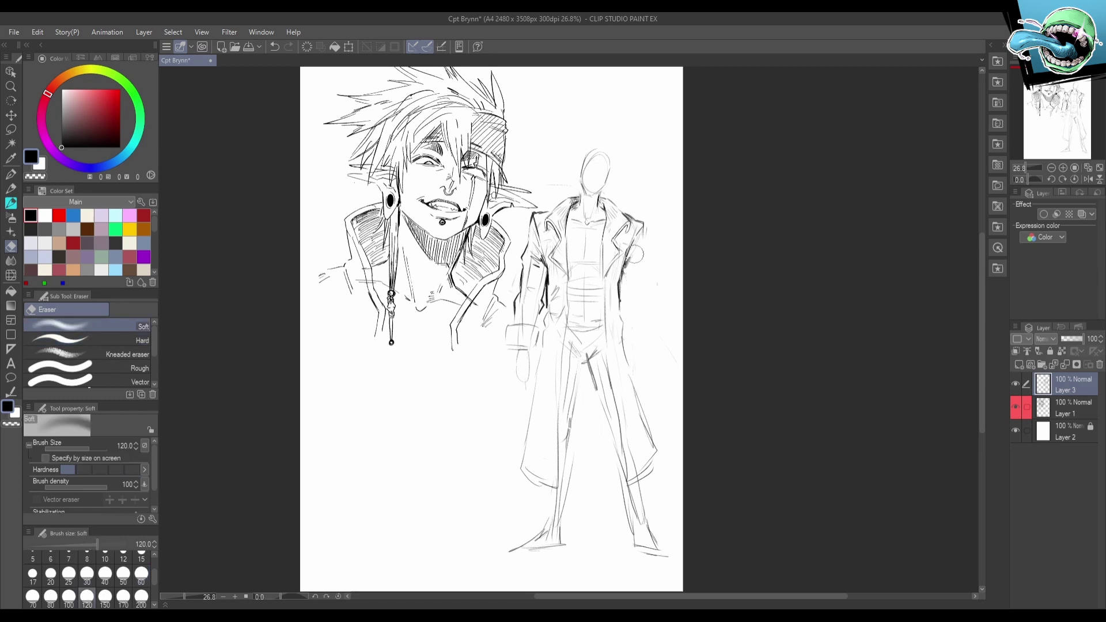
key(p)
key(p)
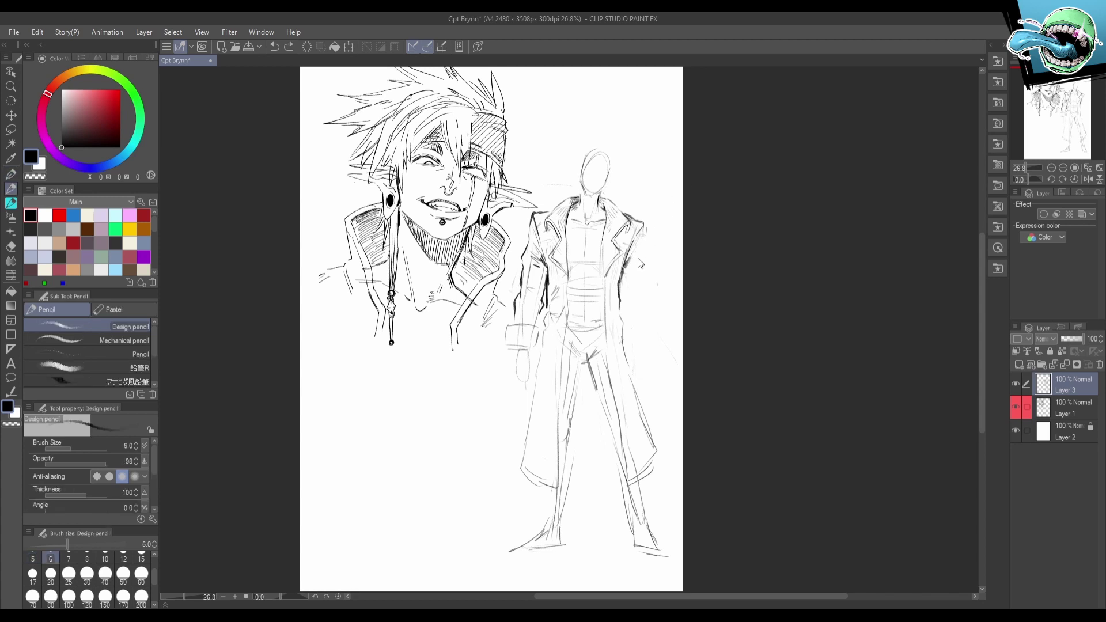
Sketch the upper sleeve and a long arm outline hanging beside the coat where the bent arm was.
mouse_move(643, 234)
mouse_down()
mouse_move(627, 275)
mouse_move(649, 259)
mouse_move(631, 260)
mouse_move(630, 276)
mouse_move(649, 261)
mouse_move(640, 283)
mouse_move(650, 268)
mouse_up()
key(ctrl+z)
key(ctrl+z)
drag(629, 286, 640, 374)
key(ctrl+z)
drag(628, 285, 644, 376)
key(ctrl+z)
mouse_move(628, 286)
mouse_down()
mouse_move(656, 410)
mouse_move(625, 455)
mouse_move(662, 416)
mouse_move(658, 339)
mouse_up()
drag(710, 368, 703, 361)
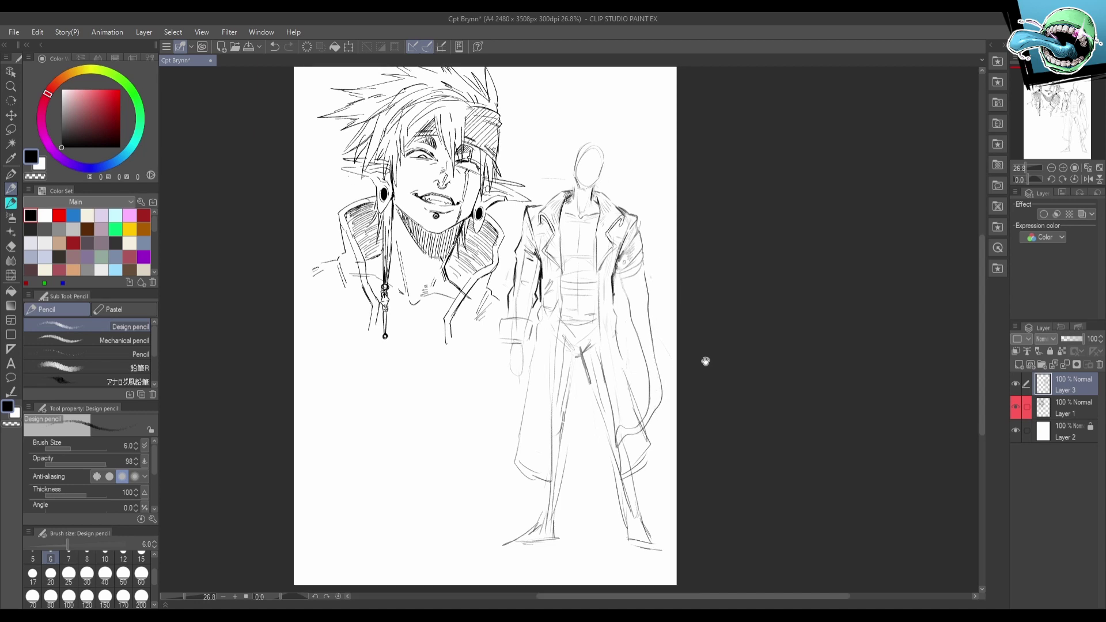
drag(699, 412, 668, 461)
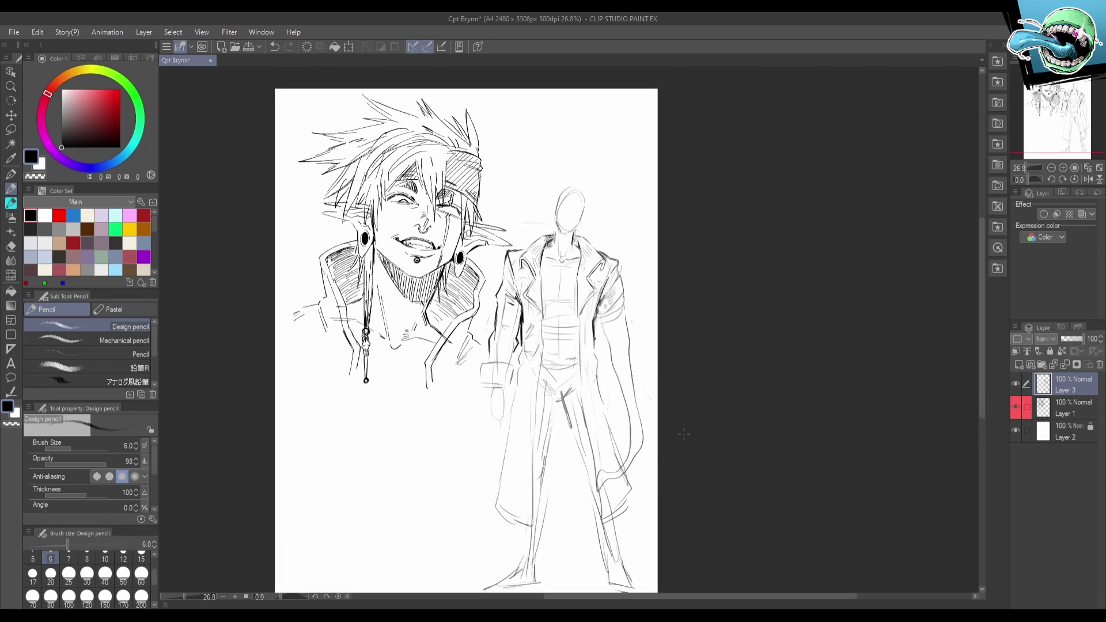
Undo the long hanging arm outline beside the coat, keeping the upper sleeve.
mouse_move(603, 320)
mouse_down()
mouse_move(632, 447)
mouse_move(626, 351)
mouse_move(607, 344)
mouse_move(630, 333)
mouse_move(623, 421)
mouse_up()
key(ctrl+z)
key(ctrl+z)
key(ctrl+z)
key(ctrl+z)
key(ctrl+z)
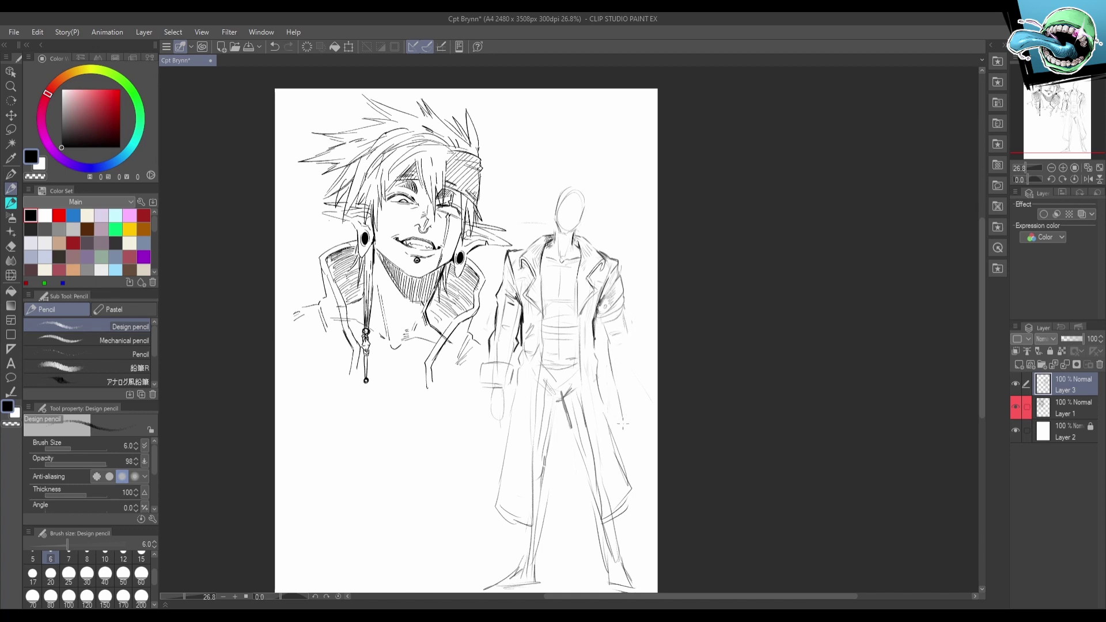
key(ctrl+z)
Sketch a straight lowered forearm with a simple hand shape below the rolled upper sleeve.
mouse_move(608, 361)
mouse_down()
mouse_move(617, 401)
mouse_move(610, 353)
mouse_up()
key(ctrl+z)
drag(612, 344, 616, 420)
key(ctrl+z)
mouse_move(614, 371)
mouse_down()
mouse_move(625, 422)
mouse_move(638, 398)
mouse_move(634, 369)
mouse_up()
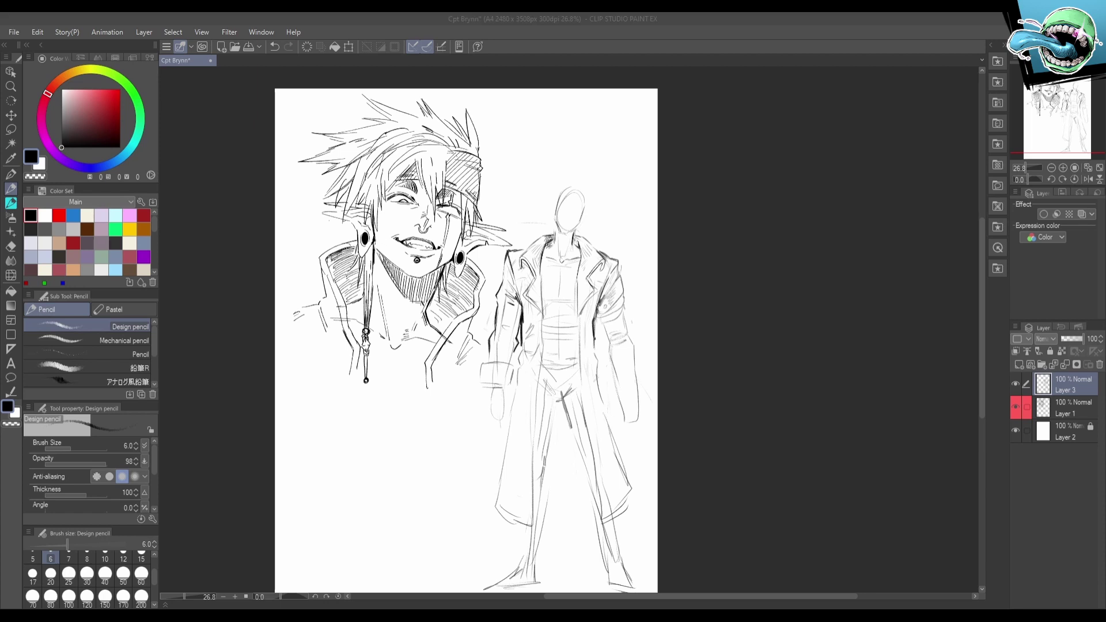
Sketch the facial centre line on the standing figure's head and try a headband line across the forehead.
scroll(571, 220, up, 2)
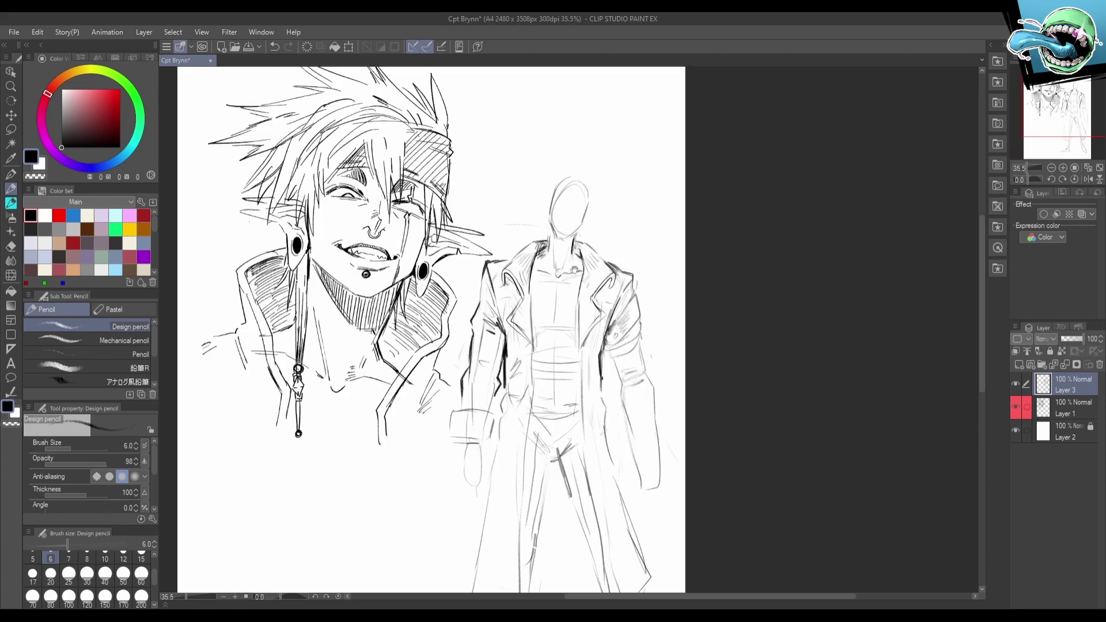
drag(571, 221, 583, 279)
scroll(576, 254, up, 1)
drag(592, 234, 572, 309)
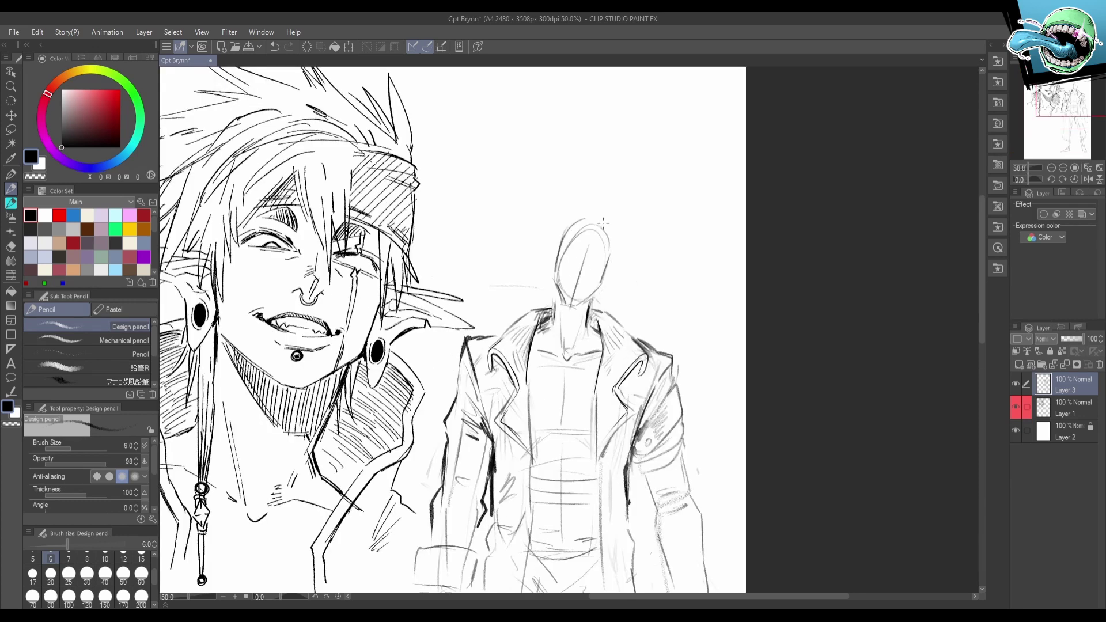
mouse_move(560, 258)
mouse_down()
mouse_move(598, 283)
mouse_move(609, 269)
mouse_up()
key(ctrl+z)
Sketch the headband and spiky hair strands on the standing figure's head.
mouse_move(564, 241)
mouse_down()
mouse_move(618, 248)
mouse_move(582, 251)
mouse_move(612, 260)
mouse_move(608, 271)
mouse_move(606, 252)
mouse_move(670, 185)
mouse_up()
key(ctrl+z)
mouse_move(634, 142)
mouse_down()
mouse_move(642, 168)
mouse_move(581, 179)
mouse_up()
drag(614, 188, 581, 179)
drag(660, 232, 636, 342)
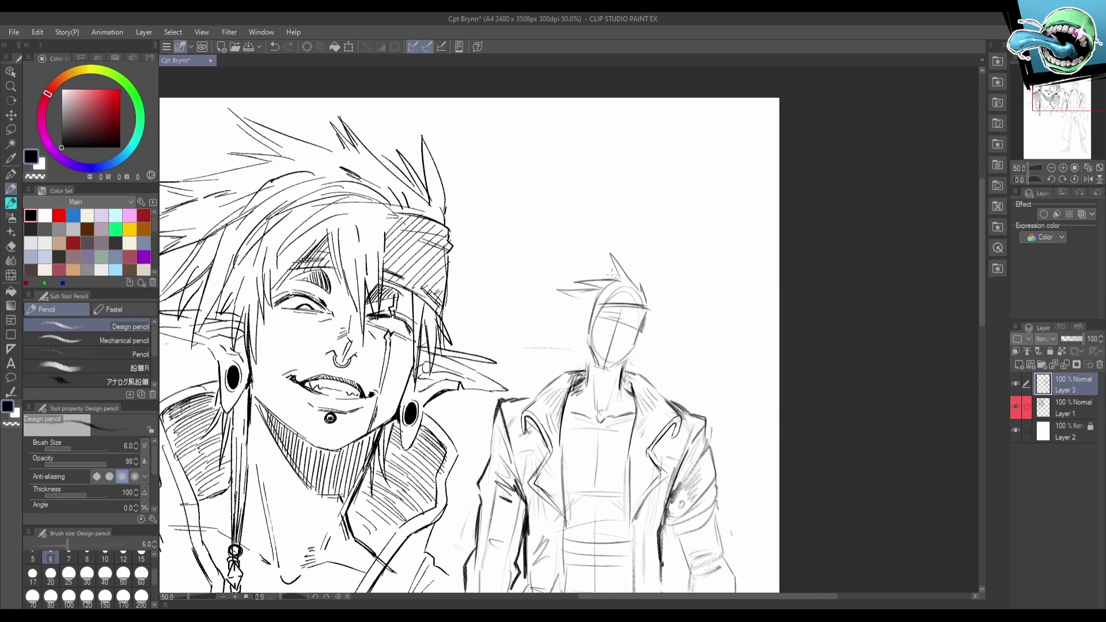
mouse_move(615, 277)
mouse_down()
mouse_move(581, 258)
mouse_move(592, 335)
mouse_up()
drag(603, 294, 594, 345)
drag(639, 300, 633, 346)
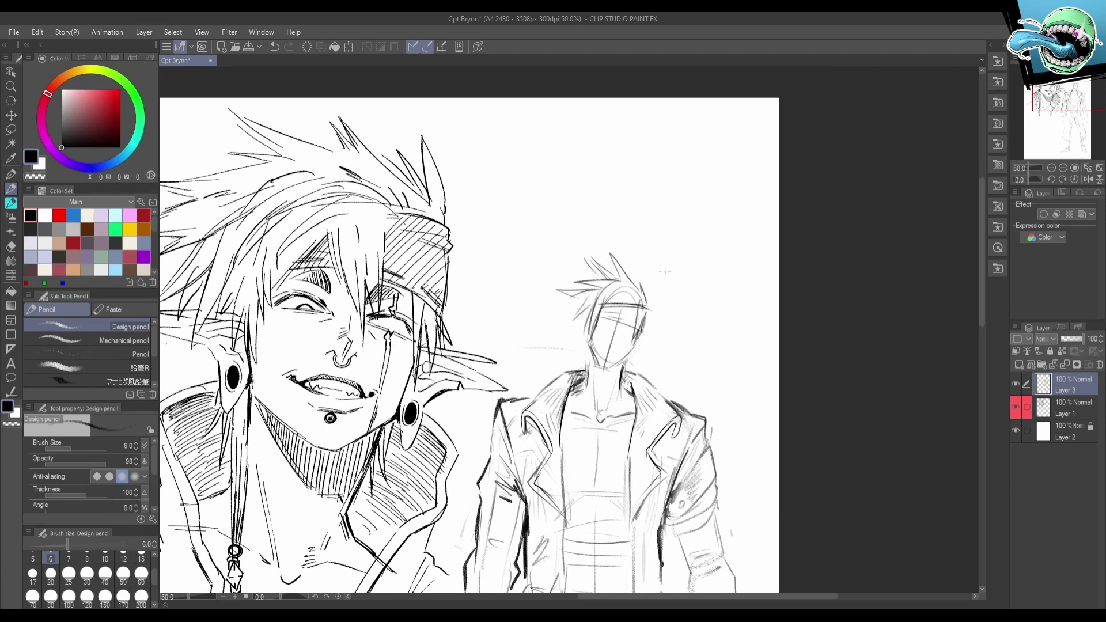
Add side hair strands, pointed ears and the angled eyepatch band to the small head.
mouse_move(591, 314)
mouse_down()
mouse_move(555, 317)
mouse_move(580, 350)
mouse_up()
mouse_move(642, 337)
mouse_down()
mouse_move(665, 347)
mouse_move(637, 358)
mouse_up()
drag(638, 347, 584, 340)
drag(628, 331, 641, 272)
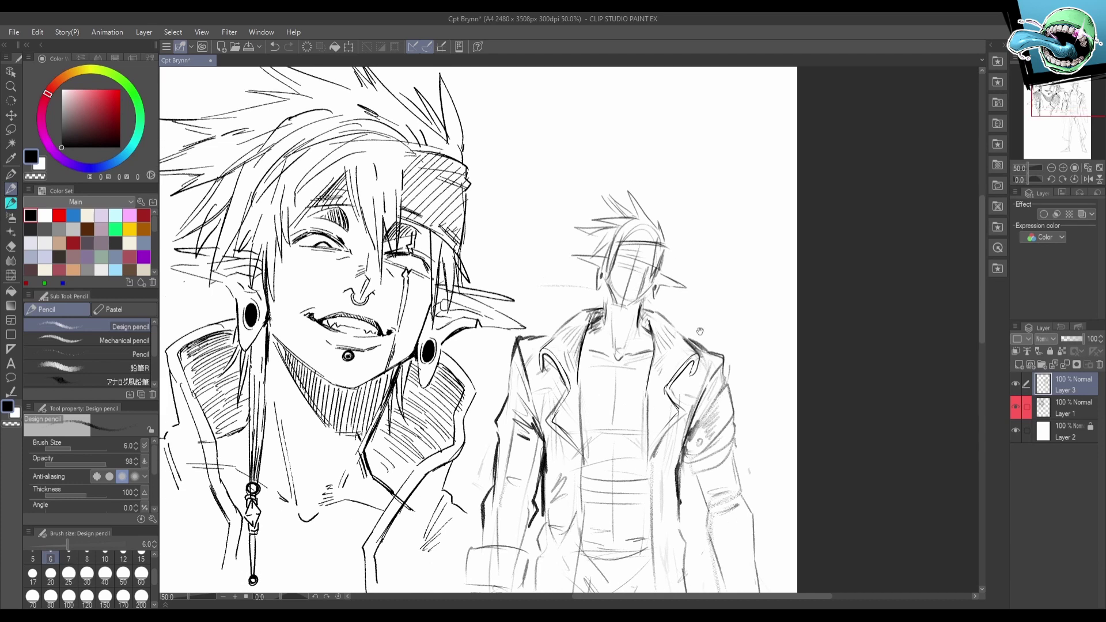
Draw the long dangling earring with its bead from the small head's ear down to the chest.
drag(699, 331, 707, 235)
scroll(665, 296, down, 3)
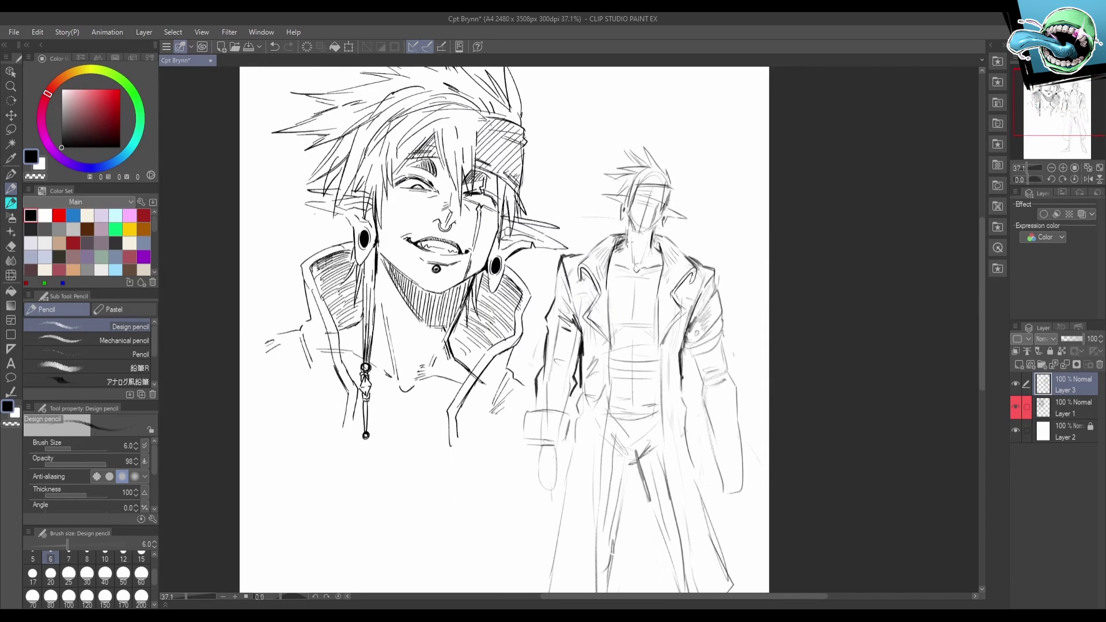
key(p)
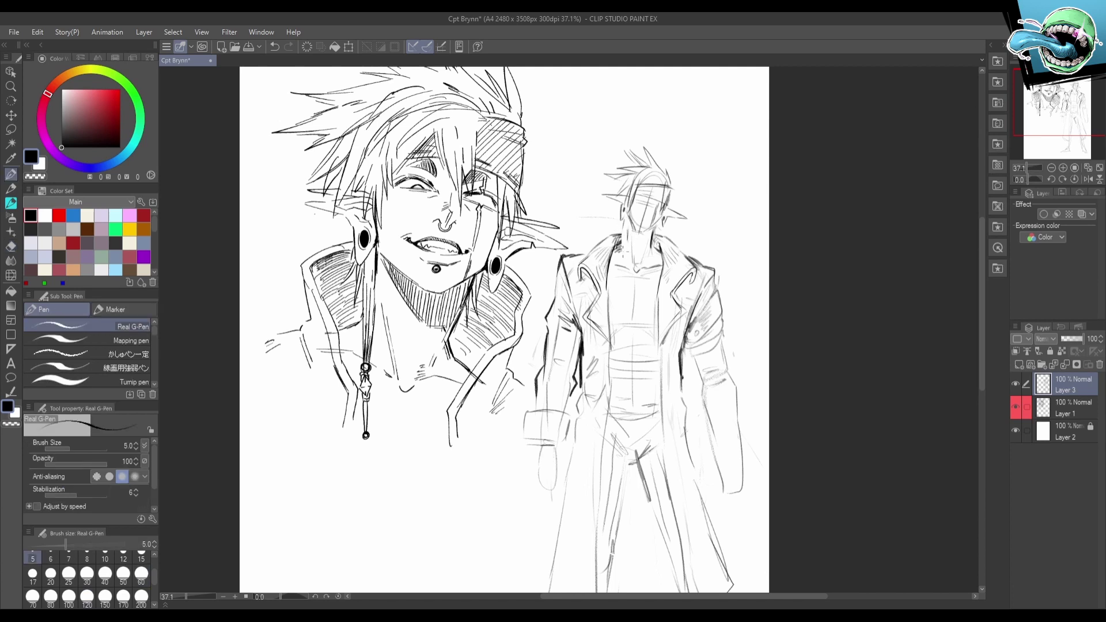
key(p)
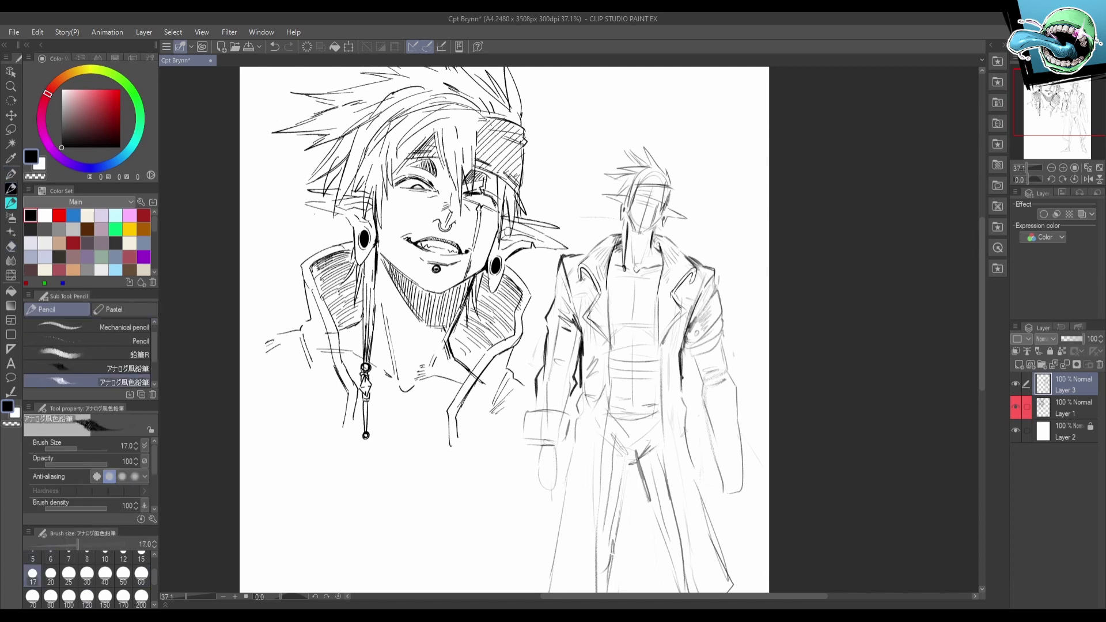
key(ctrl+z)
click(623, 268)
drag(624, 222, 624, 242)
Rework the pencil strokes on the coat's shoulder and upper sleeve above the lowered forearm.
drag(694, 256, 692, 215)
ctrl+click(661, 262)
drag(706, 302, 631, 341)
mouse_move(699, 399)
mouse_down()
mouse_move(695, 329)
mouse_move(704, 406)
mouse_up()
key(period)
key(ctrl+z)
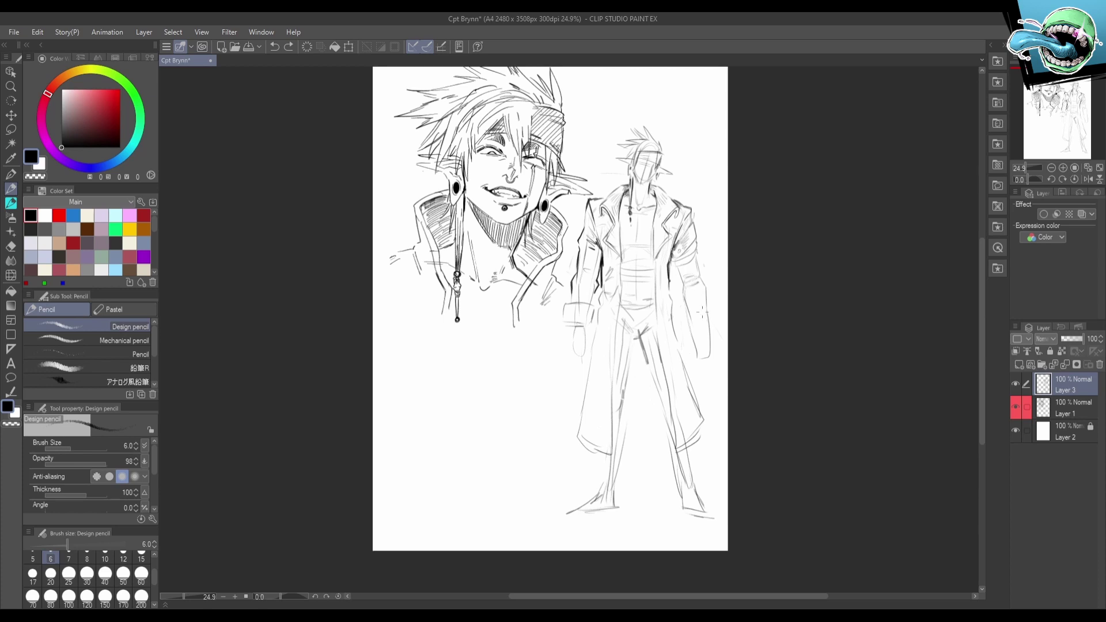
key(p)
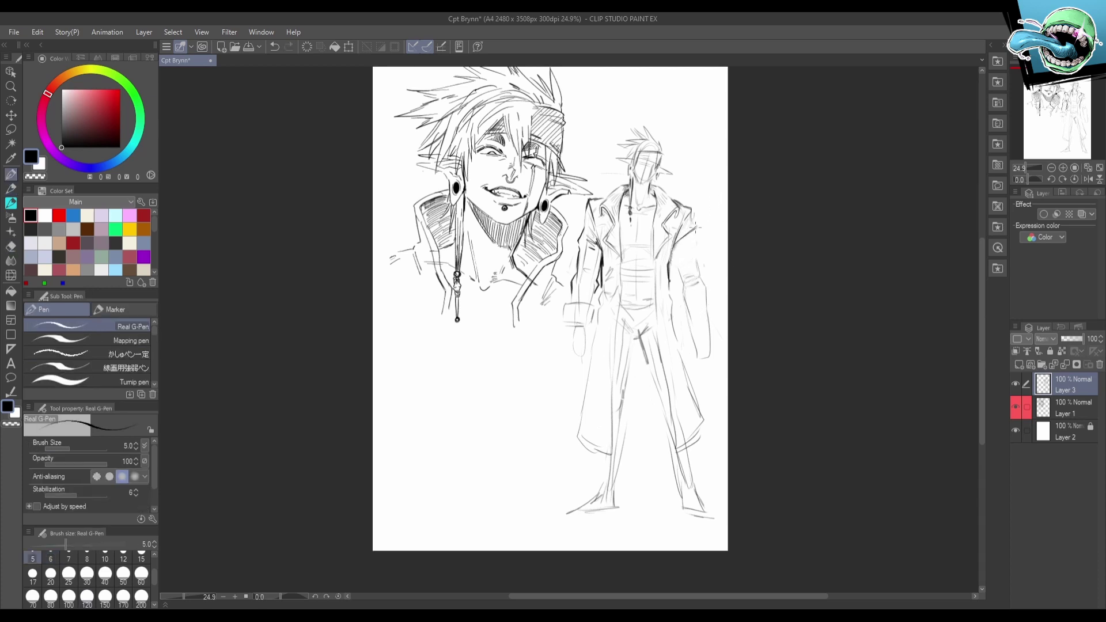
key(p)
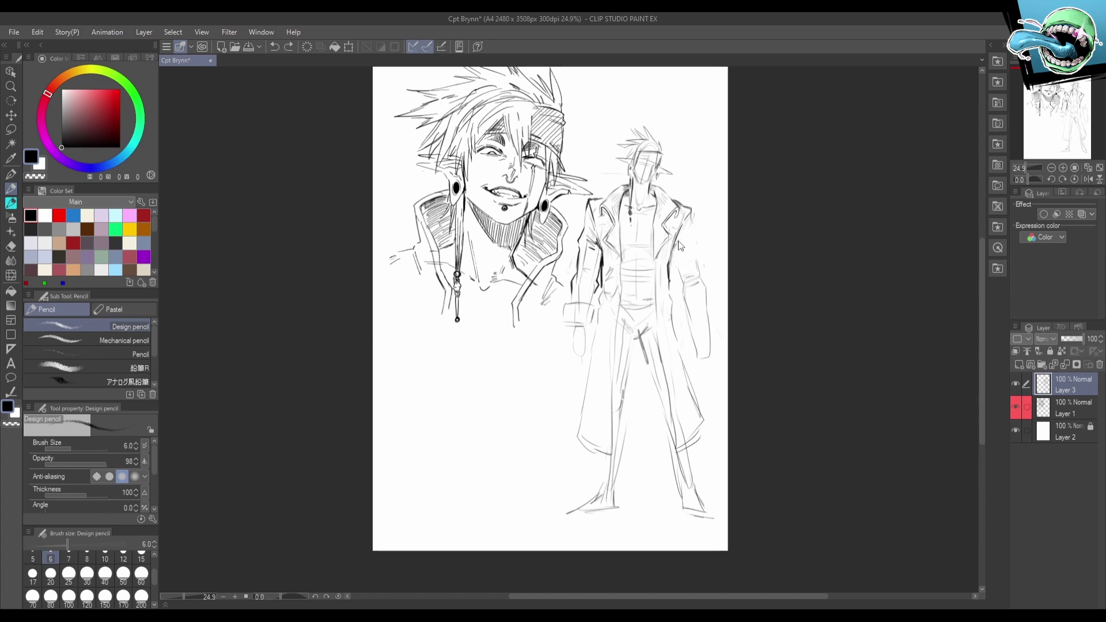
Draw a studded armband around the upper sleeve of the lowered arm with the Design pencil.
key(p)
key(p)
mouse_move(692, 230)
mouse_down()
mouse_move(673, 259)
mouse_move(698, 248)
mouse_move(676, 256)
mouse_move(678, 242)
mouse_move(695, 247)
mouse_move(682, 262)
mouse_move(700, 249)
mouse_move(694, 227)
mouse_up()
key(ctrl+z)
key(ctrl+z)
key(ctrl+z)
key(ctrl+z)
drag(668, 323, 674, 340)
Mirror the canvas view and try sketching a wider shape around the lowered forearm.
key(h)
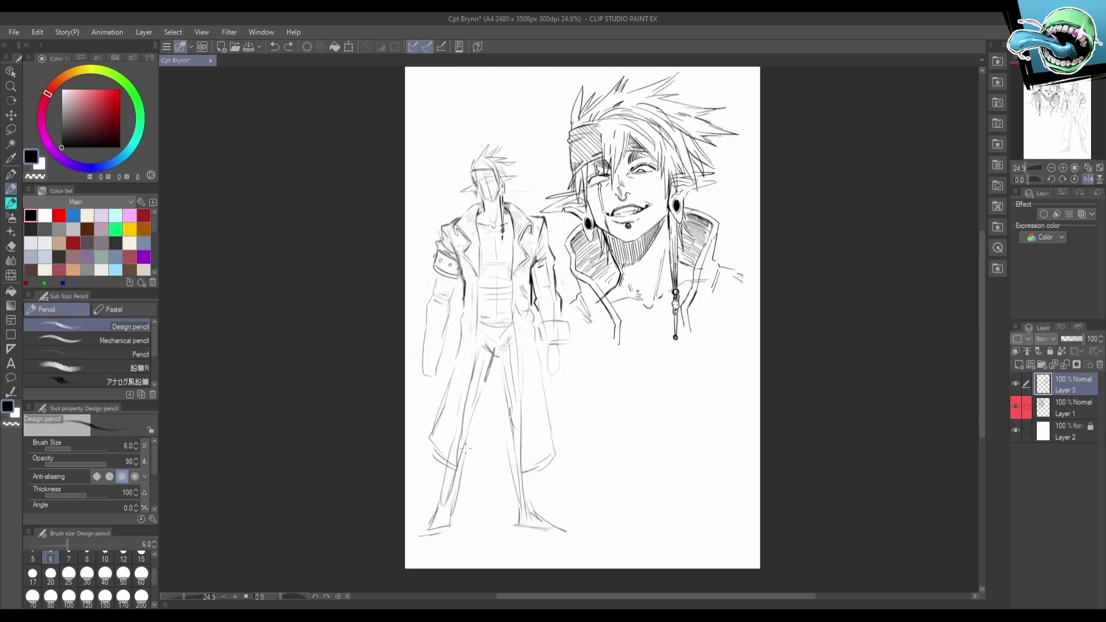
drag(486, 443, 510, 440)
mouse_move(461, 269)
mouse_down()
mouse_move(454, 275)
mouse_move(443, 341)
mouse_move(471, 340)
mouse_move(481, 282)
mouse_up()
key(ctrl+z)
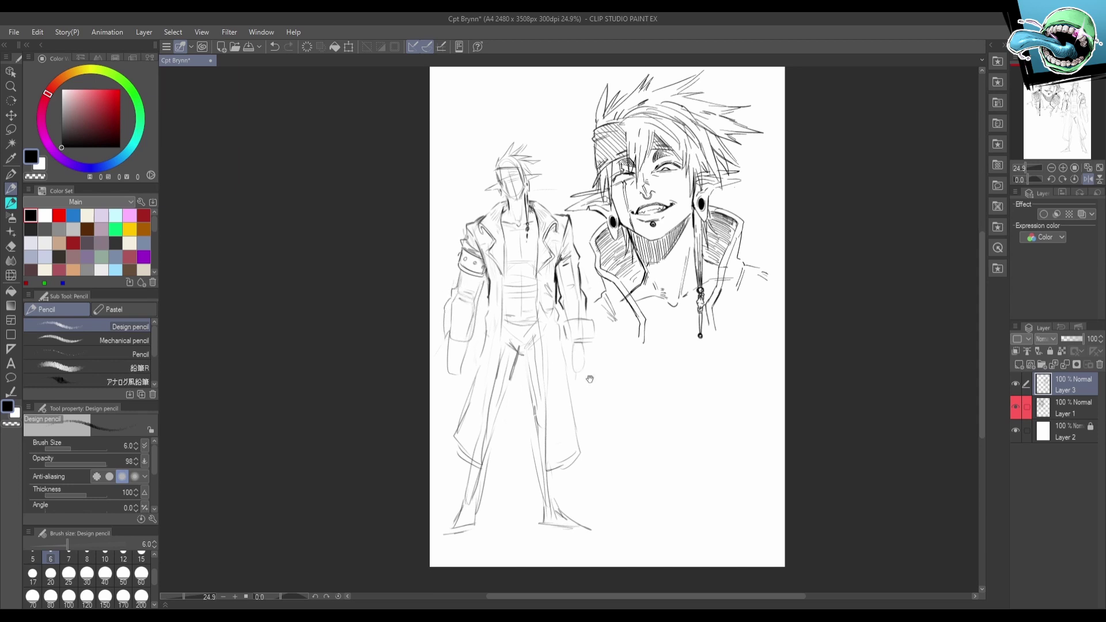
drag(590, 378, 592, 380)
key(ctrl+z)
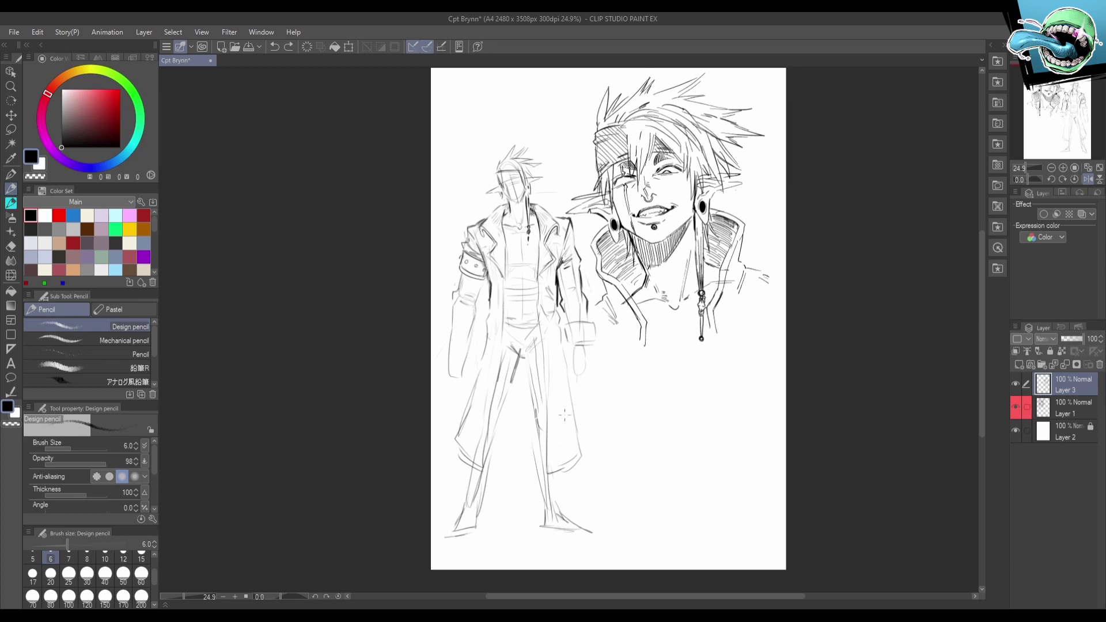
Erase the lowered forearm's old lines, redraw the forearm down to the wrist and restore the unmirrored view.
key(e)
mouse_move(468, 346)
mouse_down()
mouse_move(452, 353)
mouse_move(461, 342)
mouse_move(460, 377)
mouse_move(463, 348)
mouse_move(471, 353)
mouse_move(452, 344)
mouse_up()
key(p)
key(ctrl+z)
key(e)
key(p)
key(h)
mouse_move(694, 313)
mouse_down()
mouse_move(613, 335)
mouse_move(589, 366)
mouse_up()
key(ctrl+z)
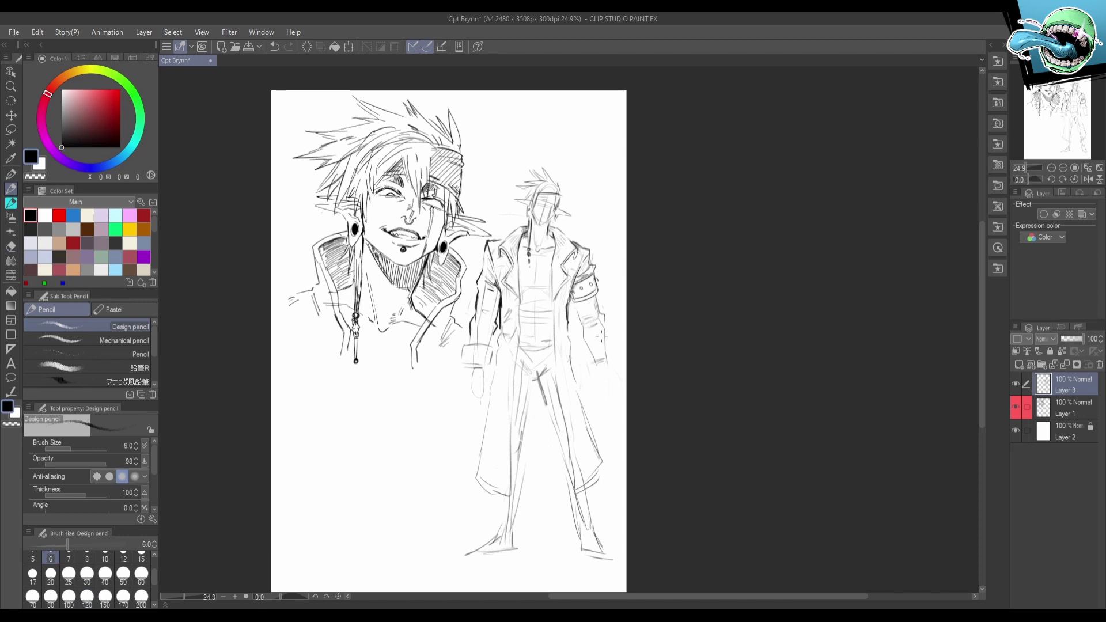
mouse_move(604, 333)
mouse_down()
mouse_move(606, 359)
mouse_move(597, 355)
mouse_up()
mouse_move(603, 318)
mouse_down()
mouse_move(595, 330)
mouse_move(624, 331)
mouse_move(640, 301)
mouse_up()
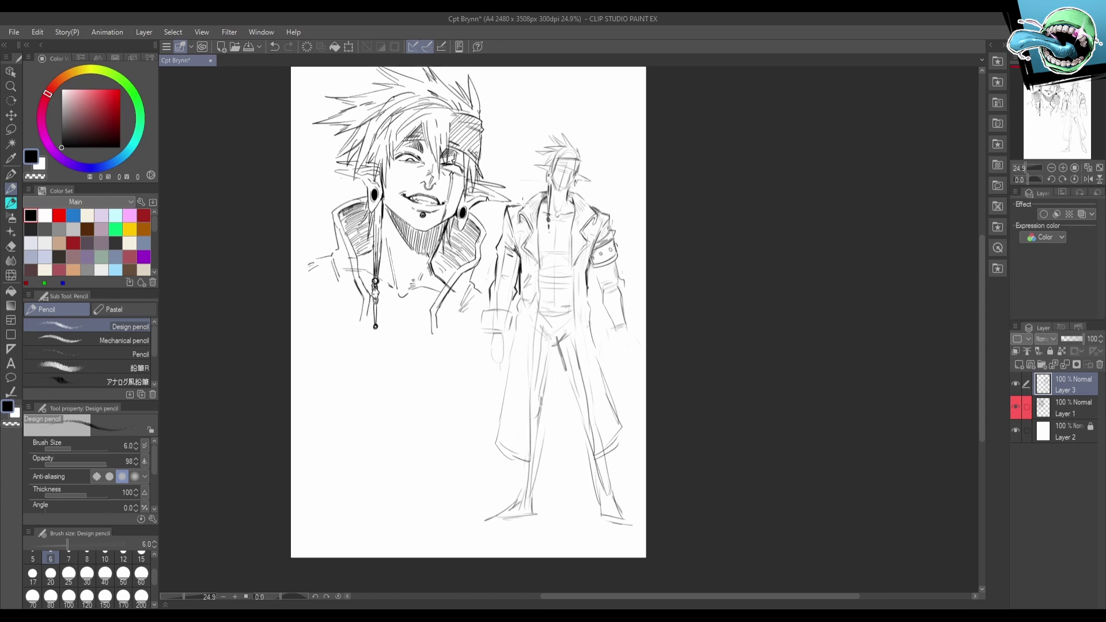
Shift the portrait on Layer 1 slightly to the left and make Layer 3 active again.
click(1055, 413)
drag(468, 220, 461, 209)
click(1071, 385)
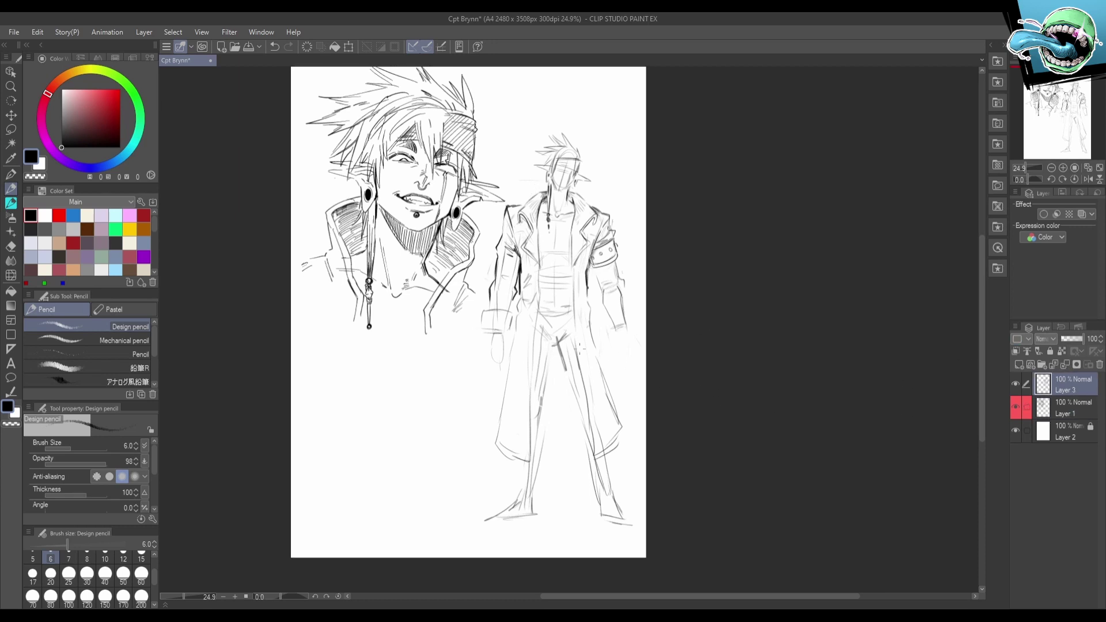
click(999, 82)
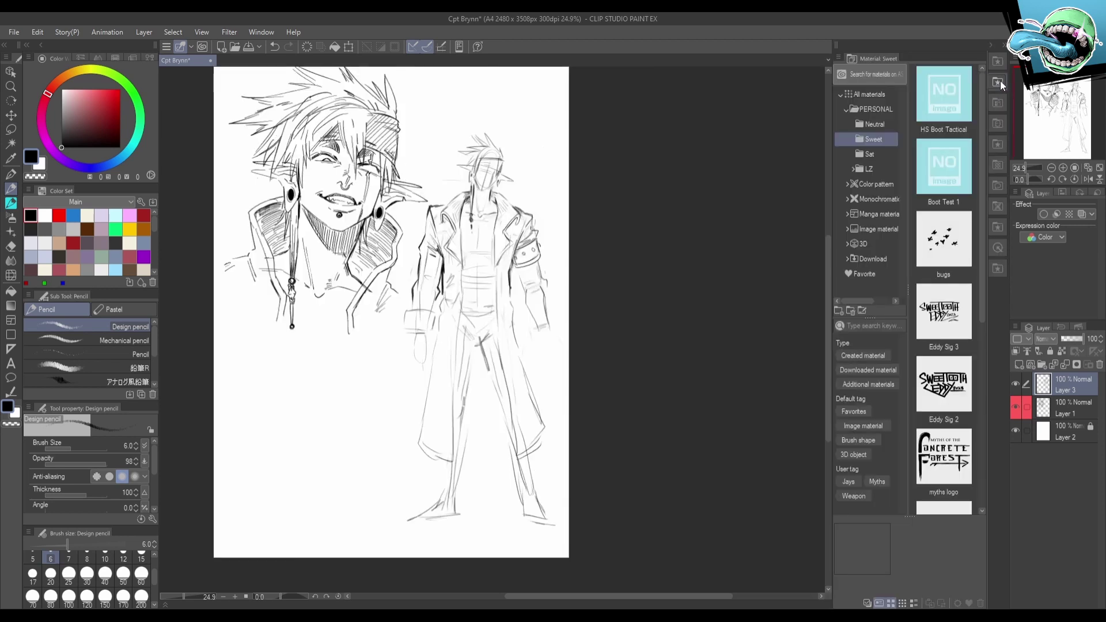
click(998, 85)
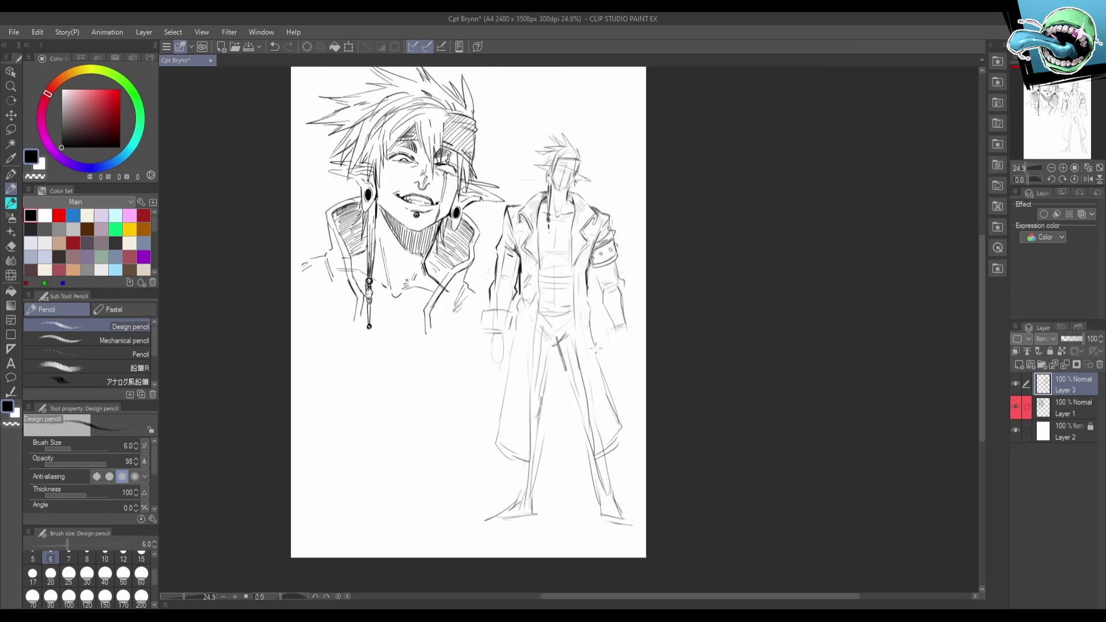
Sketch an open hand with spread fingers at the end of the lowered, armbanded arm.
key(p)
key(p)
mouse_move(610, 339)
mouse_down()
mouse_move(614, 349)
mouse_move(633, 344)
mouse_move(614, 349)
mouse_move(639, 365)
mouse_move(646, 333)
mouse_up()
key(ctrl+z)
drag(634, 338, 642, 331)
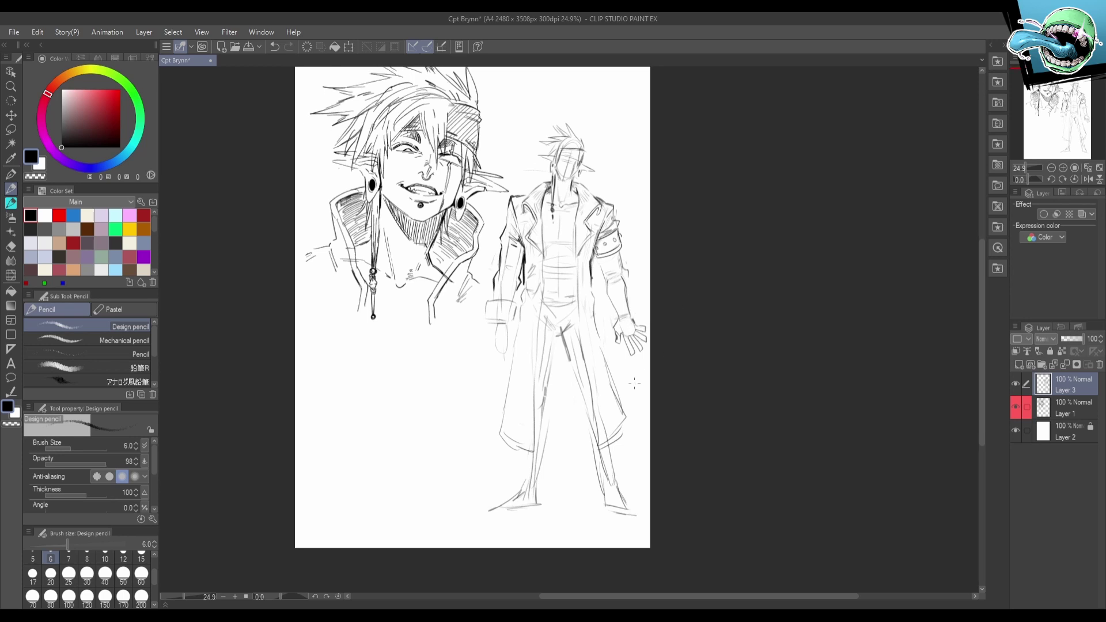
Erase the other arm's placeholder hand and sketch a relaxed hand with curled fingers below its cuff.
key(e)
mouse_move(499, 327)
mouse_down()
mouse_move(505, 352)
mouse_move(498, 332)
mouse_up()
key(p)
mouse_move(505, 317)
mouse_down()
mouse_move(506, 352)
mouse_move(489, 336)
mouse_move(500, 358)
mouse_up()
key(ctrl+z)
drag(614, 390, 598, 416)
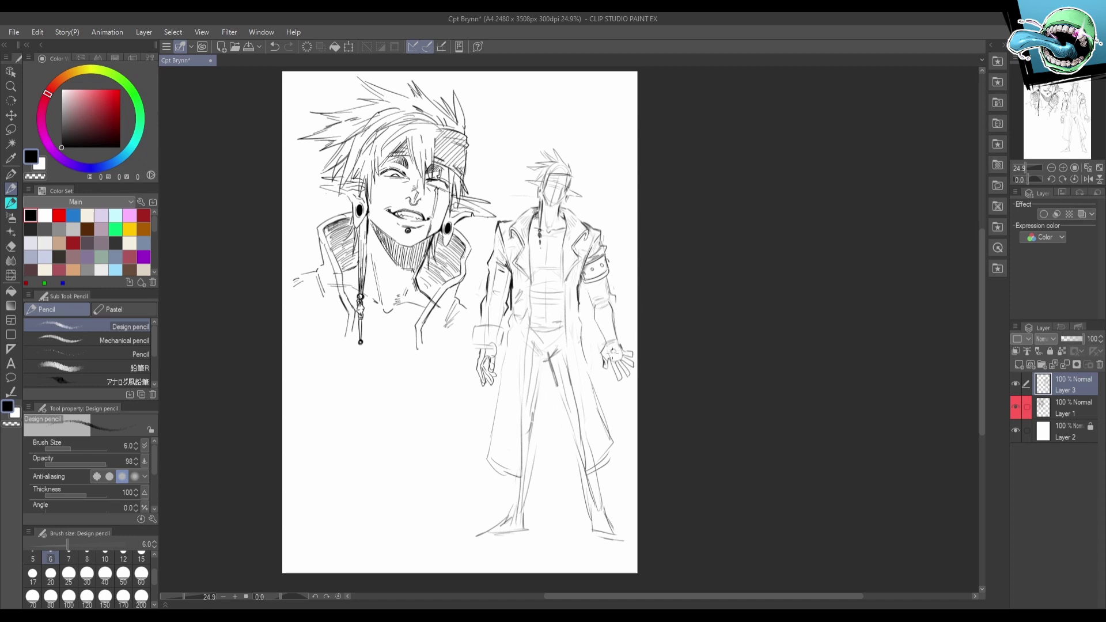
Refine the palm markings and fingers of the open, spread hand.
scroll(625, 334, up, 3)
mouse_move(609, 369)
mouse_down()
mouse_move(615, 356)
mouse_move(599, 364)
mouse_move(606, 379)
mouse_move(615, 372)
mouse_up()
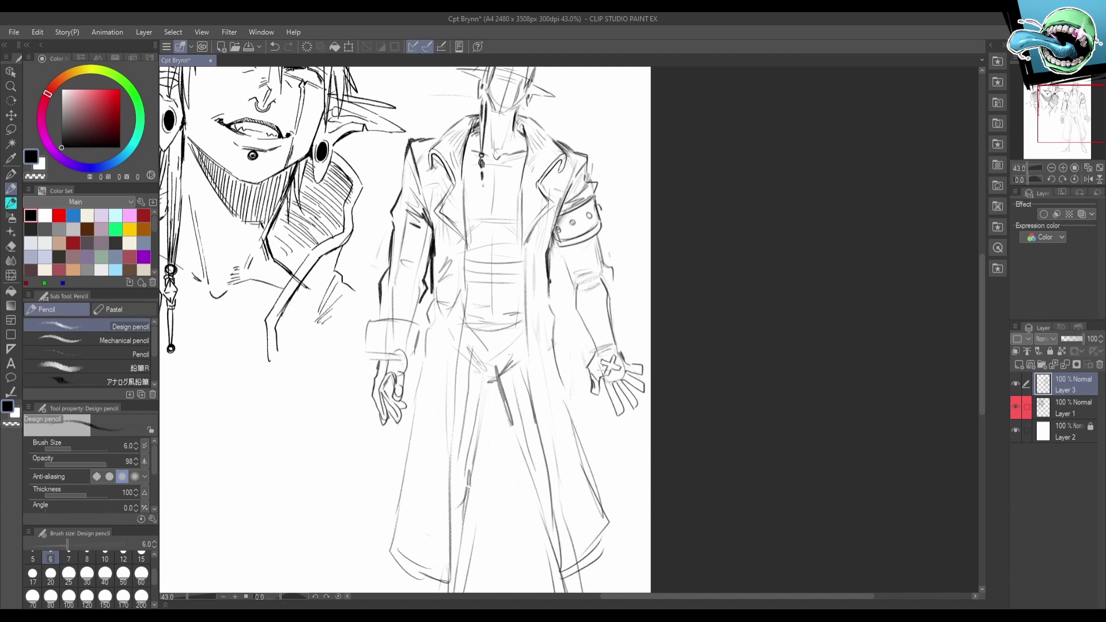
key(ctrl+z)
mouse_move(607, 381)
mouse_down()
mouse_move(620, 409)
mouse_move(634, 405)
mouse_up()
Draw a wide folded cuff around the open hand's wrist and switch to the Hard eraser.
mouse_move(626, 379)
mouse_down()
mouse_move(639, 387)
mouse_move(641, 370)
mouse_move(593, 383)
mouse_move(596, 355)
mouse_up()
scroll(593, 359, down, 3)
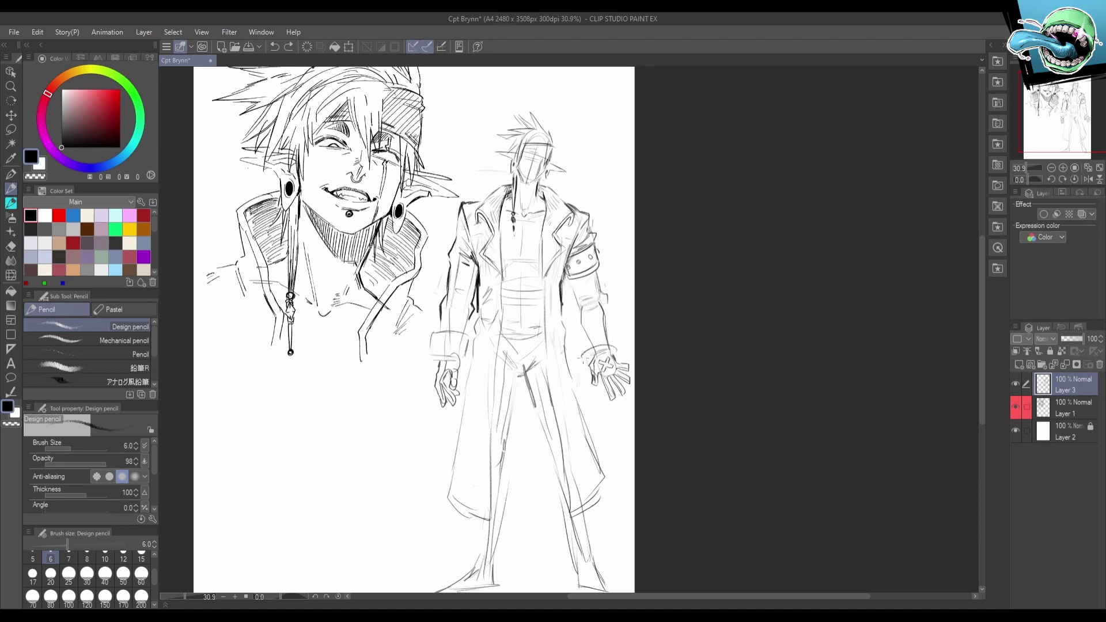
mouse_move(619, 346)
mouse_down()
mouse_move(593, 340)
mouse_move(584, 358)
mouse_move(622, 343)
mouse_move(584, 357)
mouse_move(577, 347)
mouse_move(619, 324)
mouse_up()
drag(619, 324, 621, 340)
key(e)
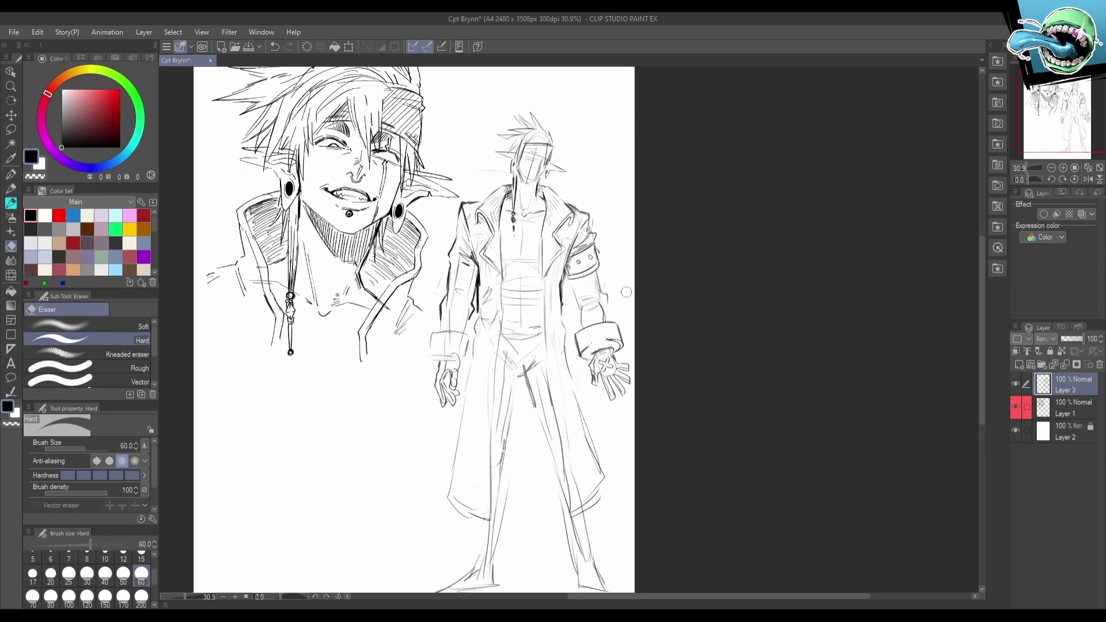
Draw a wide folded cuff around the relaxed hand's wrist to match the other sleeve.
key(p)
mouse_move(432, 333)
mouse_down()
mouse_move(430, 357)
mouse_move(460, 355)
mouse_up()
mouse_move(453, 355)
mouse_down()
mouse_move(471, 357)
mouse_move(441, 363)
mouse_move(453, 357)
mouse_up()
drag(571, 380, 547, 422)
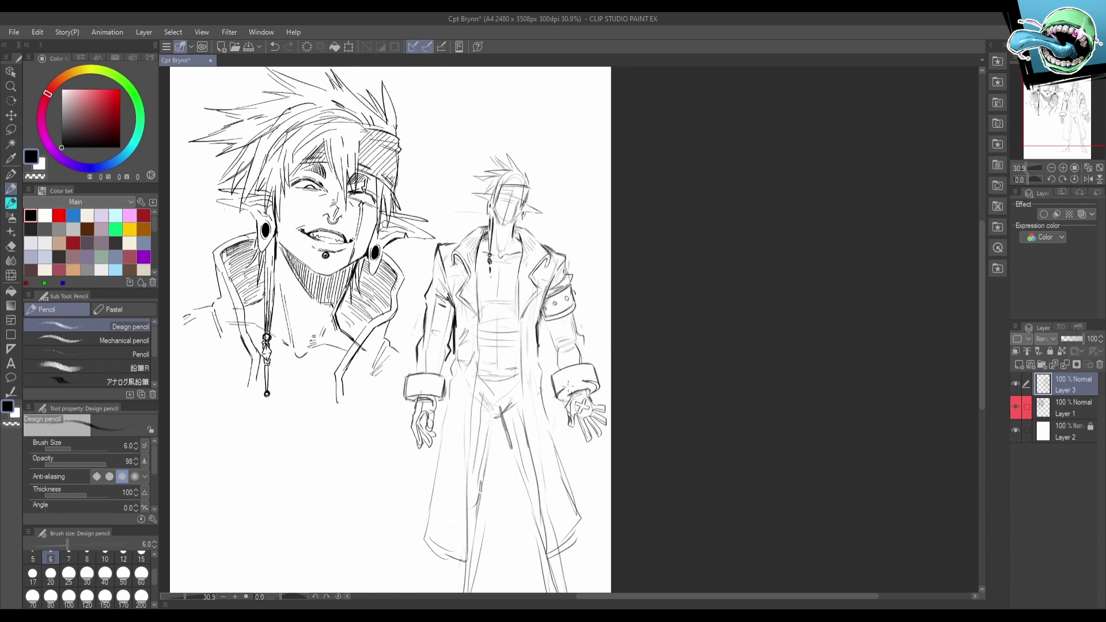
Clean up the cuff edges and add fold lines to the relaxed arm's lower sleeve.
key(e)
drag(561, 385, 594, 383)
key(p)
key(e)
mouse_move(436, 379)
mouse_down()
mouse_move(411, 382)
mouse_move(416, 372)
mouse_move(436, 373)
mouse_move(403, 402)
mouse_move(444, 374)
mouse_move(416, 375)
mouse_move(443, 370)
mouse_up()
key(p)
drag(452, 351, 441, 373)
mouse_move(435, 333)
mouse_down()
mouse_move(450, 350)
mouse_move(440, 316)
mouse_move(422, 360)
mouse_up()
Rough in the armbanded arm's lower sleeve and lighten its forearm lines with the Soft eraser.
key(e)
key(p)
mouse_move(556, 320)
mouse_down()
mouse_move(549, 363)
mouse_move(557, 367)
mouse_move(554, 350)
mouse_move(557, 367)
mouse_move(546, 355)
mouse_move(554, 347)
mouse_move(589, 358)
mouse_move(559, 366)
mouse_up()
key(ctrl+z)
key(e)
key(p)
mouse_move(574, 316)
mouse_down()
mouse_move(579, 338)
mouse_move(620, 299)
mouse_up()
key(e)
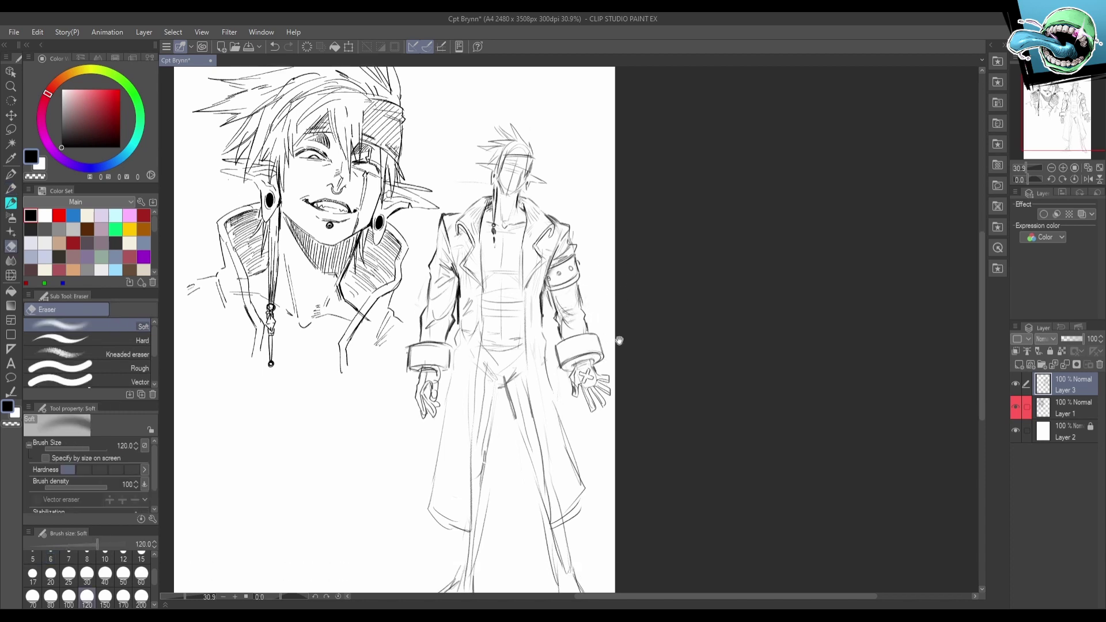
mouse_move(619, 340)
mouse_down()
mouse_move(618, 319)
mouse_move(613, 353)
mouse_up()
drag(563, 300, 553, 314)
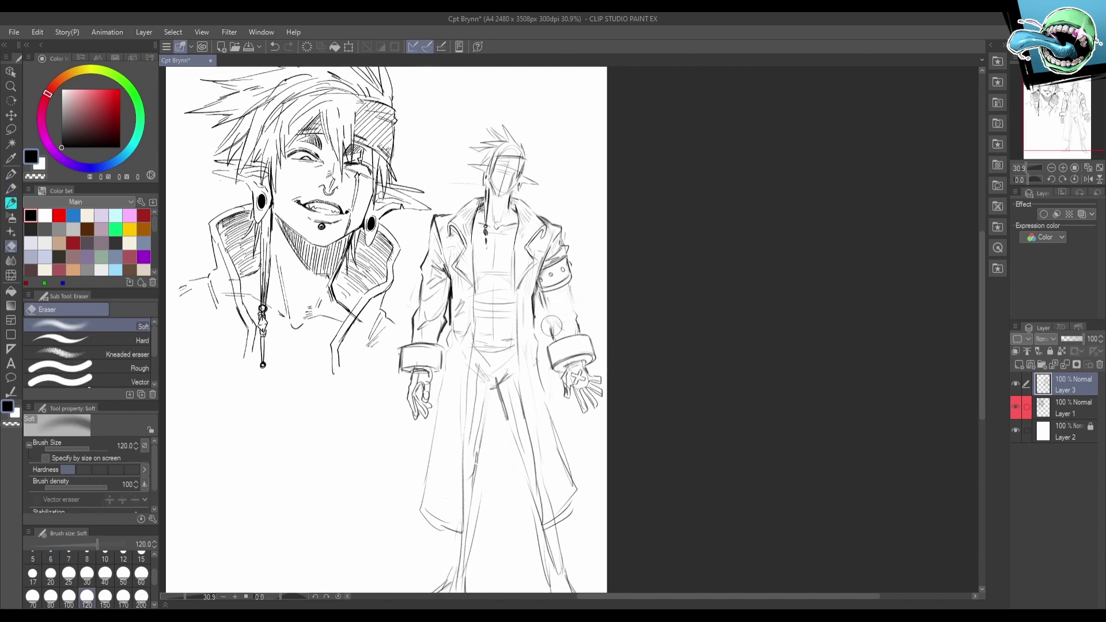
Sketch crossed straps wrapping the sleeve between the armband and the cuff with the Design pencil.
key(p)
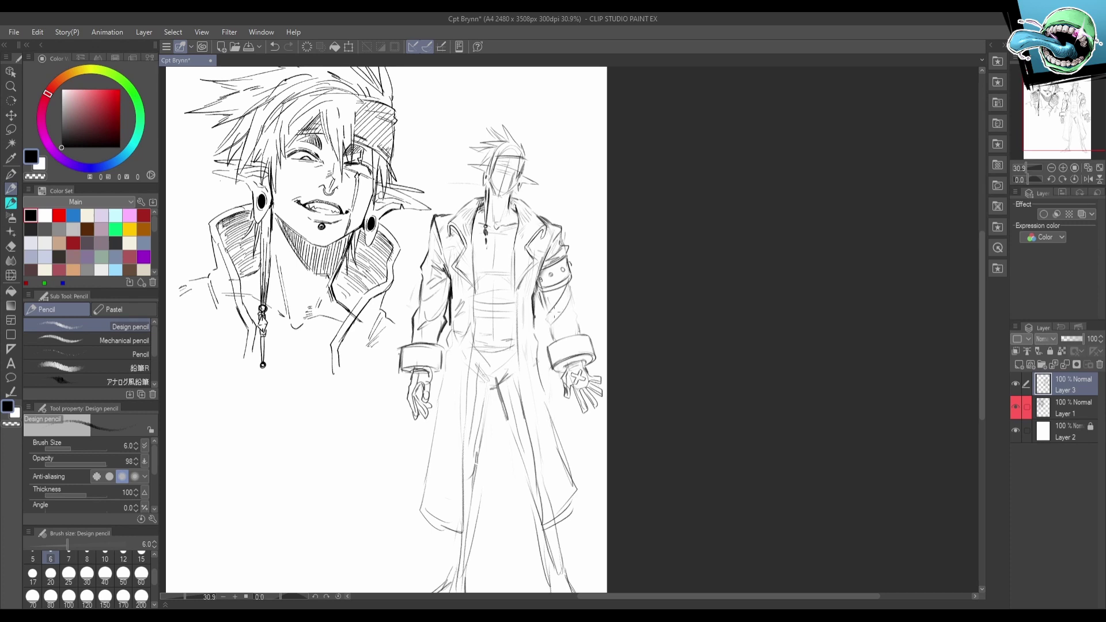
drag(544, 295, 565, 292)
key(ctrl+z)
drag(551, 314, 553, 316)
drag(568, 296, 563, 320)
mouse_move(573, 305)
mouse_down()
mouse_move(568, 316)
mouse_move(552, 307)
mouse_up()
drag(569, 294, 560, 309)
key(e)
key(p)
mouse_move(551, 267)
mouse_down()
mouse_move(576, 249)
mouse_move(547, 269)
mouse_up()
drag(559, 263, 554, 262)
mouse_move(574, 247)
mouse_down()
mouse_move(559, 256)
mouse_move(553, 284)
mouse_move(569, 272)
mouse_move(541, 316)
mouse_move(545, 344)
mouse_up()
mouse_move(572, 304)
mouse_down()
mouse_move(579, 334)
mouse_move(538, 383)
mouse_up()
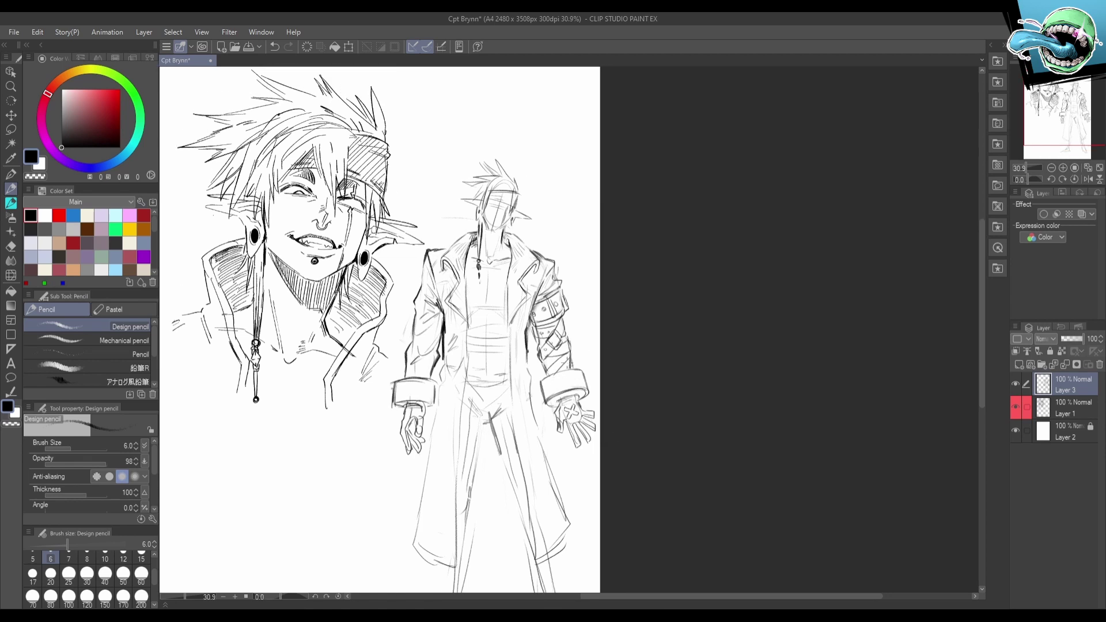
Erase stray lines around the strapped forearm and retouch the coat edge beside it.
key(e)
mouse_move(566, 340)
mouse_down()
mouse_move(576, 366)
mouse_move(548, 374)
mouse_move(557, 363)
mouse_move(580, 371)
mouse_move(542, 379)
mouse_up()
key(p)
mouse_move(546, 377)
mouse_down()
mouse_move(579, 367)
mouse_move(547, 373)
mouse_move(568, 367)
mouse_move(564, 352)
mouse_move(535, 372)
mouse_up()
Draw a blocky, brick-like band pattern around both coat cuffs with the Real G-Pen.
key(h)
mouse_move(749, 442)
mouse_down()
mouse_move(643, 422)
mouse_move(601, 375)
mouse_move(623, 402)
mouse_up()
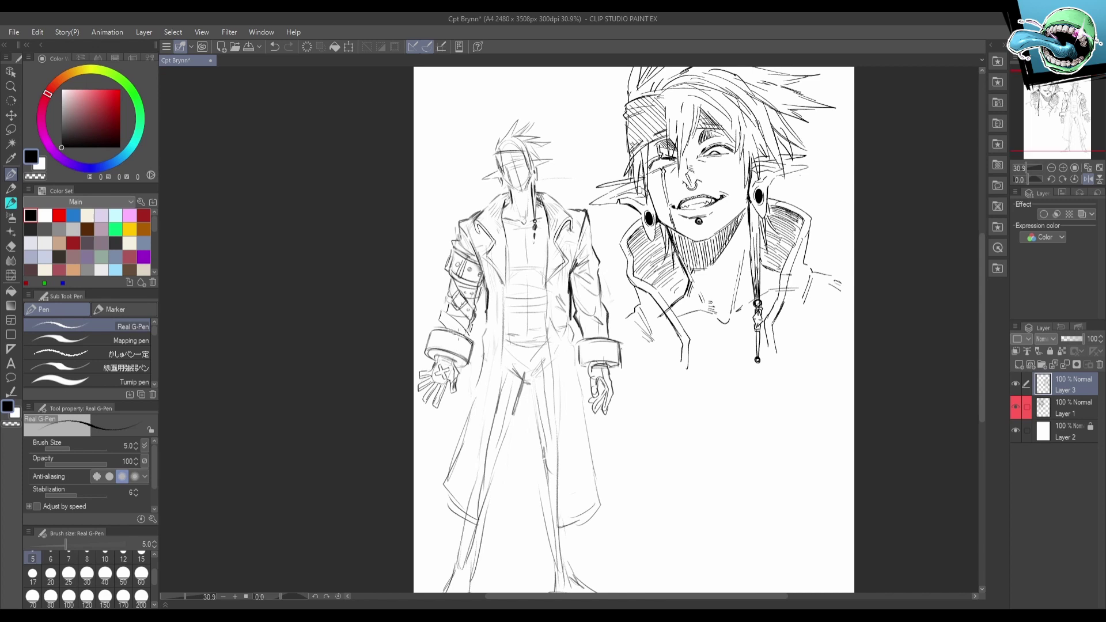
key(h)
drag(723, 310, 661, 329)
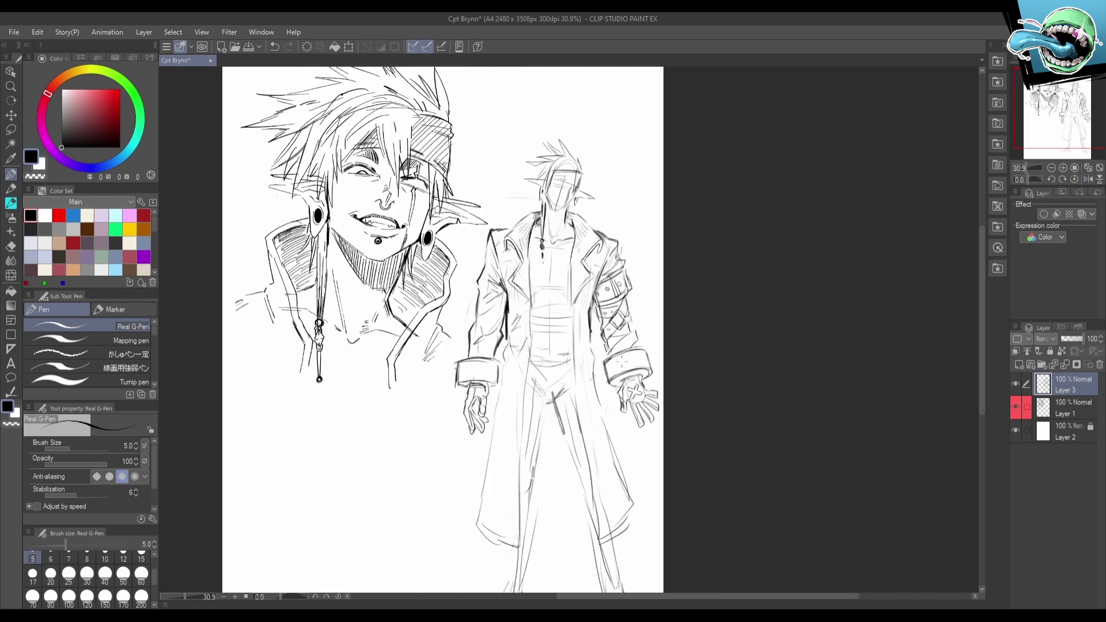
drag(603, 367, 656, 358)
key(ctrl+z)
mouse_move(455, 365)
mouse_down()
mouse_move(503, 361)
mouse_move(464, 376)
mouse_move(472, 364)
mouse_move(484, 367)
mouse_move(479, 379)
mouse_move(487, 362)
mouse_move(480, 375)
mouse_move(497, 370)
mouse_up()
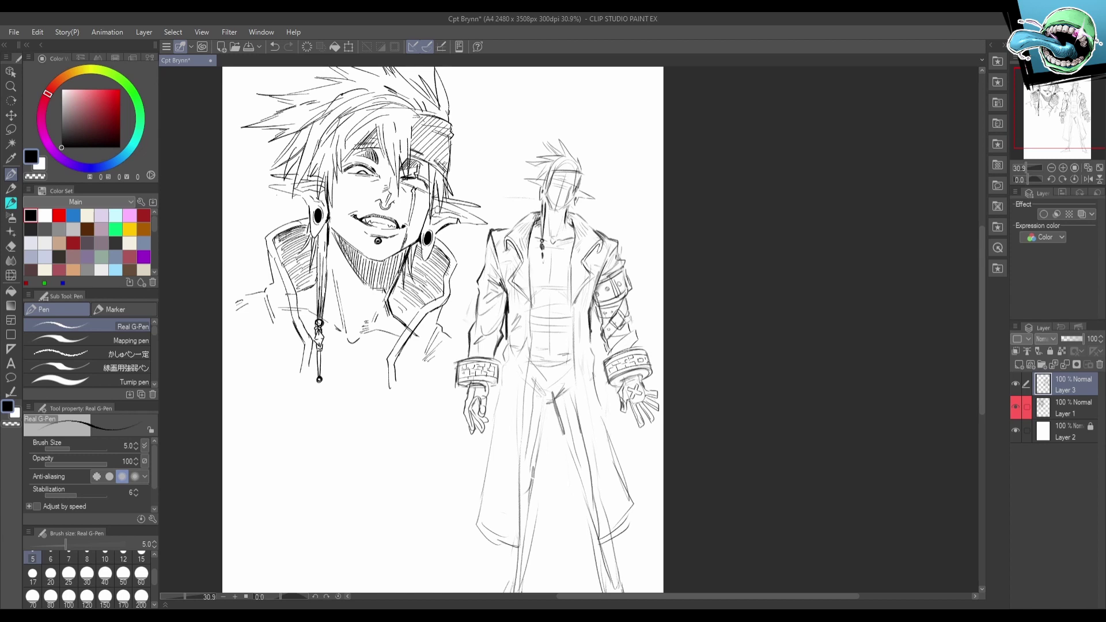
Add a small diamond-shaped stud to each of the coat's lapels.
drag(588, 417, 583, 426)
drag(635, 459, 638, 417)
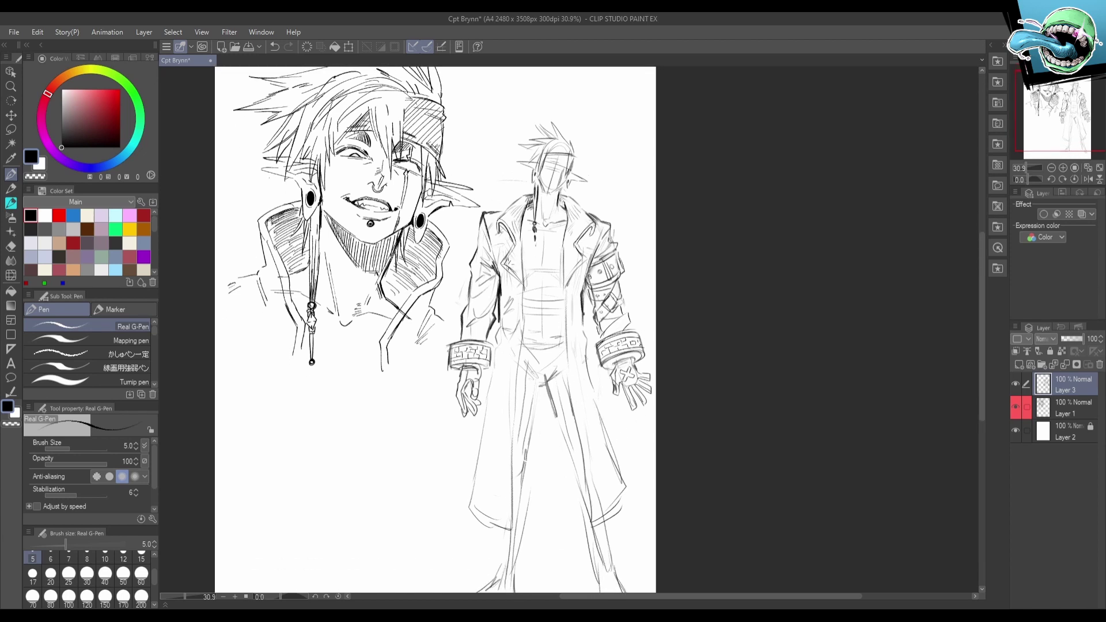
drag(509, 267, 577, 264)
key(ctrl+z)
key(ctrl+z)
drag(577, 258, 581, 263)
drag(510, 261, 562, 266)
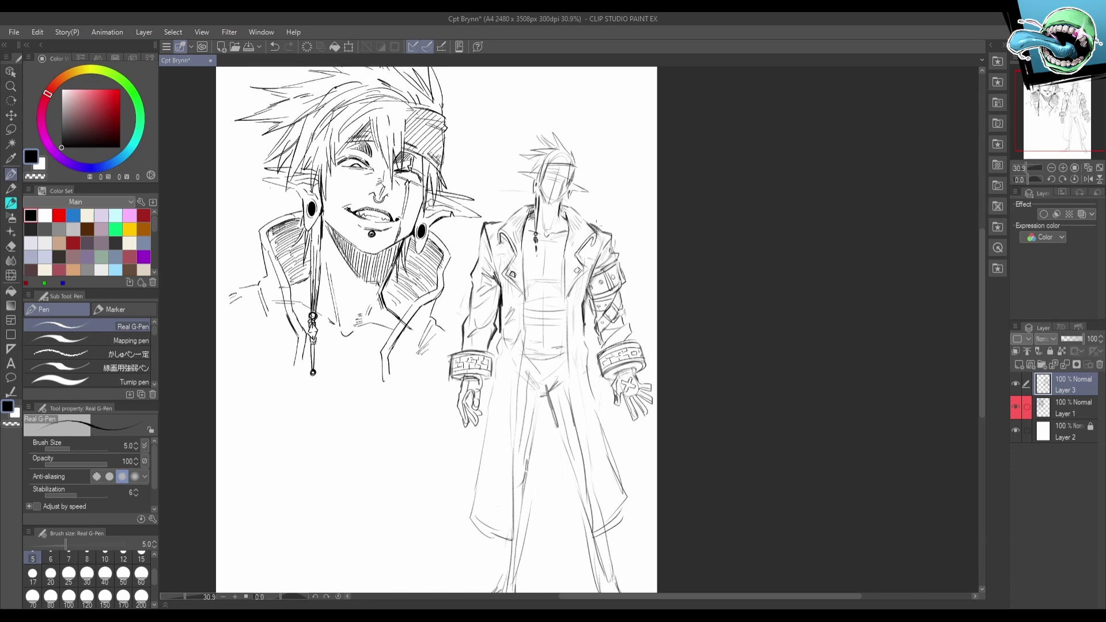
Draw a choker, a hanging pendant chain and dark necklace beads around the figure's neck.
key(ctrl+z)
mouse_move(540, 218)
mouse_down()
mouse_move(559, 216)
mouse_move(542, 252)
mouse_up()
mouse_move(559, 218)
mouse_down()
mouse_move(543, 250)
mouse_move(560, 213)
mouse_up()
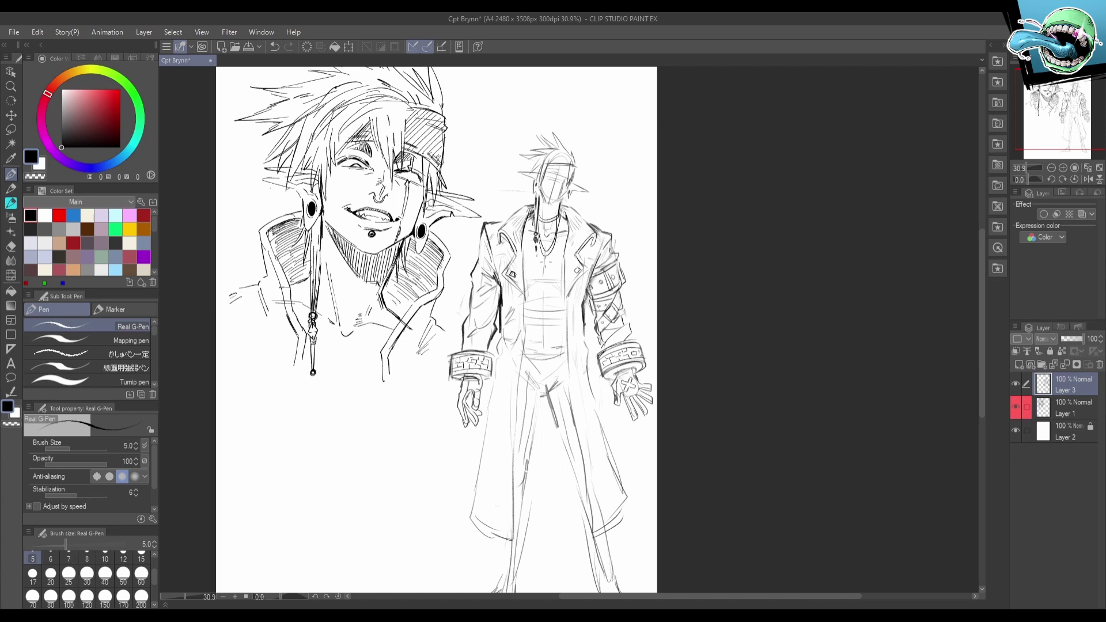
mouse_move(545, 257)
mouse_down()
mouse_move(562, 219)
mouse_move(556, 235)
mouse_move(544, 232)
mouse_move(553, 228)
mouse_up()
key(ctrl+z)
key(ctrl+z)
click(88, 381)
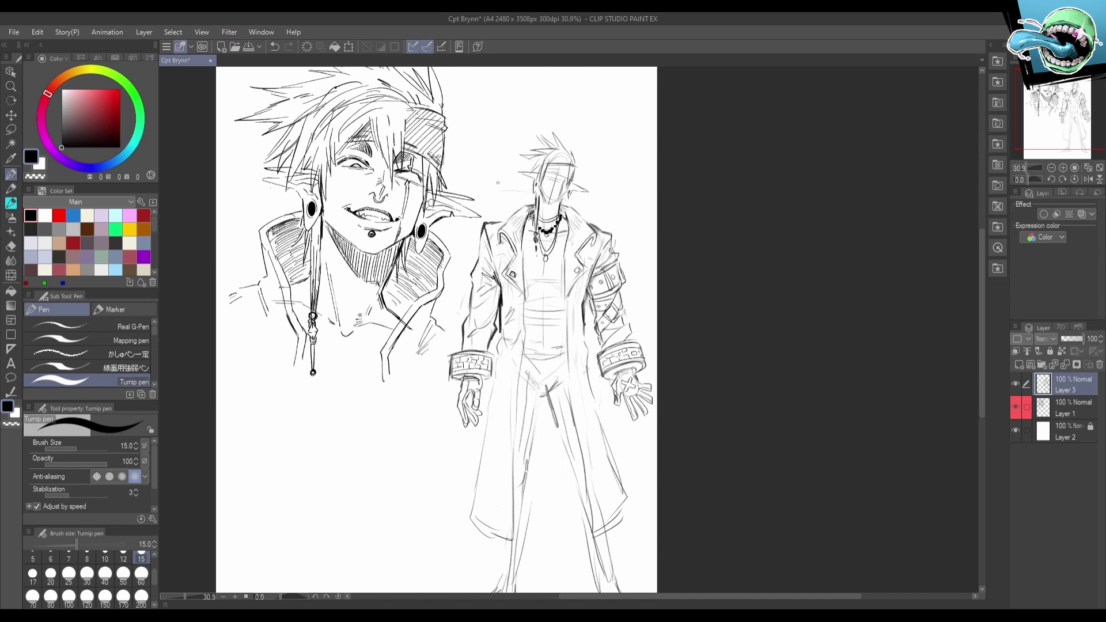
drag(382, 302, 386, 311)
key(ctrl+z)
Darken the coat's two inner front edges with the analog colour pencil at size 17.
drag(580, 393, 567, 433)
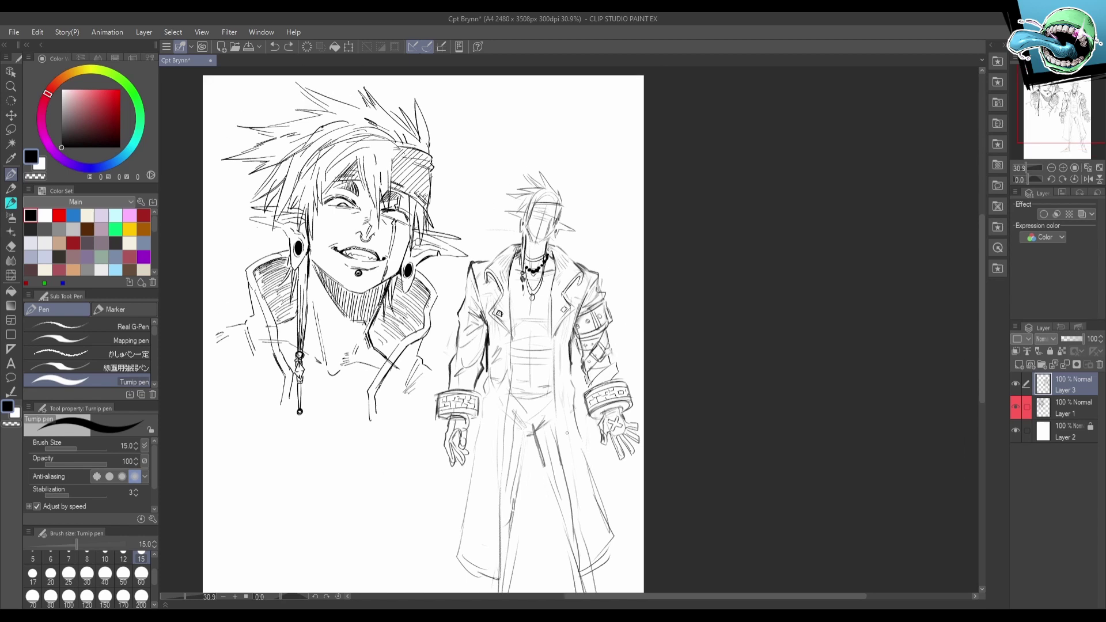
drag(517, 257, 523, 265)
drag(565, 403, 560, 322)
key(p)
key(ctrl+z)
drag(508, 244, 507, 288)
key(p)
key(p)
key(p)
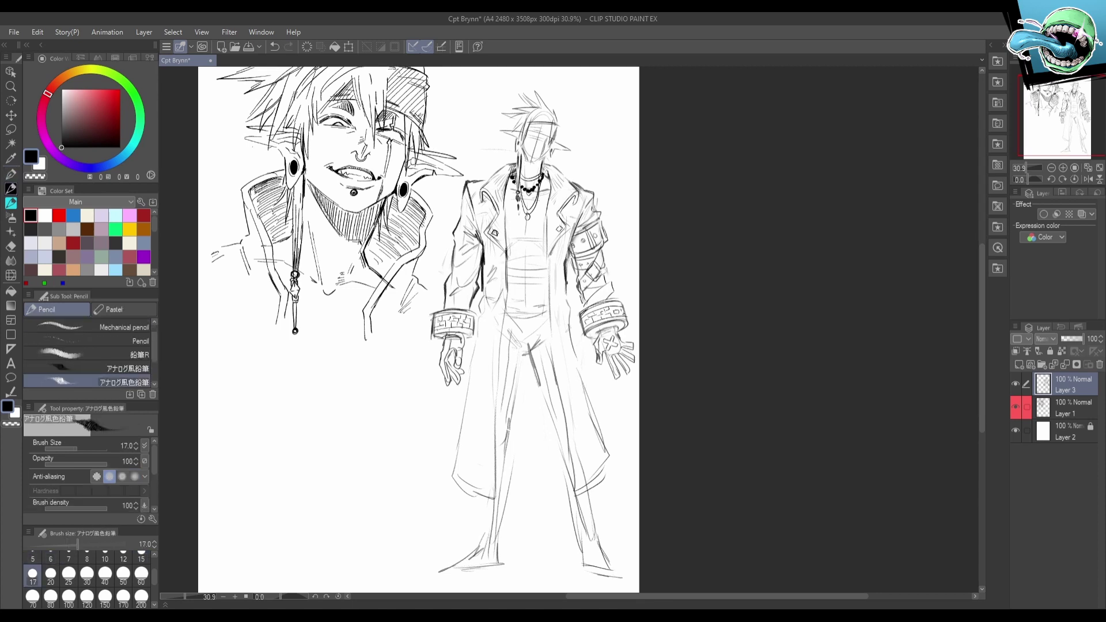
drag(505, 210, 506, 258)
key(ctrl+z)
drag(548, 227, 548, 322)
key(ctrl+z)
drag(548, 284, 559, 397)
drag(507, 297, 495, 444)
drag(497, 363, 495, 470)
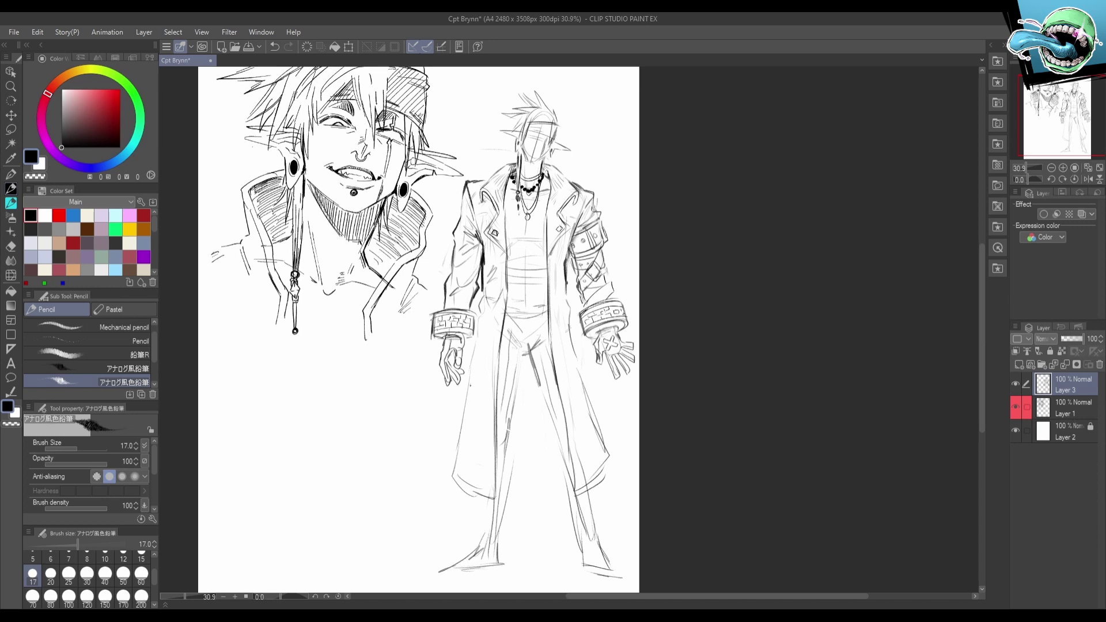
Darken the outer contours of the coat's skirt and erase a gap in its side line.
drag(469, 389, 455, 474)
drag(460, 430, 452, 474)
mouse_move(477, 351)
mouse_down()
mouse_move(466, 387)
mouse_move(472, 354)
mouse_up()
drag(482, 308, 477, 322)
drag(484, 289, 478, 309)
drag(561, 282, 589, 404)
key(p)
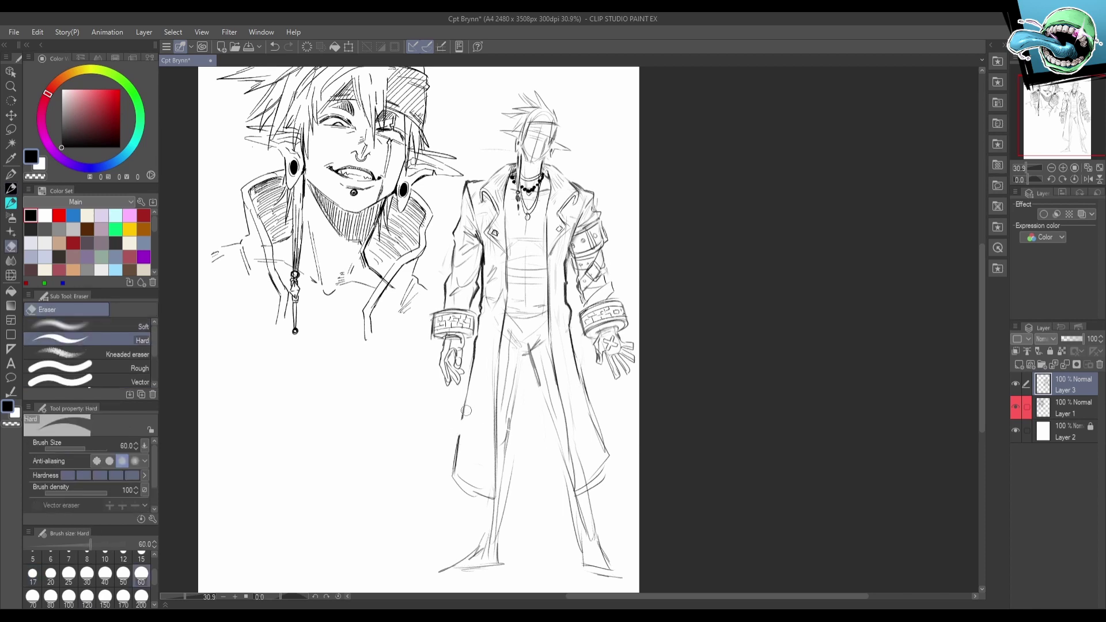
key(p)
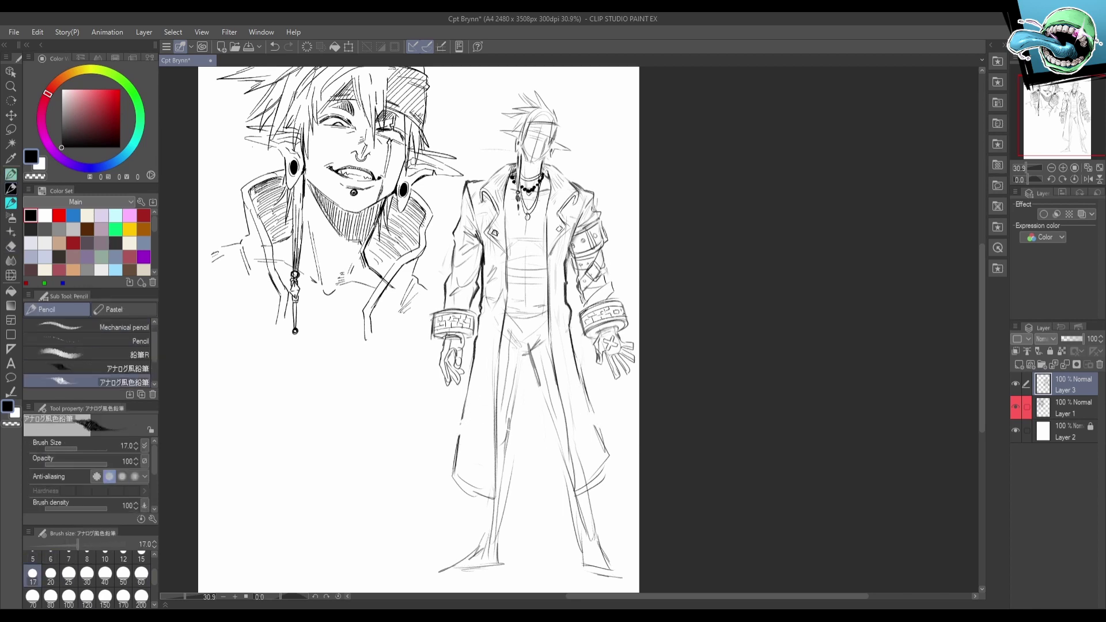
Draw angled tabs with round studs on both sides of the coat's skirt and trace the jagged hem.
mouse_move(473, 422)
mouse_down()
mouse_move(454, 438)
mouse_move(475, 428)
mouse_up()
mouse_move(580, 403)
mouse_down()
mouse_move(582, 424)
mouse_move(596, 428)
mouse_move(590, 411)
mouse_up()
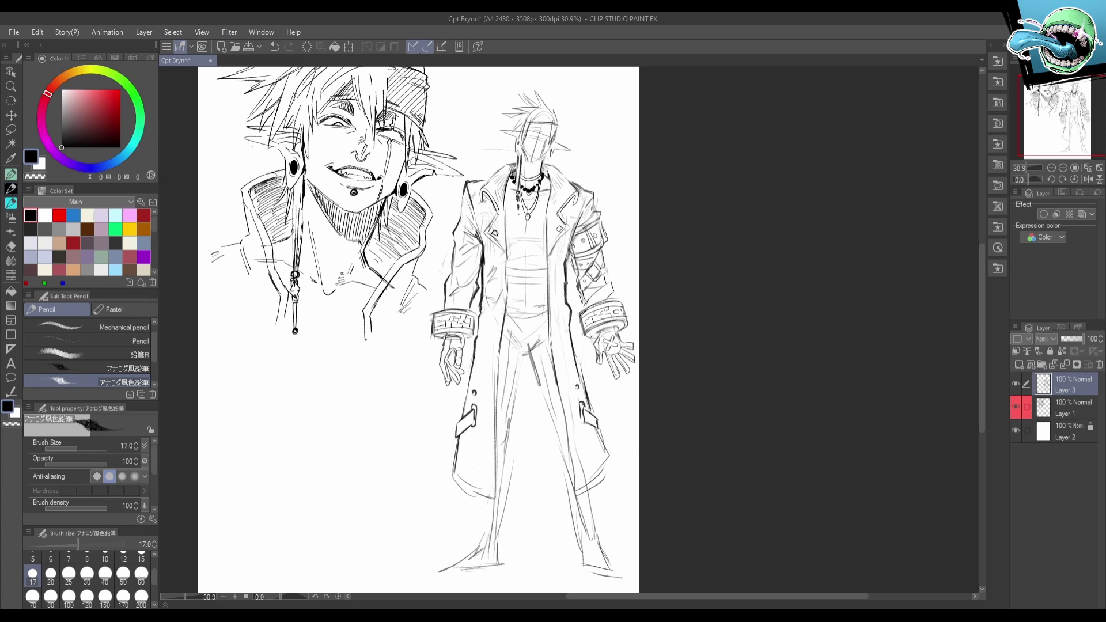
mouse_move(453, 472)
mouse_down()
mouse_move(486, 490)
mouse_move(506, 253)
mouse_move(554, 347)
mouse_move(580, 472)
mouse_move(605, 455)
mouse_up()
drag(577, 492, 612, 458)
drag(568, 314, 562, 331)
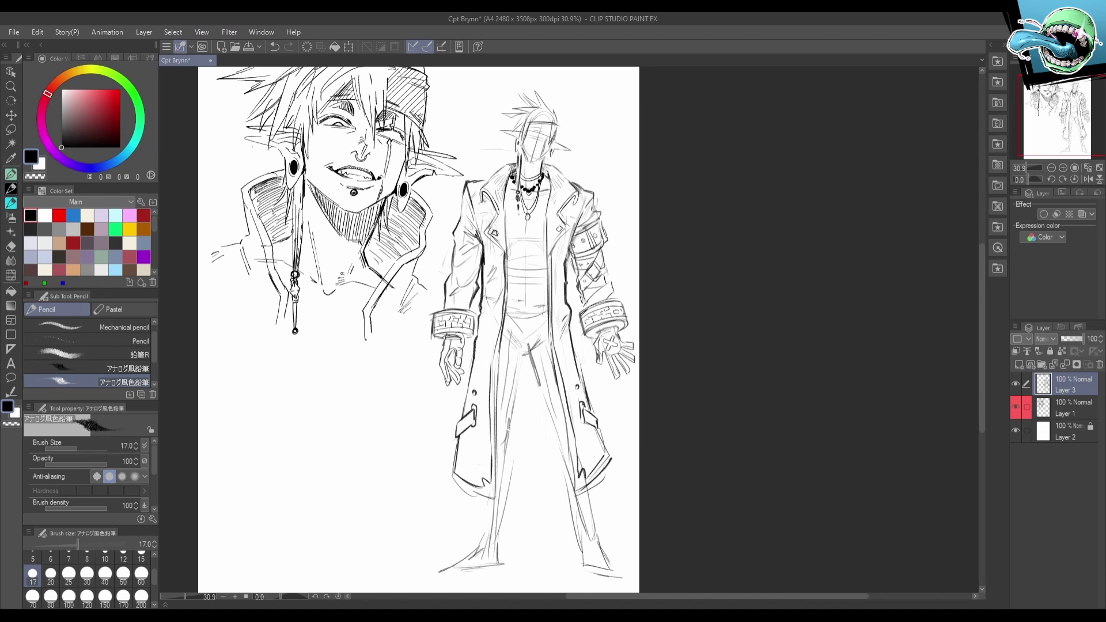
Sketch pocket and fold lines at the coat's hips and front edges with the Design pencil.
key(p)
drag(483, 309, 490, 332)
mouse_move(479, 323)
mouse_down()
mouse_move(487, 336)
mouse_move(497, 320)
mouse_up()
drag(567, 302, 558, 312)
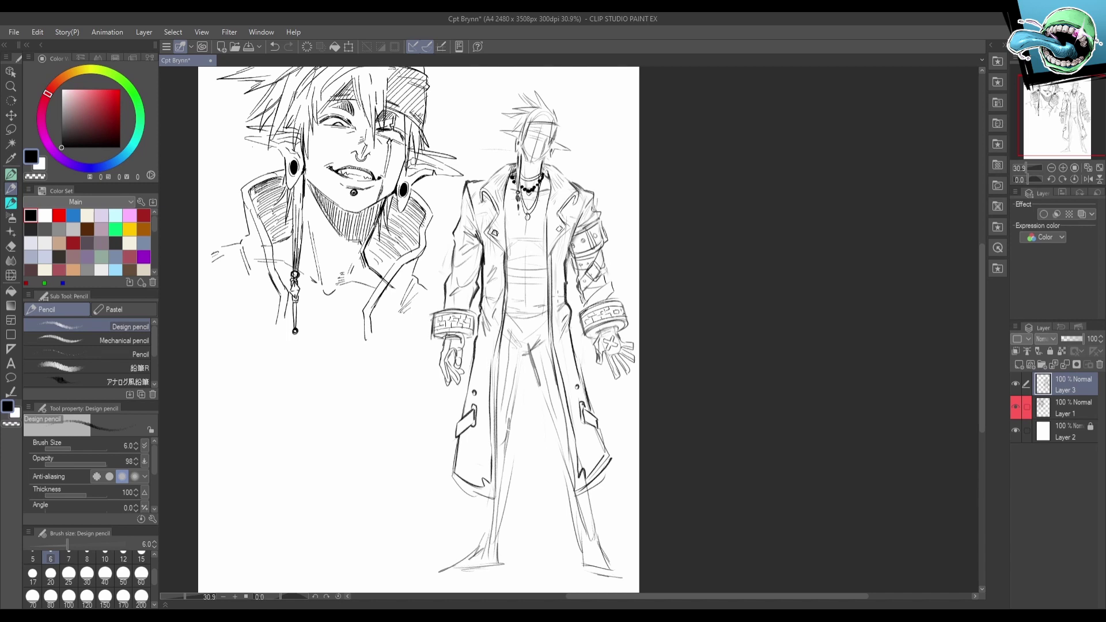
drag(567, 247, 559, 261)
drag(564, 318, 558, 344)
drag(564, 312, 561, 348)
mouse_move(495, 313)
mouse_down()
mouse_move(483, 347)
mouse_move(491, 323)
mouse_up()
drag(497, 314, 484, 352)
drag(590, 340, 585, 412)
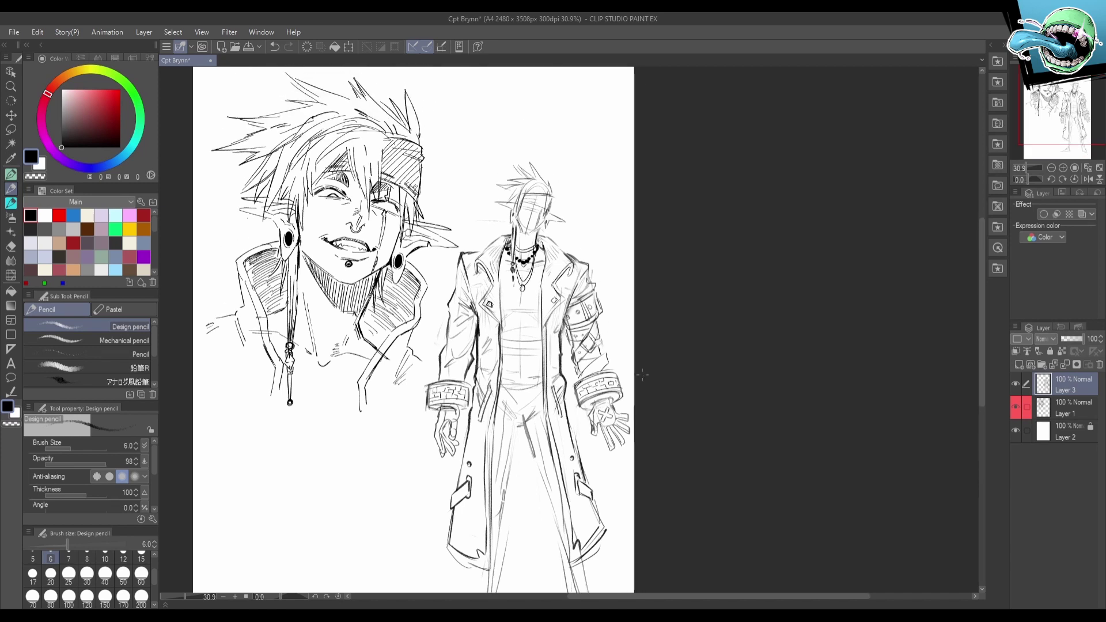
drag(501, 279, 500, 325)
mouse_move(540, 284)
mouse_down()
mouse_move(542, 316)
mouse_move(609, 304)
mouse_move(623, 248)
mouse_move(612, 260)
mouse_move(608, 237)
mouse_up()
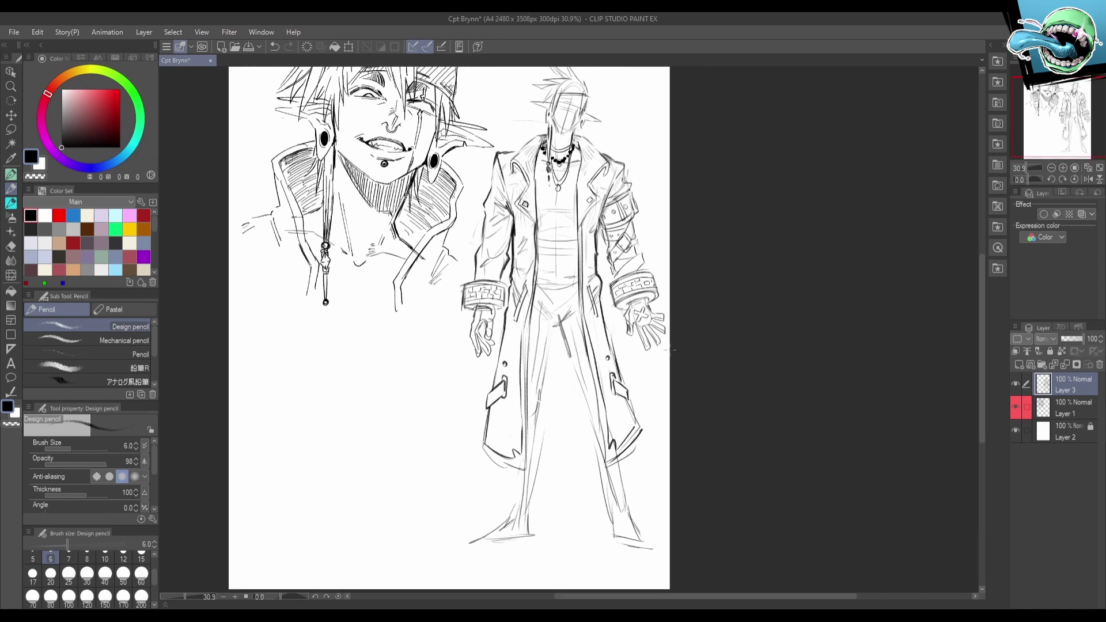
Lasso the lower legs and feet, shift them slightly downward and clear the selection.
mouse_move(639, 435)
mouse_down()
mouse_move(605, 440)
mouse_move(645, 418)
mouse_up()
key(m)
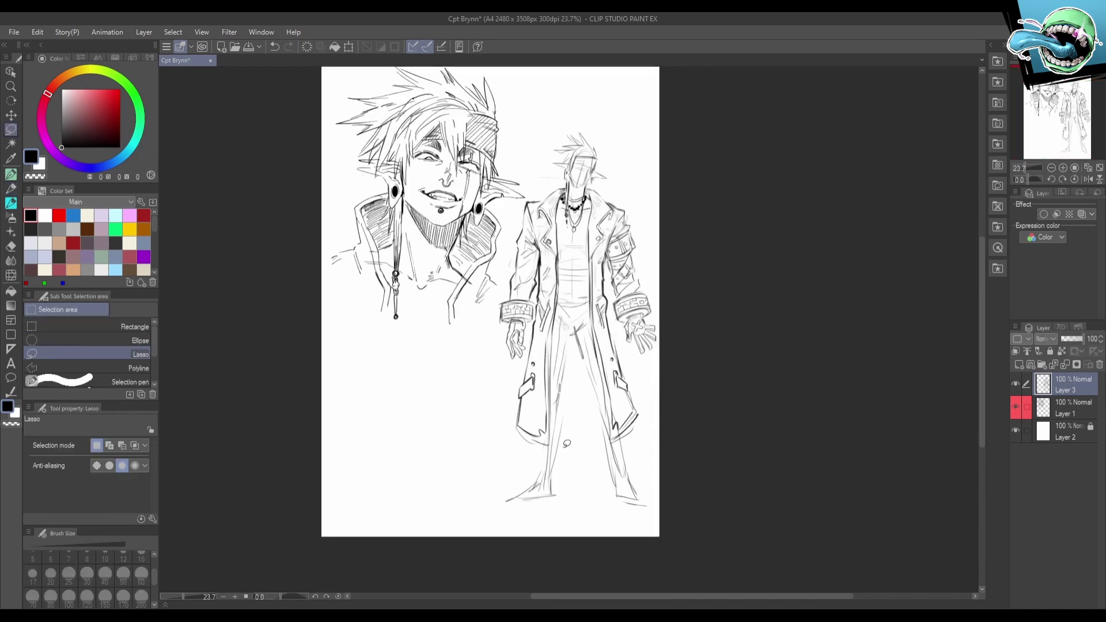
mouse_move(572, 440)
mouse_down()
mouse_move(579, 524)
mouse_move(628, 439)
mouse_move(634, 482)
mouse_up()
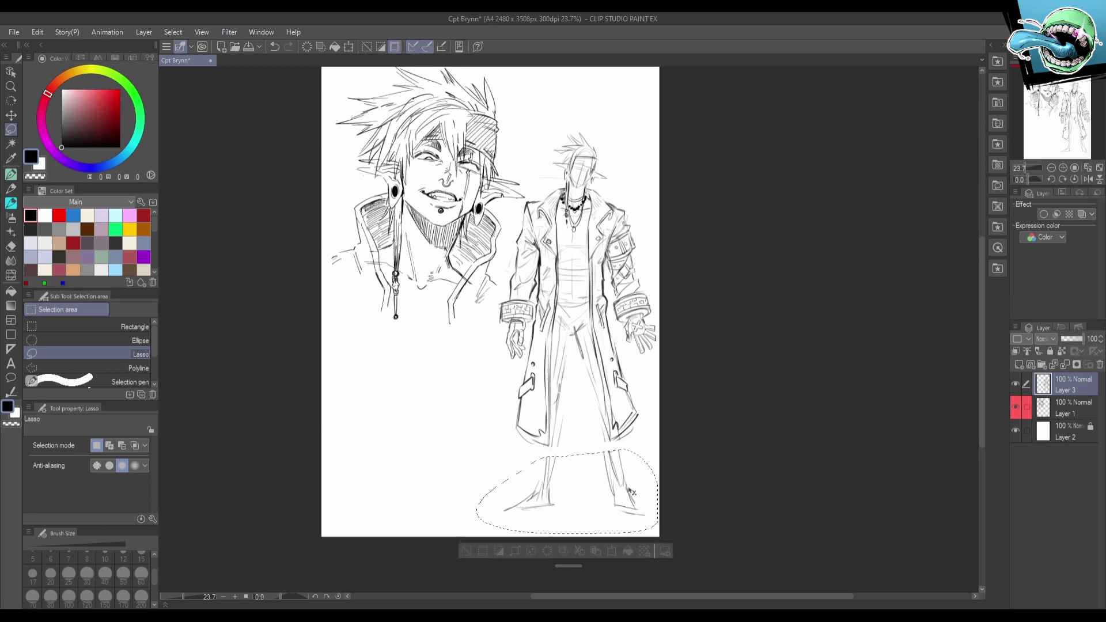
key(ctrl+d)
Rough in a boot with a raised toe over the placeholder foot below the relaxed hand.
drag(689, 428, 696, 405)
key(p)
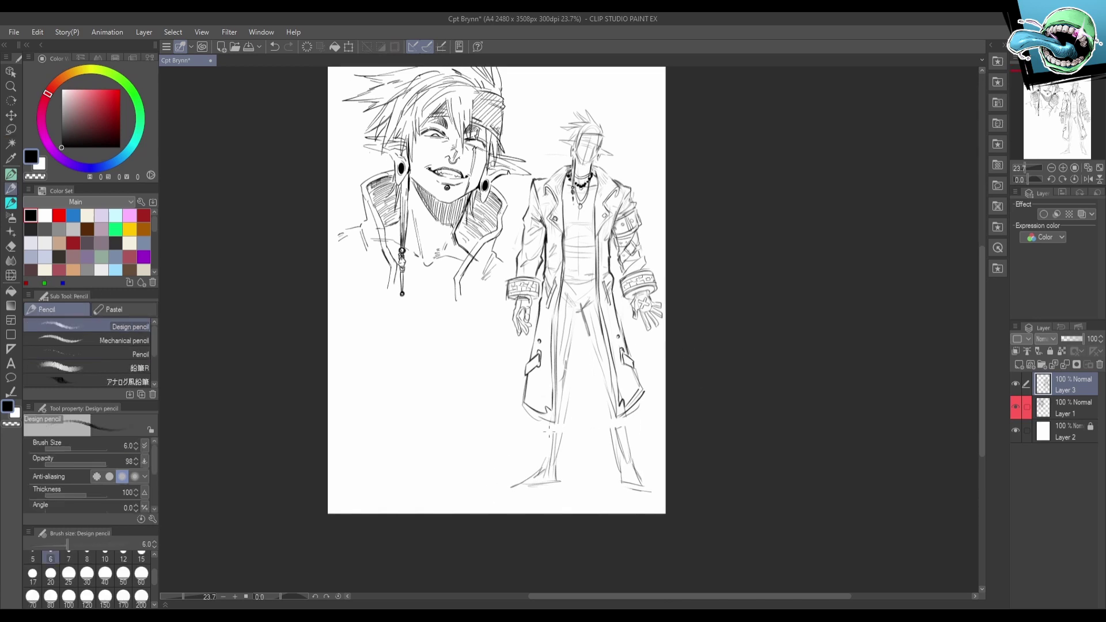
mouse_move(534, 430)
mouse_down()
mouse_move(517, 472)
mouse_move(543, 482)
mouse_up()
key(ctrl+z)
mouse_move(532, 436)
mouse_down()
mouse_move(536, 481)
mouse_move(510, 474)
mouse_move(546, 485)
mouse_move(539, 461)
mouse_move(541, 483)
mouse_move(556, 482)
mouse_move(517, 471)
mouse_up()
key(ctrl+z)
key(e)
key(p)
key(e)
key(p)
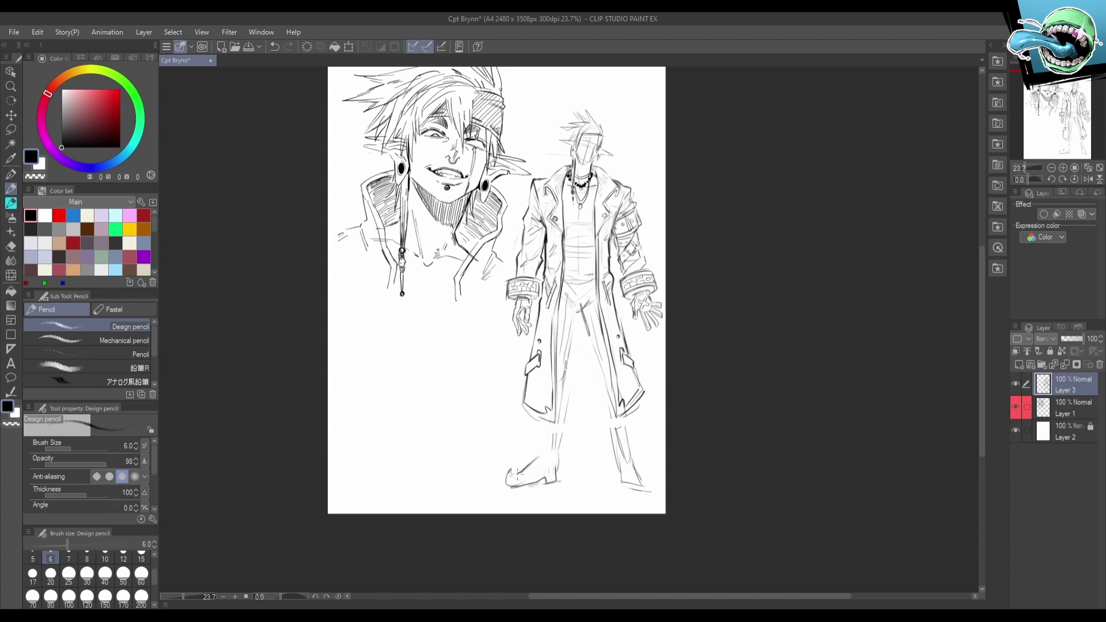
Trace the boot with the size 17 colour pencil, giving it a pointed upturned toe, heel and ridged sole.
key(p)
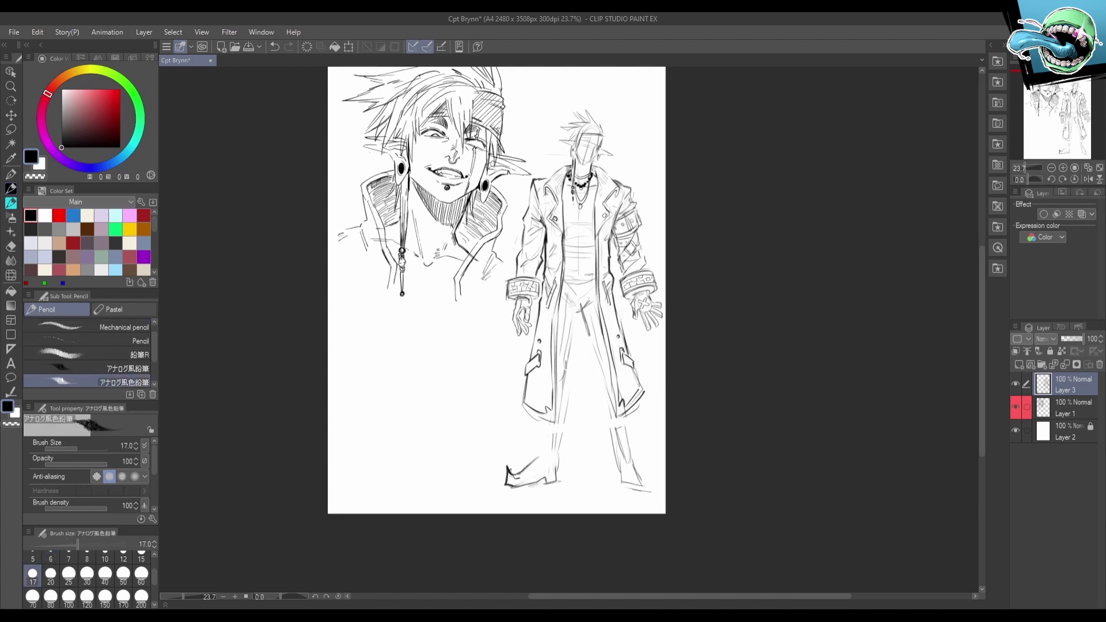
key(ctrl+z)
drag(508, 468, 516, 481)
key(ctrl+z)
drag(558, 451, 559, 471)
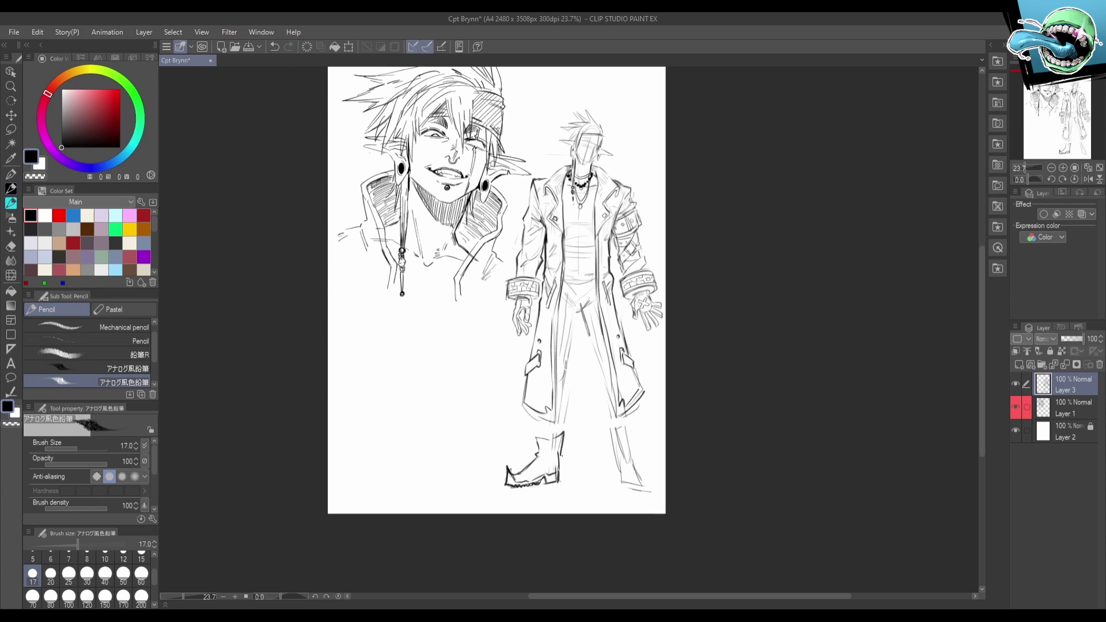
key(ctrl+z)
key(ctrl+z)
Lasso the finished boot, transform it slightly smaller and reposition it lower under the leg.
mouse_move(540, 439)
mouse_down()
mouse_move(538, 455)
mouse_move(509, 466)
mouse_move(472, 462)
mouse_move(539, 457)
mouse_move(504, 435)
mouse_up()
key(m)
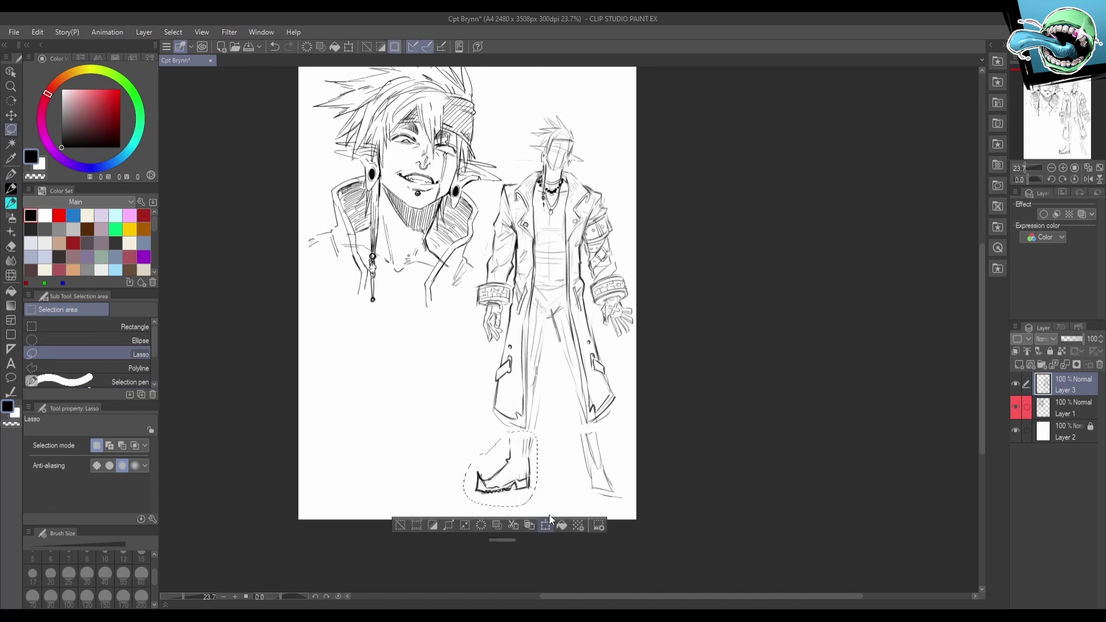
click(549, 523)
drag(469, 505, 526, 497)
click(490, 528)
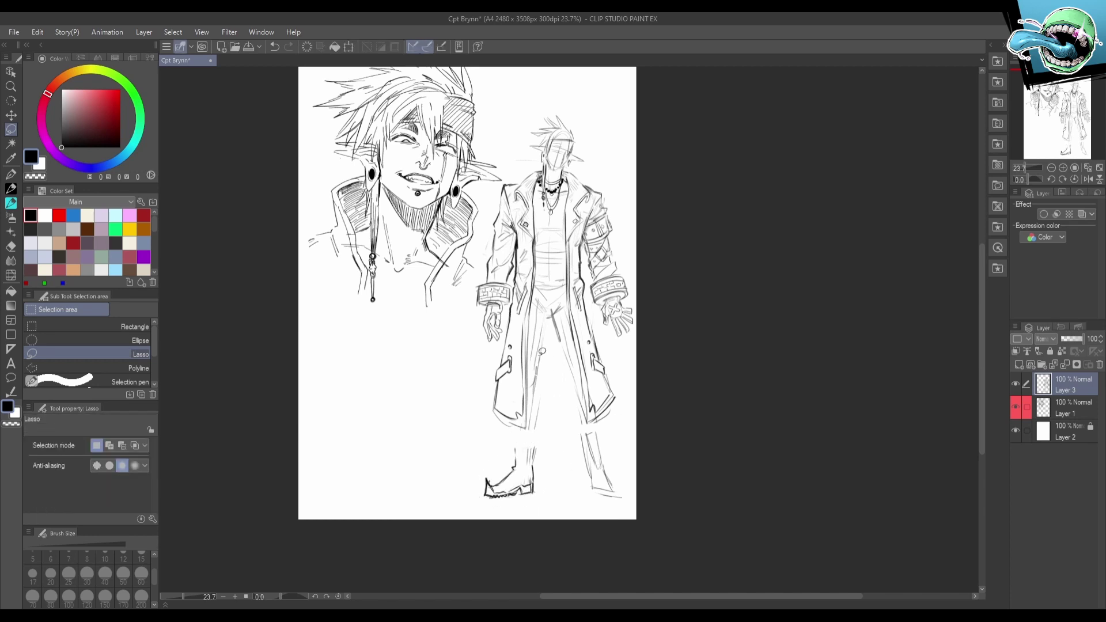
Try to draw the leg contours from the hip down to the finished boot, checking them in mirrored view.
key(p)
drag(545, 317, 534, 443)
key(ctrl+z)
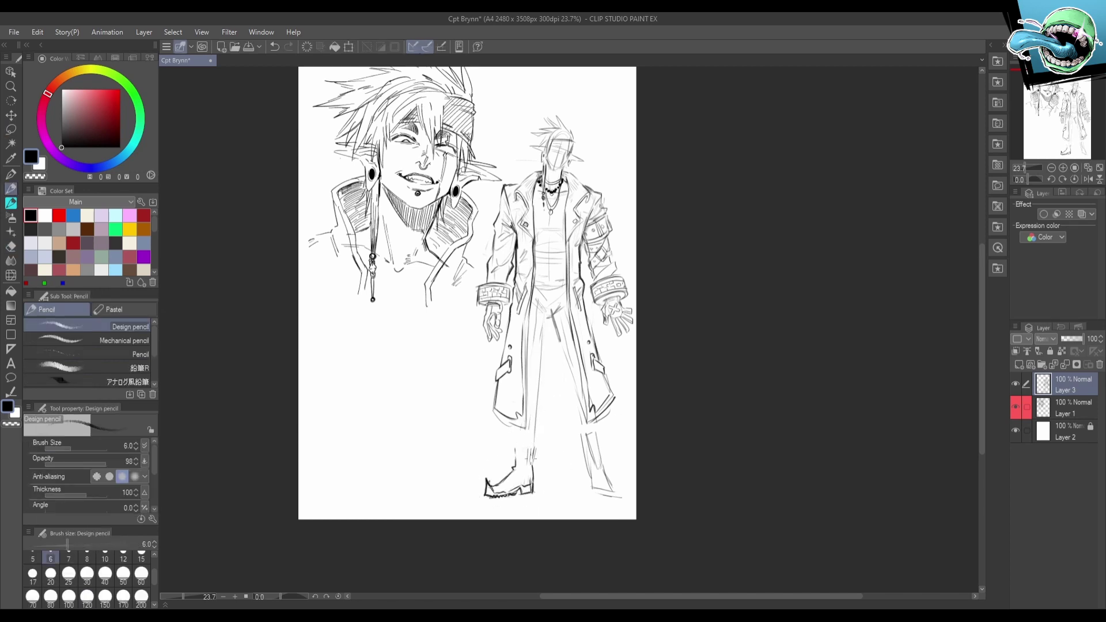
key(h)
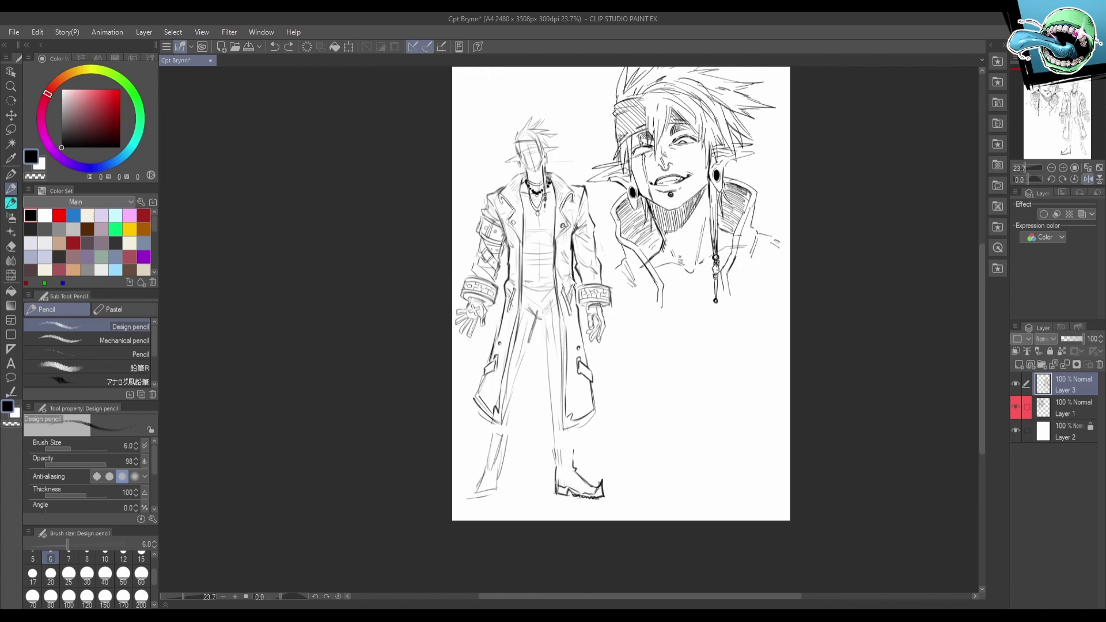
mouse_move(515, 368)
mouse_down()
mouse_move(547, 338)
mouse_move(553, 347)
mouse_move(534, 357)
mouse_move(551, 334)
mouse_move(528, 346)
mouse_move(552, 330)
mouse_move(530, 348)
mouse_up()
key(ctrl+z)
key(ctrl+z)
key(ctrl+z)
key(ctrl+z)
key(h)
drag(590, 402, 547, 394)
key(ctrl+z)
key(ctrl+z)
key(ctrl+z)
key(ctrl+z)
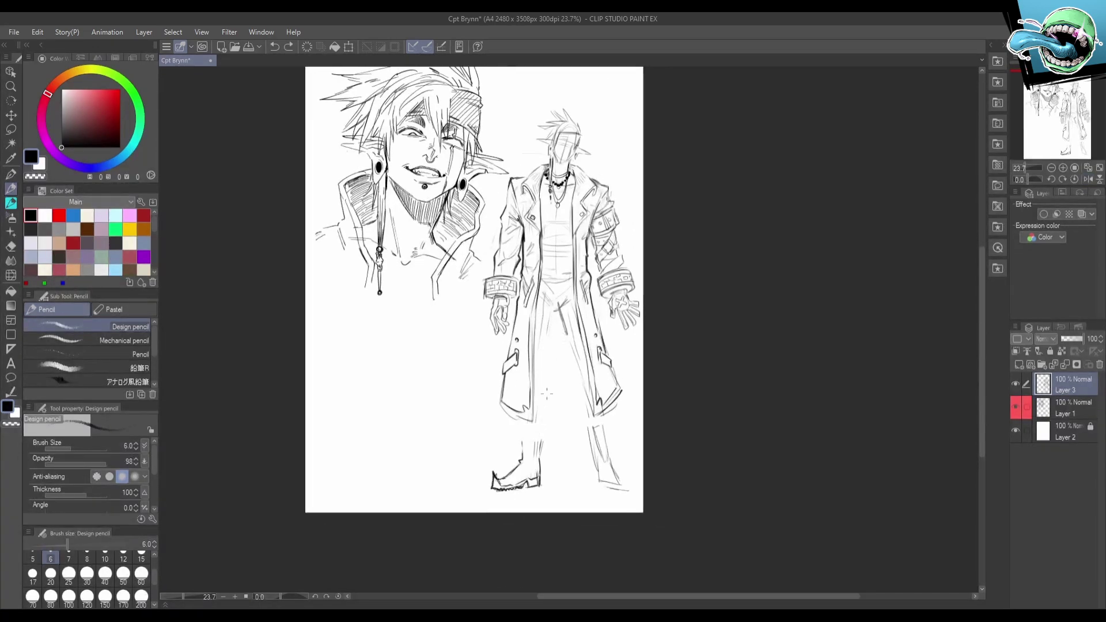
Draw the booted leg's outline from the thigh past the knee to the boot and mirror the canvas view.
mouse_move(523, 444)
mouse_down()
mouse_move(565, 356)
mouse_move(543, 457)
mouse_move(542, 410)
mouse_up()
key(ctrl+z)
drag(541, 455, 554, 324)
key(ctrl+z)
key(h)
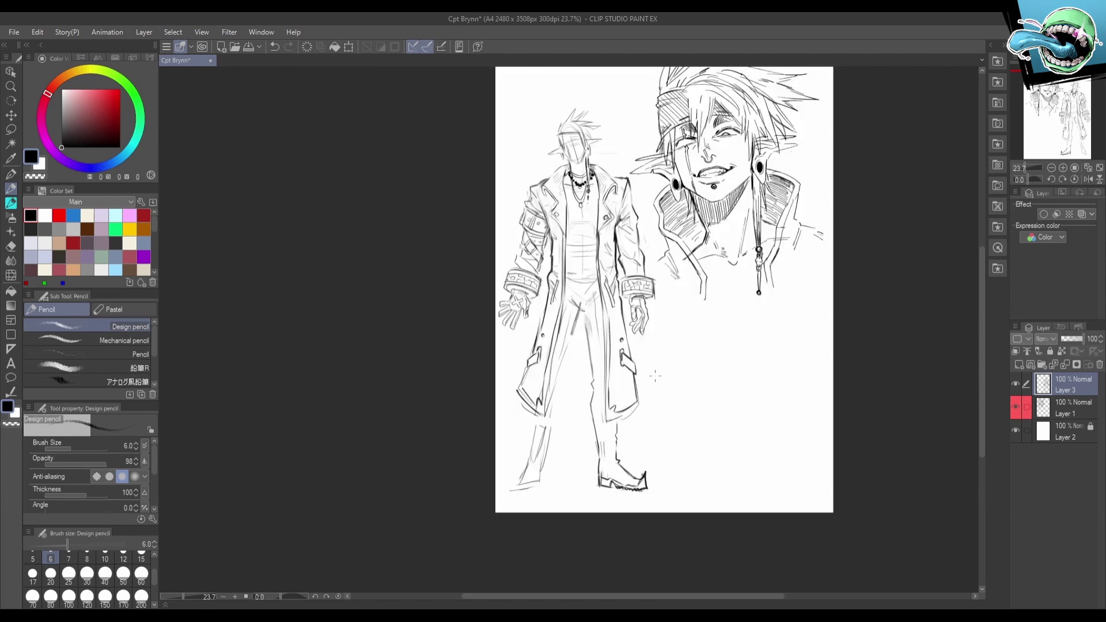
drag(651, 396, 569, 422)
key(p)
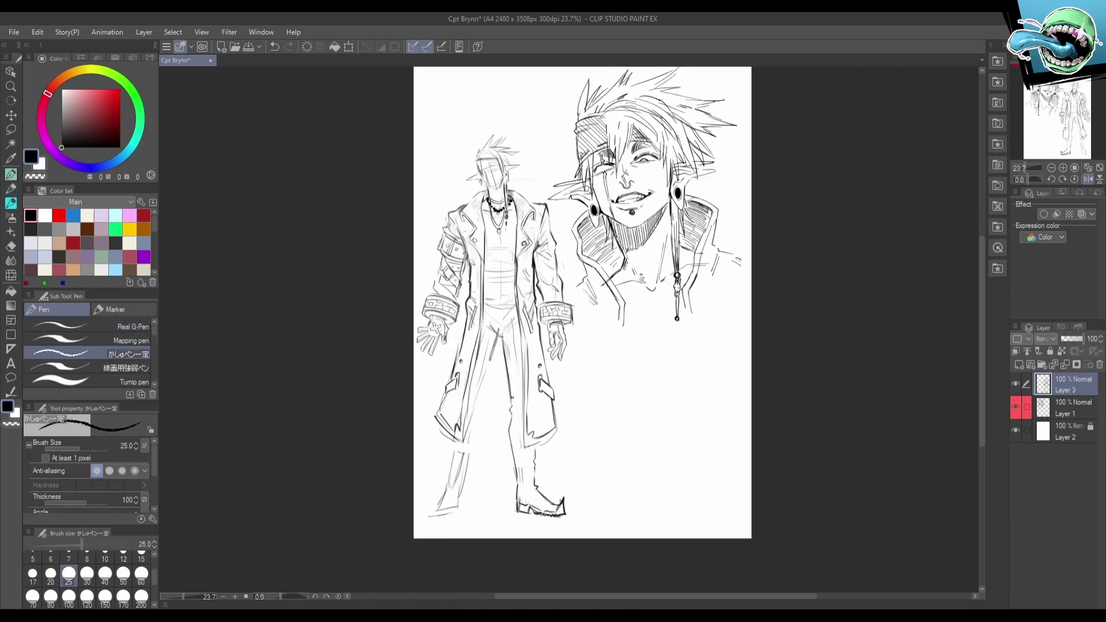
Strengthen the booted leg's outline from thigh to boot with the Real G-Pen 2 at size 7, and flip the canvas view back.
key(p)
drag(512, 396, 518, 487)
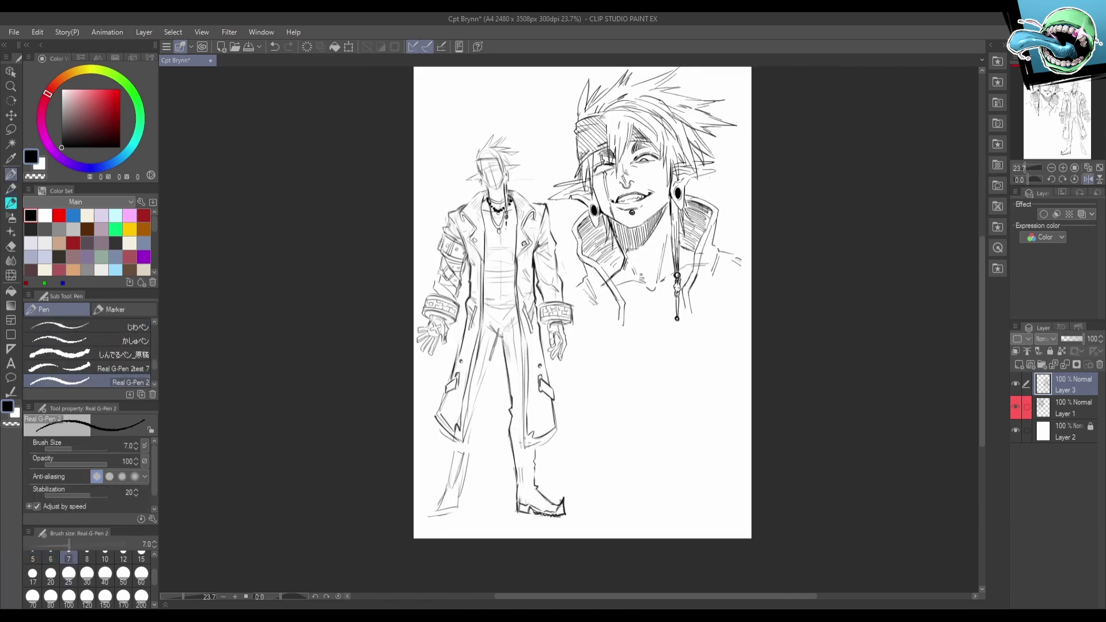
drag(528, 414, 521, 447)
key(h)
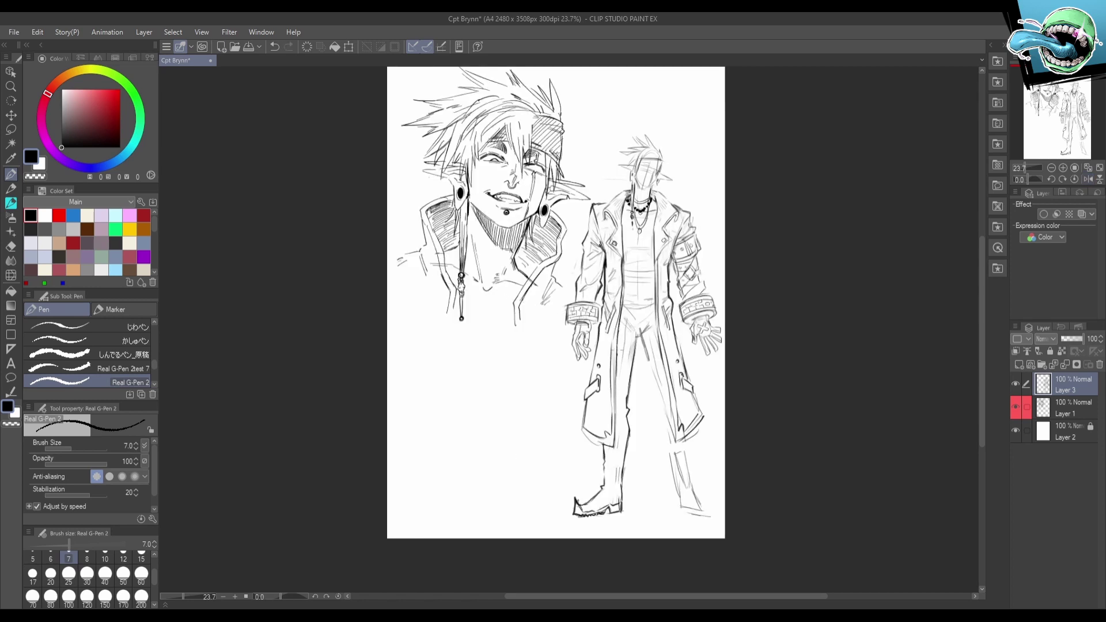
Draw the second leg's outline below the coat hem, ending in a matching pointed boot with a ridged sole.
mouse_move(656, 414)
mouse_down()
mouse_move(581, 438)
mouse_move(600, 535)
mouse_up()
key(ctrl+z)
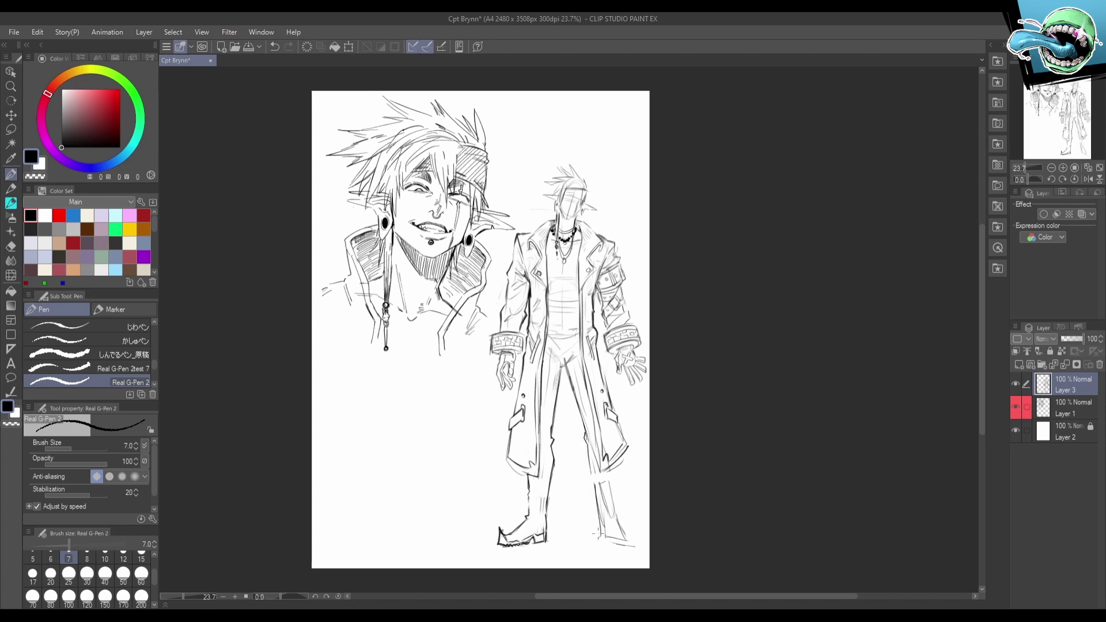
mouse_move(596, 483)
mouse_down()
mouse_move(599, 523)
mouse_move(627, 542)
mouse_move(630, 522)
mouse_move(636, 541)
mouse_move(595, 542)
mouse_move(629, 551)
mouse_move(626, 532)
mouse_up()
key(ctrl+z)
key(ctrl+z)
mouse_move(621, 524)
mouse_down()
mouse_move(633, 534)
mouse_move(598, 527)
mouse_move(616, 511)
mouse_move(611, 476)
mouse_move(613, 499)
mouse_move(585, 468)
mouse_move(578, 407)
mouse_up()
drag(644, 396, 623, 360)
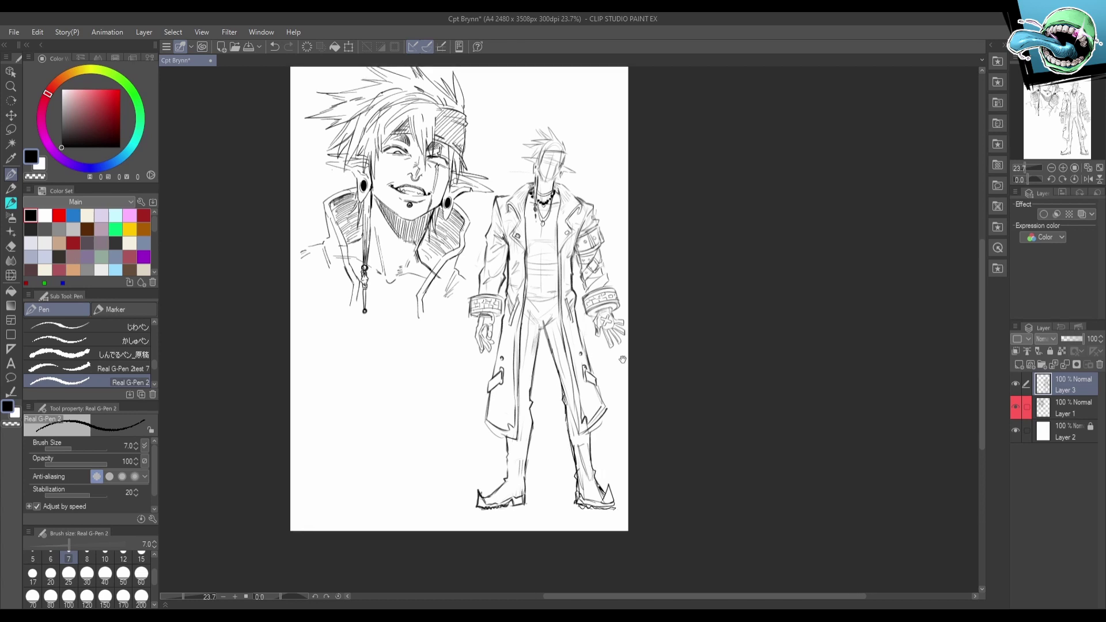
Erase the guide lines around the crotch and outline a long cloth strip hanging from the waist with the Real G-Pen.
key(e)
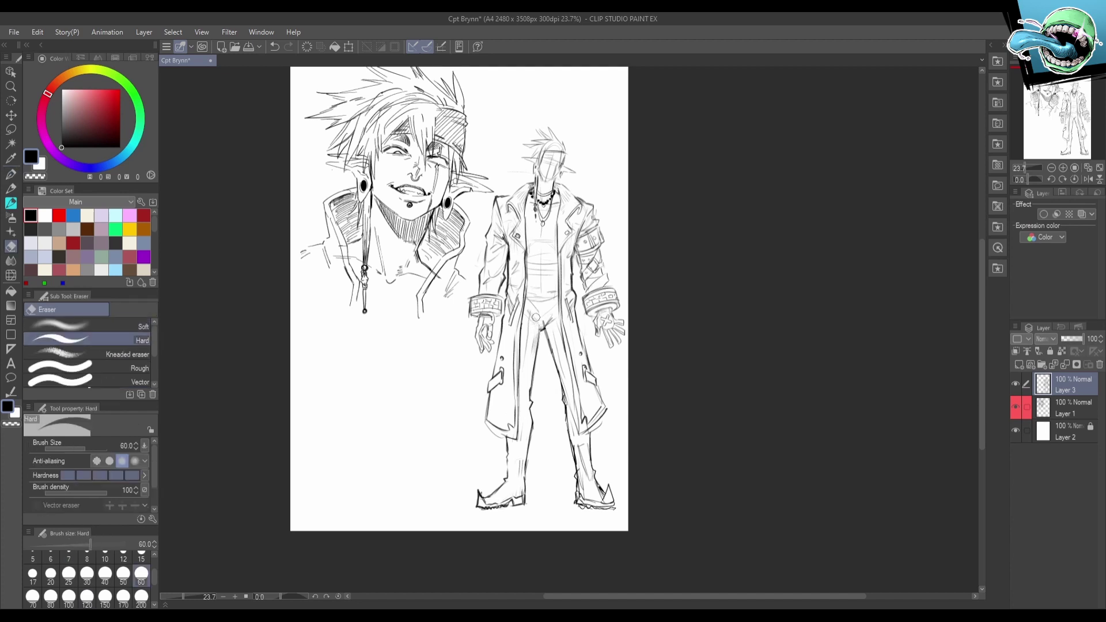
mouse_move(533, 317)
mouse_down()
mouse_move(531, 349)
mouse_move(541, 345)
mouse_move(541, 324)
mouse_move(530, 367)
mouse_move(545, 364)
mouse_up()
key(p)
drag(547, 300, 546, 365)
key(ctrl+z)
key(ctrl+z)
key(ctrl+z)
drag(528, 309, 530, 367)
drag(529, 367, 547, 365)
drag(547, 305, 540, 367)
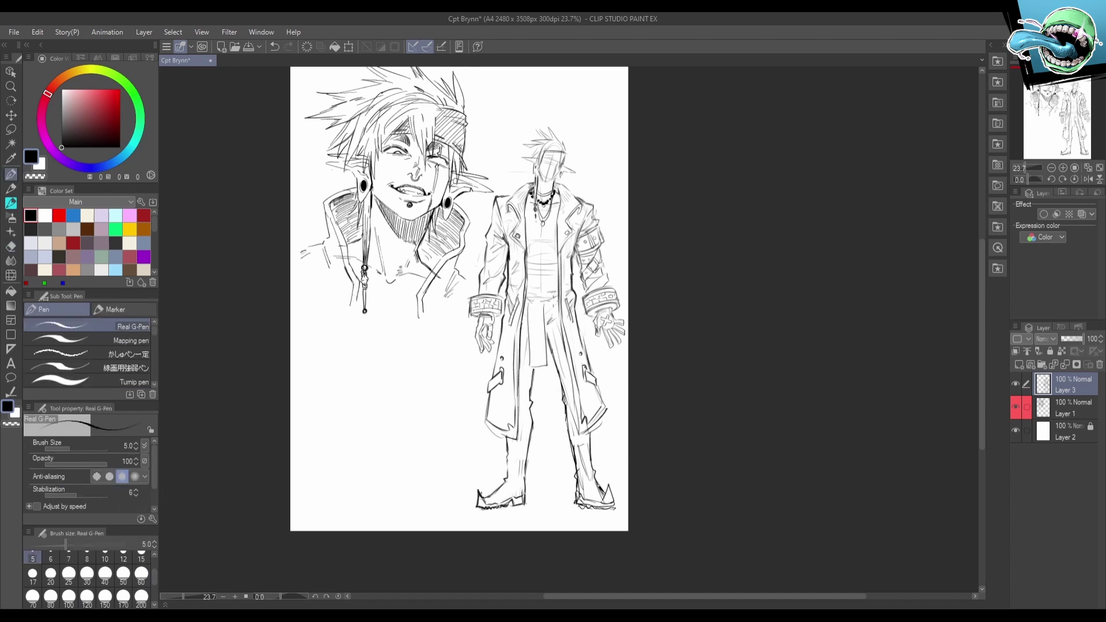
Draw the wrapped sash band with folds around the waist and clean up its overlapping lines.
mouse_move(528, 291)
mouse_down()
mouse_move(527, 309)
mouse_move(560, 293)
mouse_up()
mouse_move(546, 305)
mouse_down()
mouse_move(557, 299)
mouse_move(545, 320)
mouse_up()
key(ctrl+z)
key(e)
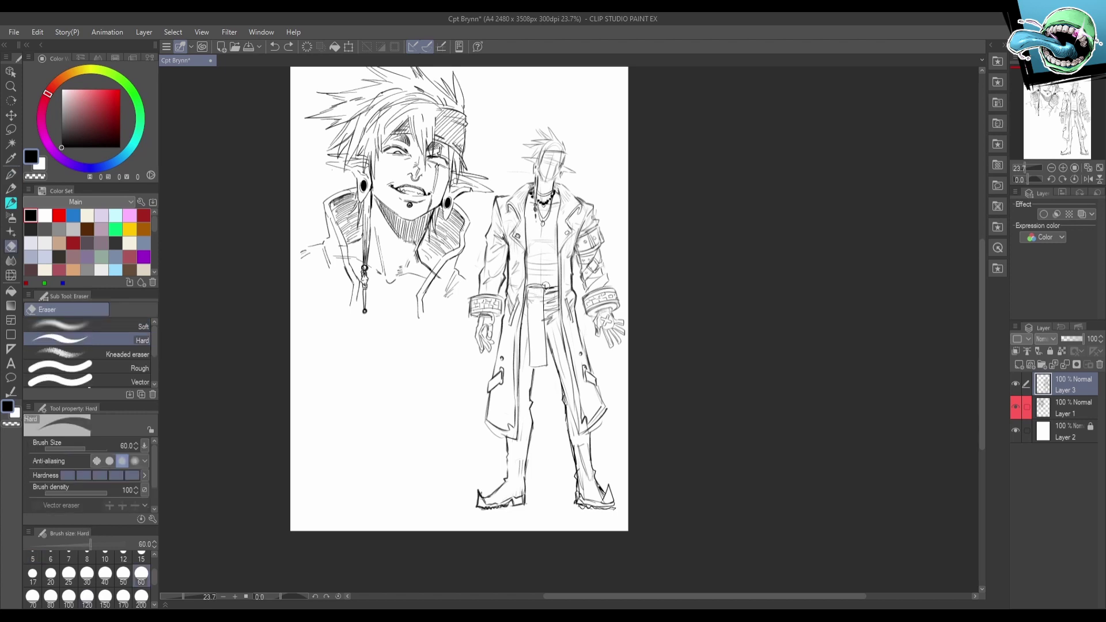
Define the sash's hanging tail with fold lines and a frayed hem, and add a shorter torn tail beside it.
key(p)
mouse_move(552, 282)
mouse_down()
mouse_move(539, 298)
mouse_move(531, 286)
mouse_up()
mouse_move(540, 285)
mouse_down()
mouse_move(528, 298)
mouse_move(543, 334)
mouse_move(534, 372)
mouse_up()
drag(537, 366, 541, 370)
mouse_move(527, 303)
mouse_down()
mouse_move(532, 359)
mouse_move(526, 337)
mouse_up()
key(ctrl+z)
key(ctrl+z)
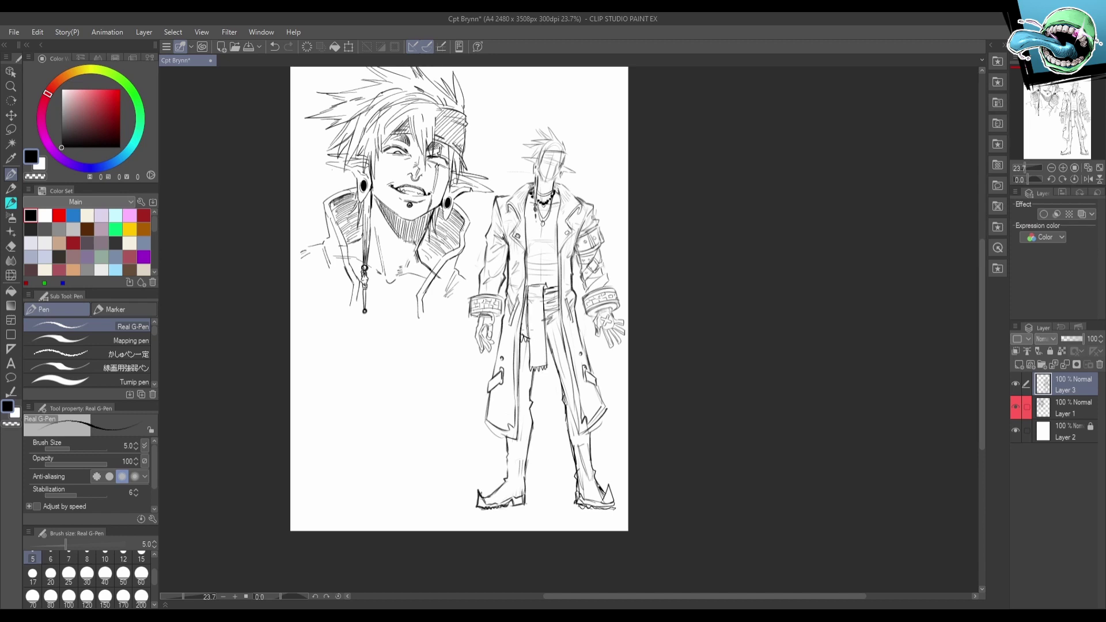
drag(536, 282, 537, 326)
Try to sketch clothing details on the chest below the necklace.
drag(578, 380, 575, 421)
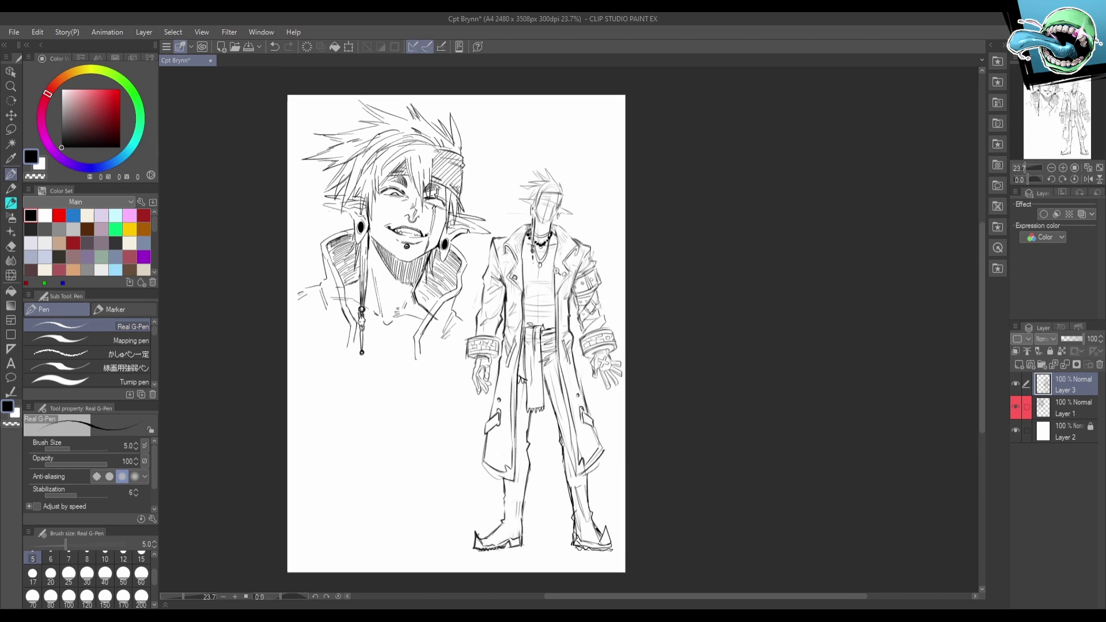
drag(557, 270, 588, 270)
key(ctrl+z)
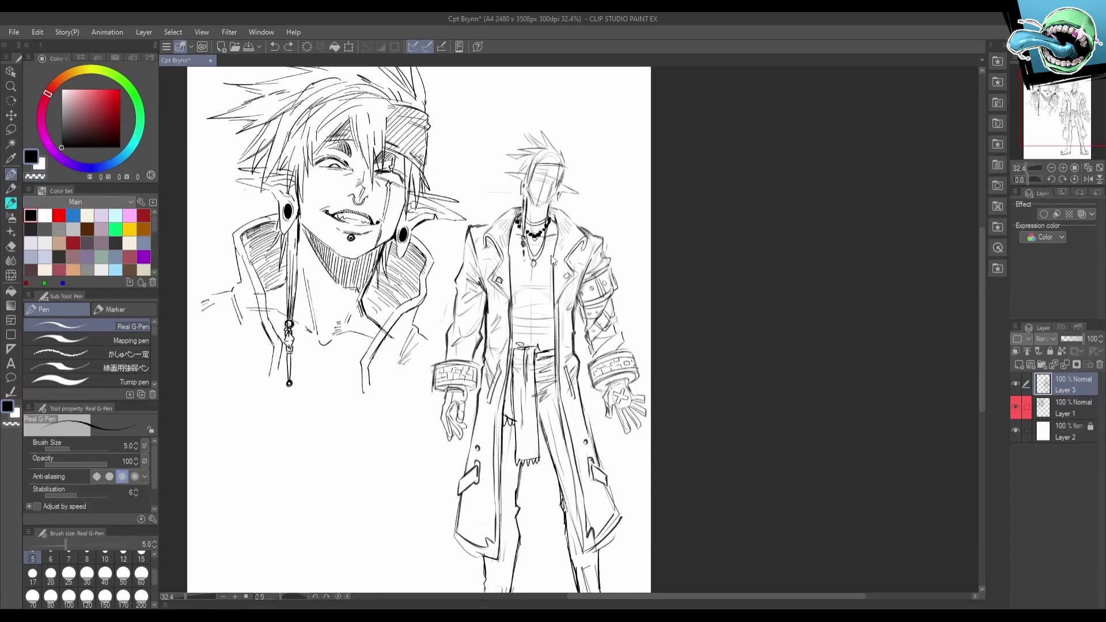
key(ctrl+z)
drag(550, 257, 546, 274)
key(ctrl+z)
key(ctrl+z)
drag(546, 244, 557, 269)
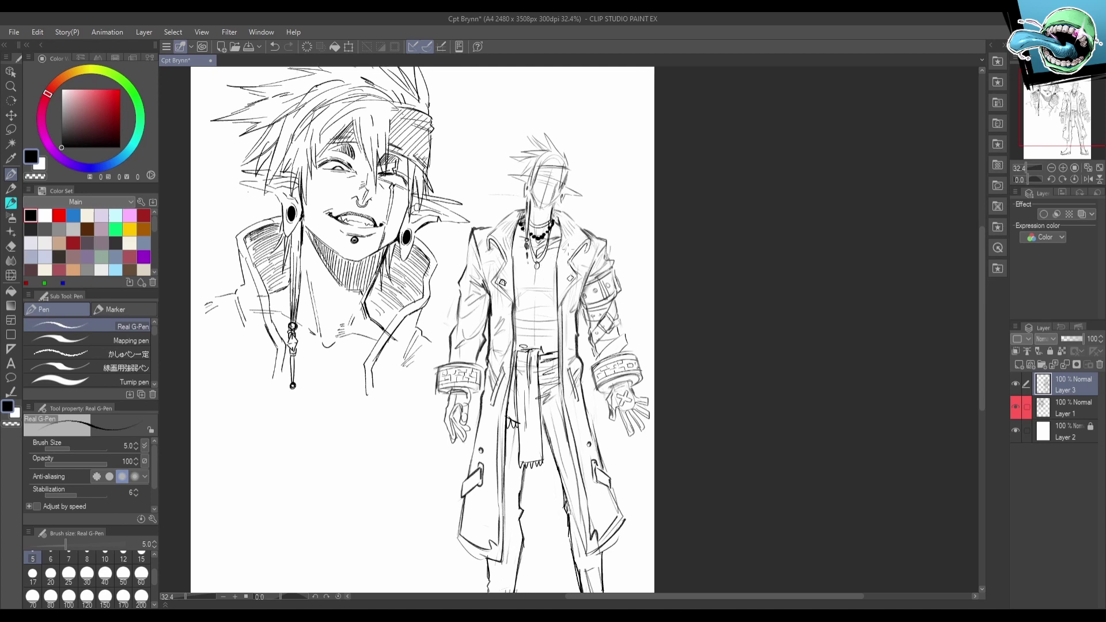
key(ctrl+z)
Draw a wrapped chest piece with fold lines and a small buckle below the necklace.
mouse_move(536, 270)
mouse_down()
mouse_move(548, 292)
mouse_move(559, 285)
mouse_move(557, 309)
mouse_up()
key(ctrl+z)
key(ctrl+z)
mouse_move(538, 274)
mouse_down()
mouse_move(593, 284)
mouse_move(597, 332)
mouse_up()
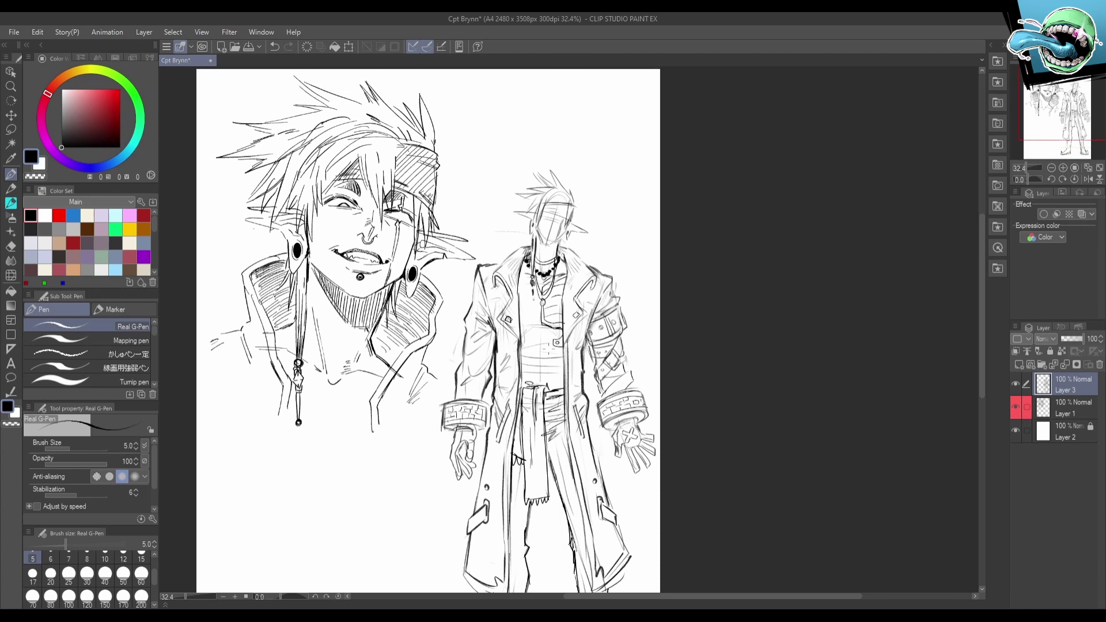
Add a small hanging loop under the chest buckle along the coat's inner edge and refine the lines around the waist.
mouse_move(550, 377)
mouse_down()
mouse_move(558, 346)
mouse_move(563, 373)
mouse_up()
key(ctrl+z)
key(ctrl+z)
key(ctrl+z)
drag(648, 388, 651, 320)
scroll(676, 311, down, 1)
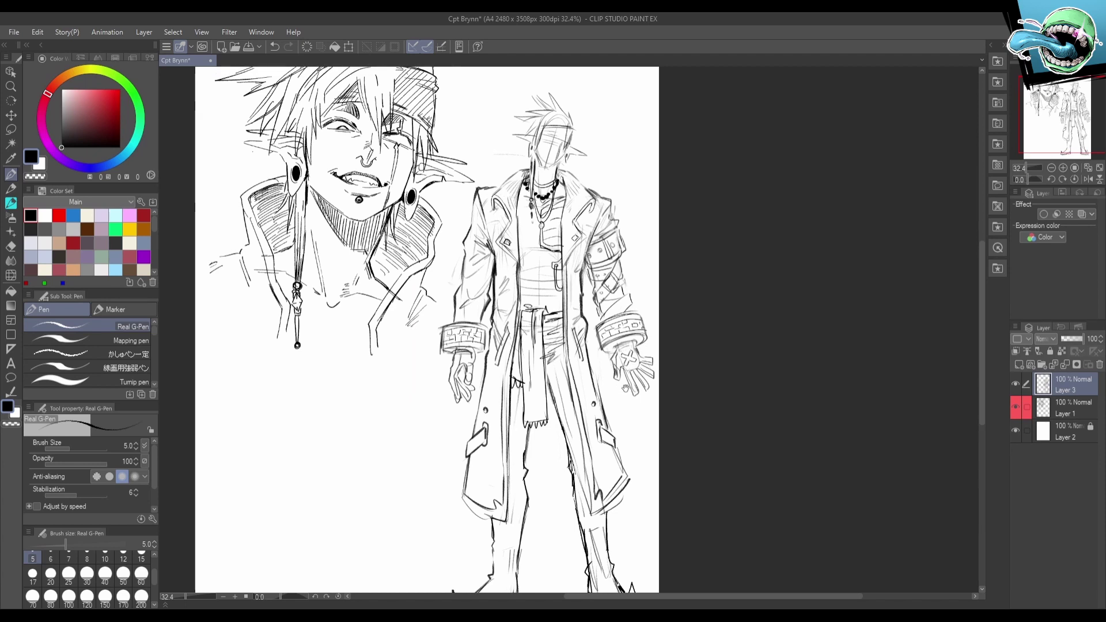
mouse_move(617, 374)
mouse_down()
mouse_move(637, 405)
mouse_move(648, 402)
mouse_move(676, 316)
mouse_move(686, 344)
mouse_move(678, 396)
mouse_up()
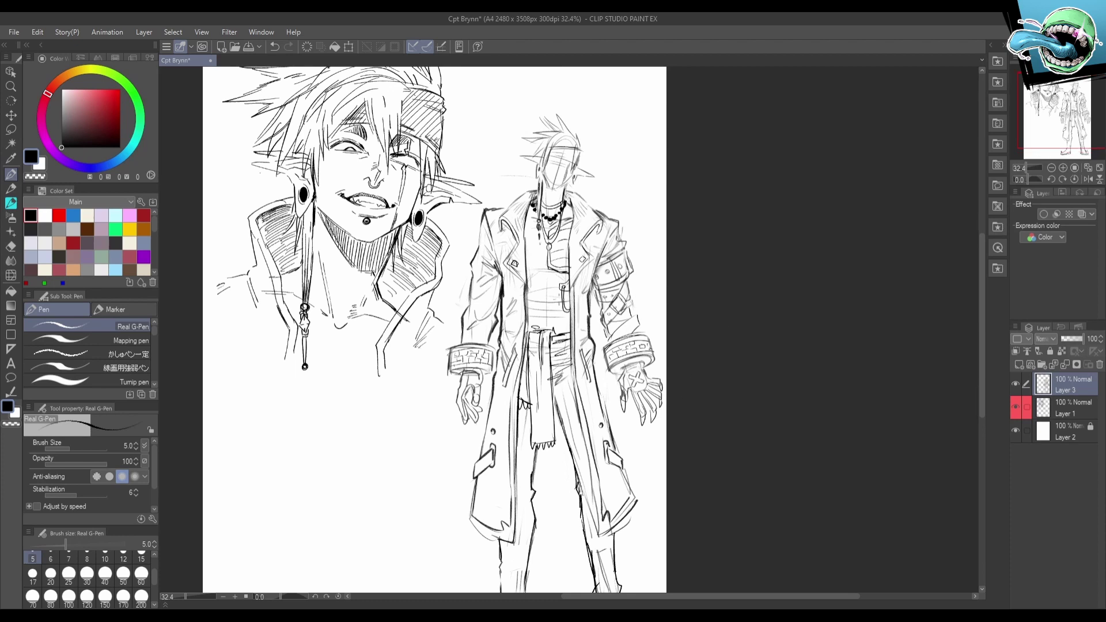
drag(527, 300, 558, 301)
key(ctrl+z)
drag(598, 332, 608, 393)
drag(560, 422, 582, 432)
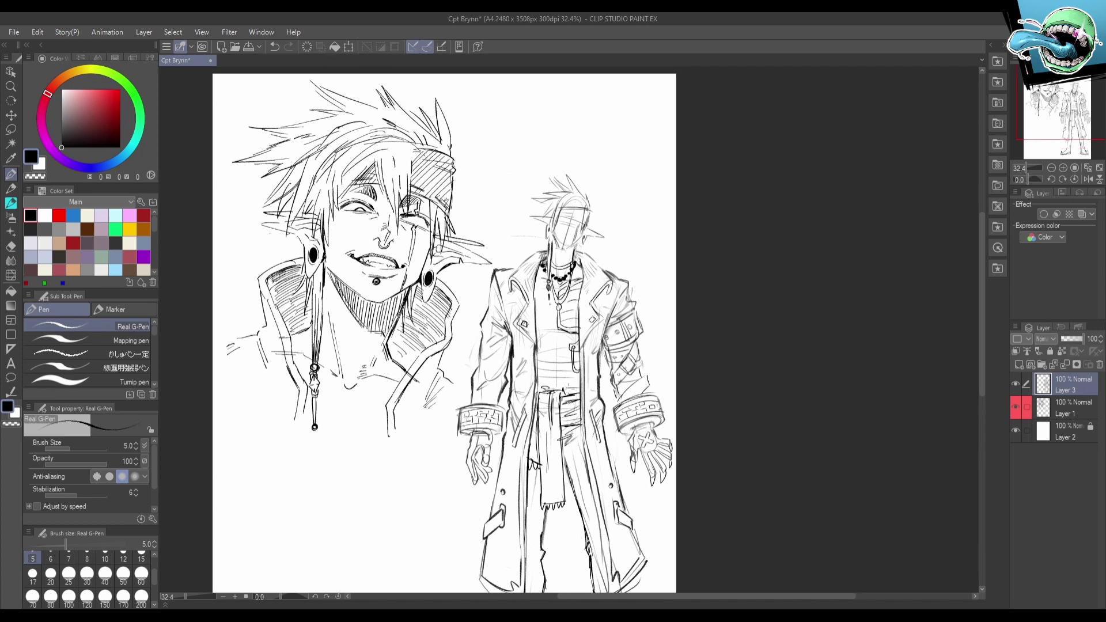
Lasso and transform the top of the waist sash, deselect it, and redraw its upper edge.
key(m)
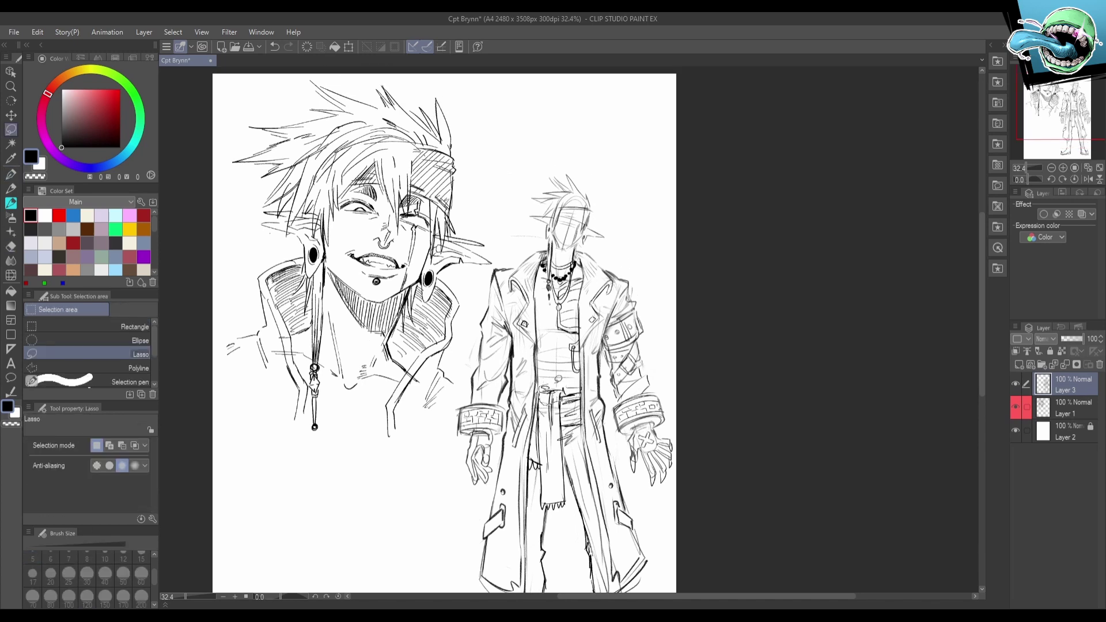
mouse_move(560, 377)
mouse_down()
mouse_move(582, 386)
mouse_move(559, 384)
mouse_move(561, 406)
mouse_move(549, 410)
mouse_up()
key(ctrl+t)
key(Return)
key(ctrl+d)
key(p)
mouse_move(551, 387)
mouse_down()
mouse_move(539, 410)
mouse_move(581, 399)
mouse_up()
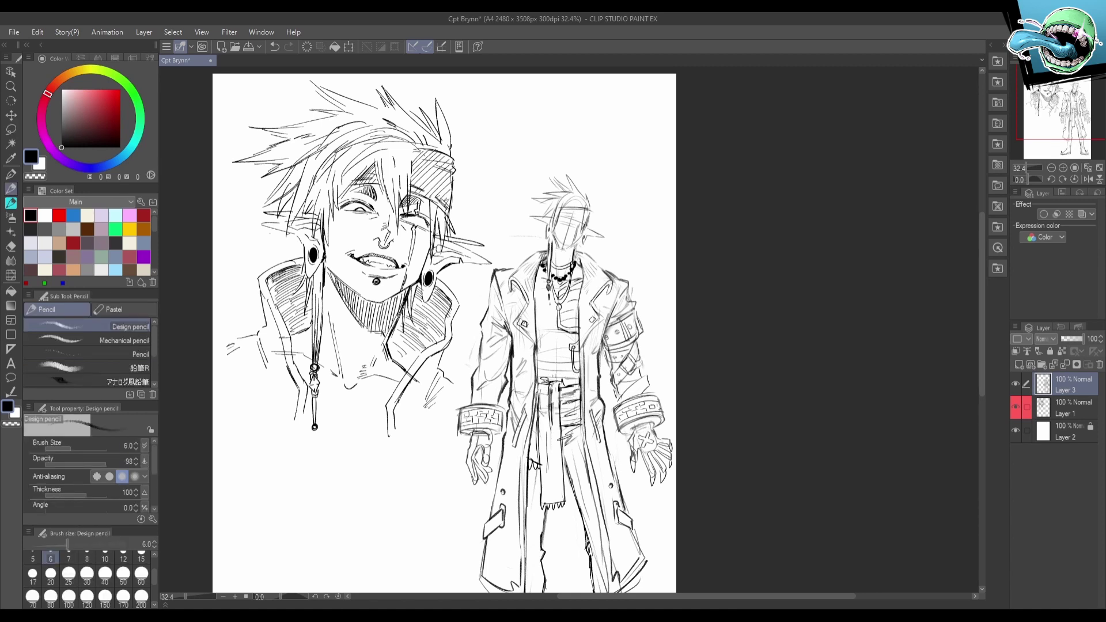
Erase stray guide lines across the abdomen and sketch the start of the belt above the sash.
key(e)
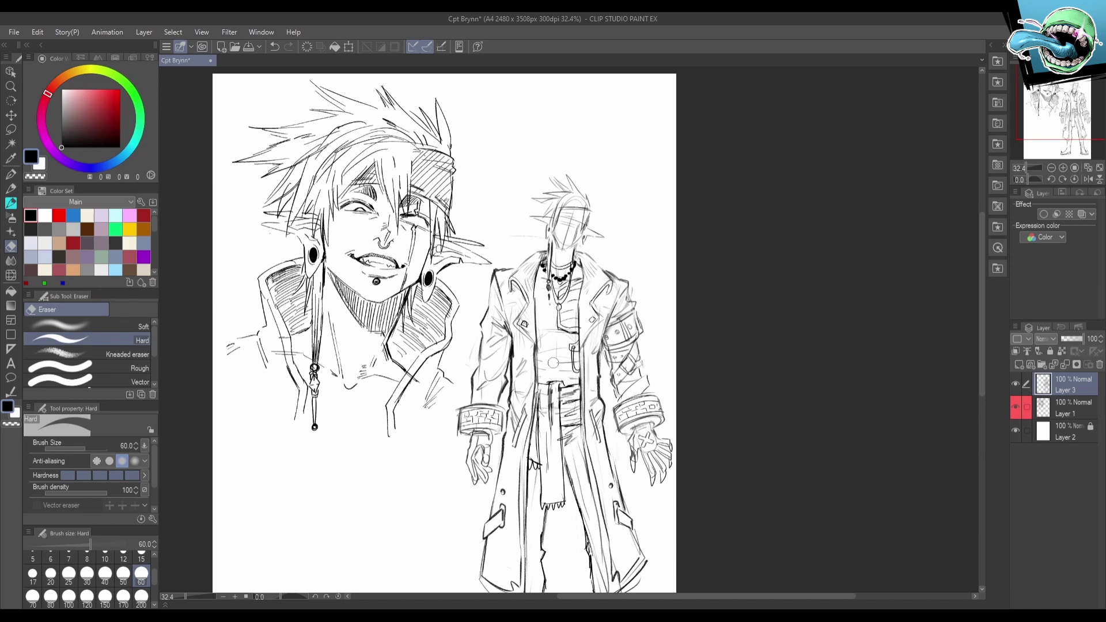
key(p)
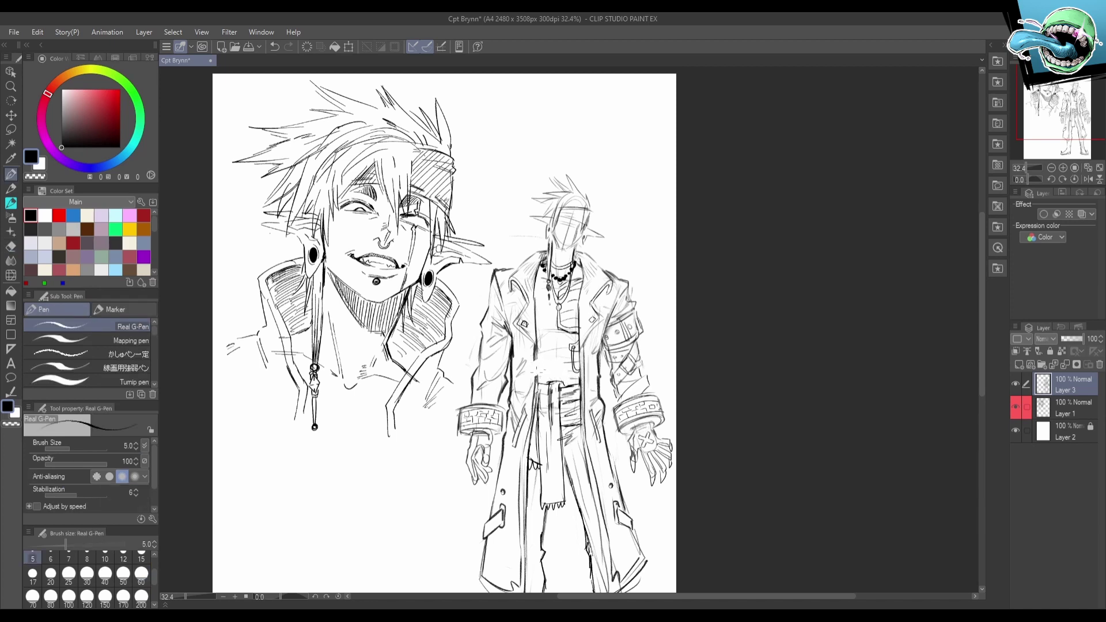
key(ctrl+z)
mouse_move(536, 379)
mouse_down()
mouse_move(536, 369)
mouse_move(563, 384)
mouse_move(530, 374)
mouse_up()
key(ctrl+z)
key(e)
key(p)
key(ctrl+z)
key(ctrl+z)
drag(549, 371, 556, 382)
Draw the belt buckle and knot above the sash in mirrored view, adjusting them with a lasso selection.
key(h)
mouse_move(578, 363)
mouse_down()
mouse_move(567, 382)
mouse_move(579, 360)
mouse_move(581, 379)
mouse_move(565, 380)
mouse_move(615, 356)
mouse_move(612, 382)
mouse_up()
key(m)
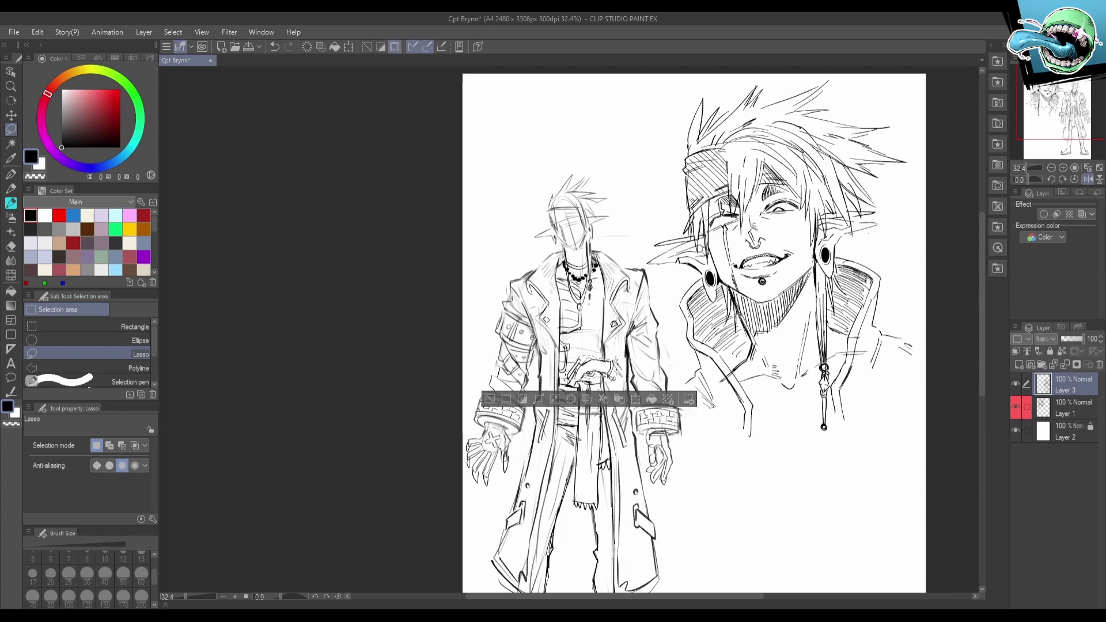
key(ctrl+d)
key(p)
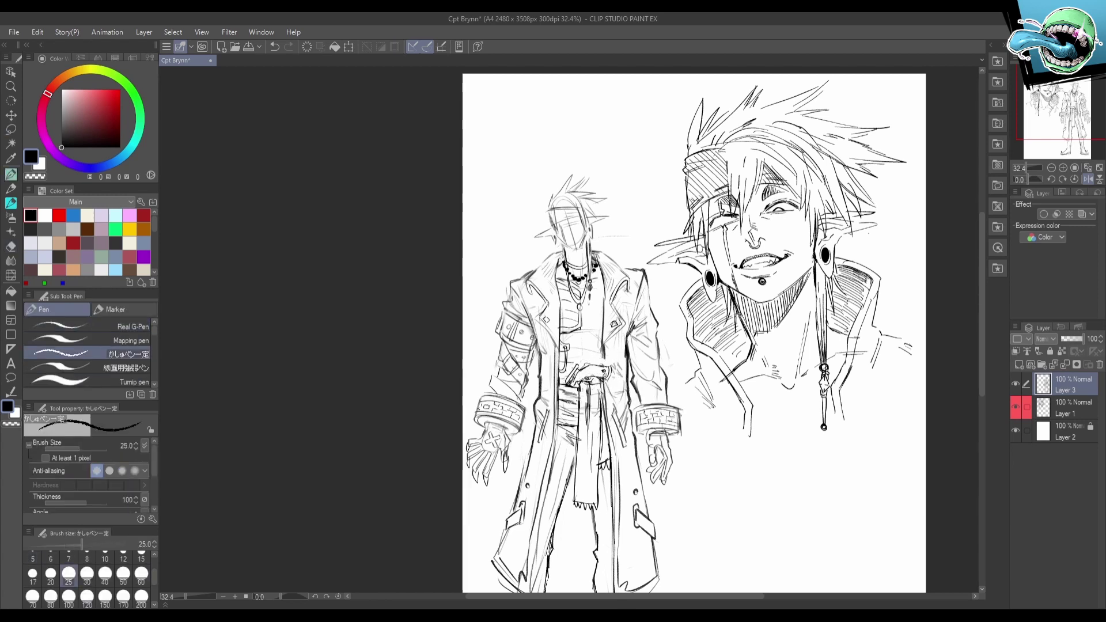
mouse_move(608, 368)
mouse_down()
mouse_move(592, 376)
mouse_move(614, 386)
mouse_move(621, 287)
mouse_move(634, 427)
mouse_up()
key(h)
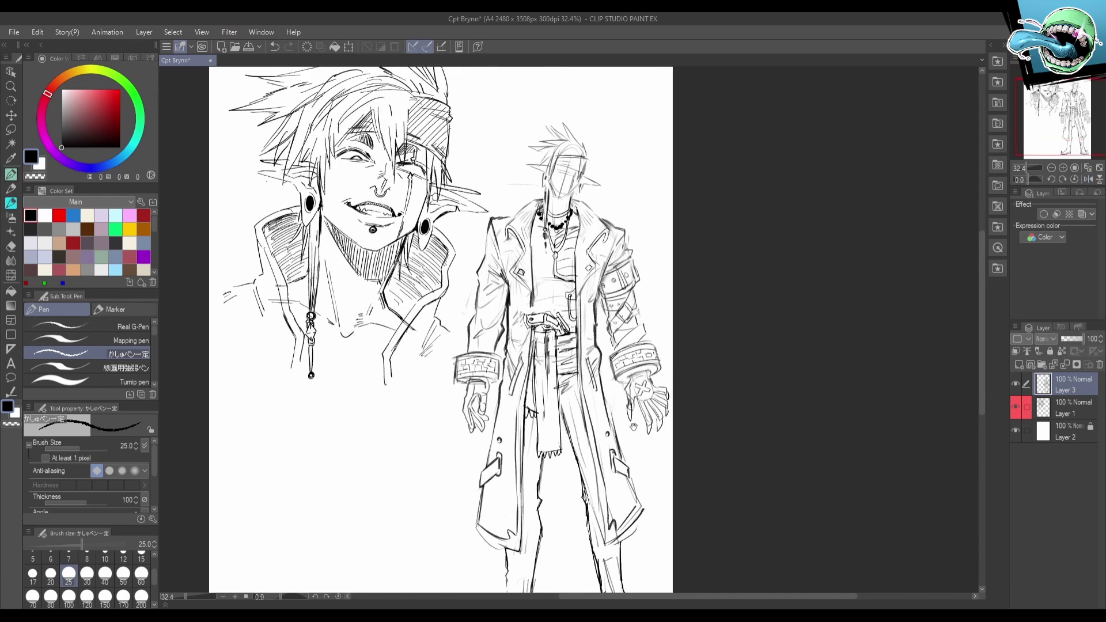
Draw the abdominal muscle lines and additional chest folds between the open coat fronts.
scroll(614, 359, down, 2)
drag(628, 365, 627, 390)
scroll(579, 316, up, 3)
mouse_move(547, 339)
mouse_down()
mouse_move(566, 336)
mouse_move(569, 376)
mouse_move(553, 348)
mouse_move(551, 360)
mouse_up()
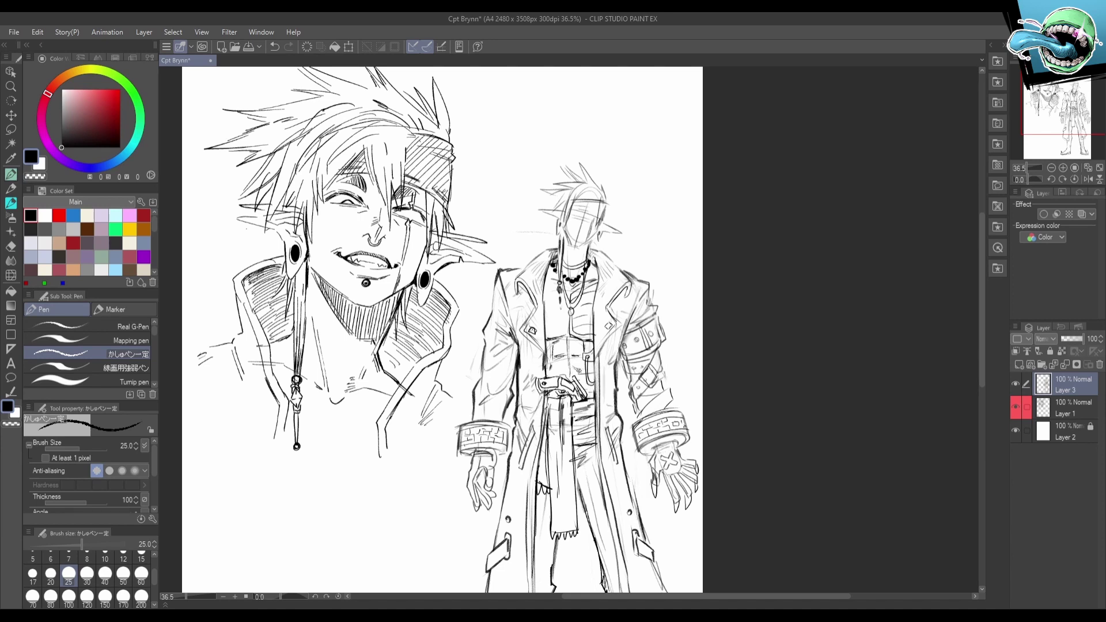
key(ctrl+z)
drag(584, 379, 580, 354)
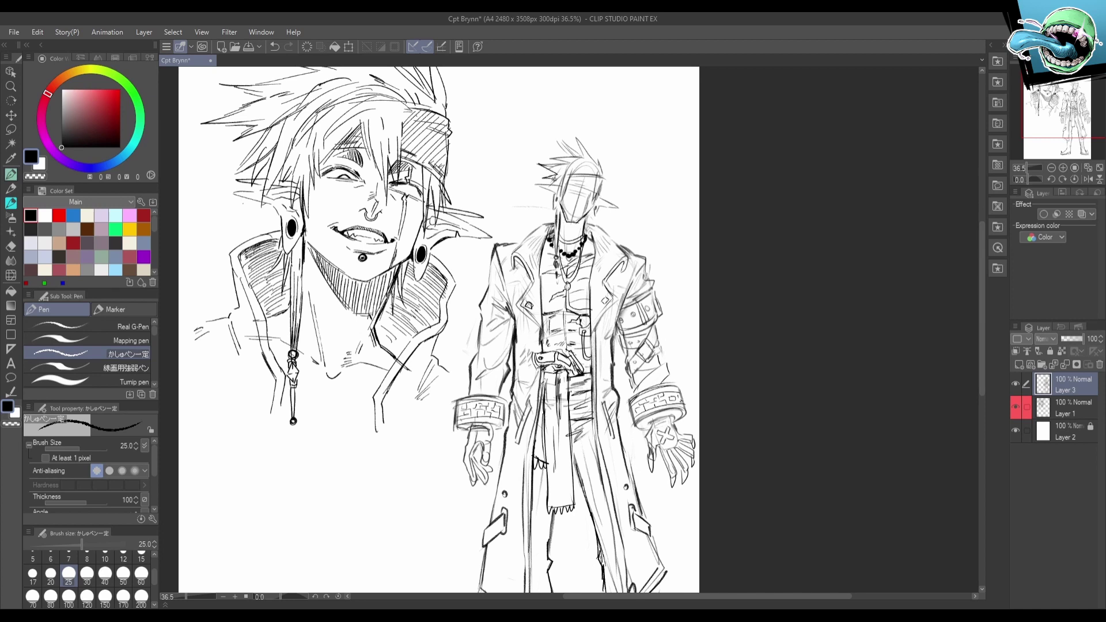
Thicken the trouser leg outlines along the inside of the coat with the Turnip pen at size 15.
scroll(569, 201, down, 2)
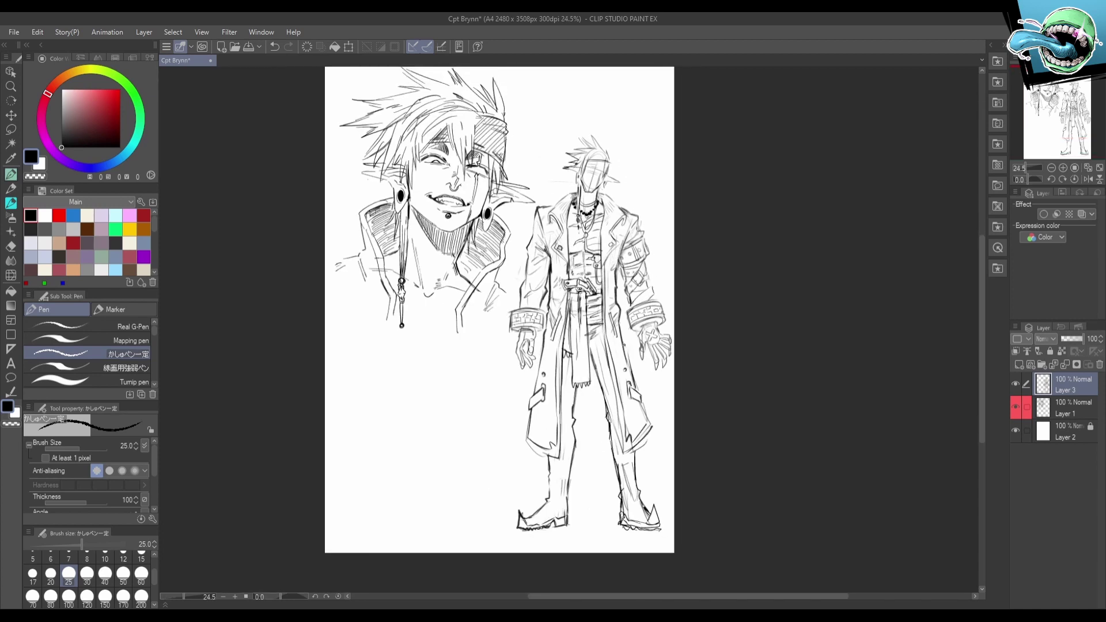
drag(640, 456, 659, 457)
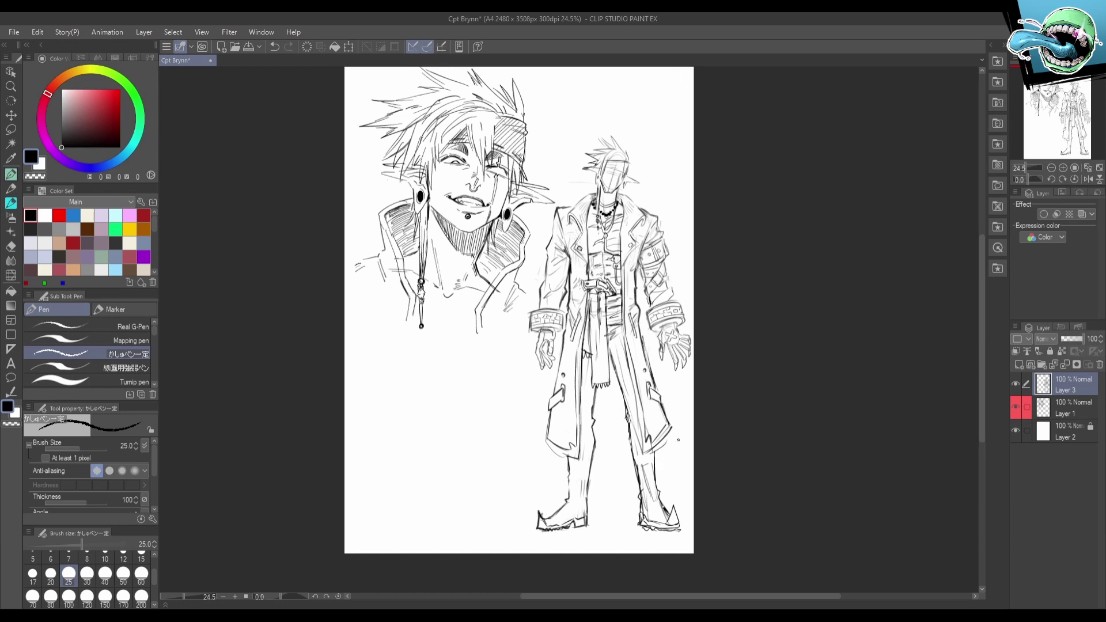
click(92, 382)
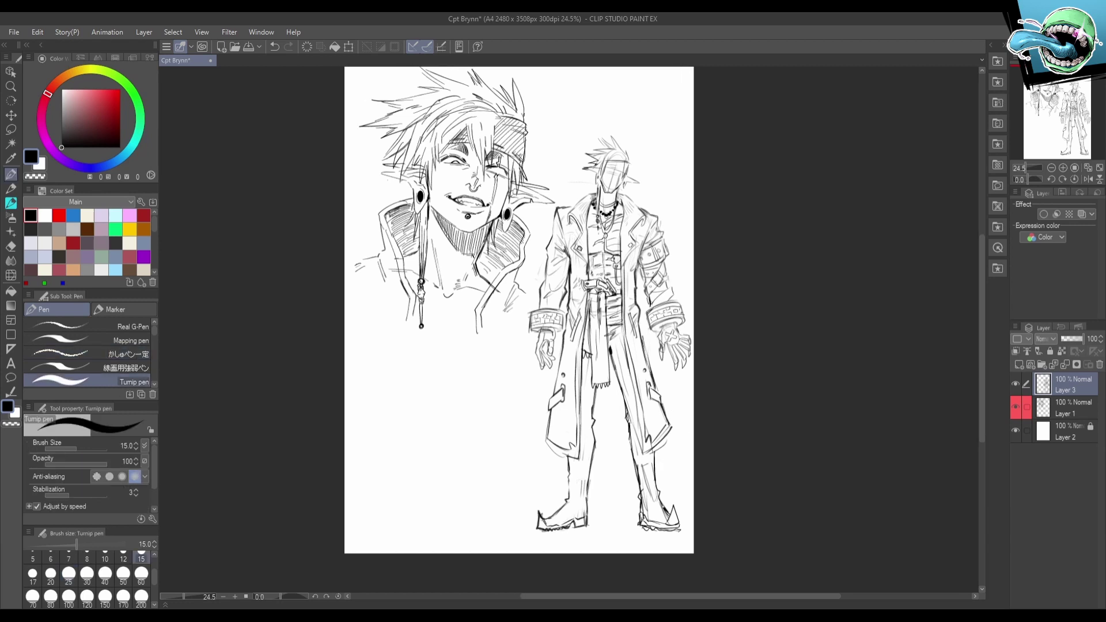
drag(619, 332, 644, 446)
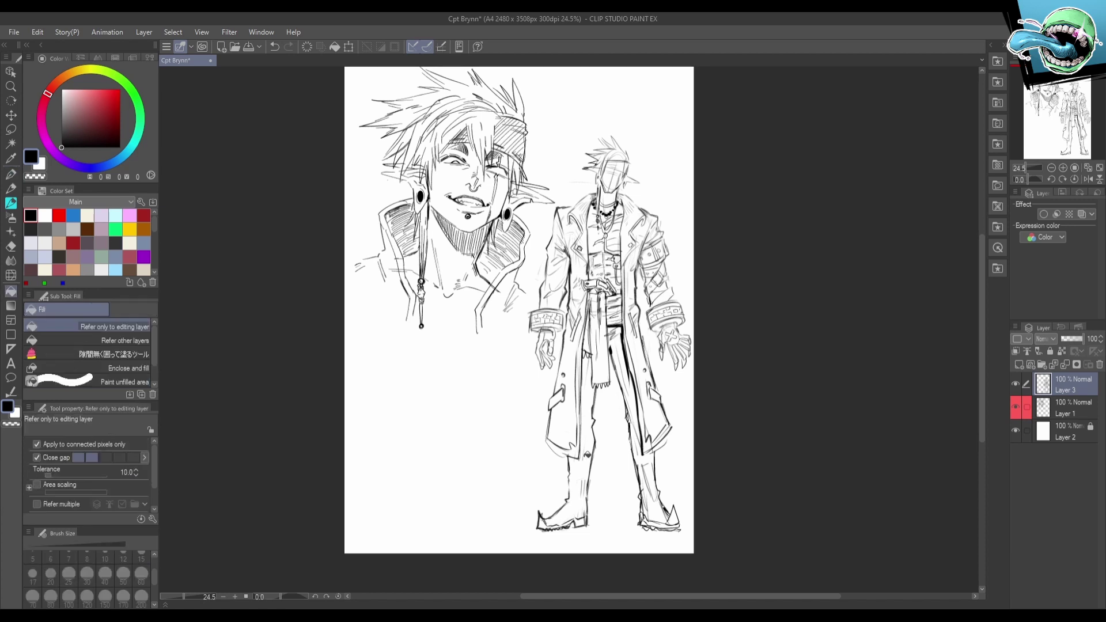
Set Layer 3 as the reference layer and try filling the legs with the 隙間無く囲って塗るツール enclosing fill.
key(g)
click(133, 353)
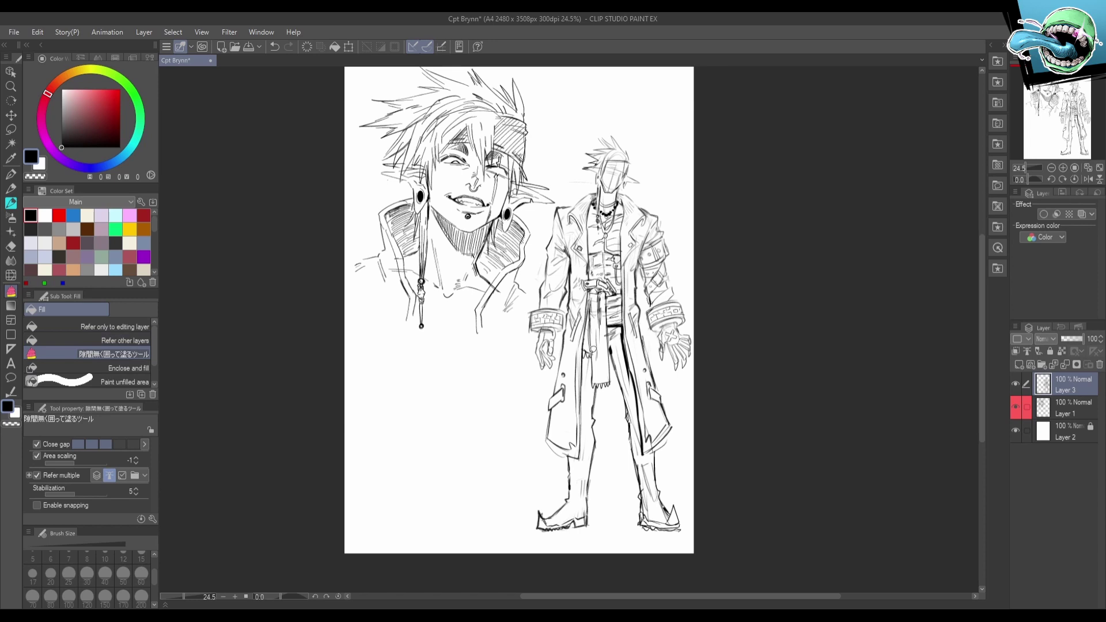
click(1028, 351)
mouse_move(584, 351)
mouse_down()
mouse_move(575, 449)
mouse_move(521, 529)
mouse_move(620, 481)
mouse_move(597, 381)
mouse_move(593, 349)
mouse_up()
mouse_move(624, 471)
mouse_down()
mouse_move(627, 510)
mouse_move(686, 526)
mouse_move(683, 459)
mouse_up()
key(ctrl+z)
key(ctrl+z)
Fill both trouser legs and boots with solid black, leaving the pointed toe tips and soles white.
key(p)
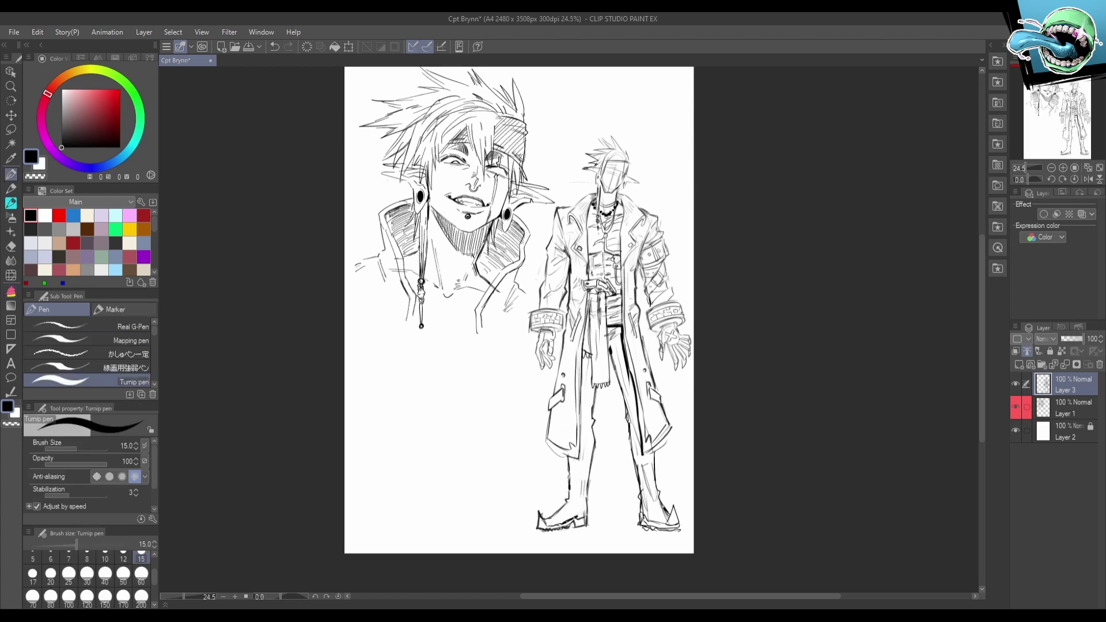
key(g)
mouse_move(541, 509)
mouse_down()
mouse_move(550, 523)
mouse_move(588, 518)
mouse_move(607, 425)
mouse_move(591, 347)
mouse_move(580, 364)
mouse_move(581, 450)
mouse_move(548, 507)
mouse_up()
mouse_move(644, 511)
mouse_down()
mouse_move(664, 522)
mouse_move(673, 504)
mouse_move(662, 441)
mouse_move(649, 427)
mouse_move(627, 326)
mouse_move(604, 314)
mouse_move(644, 512)
mouse_up()
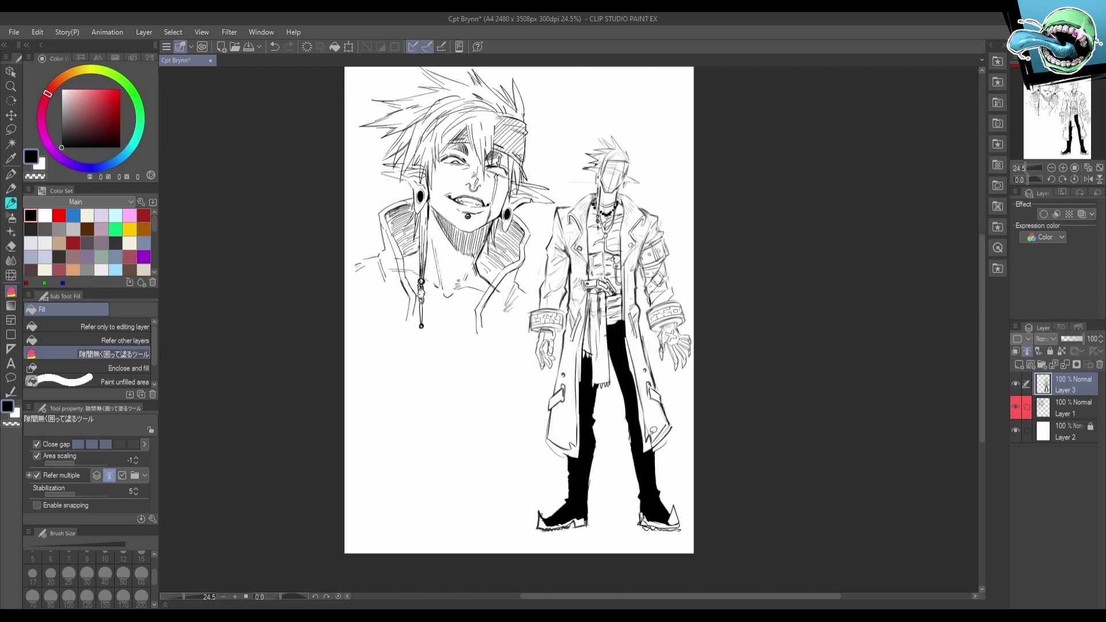
Mirror the canvas view and touch up the edges of the black legs with the Turnip pen at size 25.
key(p)
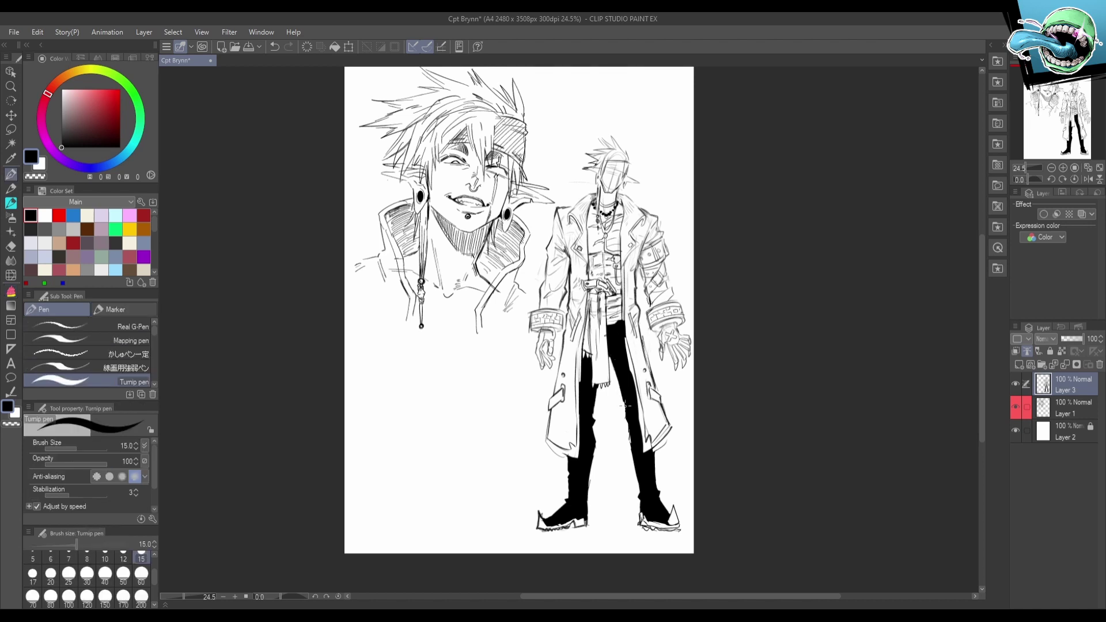
key(h)
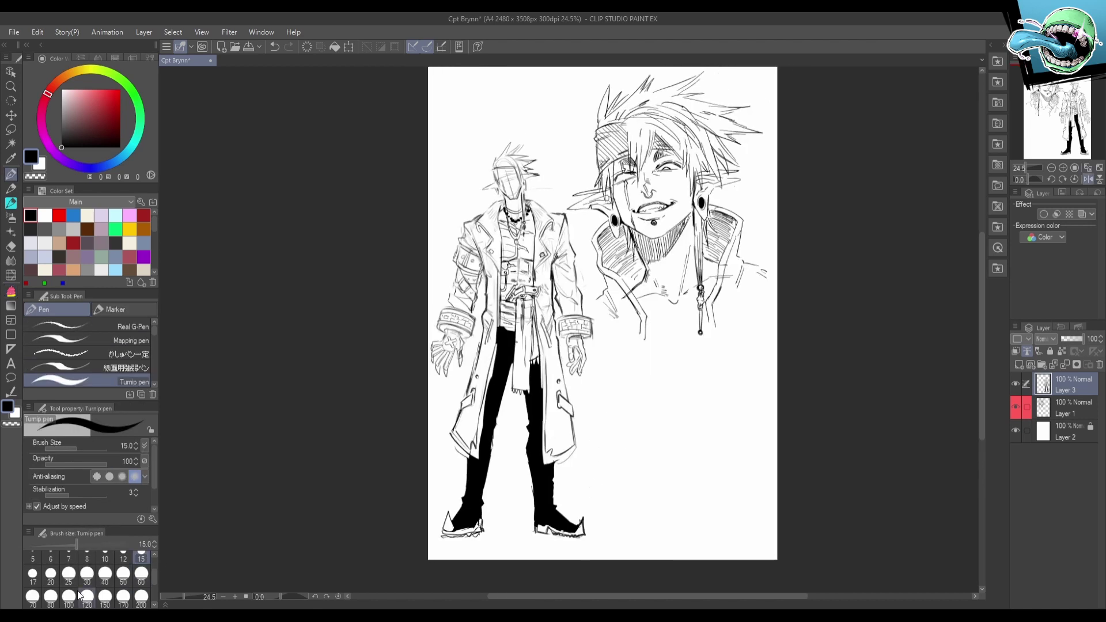
click(69, 573)
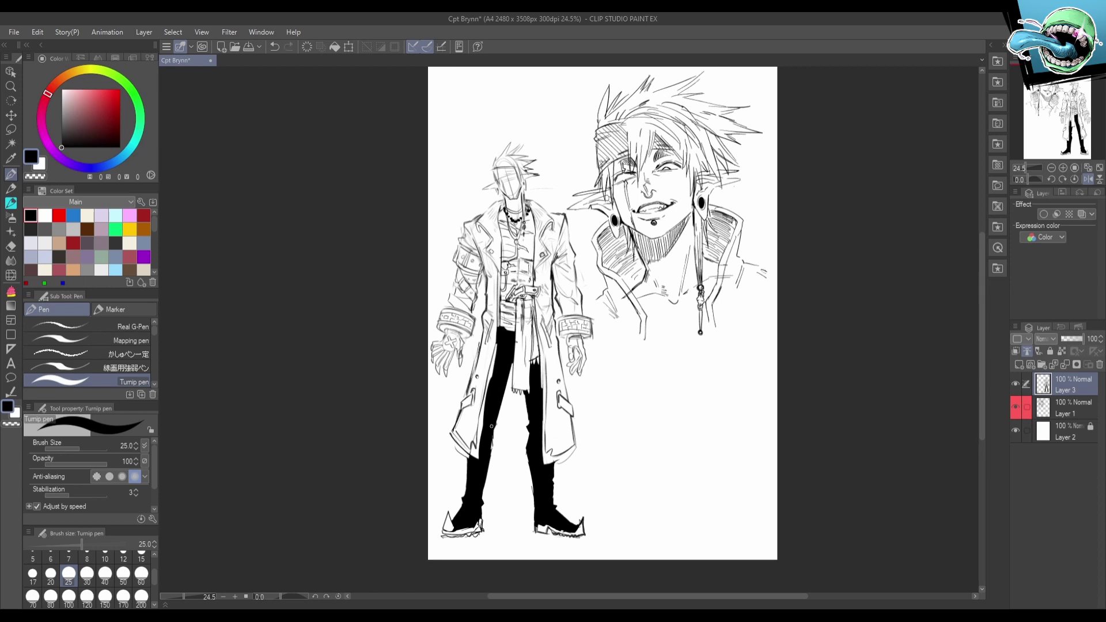
drag(485, 475, 488, 453)
key(ctrl+z)
drag(512, 364, 512, 377)
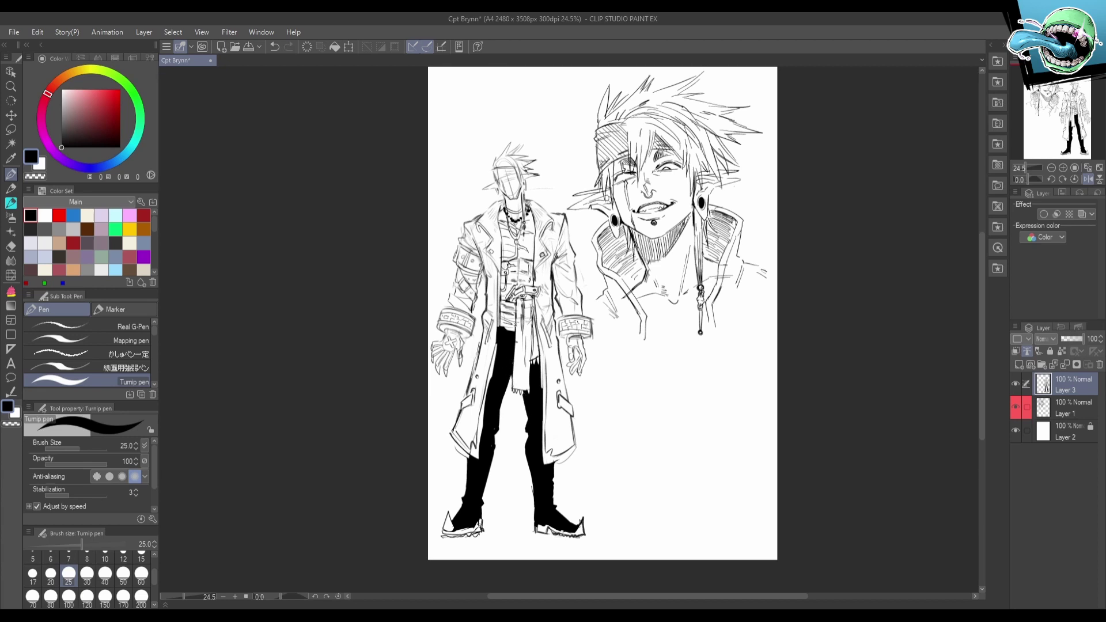
Unmirror the canvas view and touch up the top of the black leg at the waist with the Hard eraser and Turnip pen.
key(e)
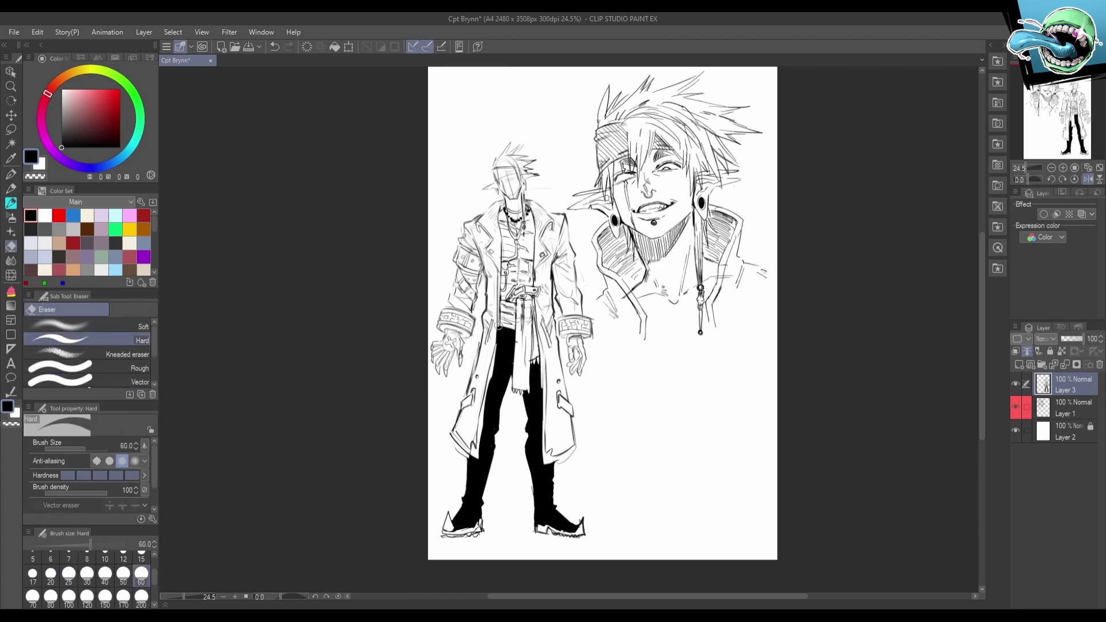
drag(498, 323, 498, 342)
key(p)
key(h)
key(ctrl+z)
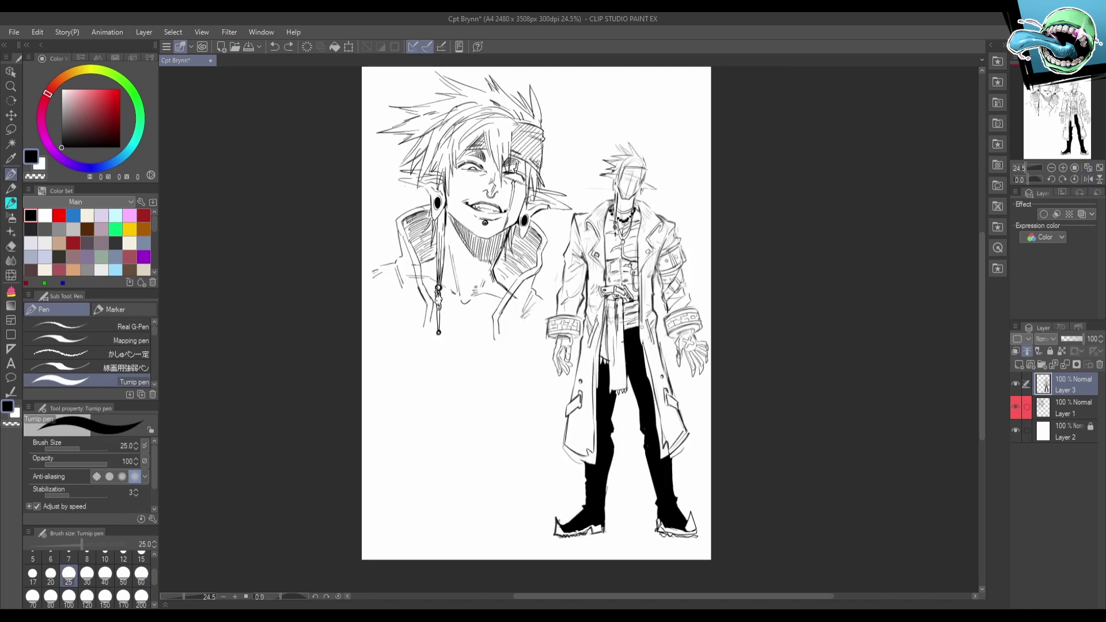
drag(641, 320, 642, 334)
drag(727, 343, 683, 375)
drag(647, 424, 611, 435)
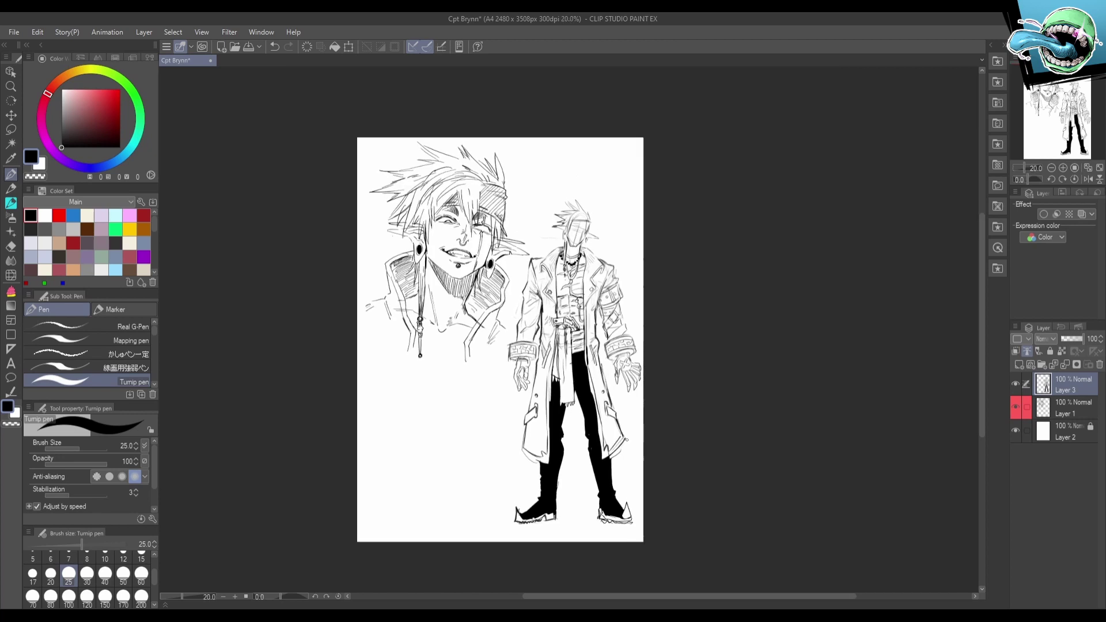
key(p)
key(ctrl+z)
drag(591, 250, 599, 261)
drag(640, 326, 661, 362)
mouse_move(673, 422)
mouse_down()
mouse_move(645, 423)
mouse_move(688, 410)
mouse_up()
Lasso the full-body figure's head, try shifting it toward the portrait, and undo that transform while keeping the selection.
key(m)
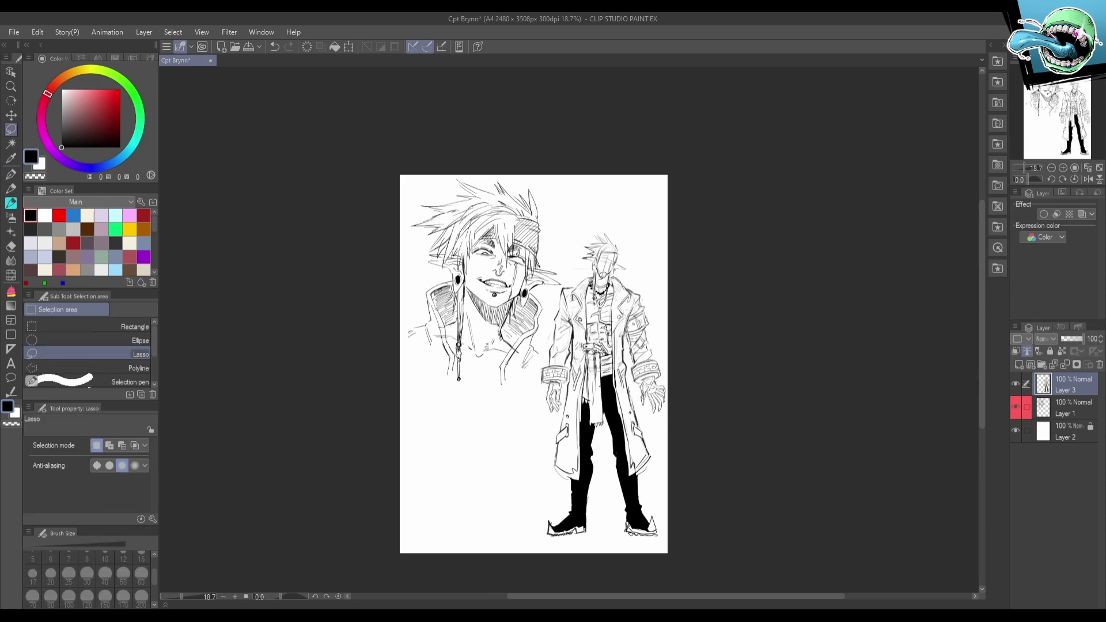
mouse_move(598, 275)
mouse_down()
mouse_move(637, 256)
mouse_move(613, 275)
mouse_move(602, 277)
mouse_move(642, 244)
mouse_up()
click(651, 297)
drag(632, 260, 618, 260)
click(576, 313)
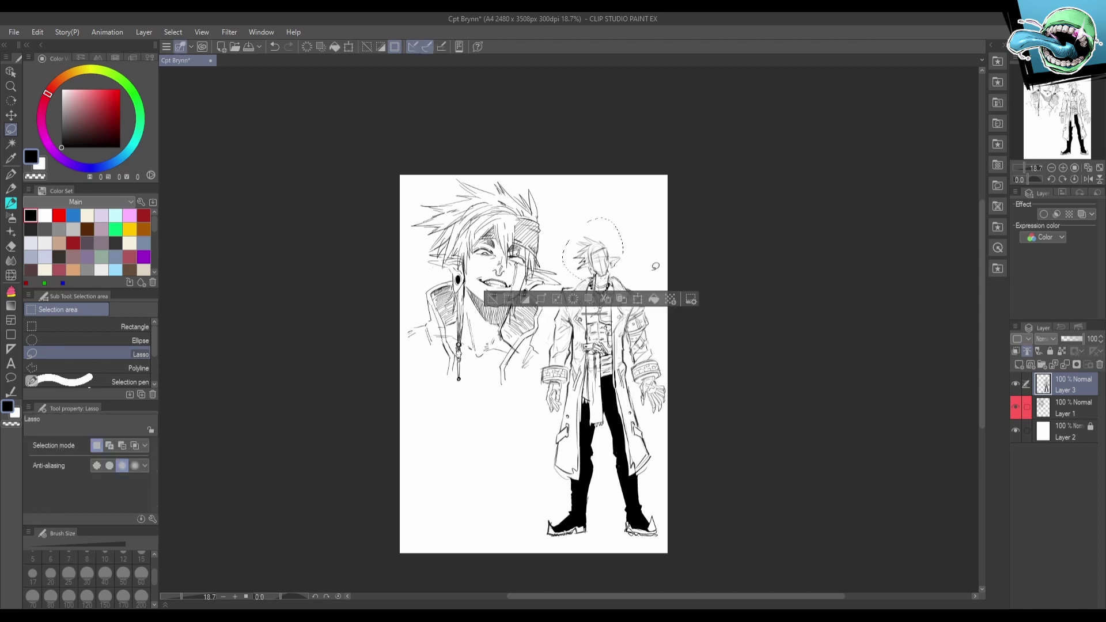
key(ctrl+d)
key(ctrl+z)
key(ctrl+z)
Rotate and shift the selected head slightly so it sits better on the figure's neck, then clear the selection.
click(652, 300)
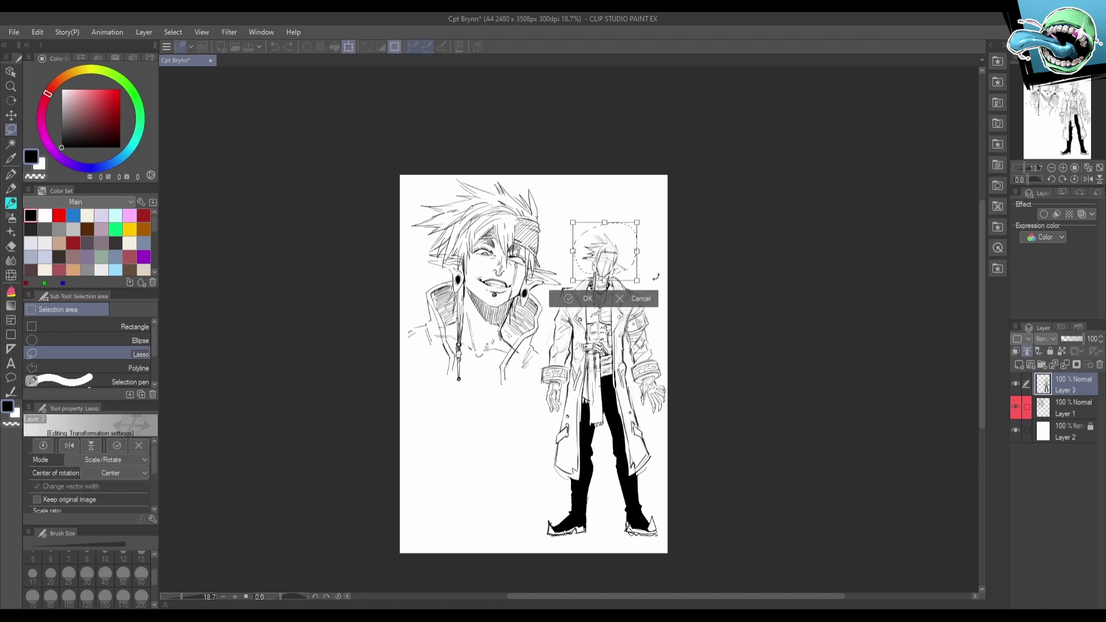
drag(644, 274, 645, 262)
drag(625, 270, 617, 268)
click(581, 306)
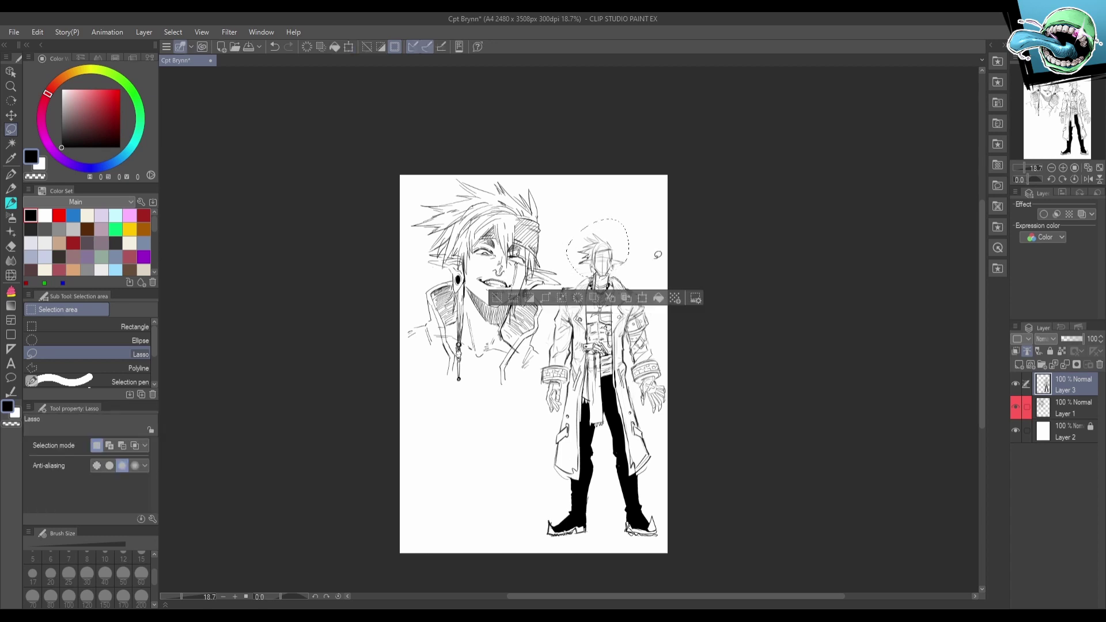
key(ctrl+d)
key(p)
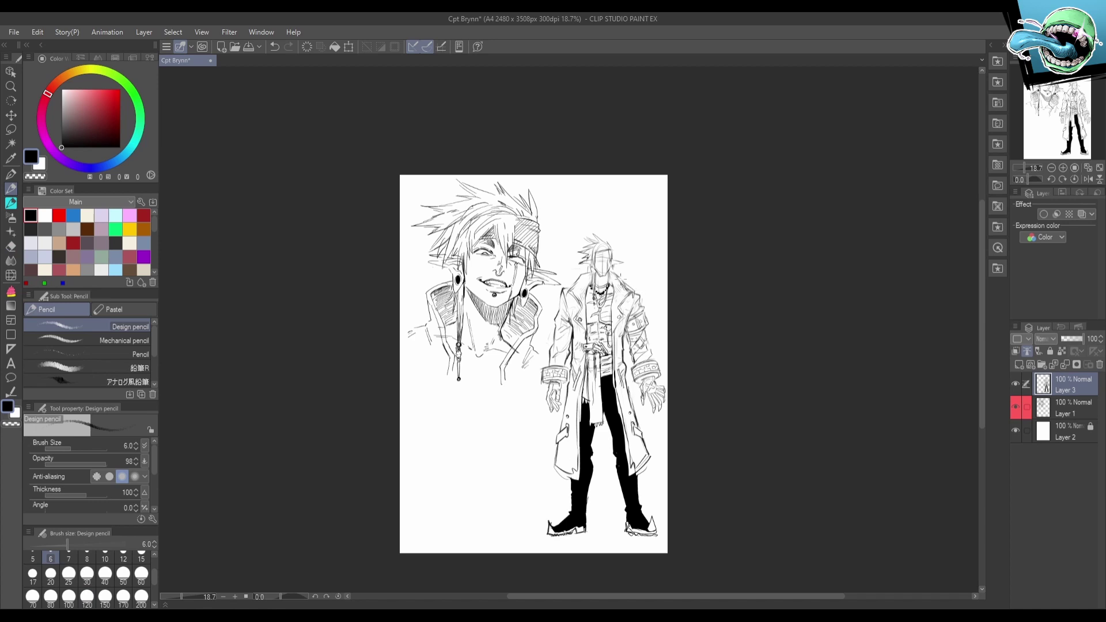
Mirror the canvas view, lasso the figure's arm with the banded sleeve and rotate and shift it slightly toward the body.
drag(667, 313, 665, 301)
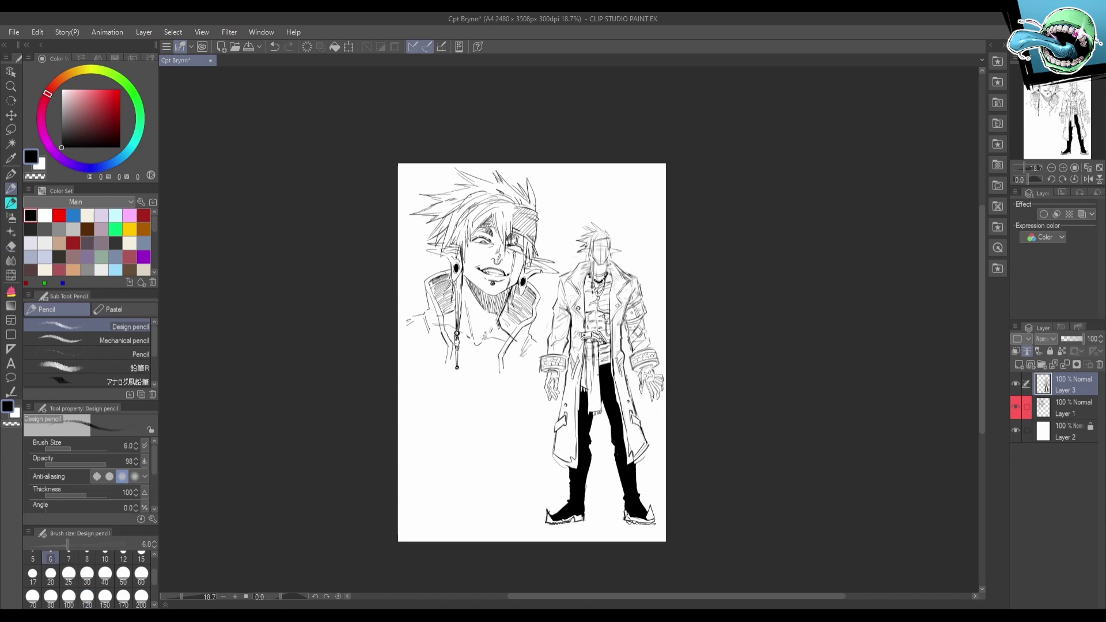
key(h)
drag(691, 444, 686, 440)
drag(669, 477, 661, 482)
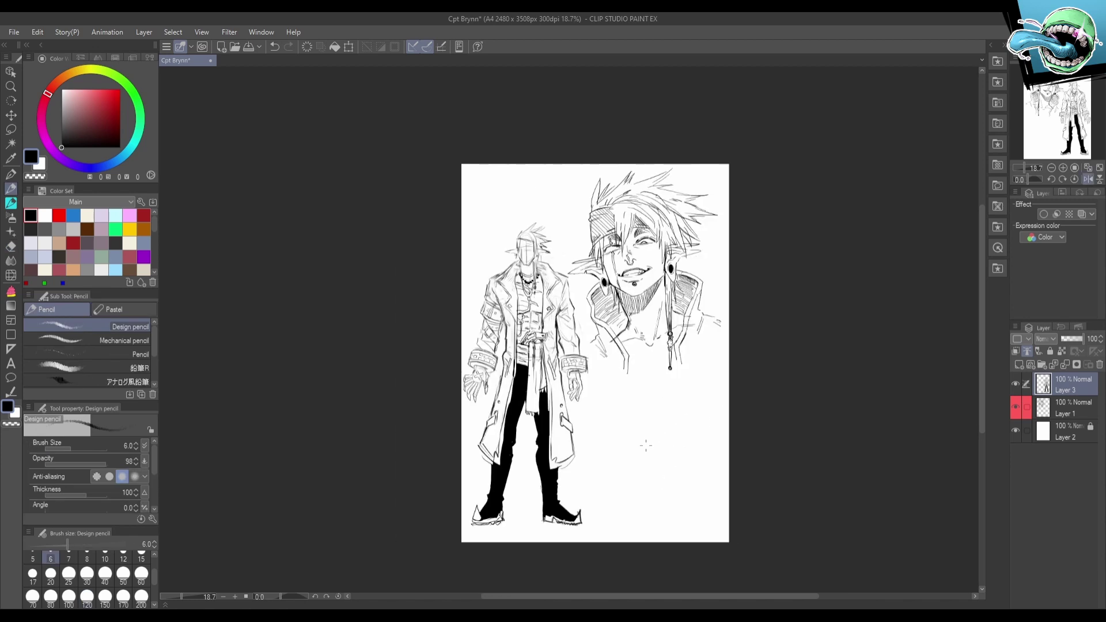
key(m)
mouse_move(490, 272)
mouse_down()
mouse_move(452, 412)
mouse_move(490, 402)
mouse_move(508, 316)
mouse_up()
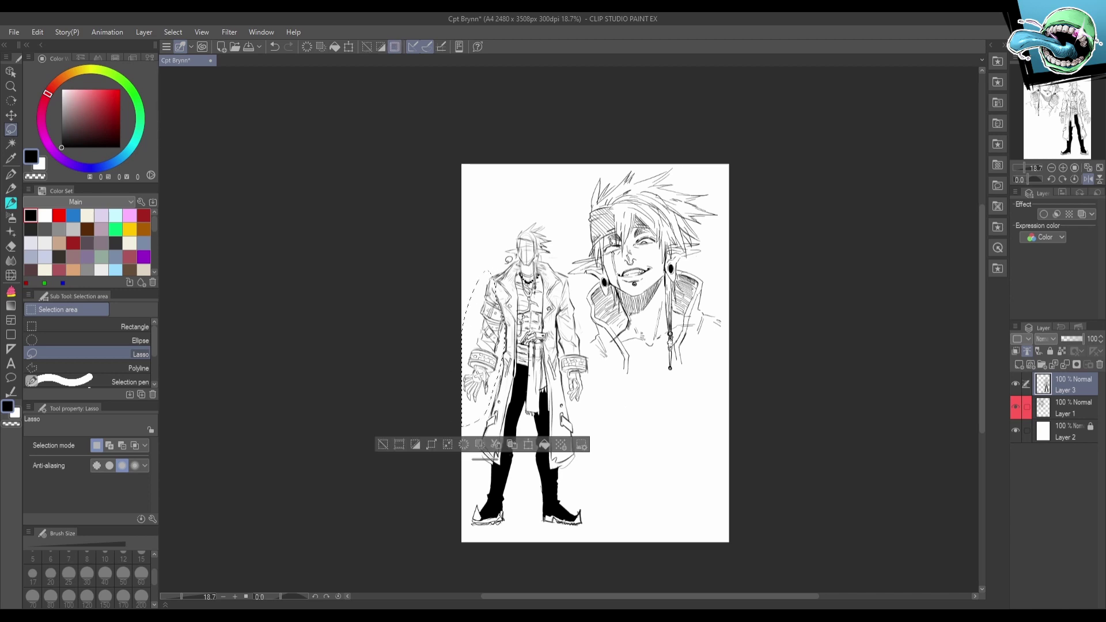
click(529, 444)
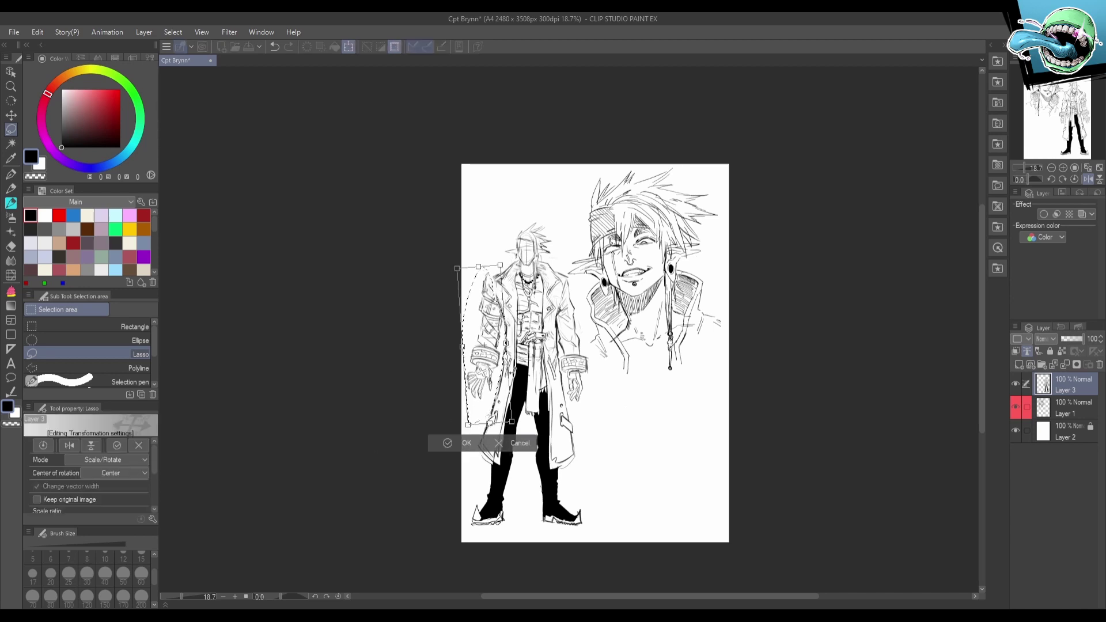
key(ctrl+z)
key(ctrl+z)
key(ctrl+z)
mouse_move(501, 358)
mouse_down()
mouse_move(483, 429)
mouse_move(505, 339)
mouse_up()
click(464, 444)
key(ctrl+d)
Rotate the forearm, cuff and hand of the same arm slightly with a transform and clear the selection.
click(527, 446)
drag(499, 399, 514, 392)
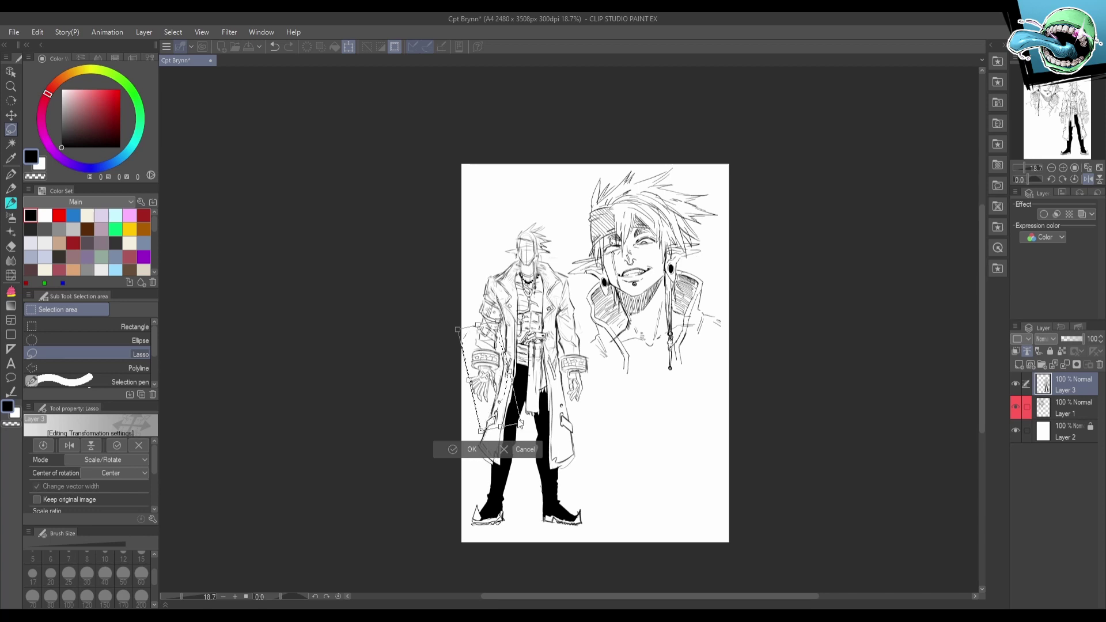
click(472, 450)
key(ctrl+d)
Unmirror the canvas view, then enlarge the whole figure on Layer 3 slightly and distort its corners to correct the proportions.
key(h)
mouse_move(669, 440)
mouse_down()
mouse_move(655, 442)
mouse_move(678, 438)
mouse_up()
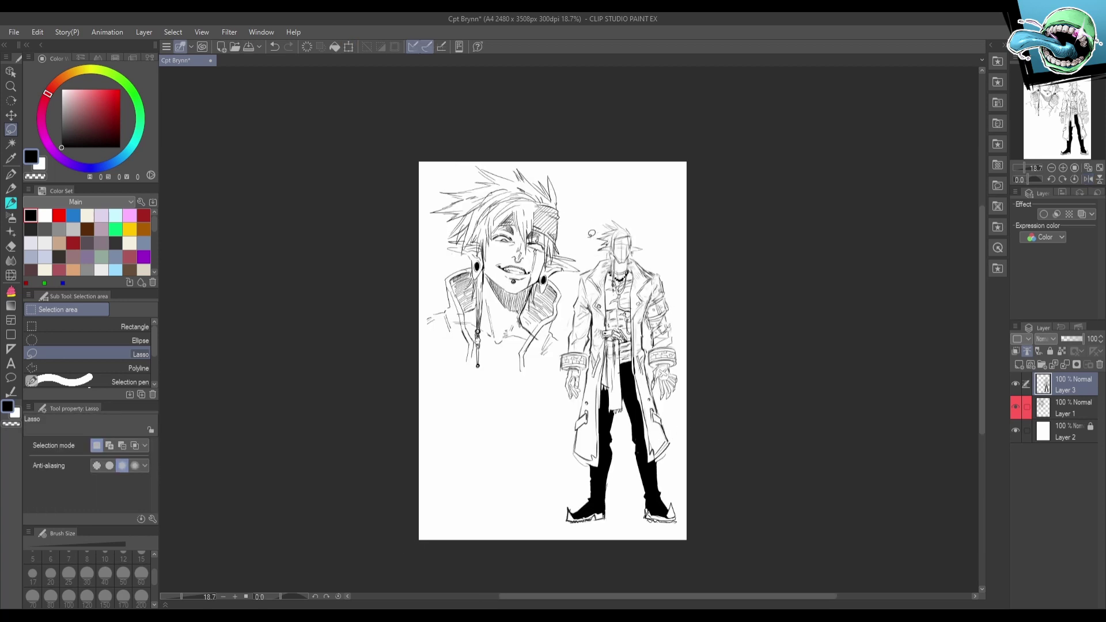
click(348, 47)
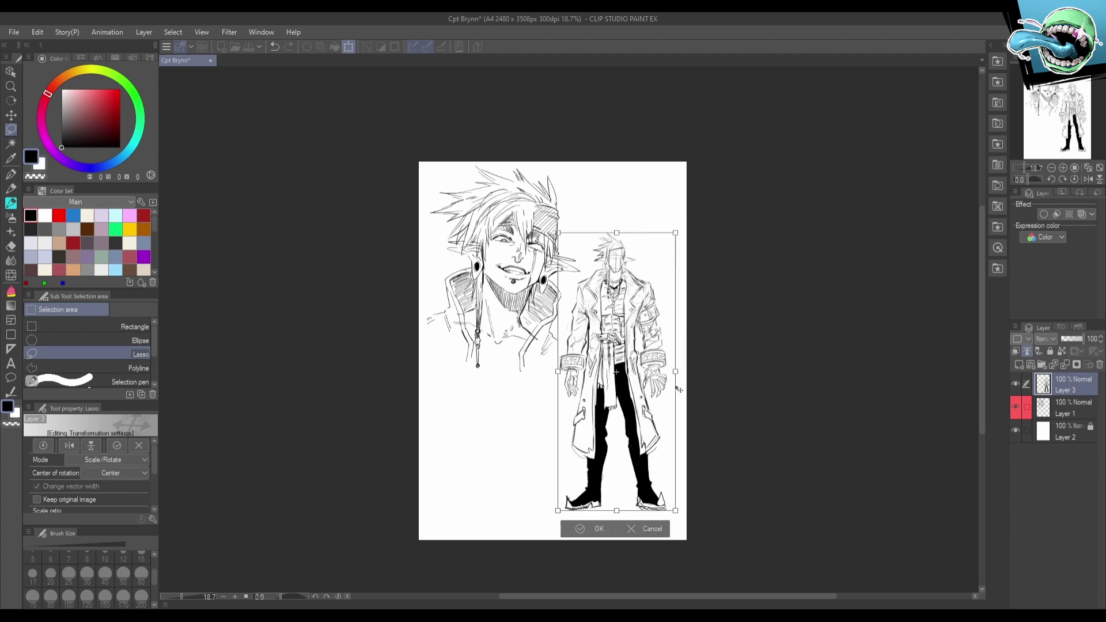
drag(653, 405, 716, 399)
drag(689, 514, 689, 521)
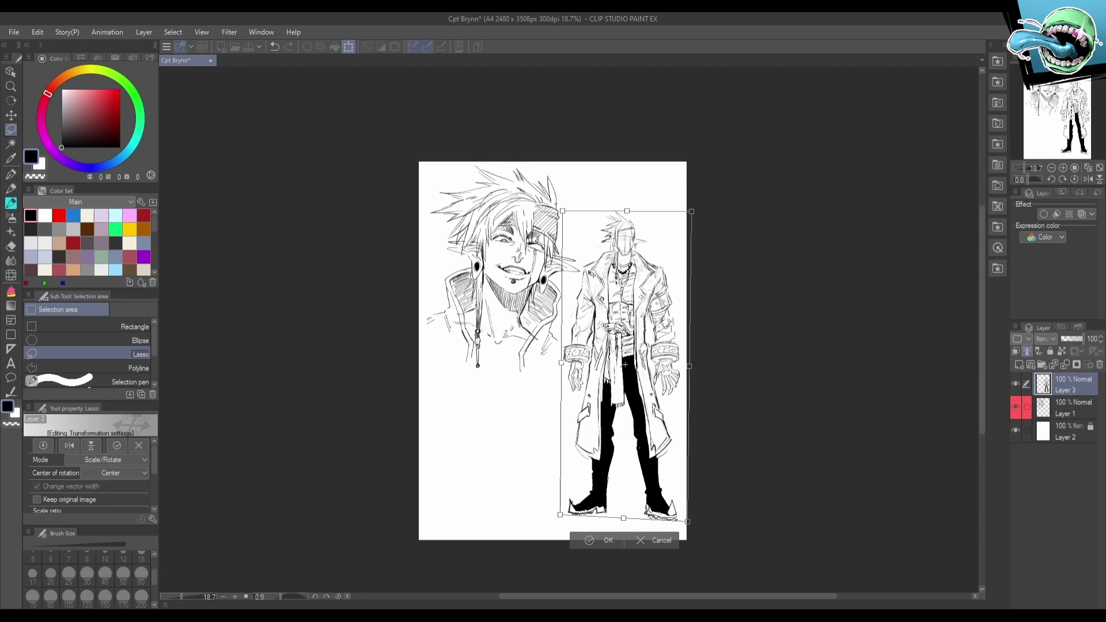
drag(566, 205, 569, 201)
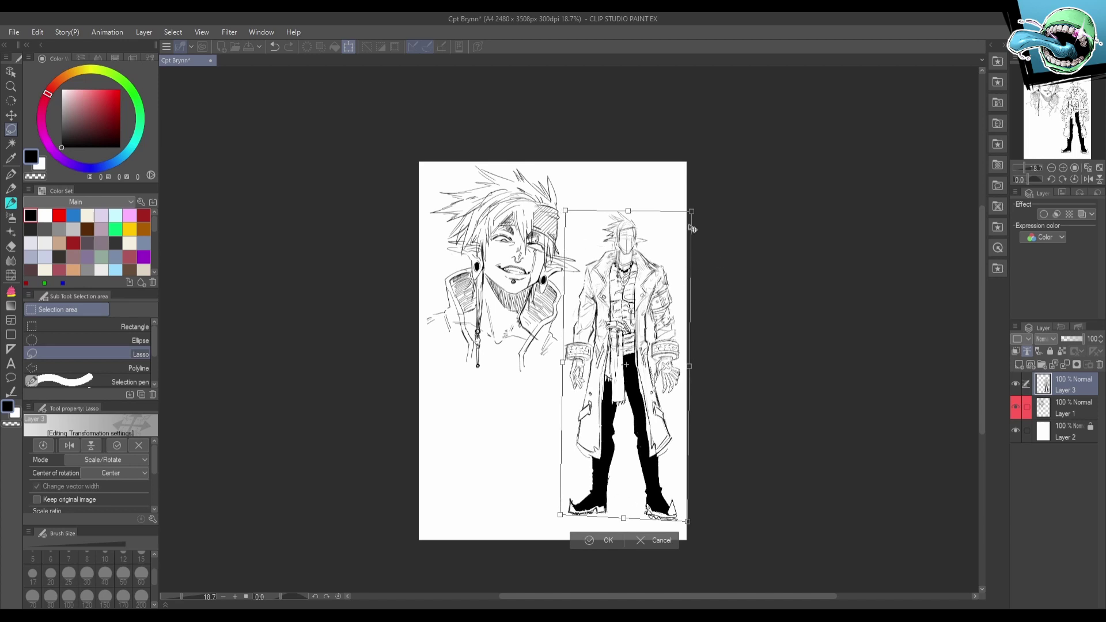
drag(691, 212, 691, 215)
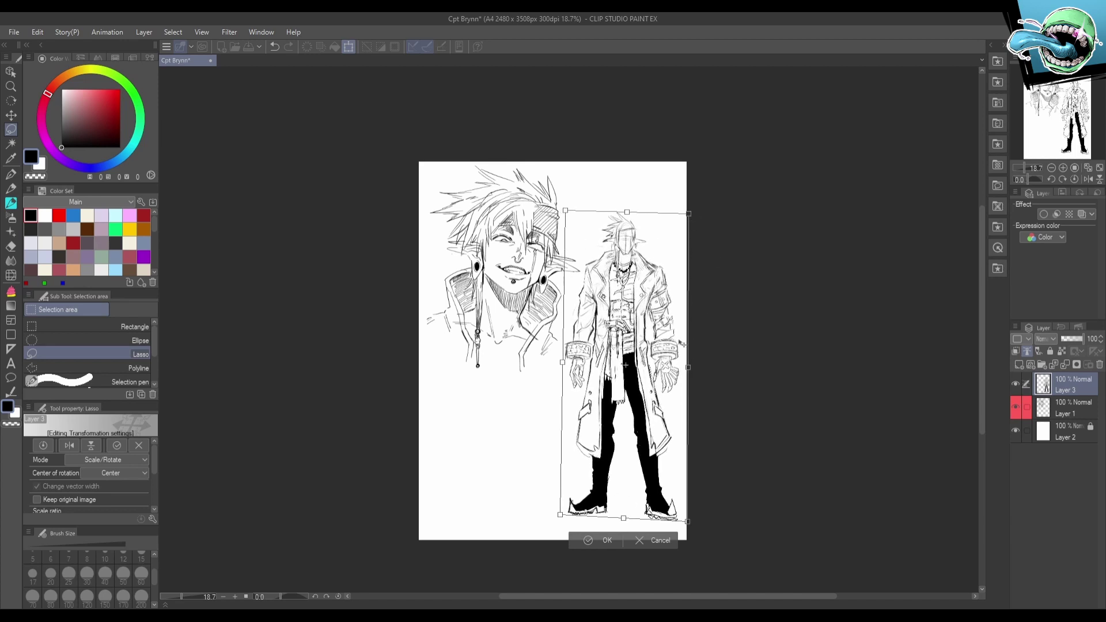
drag(623, 521, 619, 521)
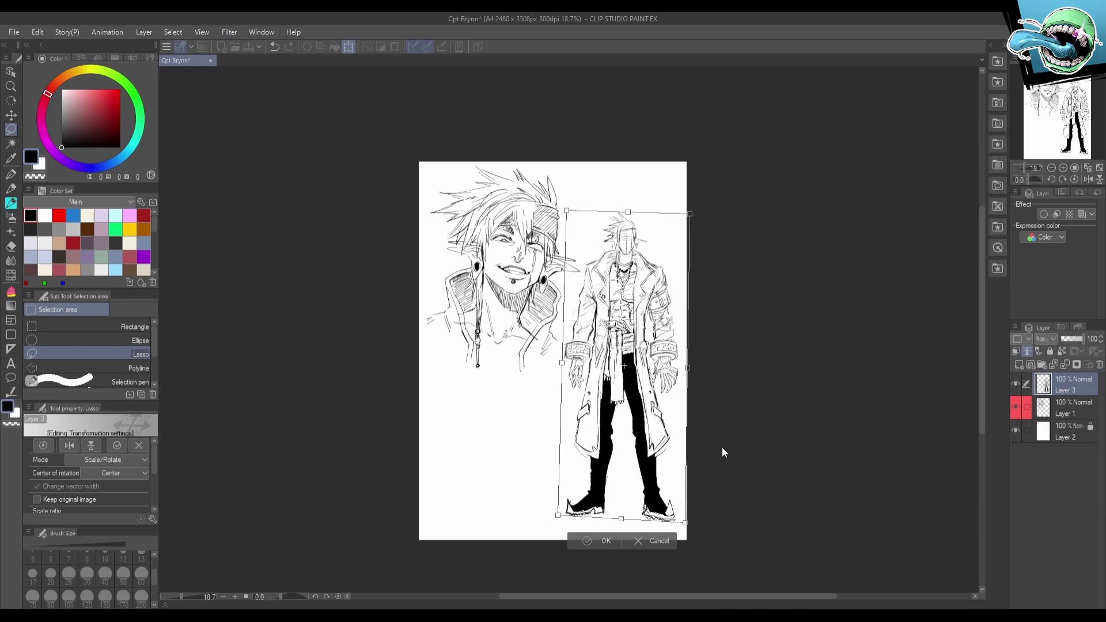
key(Return)
Lasso the figure's upper body and fine-tune its shape with a slight corner distortion.
mouse_move(596, 339)
mouse_down()
mouse_move(585, 337)
mouse_move(571, 295)
mouse_move(693, 193)
mouse_move(720, 339)
mouse_up()
click(670, 361)
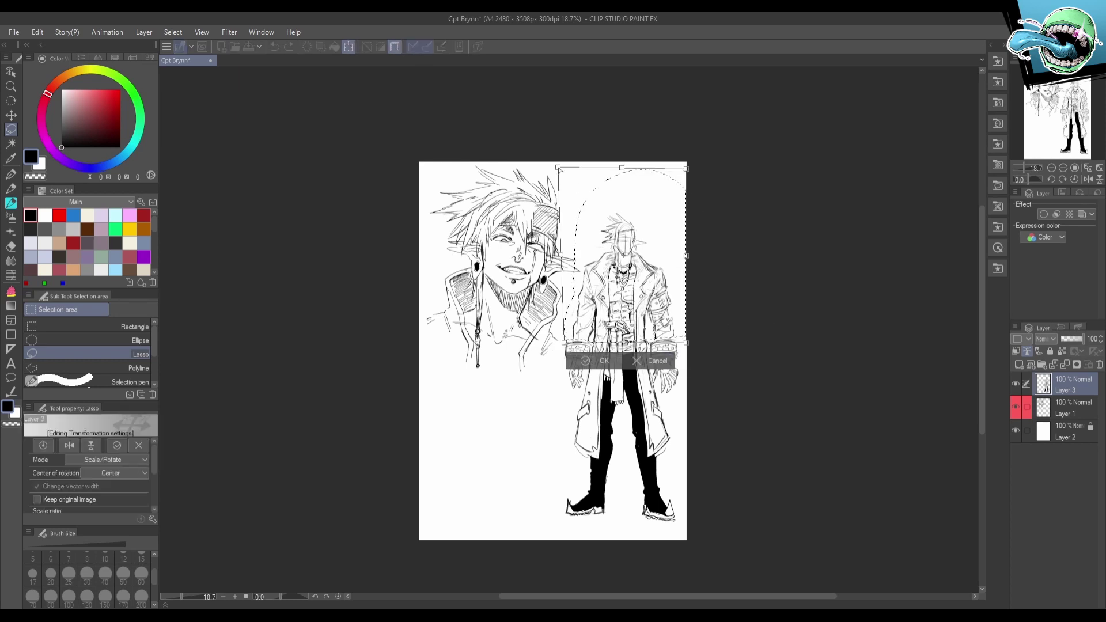
drag(556, 166, 559, 167)
key(ctrl+z)
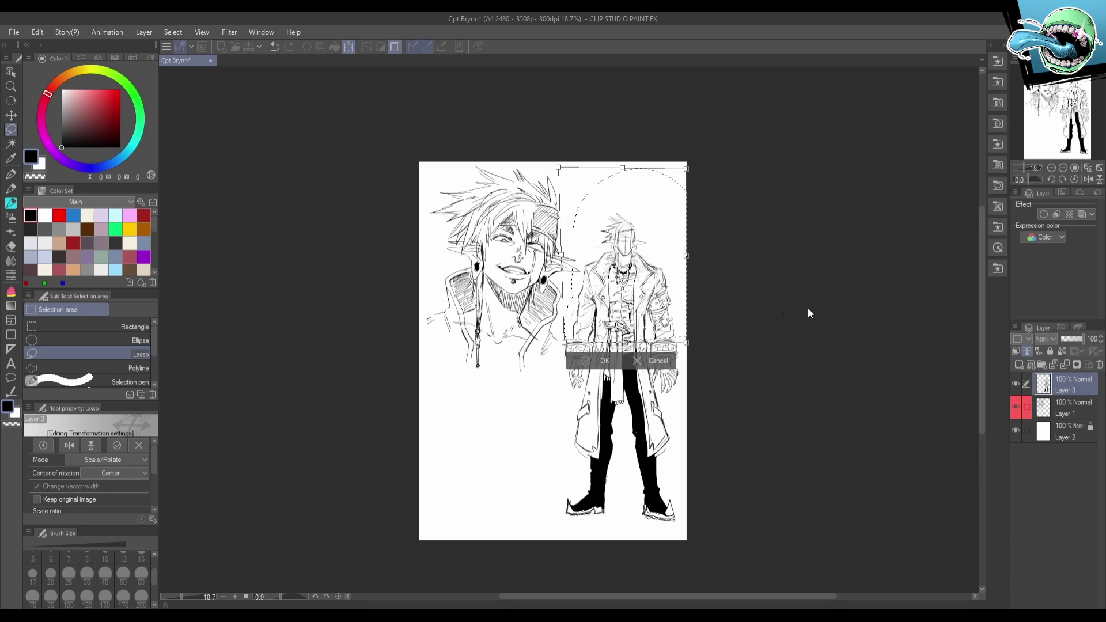
click(807, 308)
drag(702, 427, 739, 419)
Sketch loose horizontal ground lines beneath both boots with the Design pencil at size 6.
key(p)
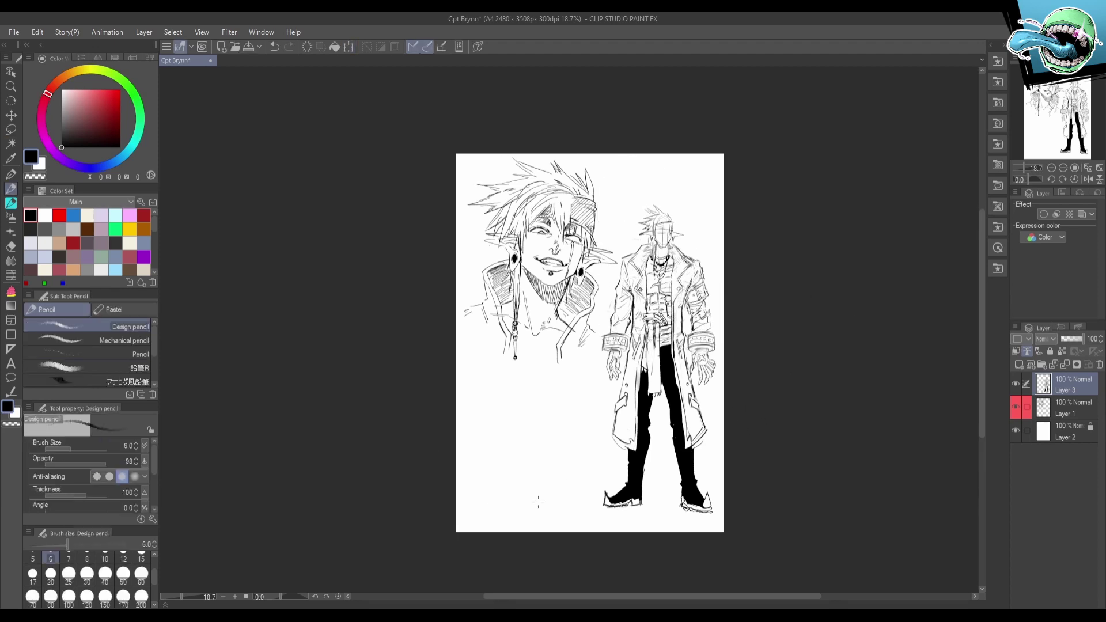
drag(728, 500, 721, 509)
mouse_move(644, 517)
mouse_down()
mouse_move(669, 509)
mouse_move(598, 522)
mouse_move(688, 520)
mouse_up()
mouse_move(603, 521)
mouse_down()
mouse_move(658, 528)
mouse_move(598, 523)
mouse_up()
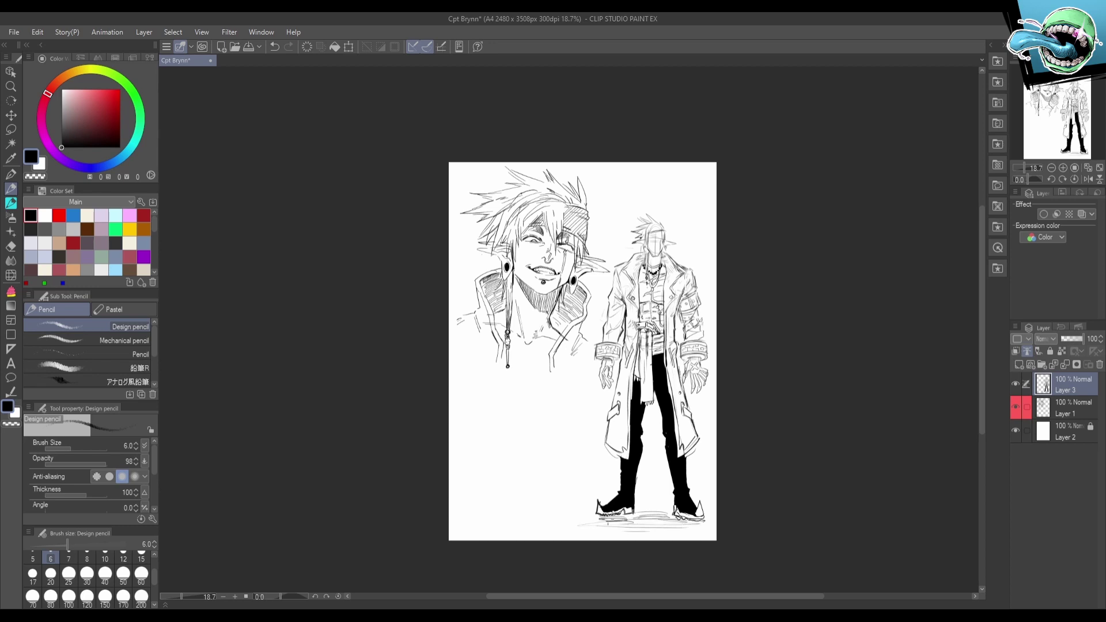
drag(693, 439, 676, 440)
scroll(677, 435, up, 1)
drag(664, 396, 654, 375)
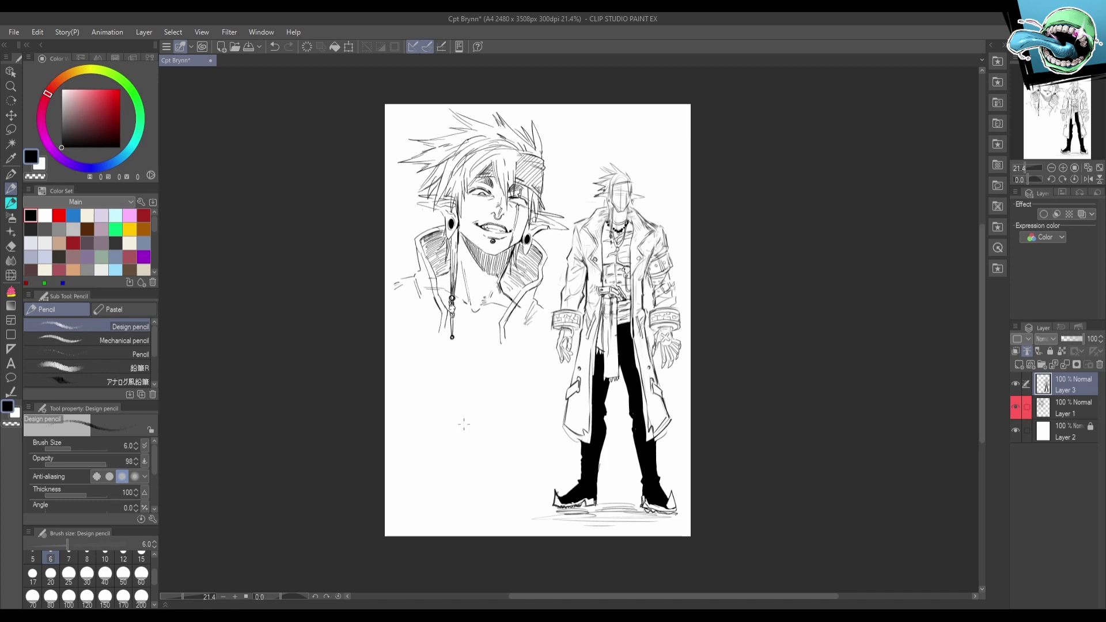
drag(490, 430, 497, 425)
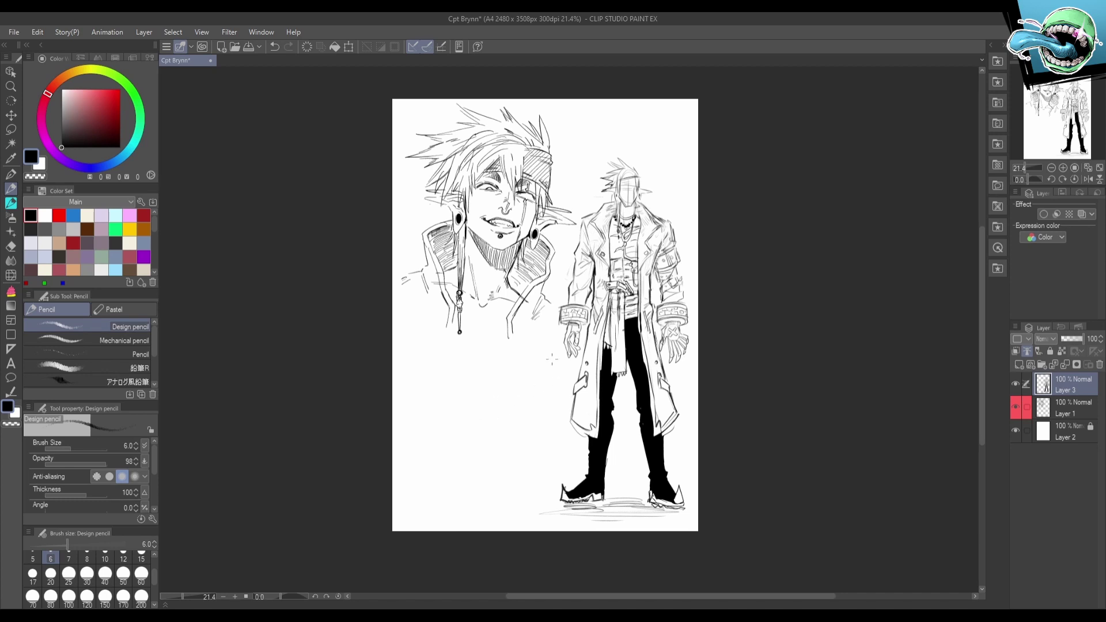
scroll(499, 430, up, 1)
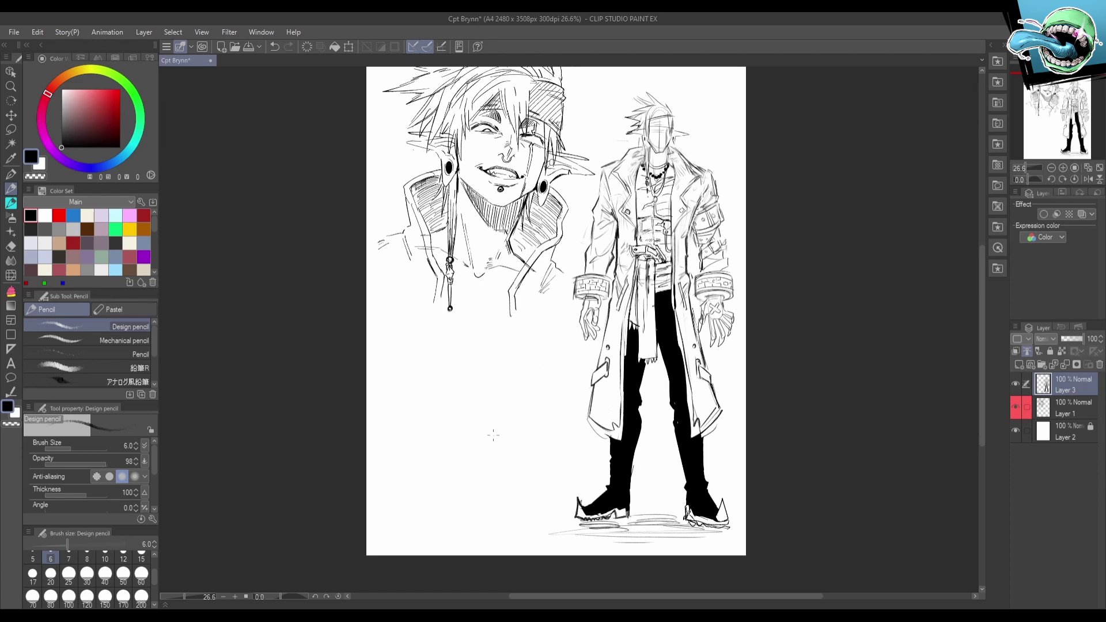
scroll(482, 446, down, 1)
mouse_move(638, 405)
mouse_down()
mouse_move(613, 416)
mouse_move(645, 404)
mouse_up()
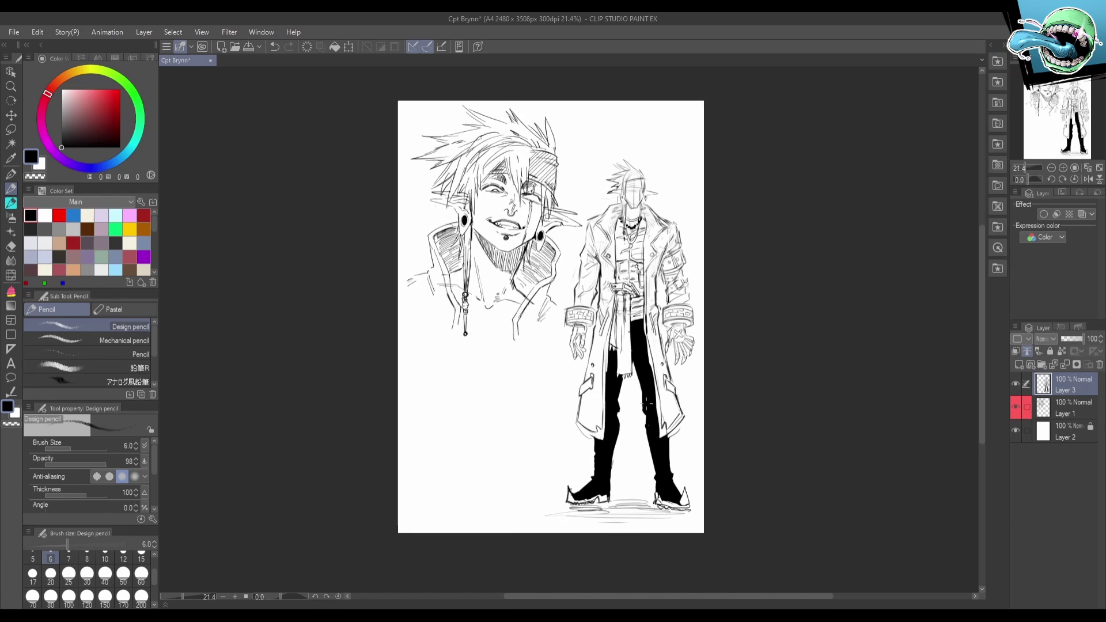
Place the Eddy Sig 3 signature material from the Sweet folder in the empty area beside the figure's boots.
click(998, 61)
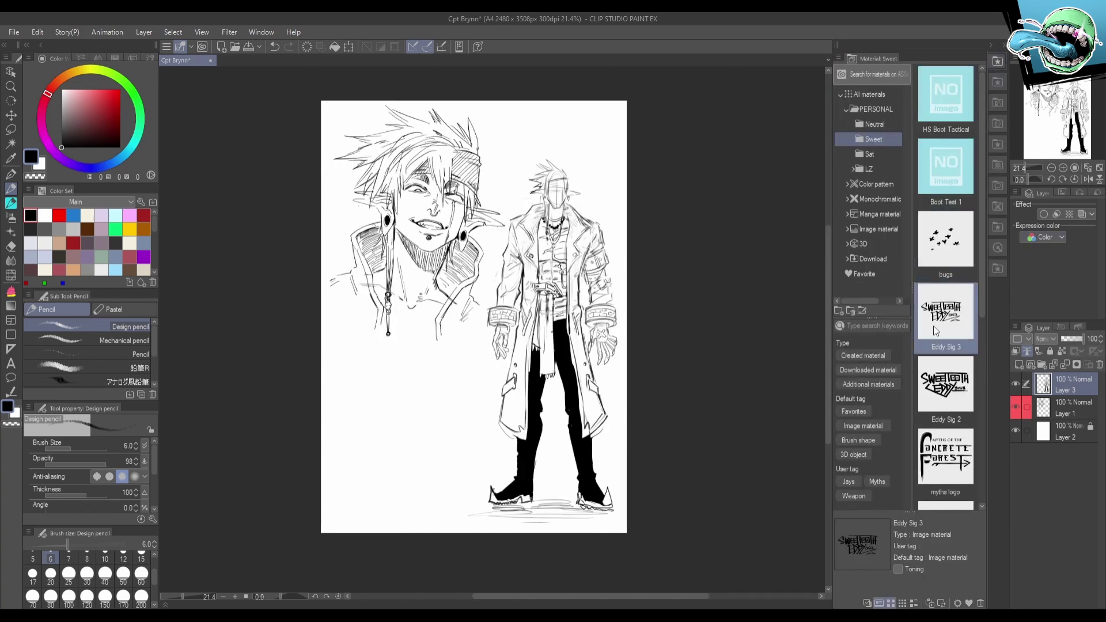
mouse_move(936, 331)
mouse_down()
mouse_move(489, 479)
mouse_move(469, 452)
mouse_move(461, 477)
mouse_up()
click(414, 537)
Place the Saturday WARS logo material from the Sat folder below the portrait and move its layer beneath the signature layer.
click(874, 125)
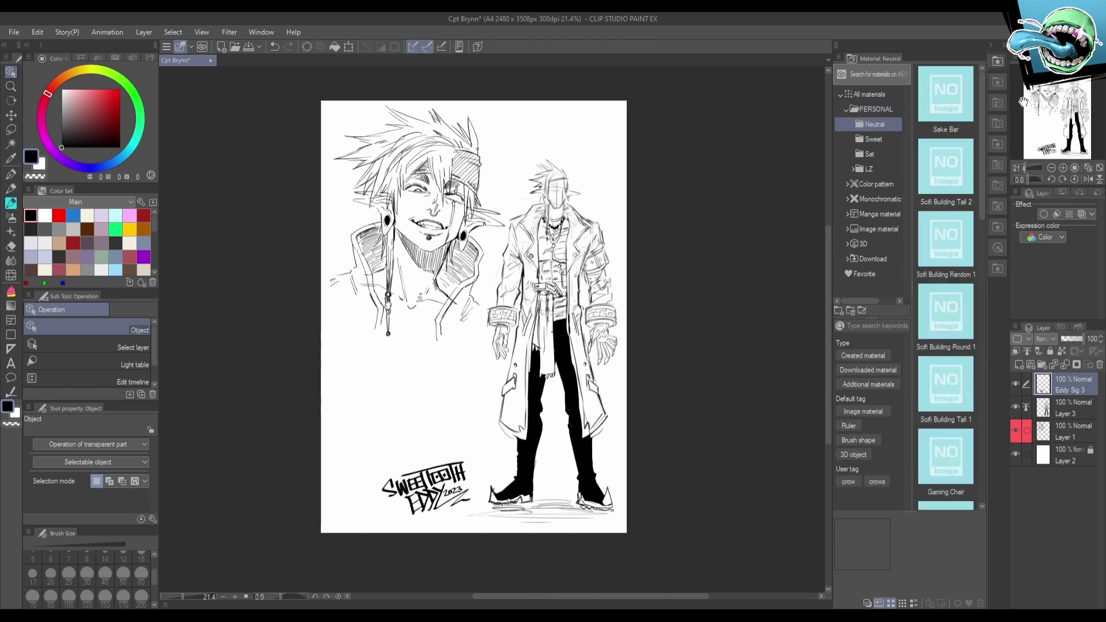
click(870, 154)
drag(950, 101, 410, 417)
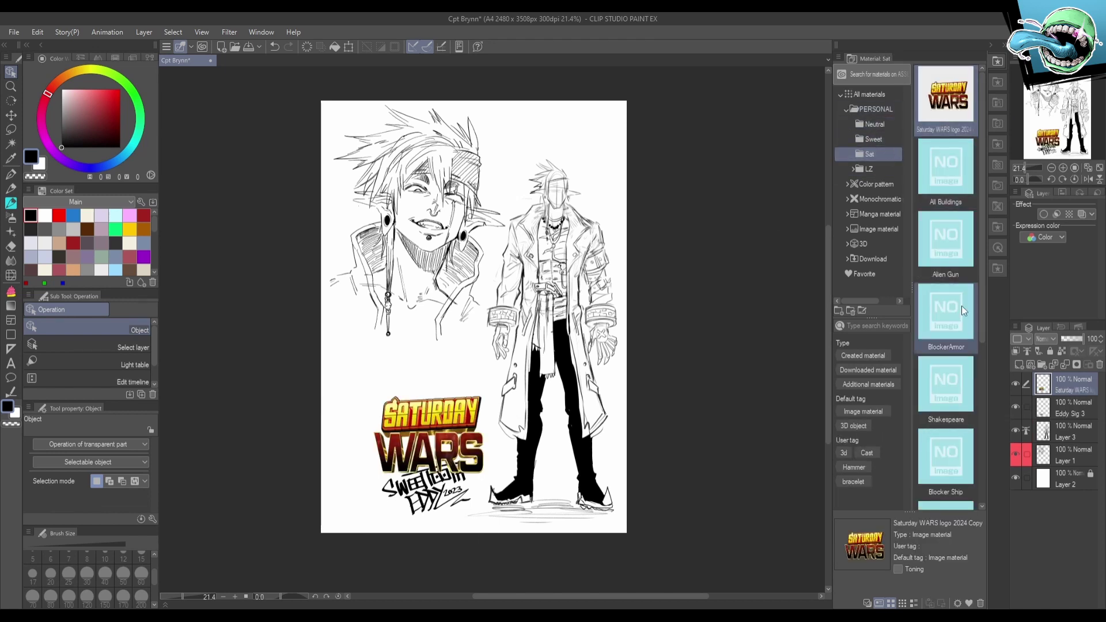
drag(1057, 390, 1021, 406)
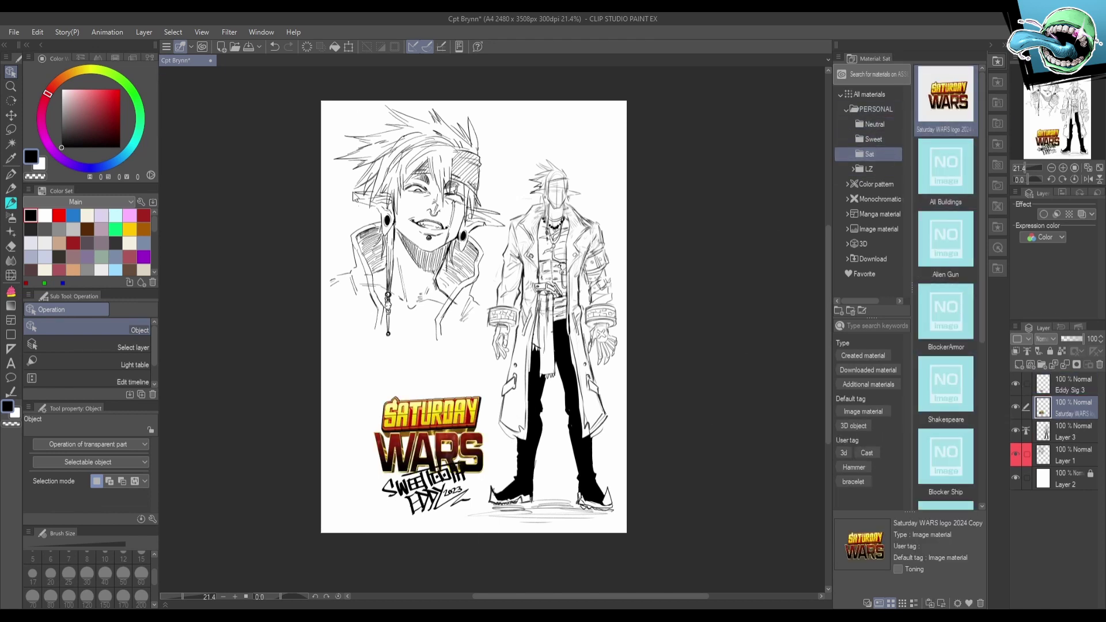
Enlarge the Saturday WARS logo slightly and move it away from the figure, clear above the signature.
click(348, 46)
mouse_move(471, 443)
mouse_down()
mouse_move(452, 432)
mouse_move(474, 426)
mouse_up()
drag(456, 435, 477, 431)
key(ctrl+z)
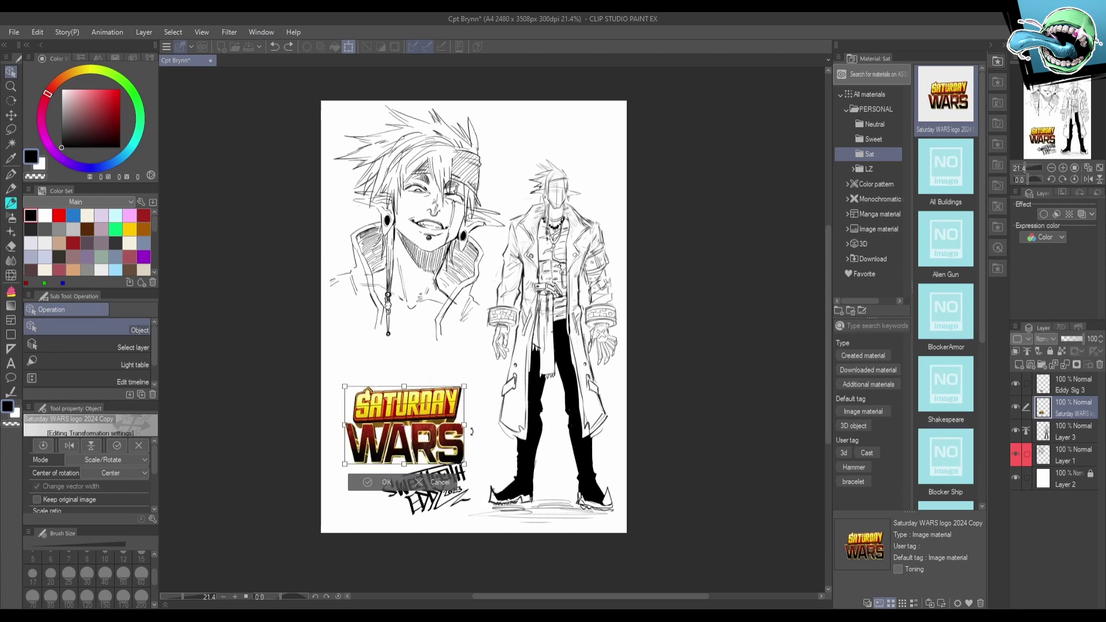
click(385, 482)
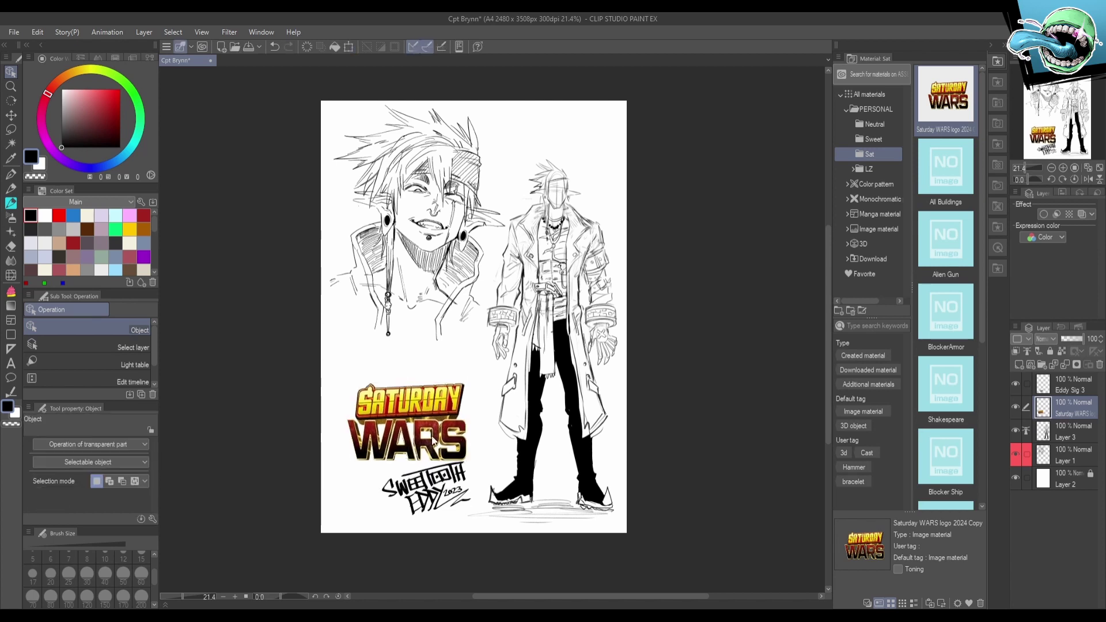
Select the Eddy Sig 3 layer and move the signature further from the boots, tucked directly under the Saturday WARS logo.
click(1077, 392)
drag(463, 481, 459, 477)
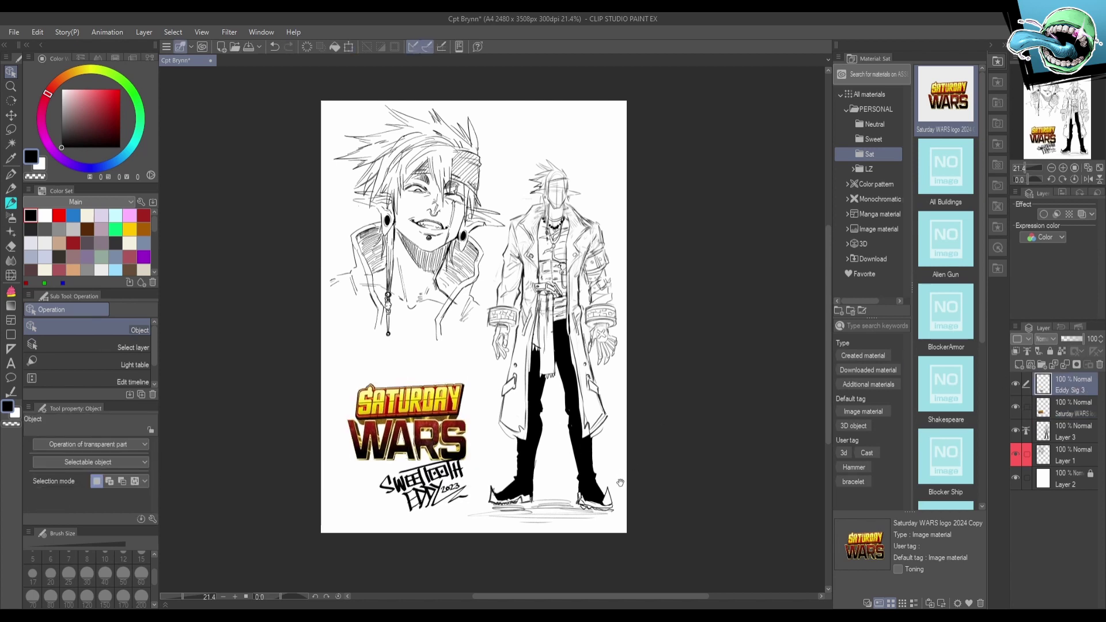
drag(621, 483, 602, 522)
drag(439, 535, 410, 529)
drag(610, 492, 629, 489)
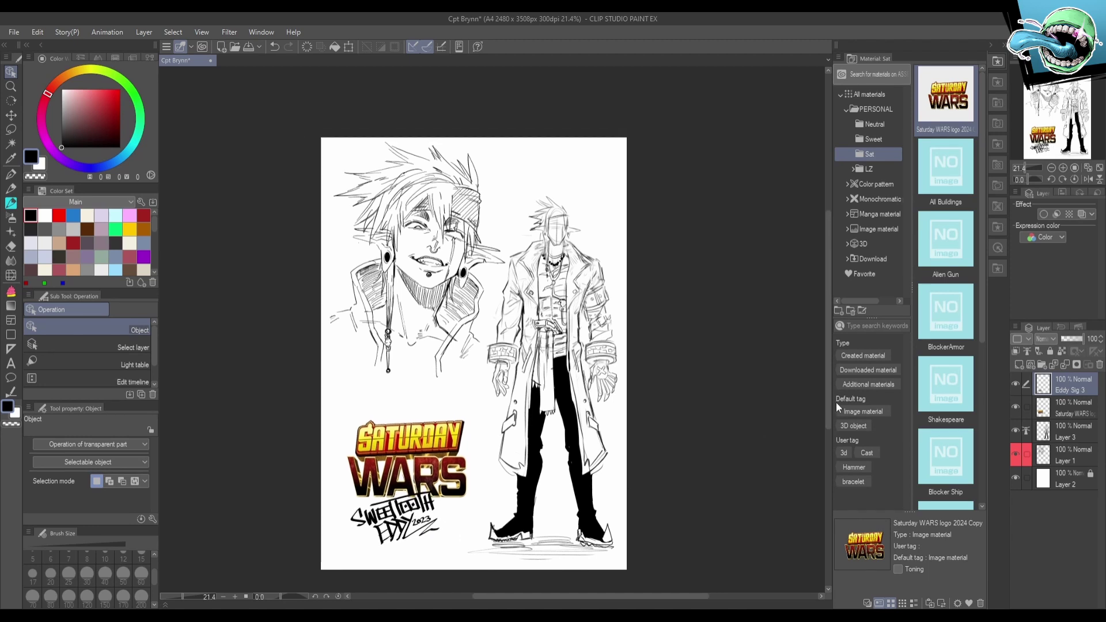
click(1079, 425)
key(ctrl+e)
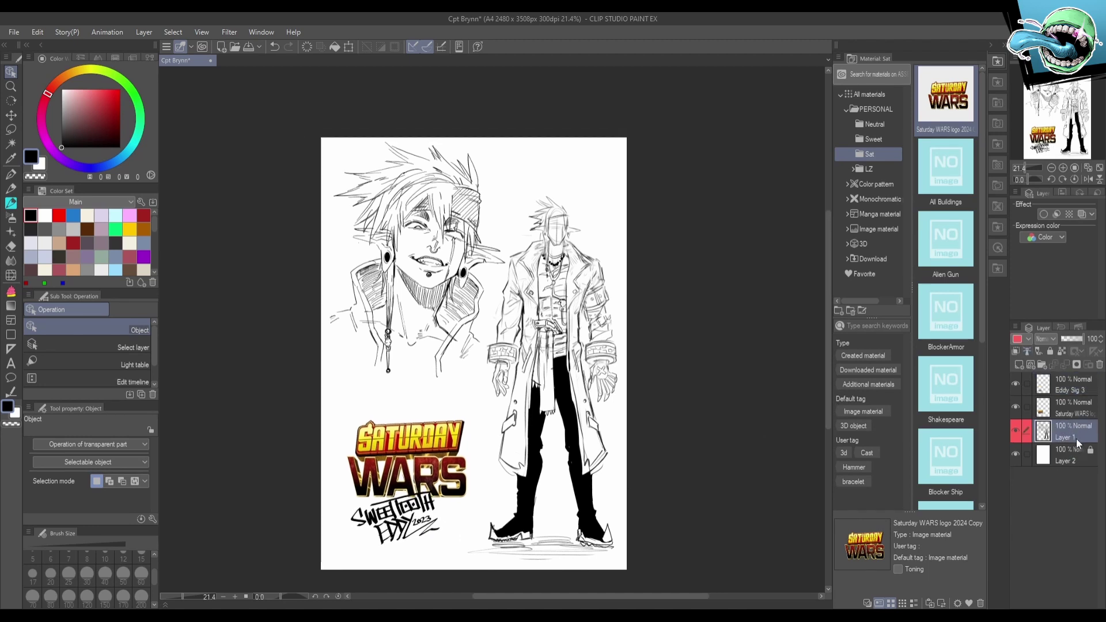
key(ctrl+z)
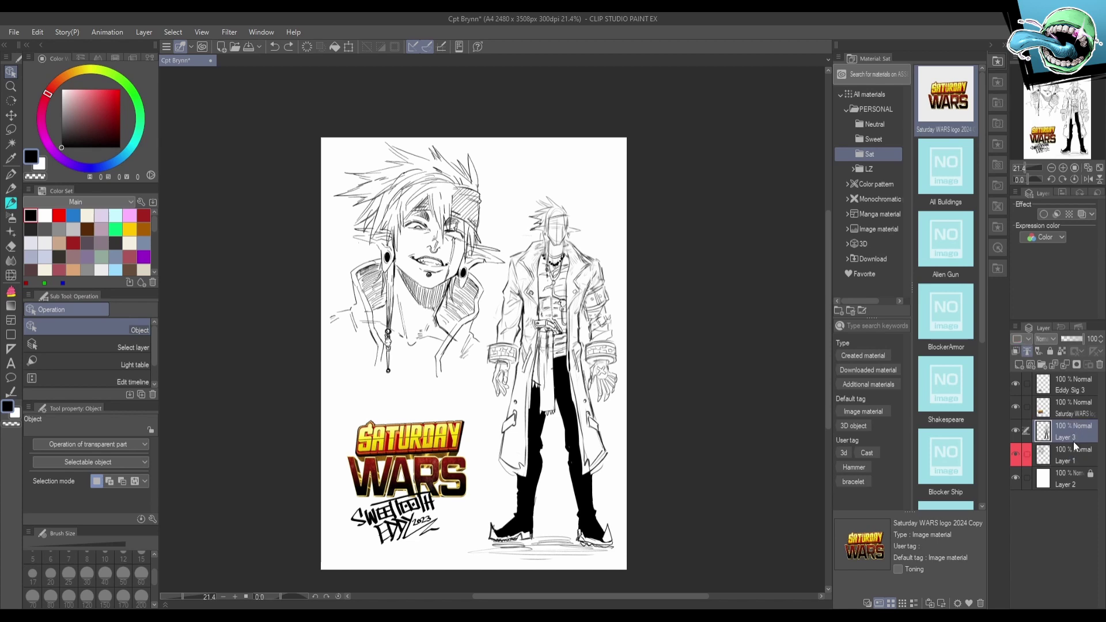
Add an orange-tagged layer directly above Layer 2 and ready the gap-closing Fill tool with a light grey.
click(1067, 479)
click(1020, 364)
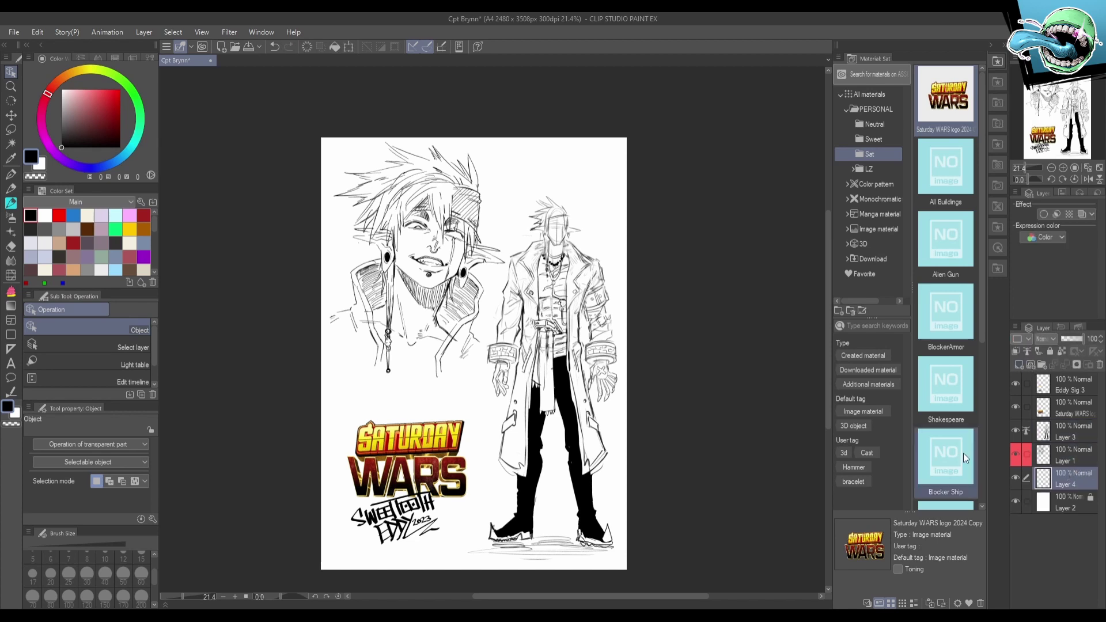
drag(635, 450, 655, 440)
key(g)
click(73, 229)
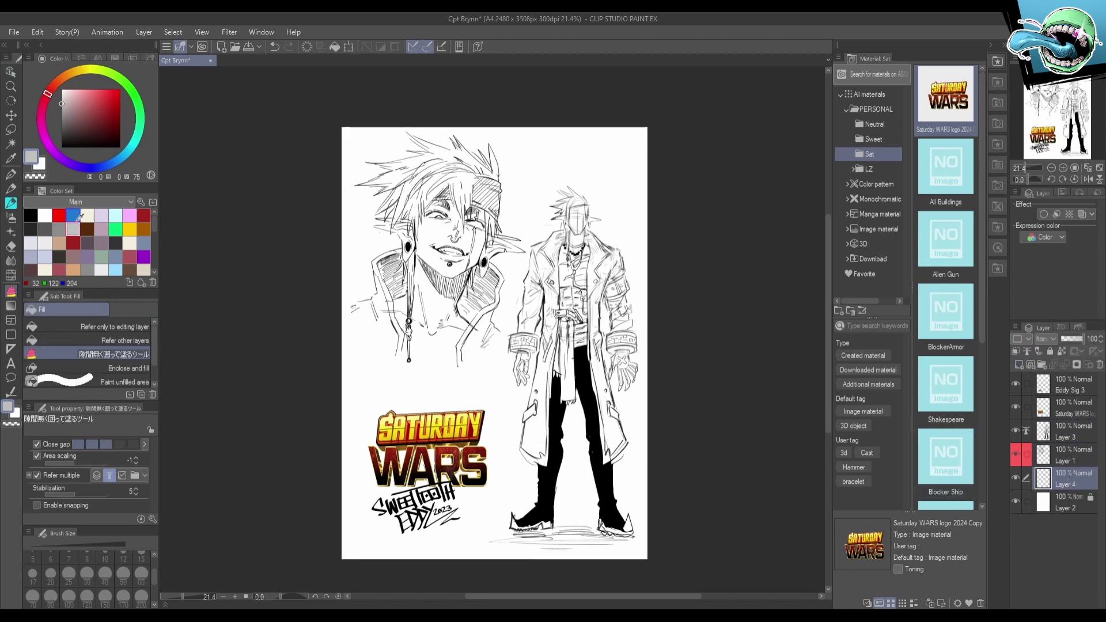
click(1018, 339)
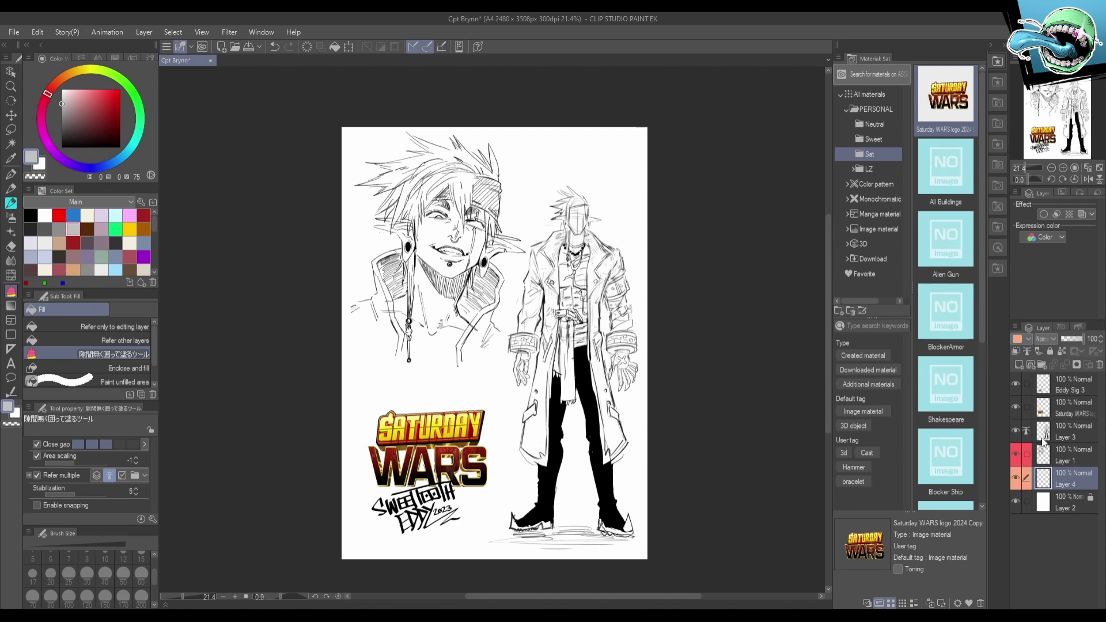
Group the line-art layers, Layer 3 and Layer 1, in a new folder and set that folder as the reference layer.
click(1060, 427)
click(1042, 364)
click(1070, 449)
shift+click(1068, 469)
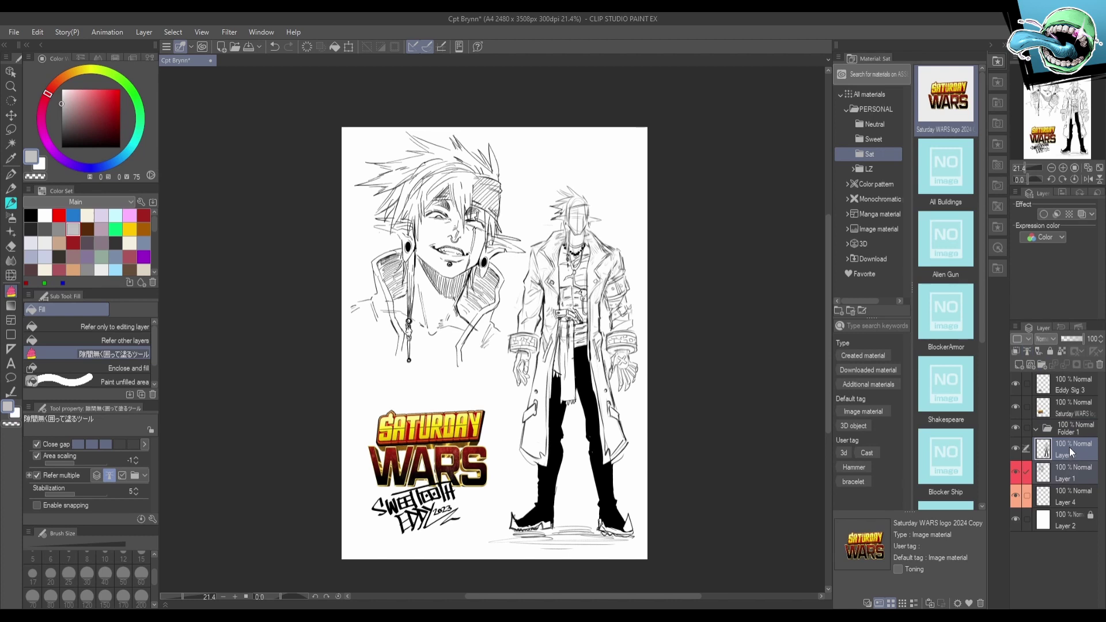
drag(1070, 448, 1071, 430)
click(1072, 428)
click(1028, 351)
click(1037, 428)
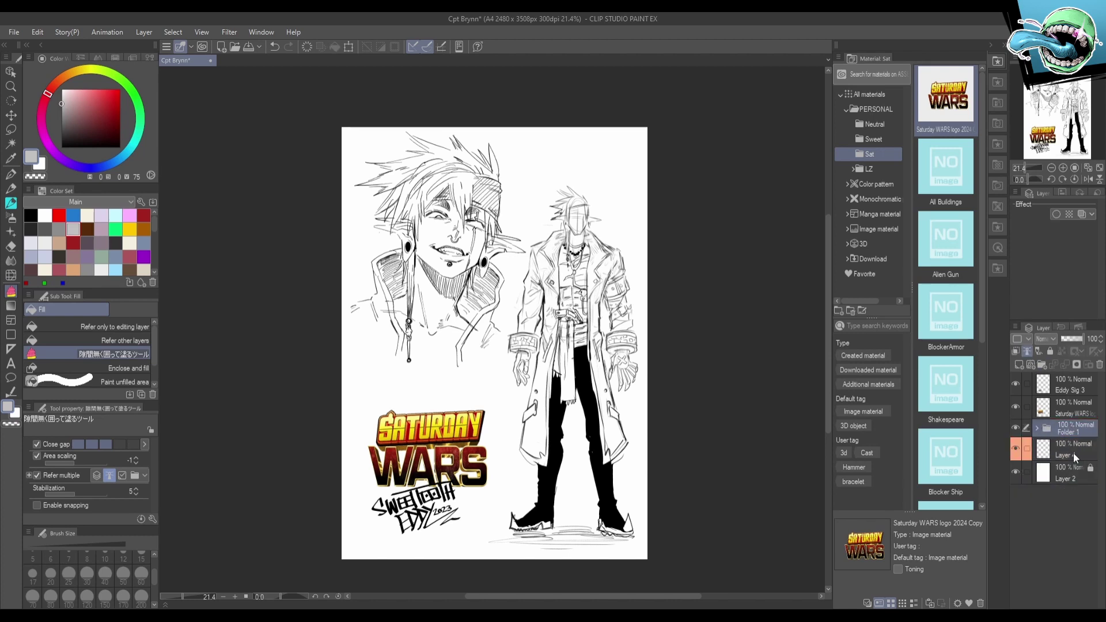
On the orange-tagged layer, block in the full-body figure and the portrait's main enclosed areas with light grey fills.
click(1071, 453)
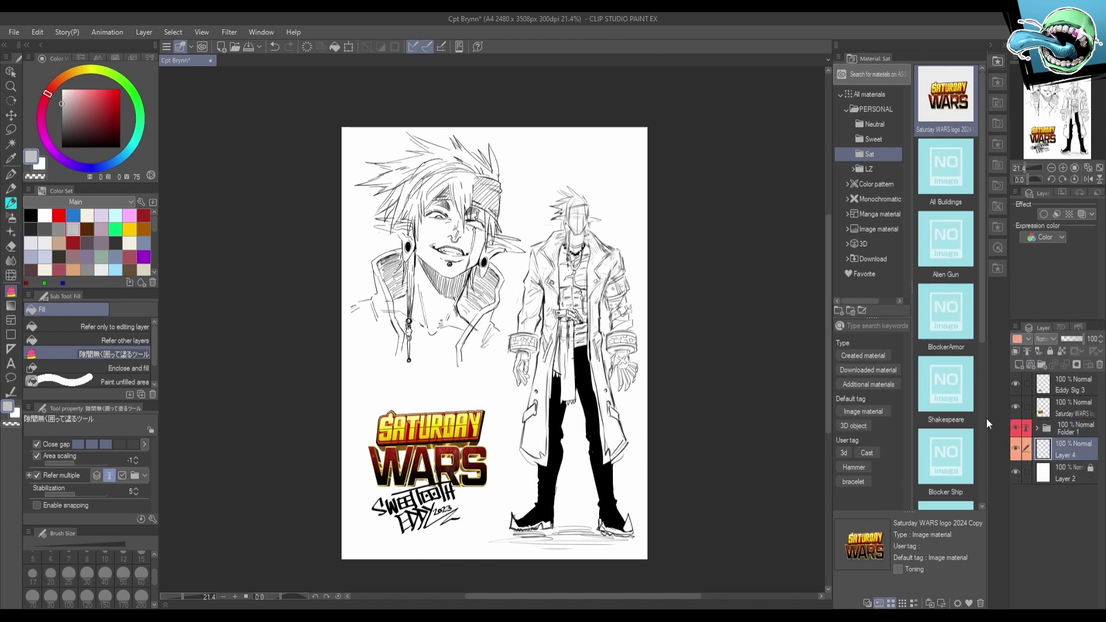
mouse_move(504, 461)
mouse_down()
mouse_move(690, 424)
mouse_move(536, 260)
mouse_up()
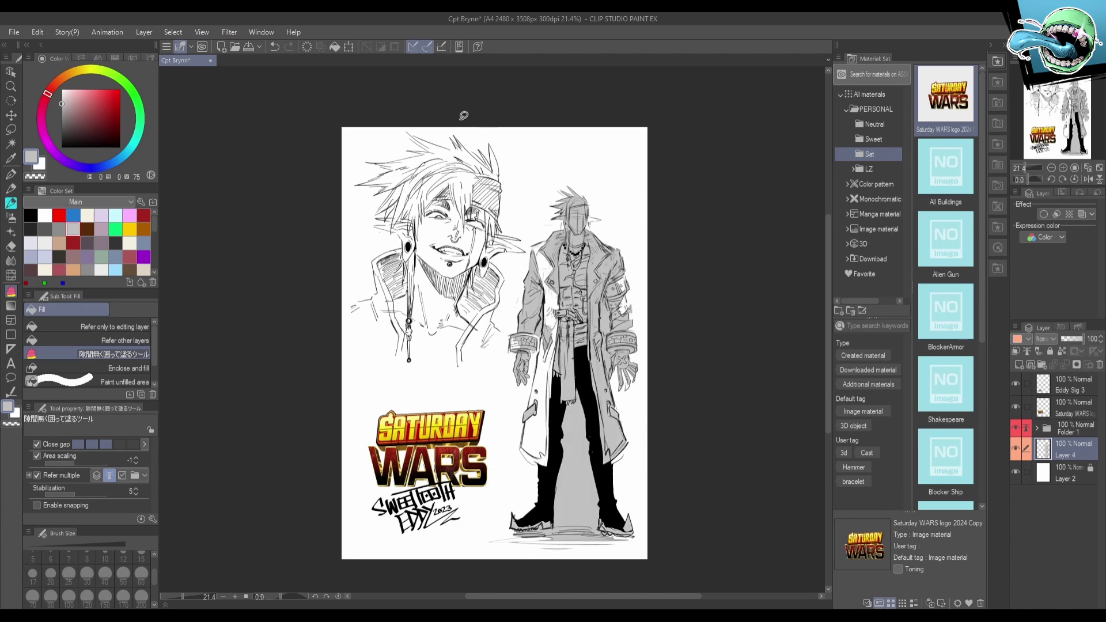
mouse_move(464, 116)
mouse_down()
mouse_move(521, 390)
mouse_move(484, 98)
mouse_move(638, 144)
mouse_up()
key(p)
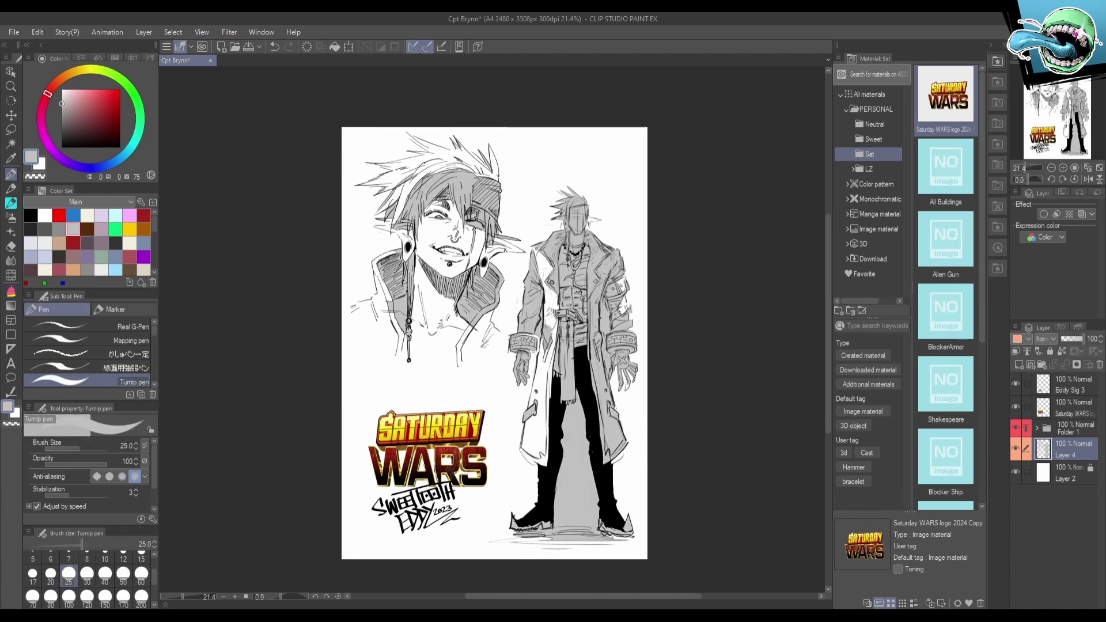
key(g)
mouse_move(553, 238)
mouse_down()
mouse_move(556, 426)
mouse_move(567, 231)
mouse_up()
Close the line gaps around the full-body figure's armband and hand with the Turnip pen and fill the missed spots.
key(p)
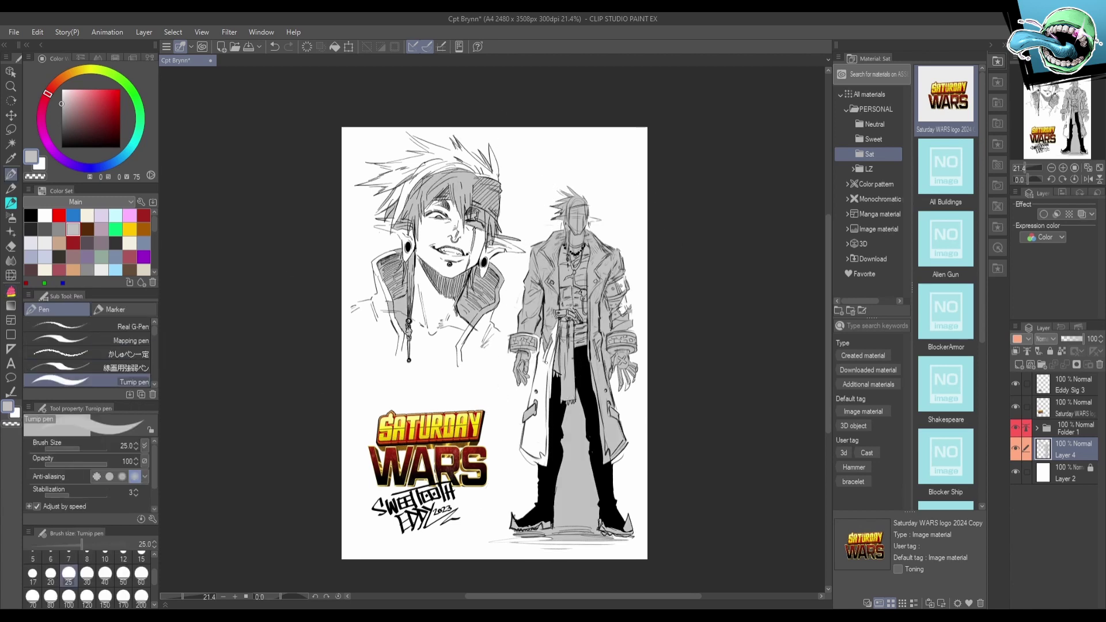
key(g)
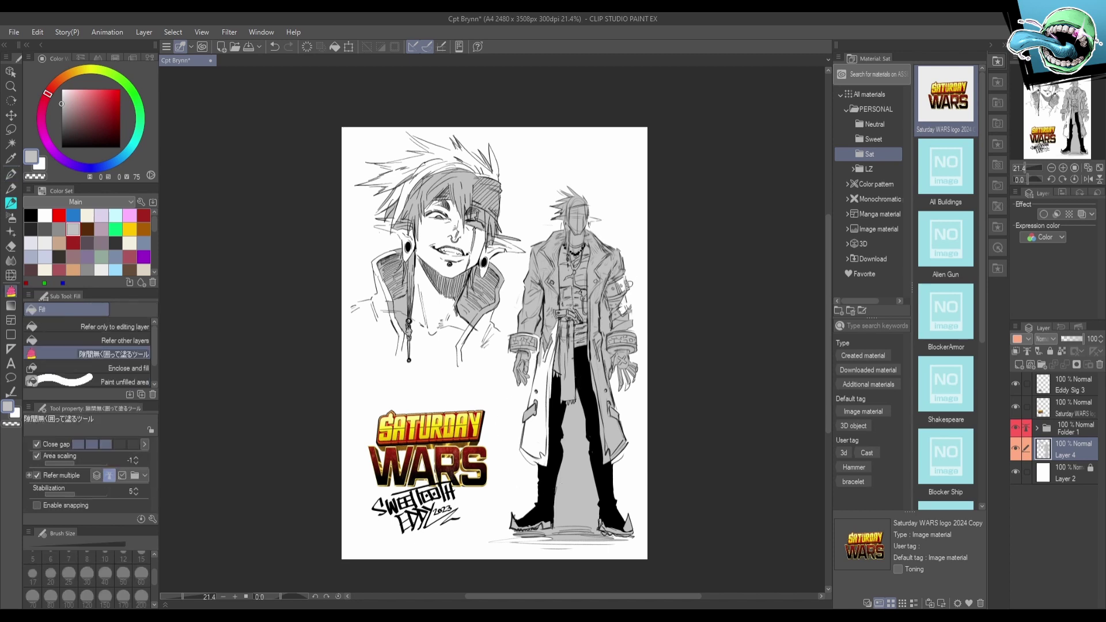
key(p)
mouse_move(620, 263)
mouse_down()
mouse_move(613, 329)
mouse_move(619, 313)
mouse_up()
key(g)
key(p)
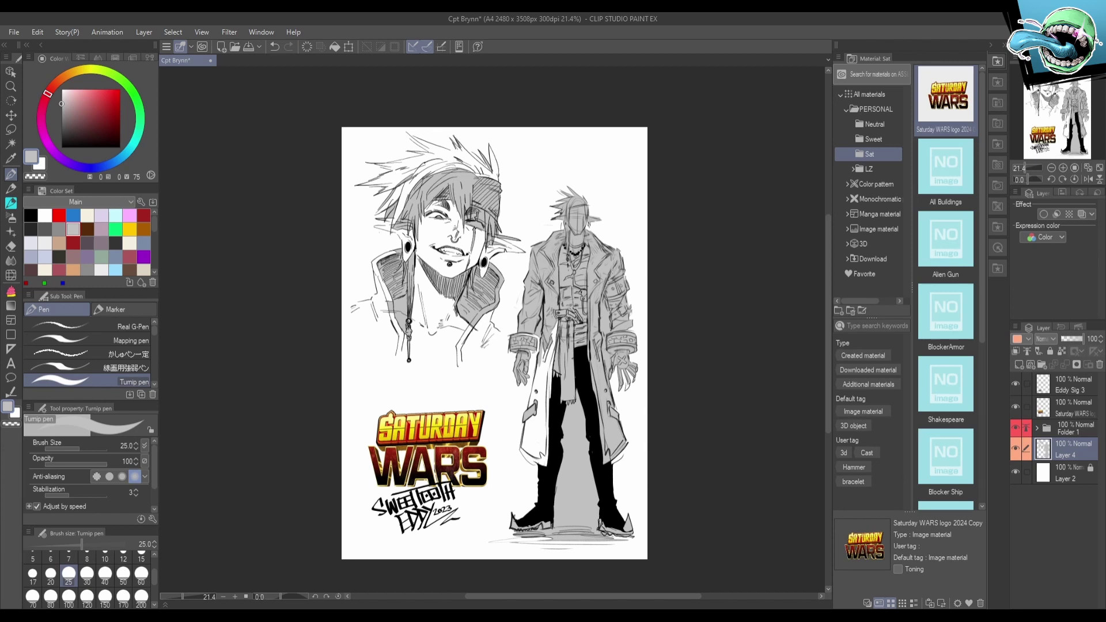
mouse_move(540, 365)
mouse_down()
mouse_move(535, 395)
mouse_move(518, 392)
mouse_move(558, 346)
mouse_up()
key(g)
Draw a curved light grey edge beneath the portrait's shoulders to close off the bust.
drag(492, 242, 540, 312)
key(p)
mouse_move(416, 369)
mouse_down()
mouse_move(413, 412)
mouse_move(459, 445)
mouse_move(548, 407)
mouse_up()
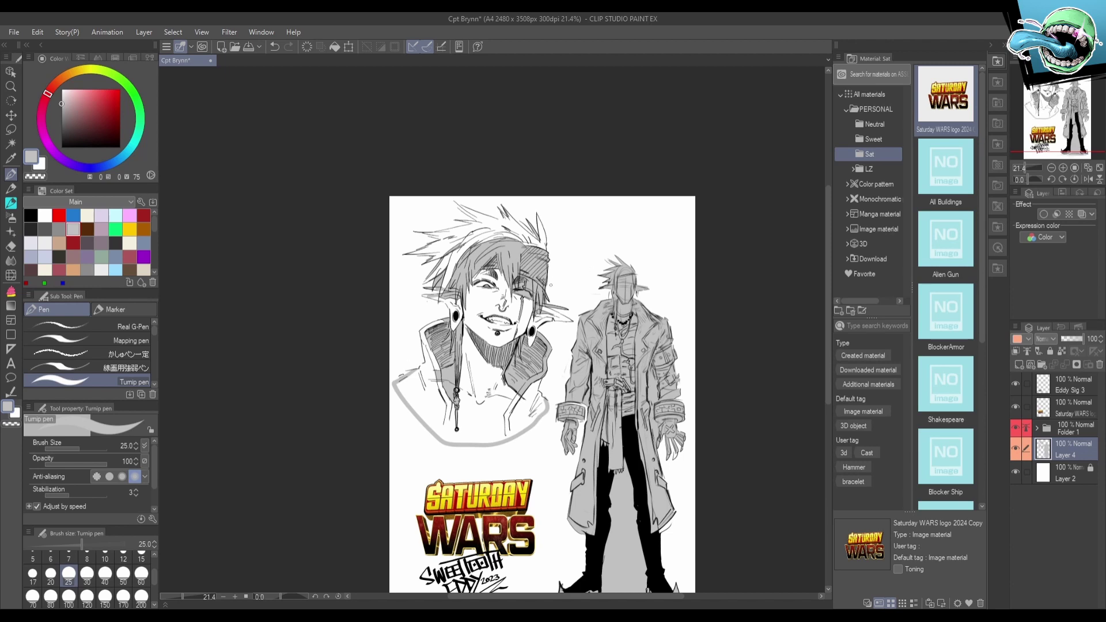
Fill the portrait's face, neck, chest and shoulders with light grey, patching open edges with the Turnip pen.
key(g)
mouse_move(502, 254)
mouse_down()
mouse_move(363, 359)
mouse_move(532, 467)
mouse_move(564, 363)
mouse_up()
key(p)
drag(458, 205, 489, 226)
key(g)
mouse_move(441, 201)
mouse_down()
mouse_move(535, 444)
mouse_move(569, 333)
mouse_move(510, 179)
mouse_up()
mouse_move(573, 229)
mouse_down()
mouse_move(447, 199)
mouse_move(405, 459)
mouse_move(571, 395)
mouse_up()
key(p)
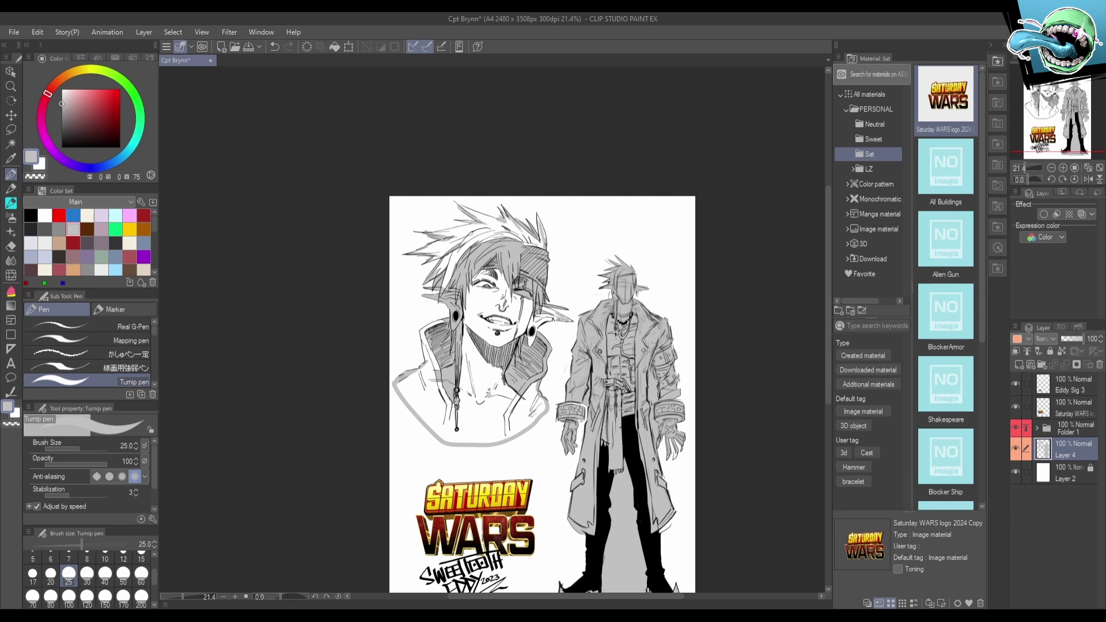
key(g)
mouse_move(403, 275)
mouse_down()
mouse_move(426, 467)
mouse_move(542, 182)
mouse_move(403, 271)
mouse_up()
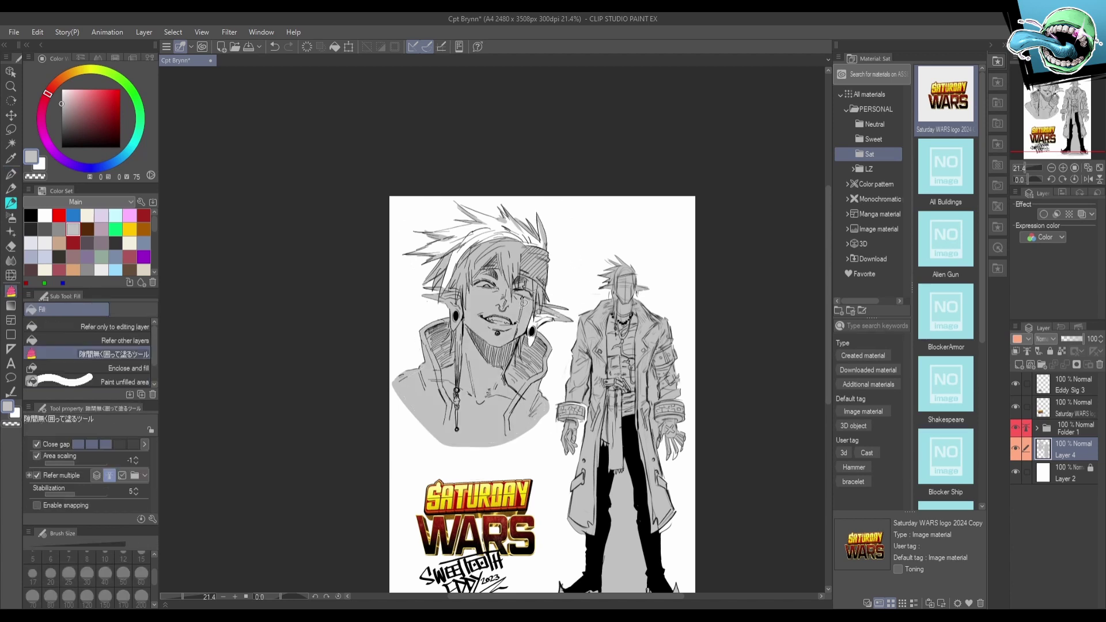
Fill the portrait's remaining ear and spiky hair light grey, along with the missed spots on the full-body figure.
mouse_move(495, 187)
mouse_down()
mouse_move(387, 283)
mouse_move(554, 222)
mouse_up()
key(p)
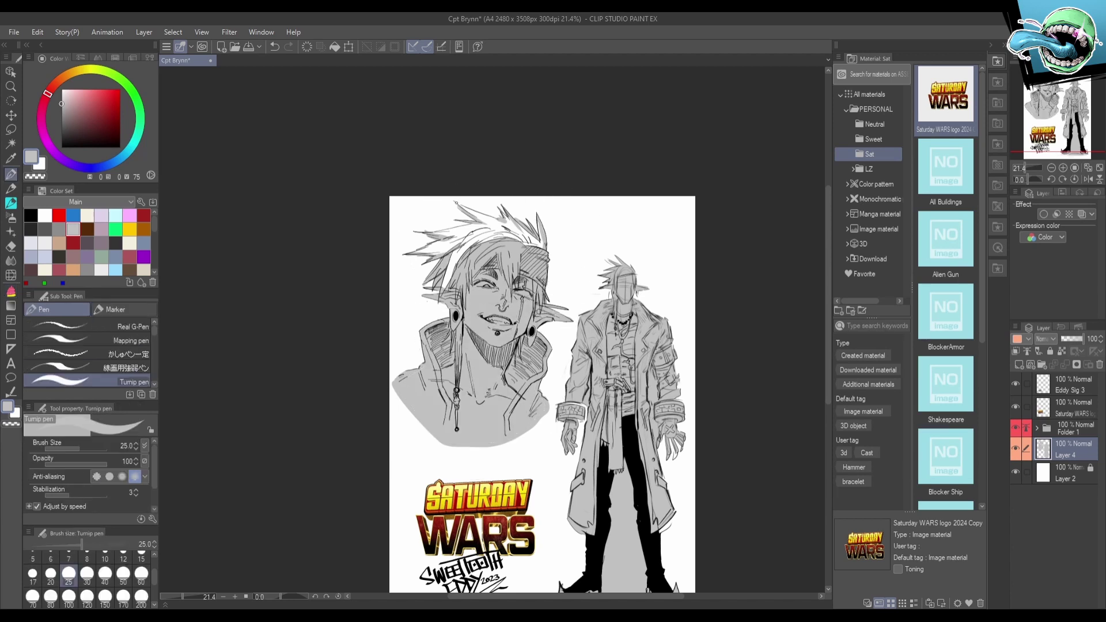
mouse_move(456, 202)
mouse_down()
mouse_move(515, 225)
mouse_move(469, 301)
mouse_move(518, 222)
mouse_up()
key(g)
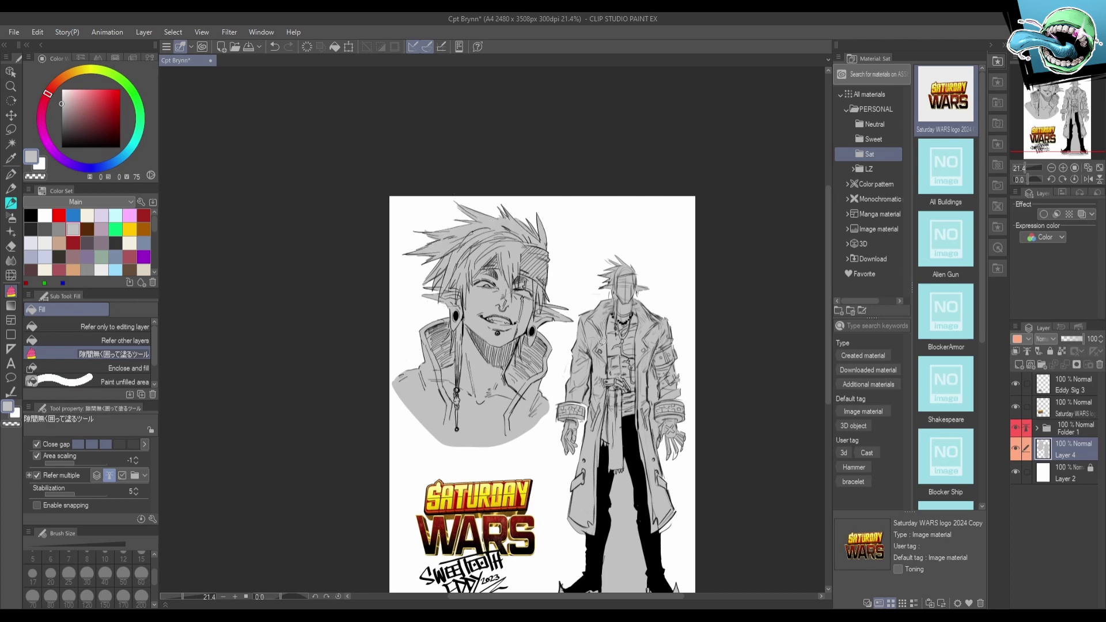
drag(685, 375, 667, 372)
mouse_move(565, 449)
mouse_down()
mouse_move(545, 424)
mouse_move(581, 454)
mouse_move(557, 455)
mouse_up()
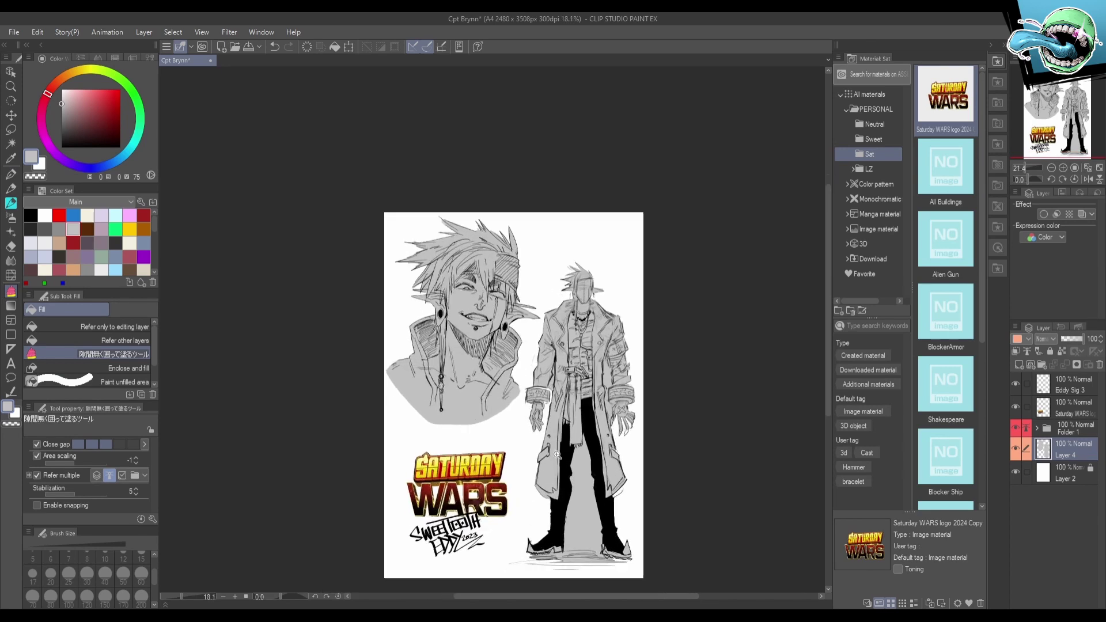
Clean up the spilled grey between the full-body figure's arm and coat with the Hard eraser at size 60.
scroll(557, 454, up, 1)
key(e)
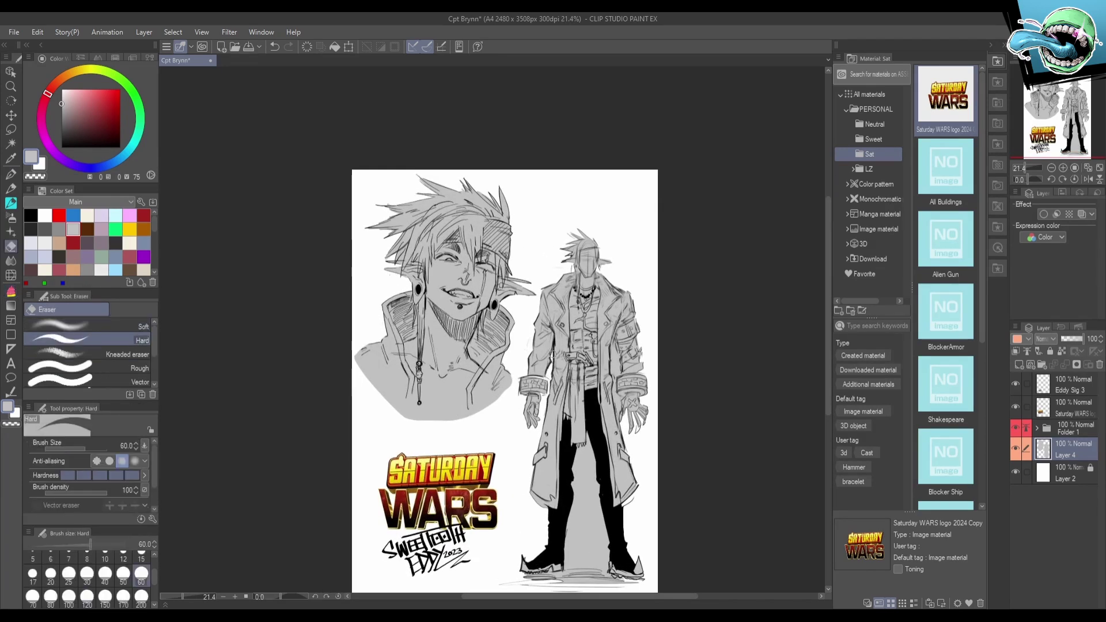
drag(612, 350, 620, 418)
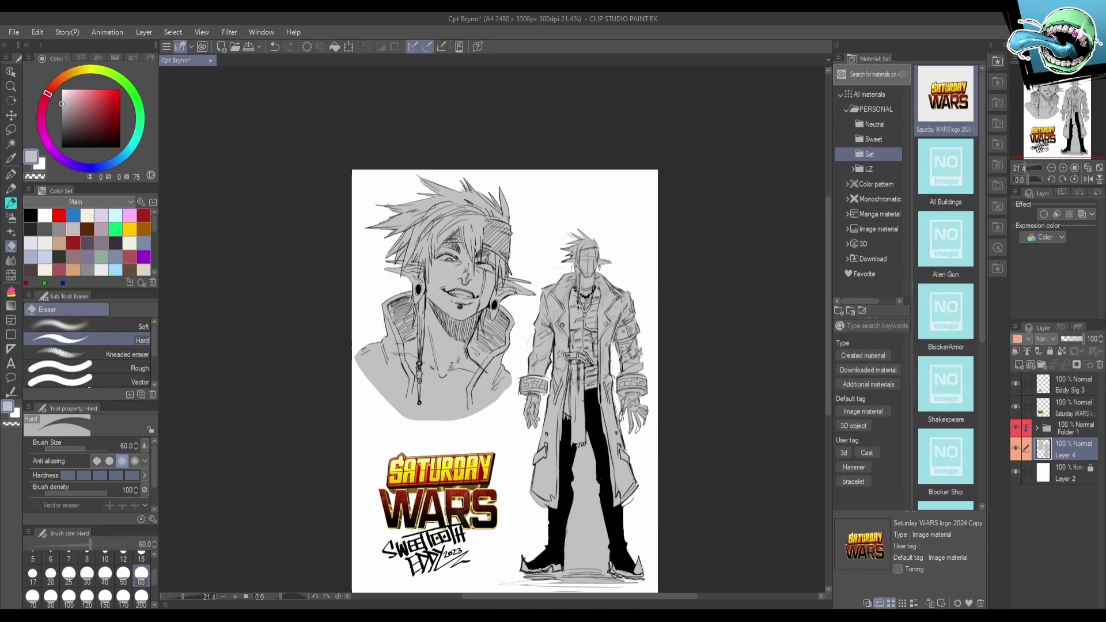
key(p)
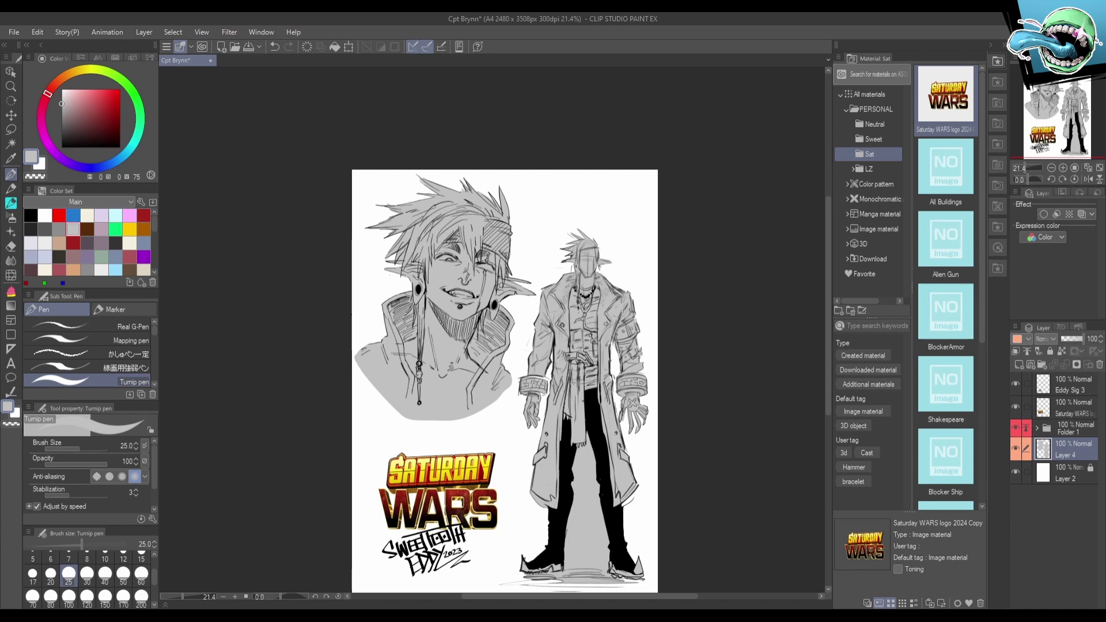
key(e)
drag(555, 415, 560, 442)
key(ctrl+z)
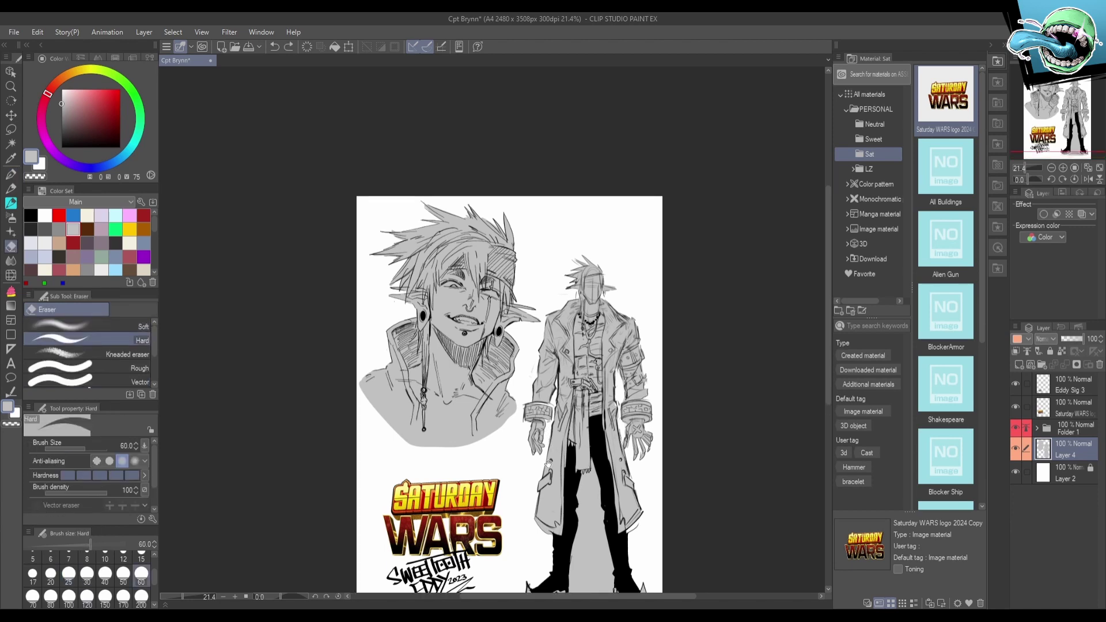
Pick a darker grey and try it on the portrait's collar with the Turnip pen at size 60.
drag(657, 485, 686, 431)
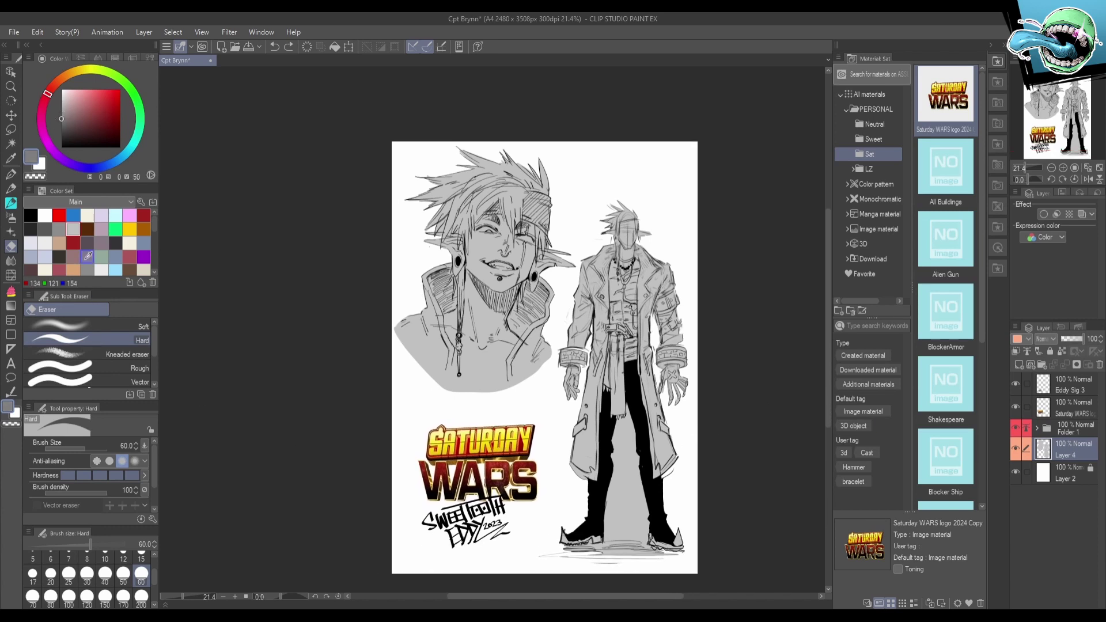
key(p)
click(60, 229)
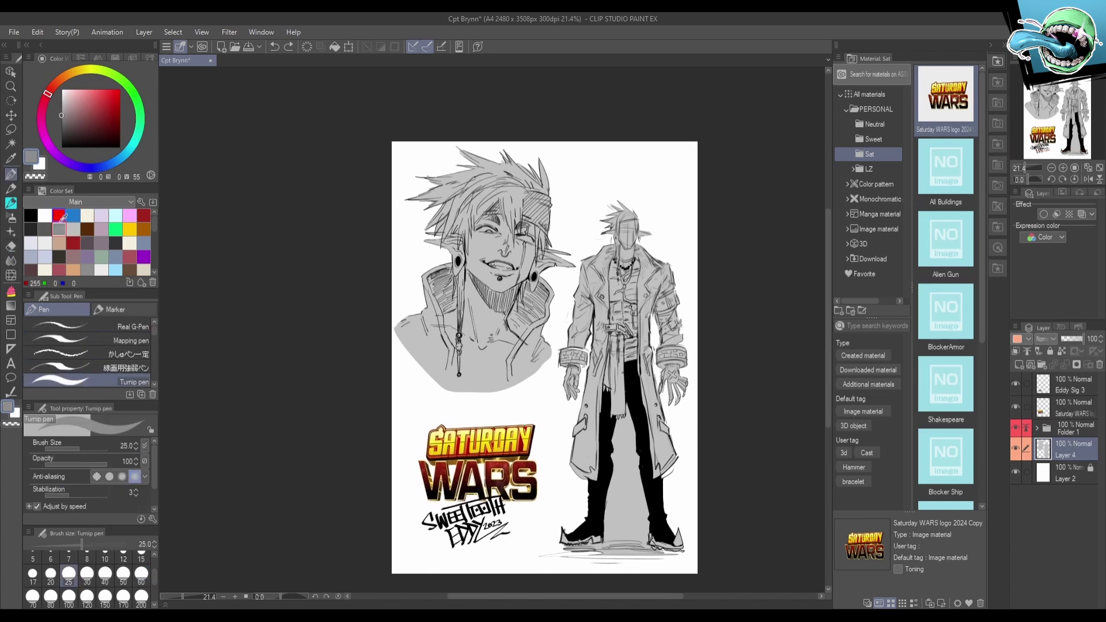
drag(526, 315, 516, 338)
click(141, 575)
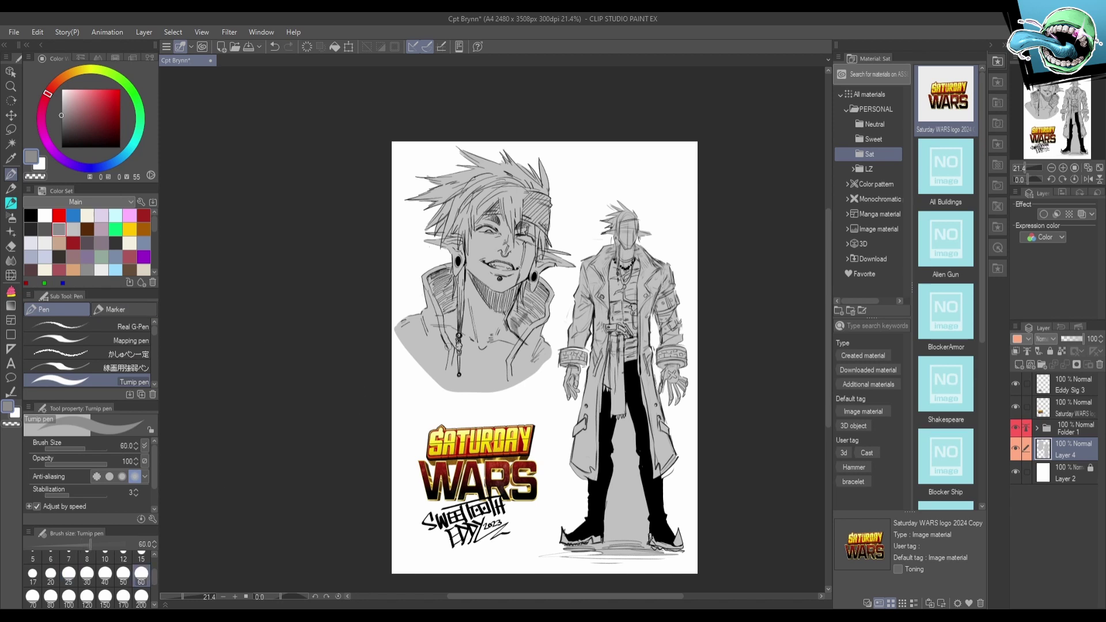
mouse_move(526, 280)
mouse_down()
mouse_move(518, 325)
mouse_move(531, 306)
mouse_move(533, 342)
mouse_up()
key(ctrl+z)
Lock the base fill's transparent pixels and shade the portrait's collar and coat darker grey on a new clipped layer above it.
click(1062, 352)
click(1019, 366)
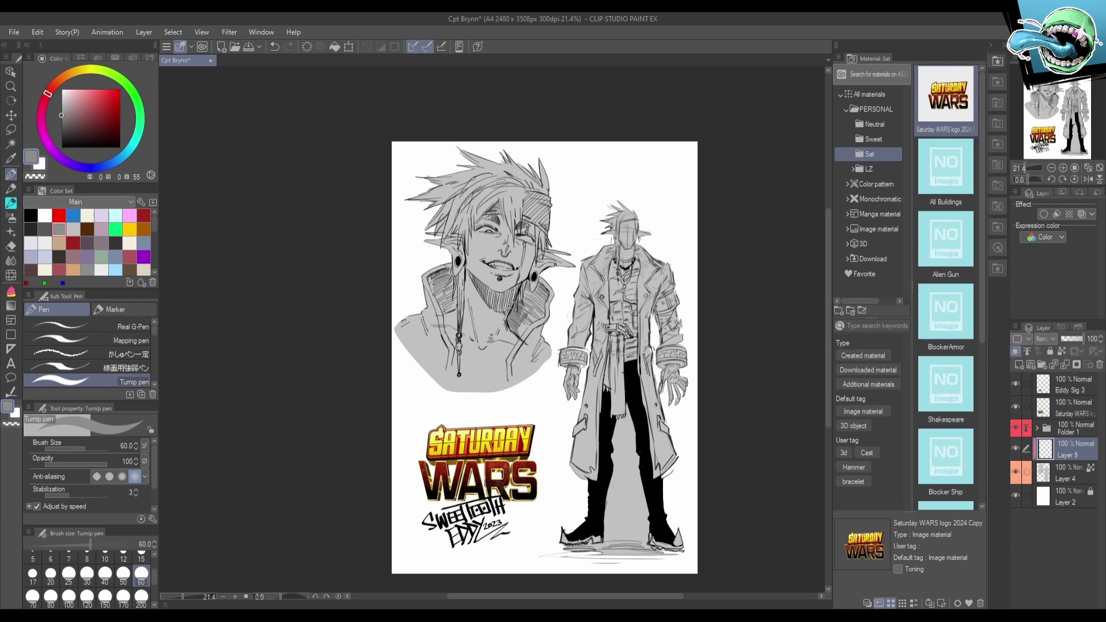
mouse_move(526, 301)
mouse_down()
mouse_move(514, 331)
mouse_move(520, 324)
mouse_up()
drag(533, 277, 523, 297)
mouse_move(545, 278)
mouse_down()
mouse_move(527, 349)
mouse_move(508, 372)
mouse_up()
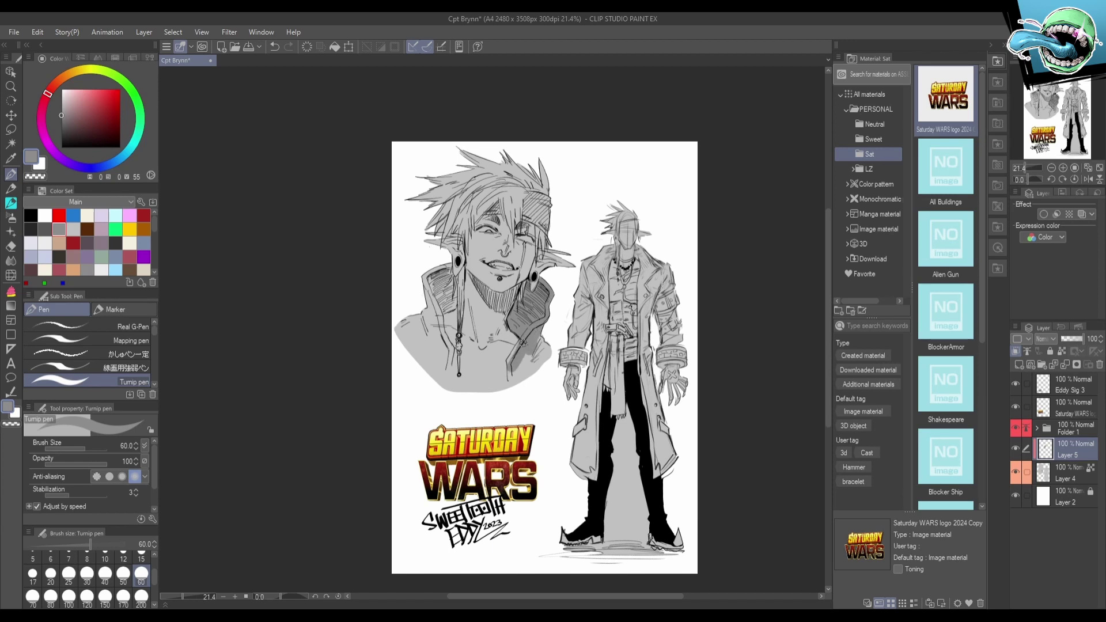
mouse_move(541, 333)
mouse_down()
mouse_move(511, 360)
mouse_move(507, 385)
mouse_up()
drag(552, 345, 519, 383)
mouse_move(447, 269)
mouse_down()
mouse_move(444, 323)
mouse_move(447, 311)
mouse_move(424, 311)
mouse_up()
mouse_move(427, 311)
mouse_down()
mouse_move(412, 352)
mouse_move(443, 374)
mouse_up()
mouse_move(447, 334)
mouse_down()
mouse_move(443, 368)
mouse_move(449, 347)
mouse_up()
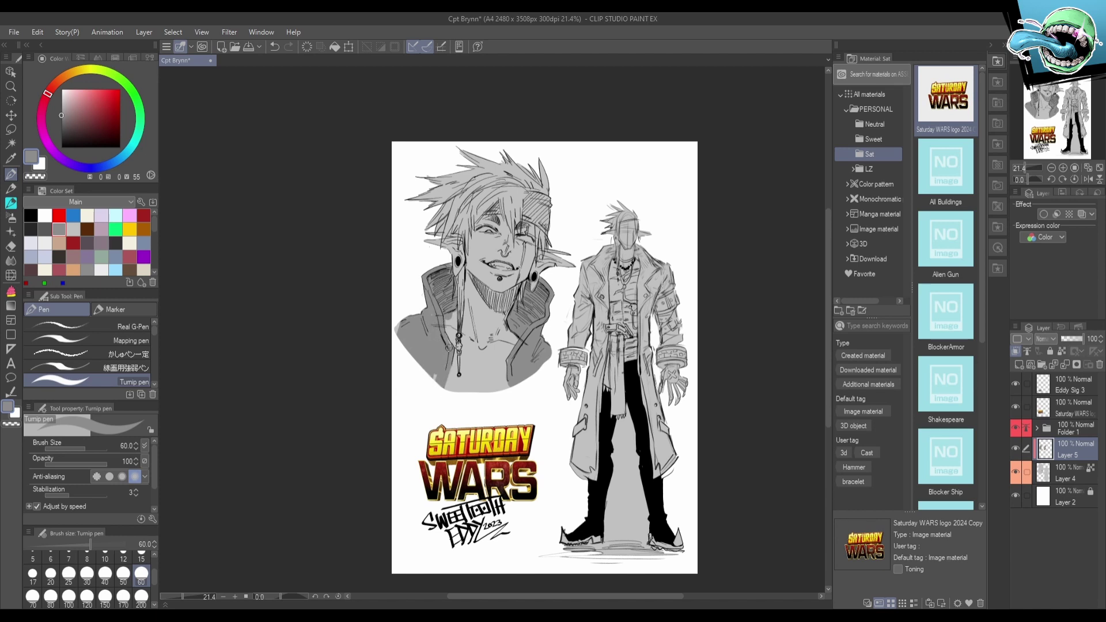
Shade the headband darker grey on both the portrait and the full-body figure.
scroll(480, 317, up, 3)
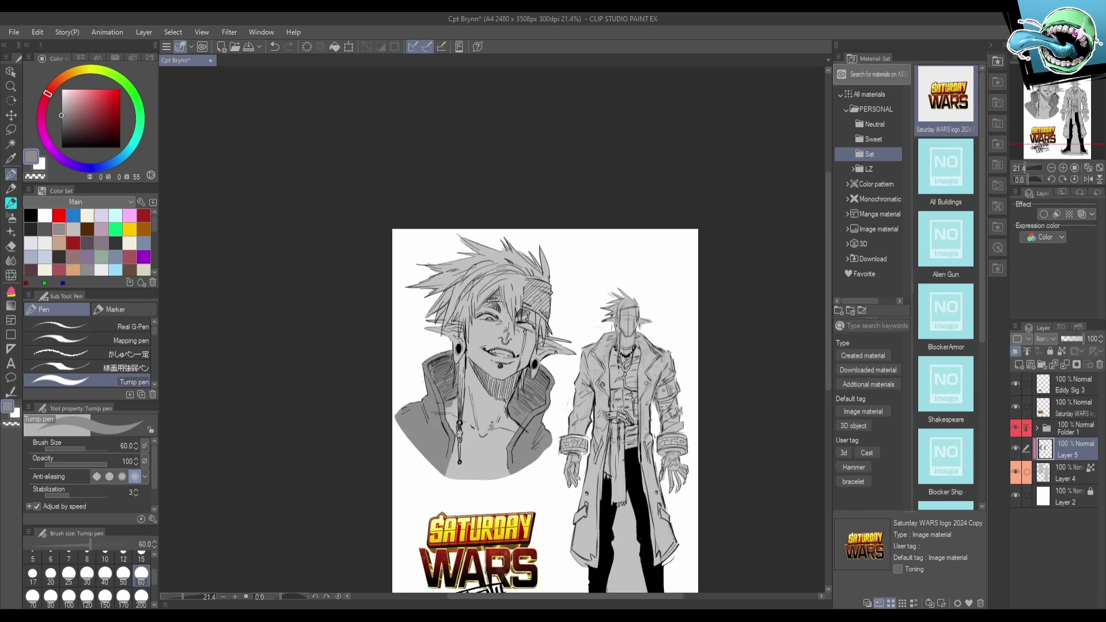
mouse_move(548, 321)
mouse_down()
mouse_move(542, 292)
mouse_move(528, 295)
mouse_up()
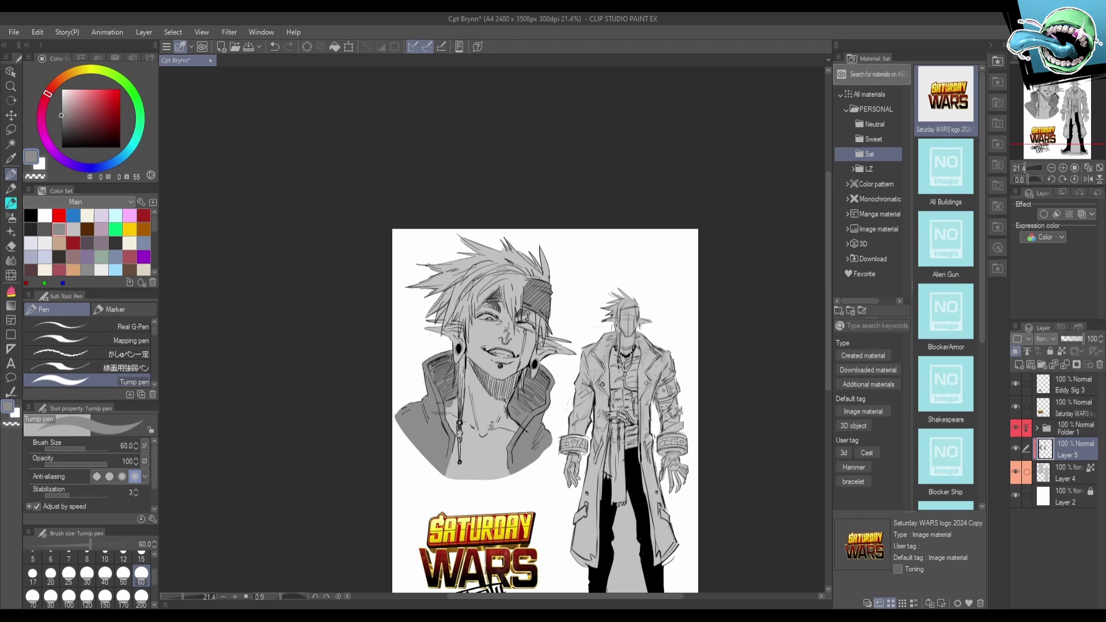
drag(586, 382, 574, 405)
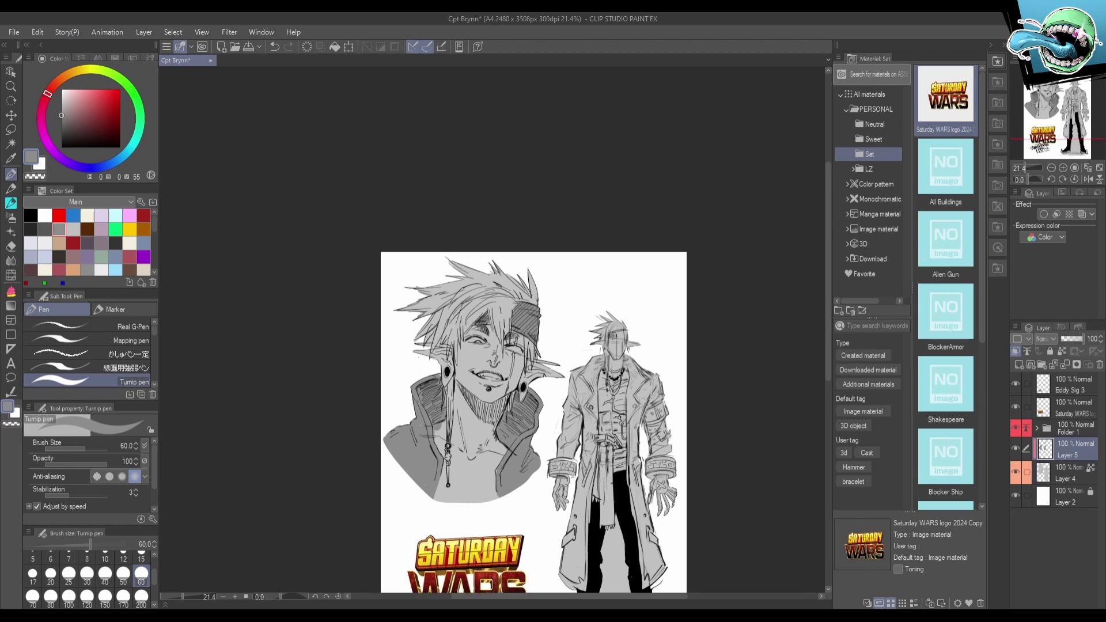
drag(613, 335, 625, 338)
Shade the full-body figure's coat darker grey across the shoulders and down the armband side, using the Turnip pen at size 120.
drag(662, 377, 653, 330)
mouse_move(565, 335)
mouse_down()
mouse_move(554, 396)
mouse_move(578, 314)
mouse_move(576, 325)
mouse_up()
click(123, 597)
mouse_move(634, 282)
mouse_down()
mouse_move(616, 331)
mouse_move(627, 385)
mouse_up()
click(87, 597)
scroll(667, 339, down, 1)
drag(669, 350, 621, 391)
mouse_move(632, 345)
mouse_down()
mouse_move(620, 420)
mouse_move(623, 469)
mouse_move(647, 493)
mouse_move(638, 511)
mouse_up()
Shade the other half of the full-body figure's coat darker grey, from the sleeve down to the hem.
mouse_move(573, 426)
mouse_down()
mouse_move(550, 499)
mouse_move(568, 516)
mouse_up()
drag(583, 478, 571, 496)
drag(585, 415, 575, 432)
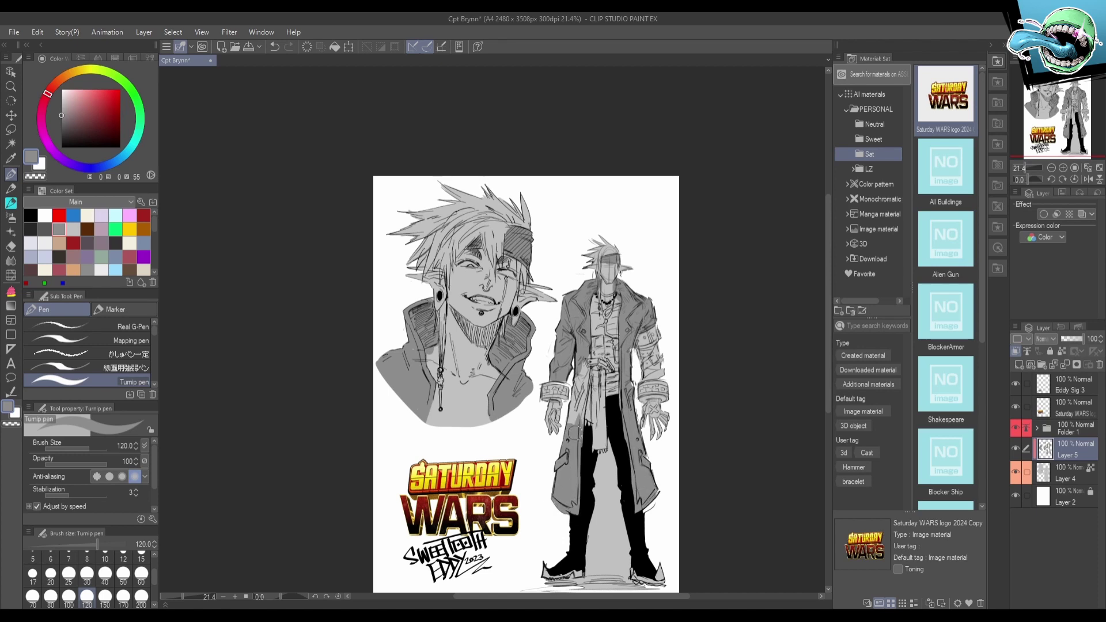
drag(588, 377, 569, 438)
drag(591, 351, 579, 386)
Erase the base grey between the full-body figure's legs and boots on the orange-tagged layer with the Hard eraser.
drag(676, 481, 665, 444)
click(1069, 474)
key(e)
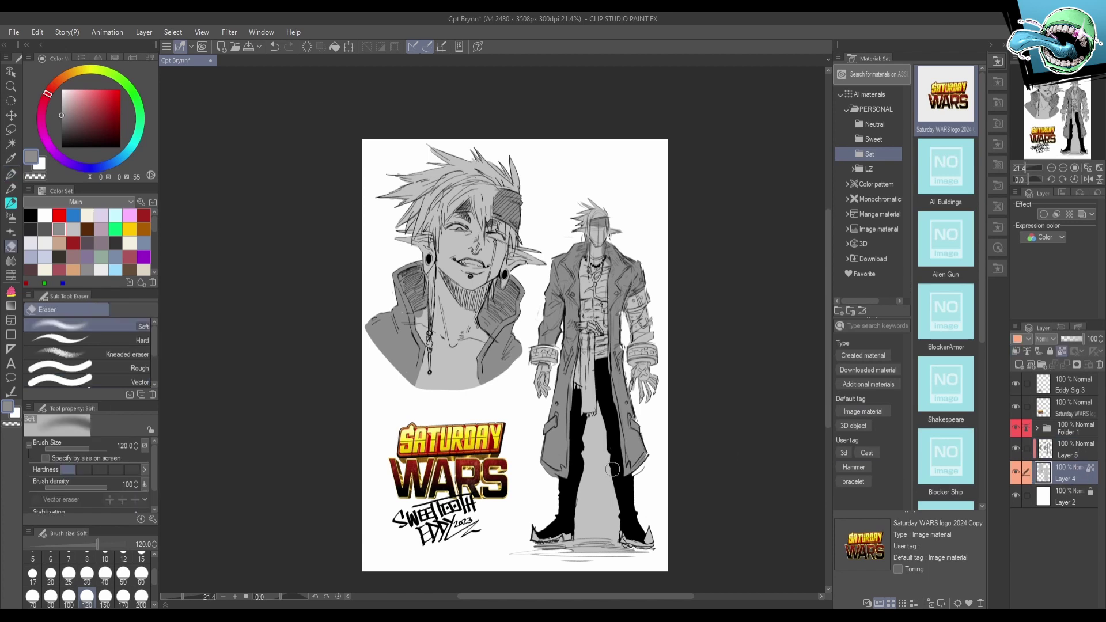
click(104, 340)
mouse_move(600, 404)
mouse_down()
mouse_move(595, 426)
mouse_move(583, 423)
mouse_move(602, 435)
mouse_move(589, 536)
mouse_move(602, 502)
mouse_move(615, 554)
mouse_move(549, 558)
mouse_move(584, 542)
mouse_move(644, 553)
mouse_move(644, 540)
mouse_up()
click(141, 598)
click(141, 576)
key(ctrl+z)
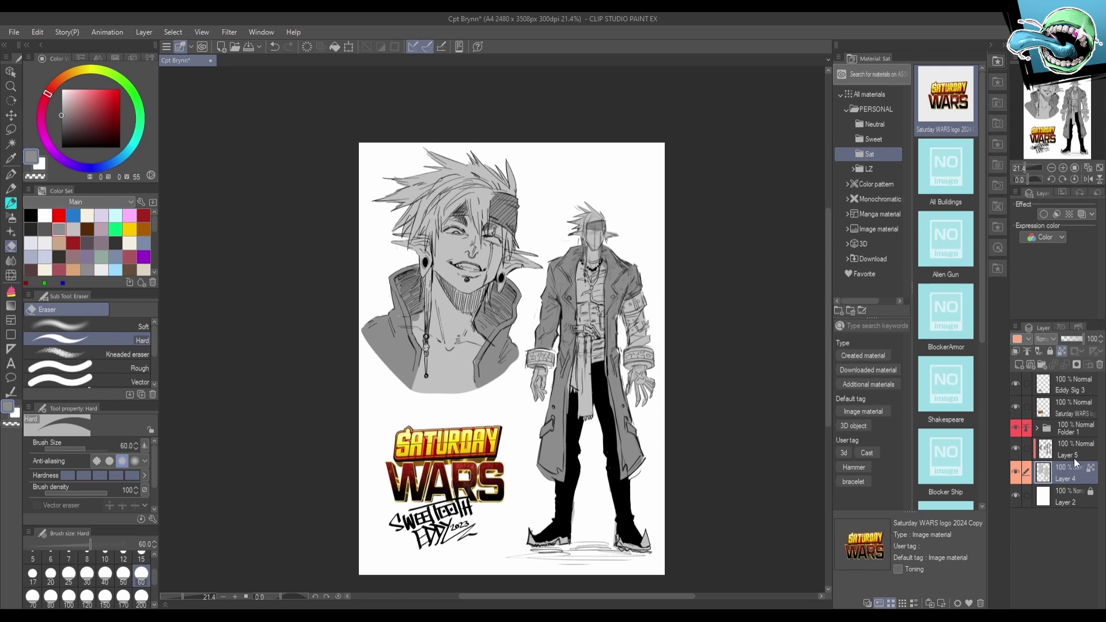
Recolour the base fills of both figures white on the orange-tagged layer and ready the Turnip pen at size 40 on Layer 5.
drag(72, 100, 31, 62)
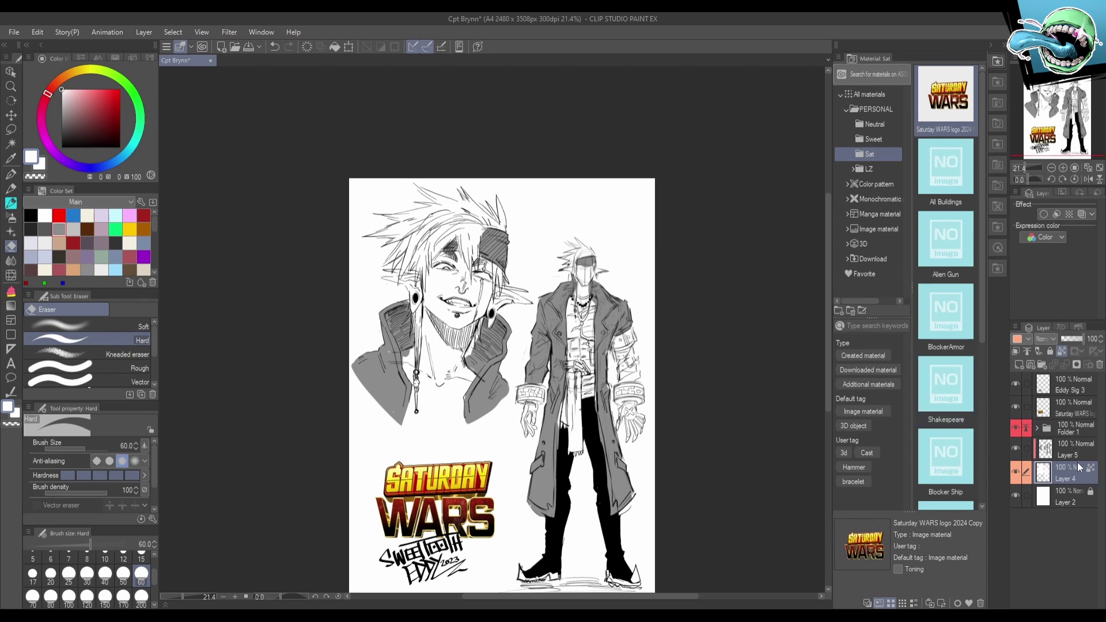
click(1072, 449)
key(p)
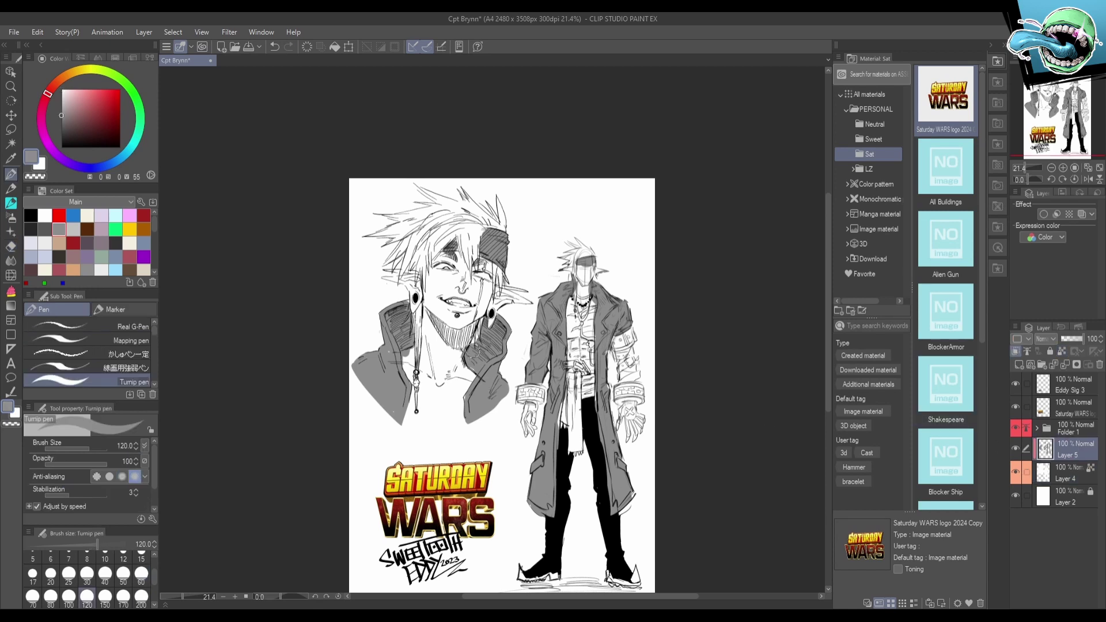
click(104, 575)
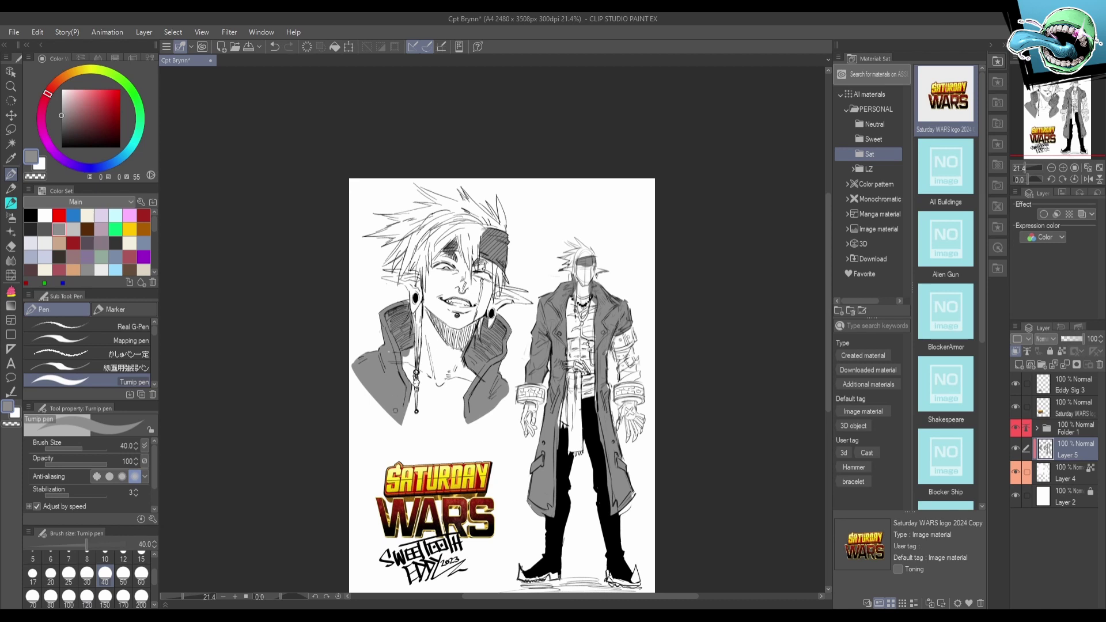
Clean up the edges of the portrait's grey shading on Layer 5 with the Hard eraser at size 60.
scroll(482, 348, up, 1)
key(e)
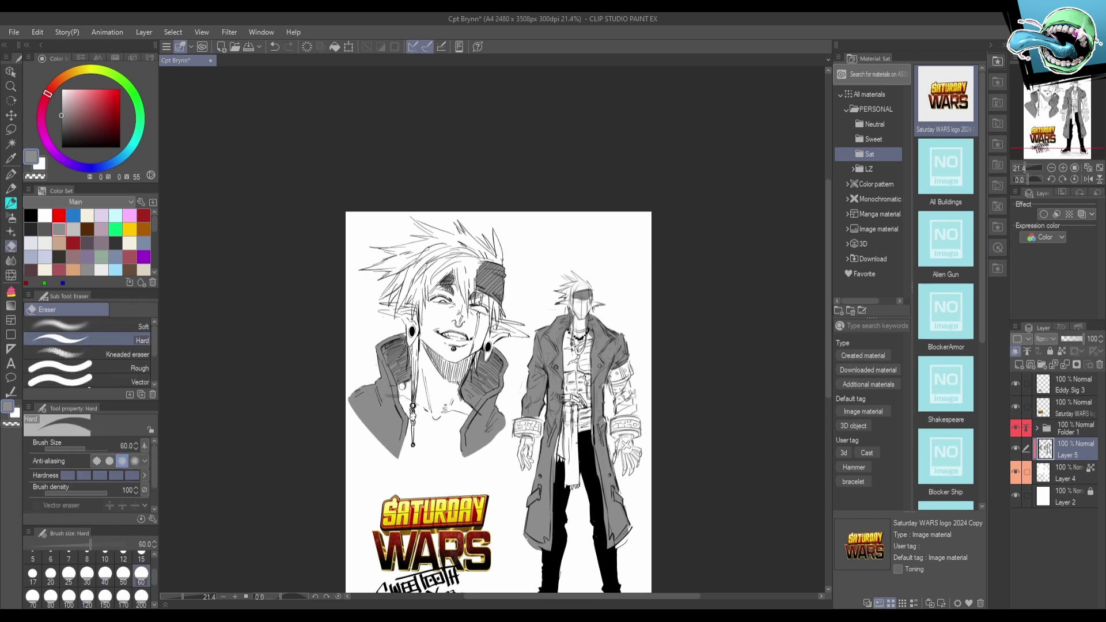
scroll(505, 281, up, 2)
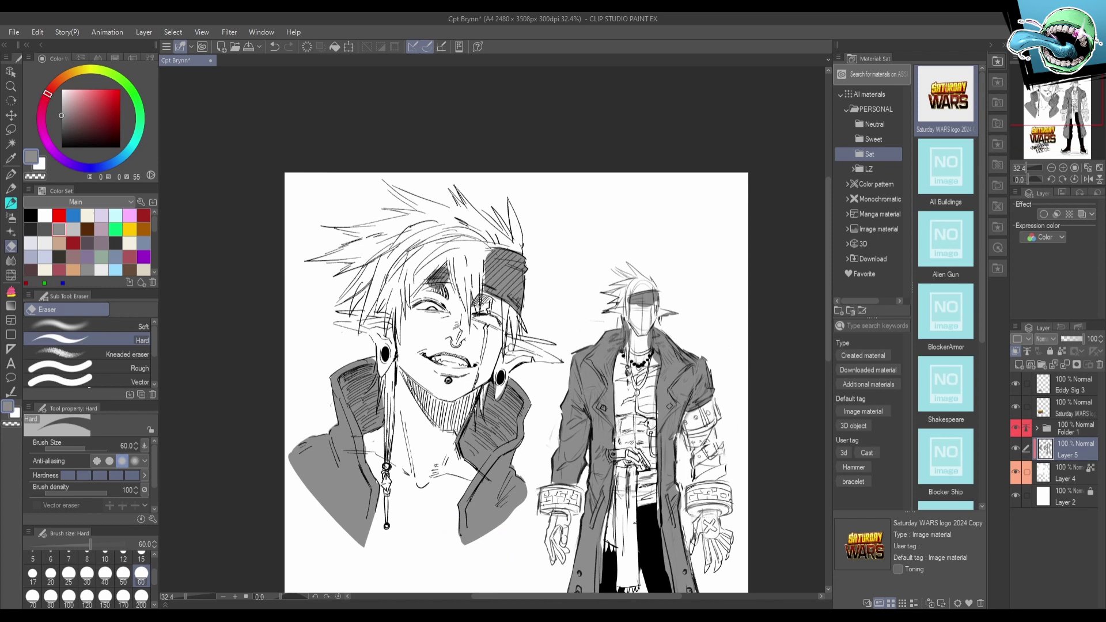
mouse_move(479, 267)
mouse_down()
mouse_move(477, 282)
mouse_move(456, 280)
mouse_up()
drag(545, 388, 593, 399)
key(p)
key(e)
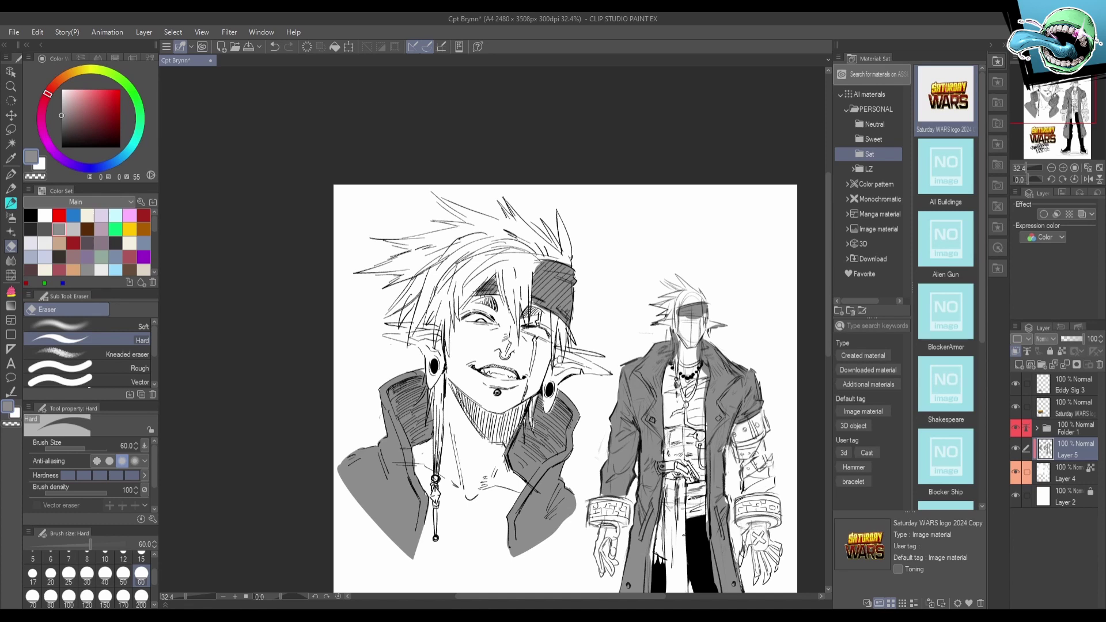
drag(580, 413, 573, 453)
drag(414, 439, 424, 416)
mouse_move(520, 354)
mouse_down()
mouse_move(514, 375)
mouse_move(477, 358)
mouse_up()
key(p)
key(ctrl+z)
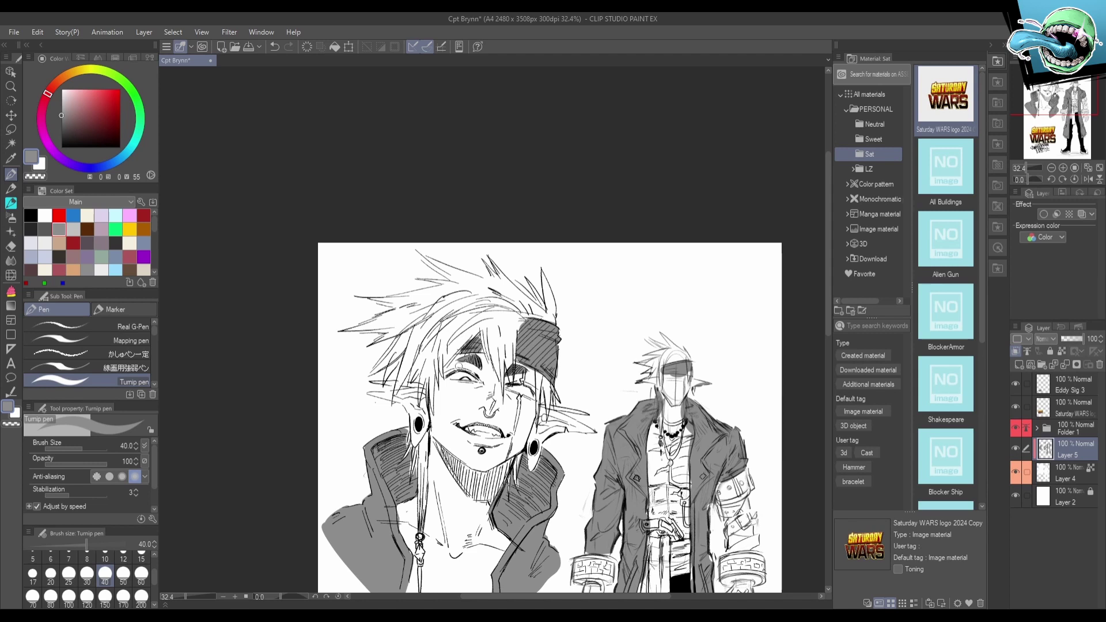
key(e)
drag(579, 379, 610, 329)
key(p)
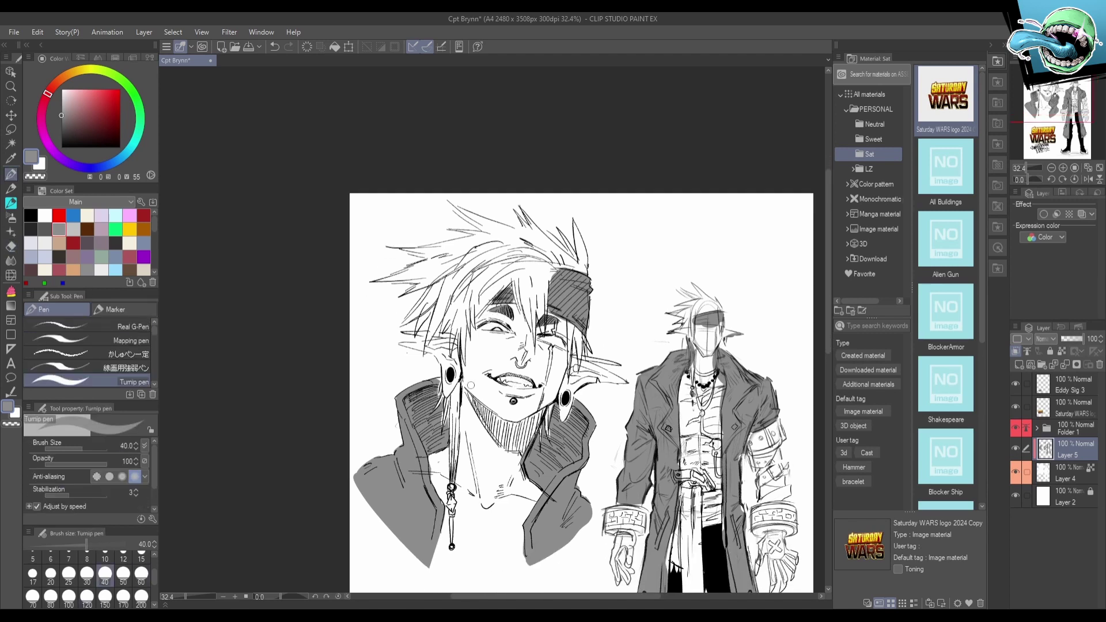
Shade both of the portrait's eyes dark grey with the Turnip pen at size 15.
click(73, 229)
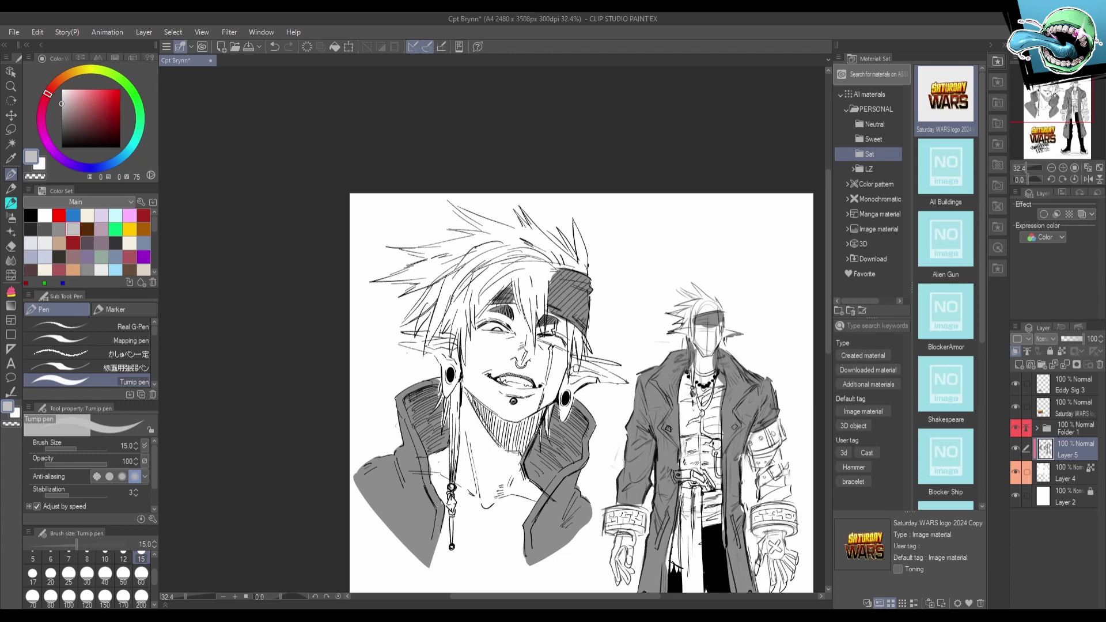
drag(576, 402, 569, 420)
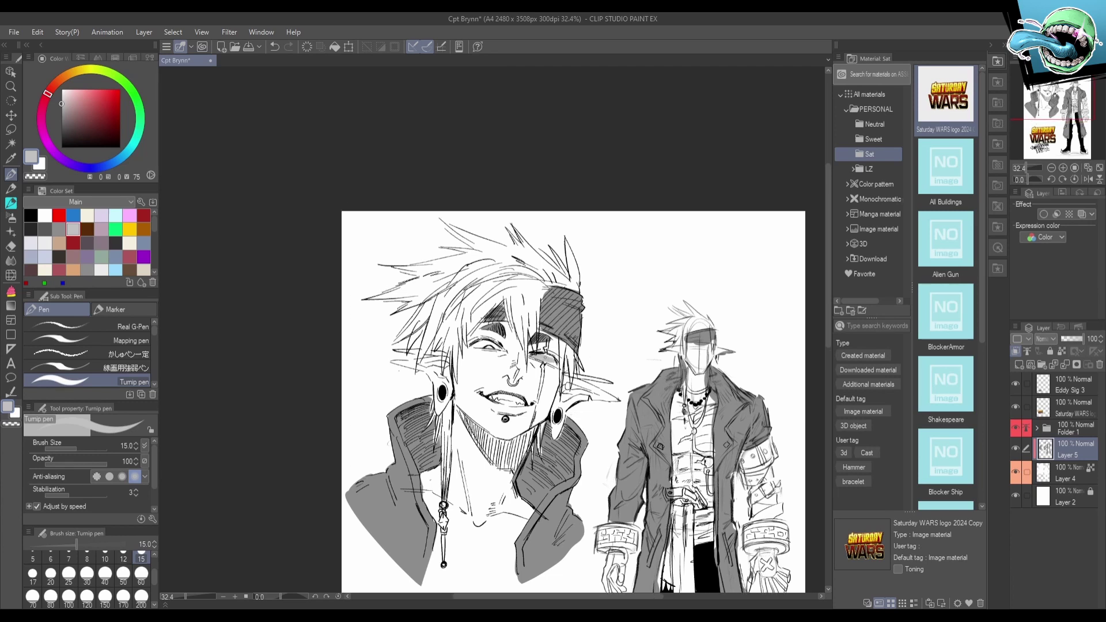
click(45, 229)
drag(532, 355, 548, 356)
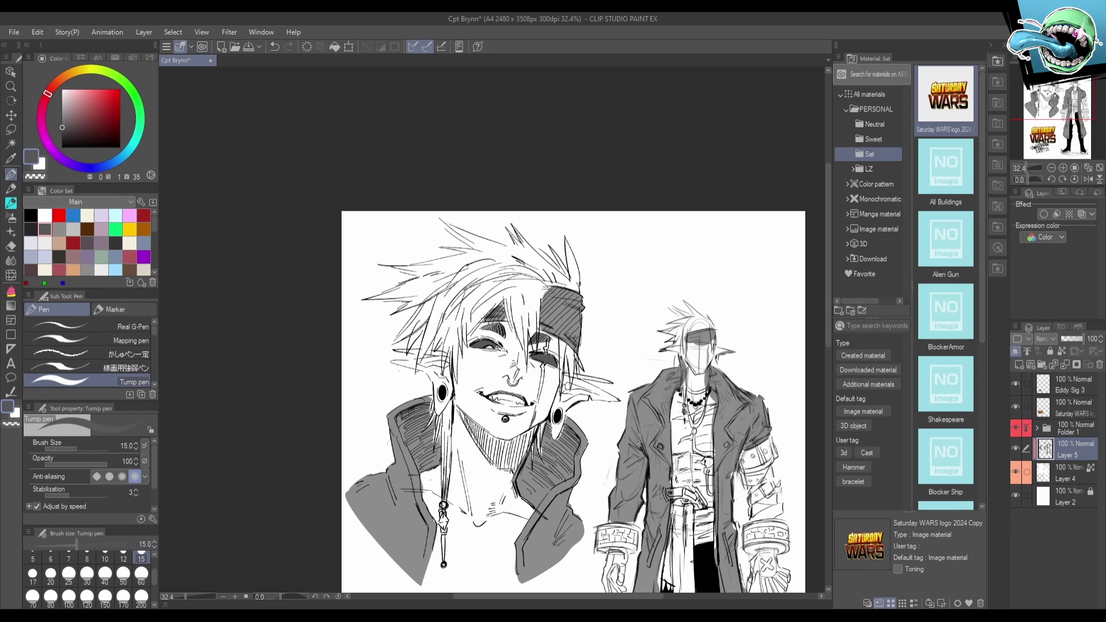
key(ctrl+z)
drag(697, 393, 636, 376)
drag(544, 446, 482, 404)
scroll(530, 438, down, 3)
scroll(531, 438, up, 2)
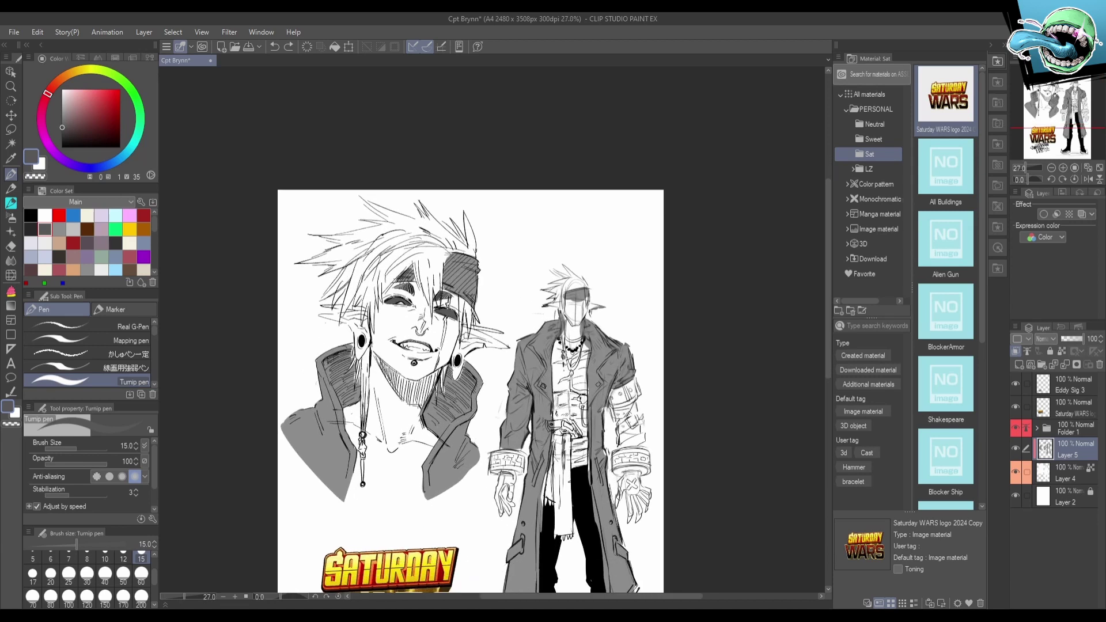
mouse_move(553, 444)
mouse_down()
mouse_move(591, 416)
mouse_move(571, 415)
mouse_move(541, 447)
mouse_up()
scroll(553, 435, up, 2)
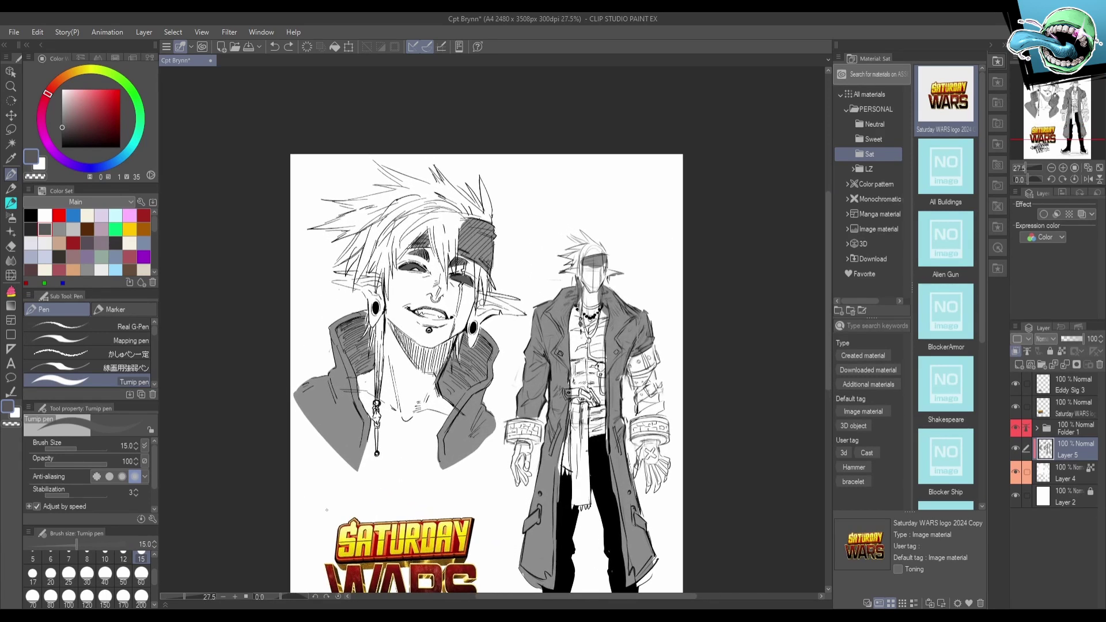
drag(427, 492, 521, 439)
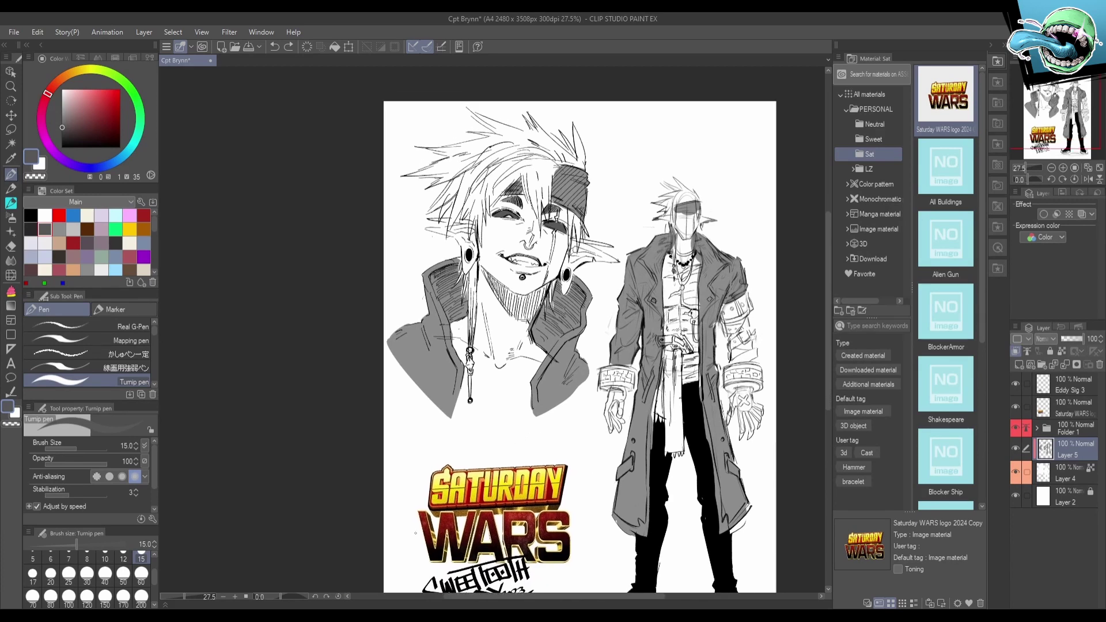
scroll(643, 456, down, 2)
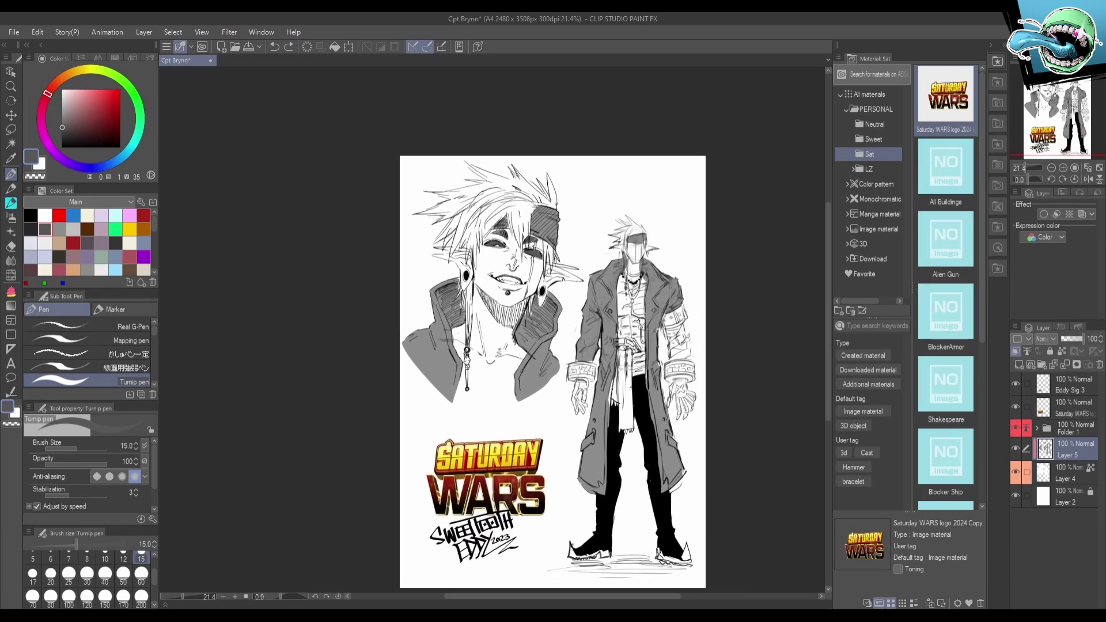
Add a new layer above Layer 2 and fill it light grey as the background, with the fill referring only to the editing layer.
click(1063, 497)
click(1019, 364)
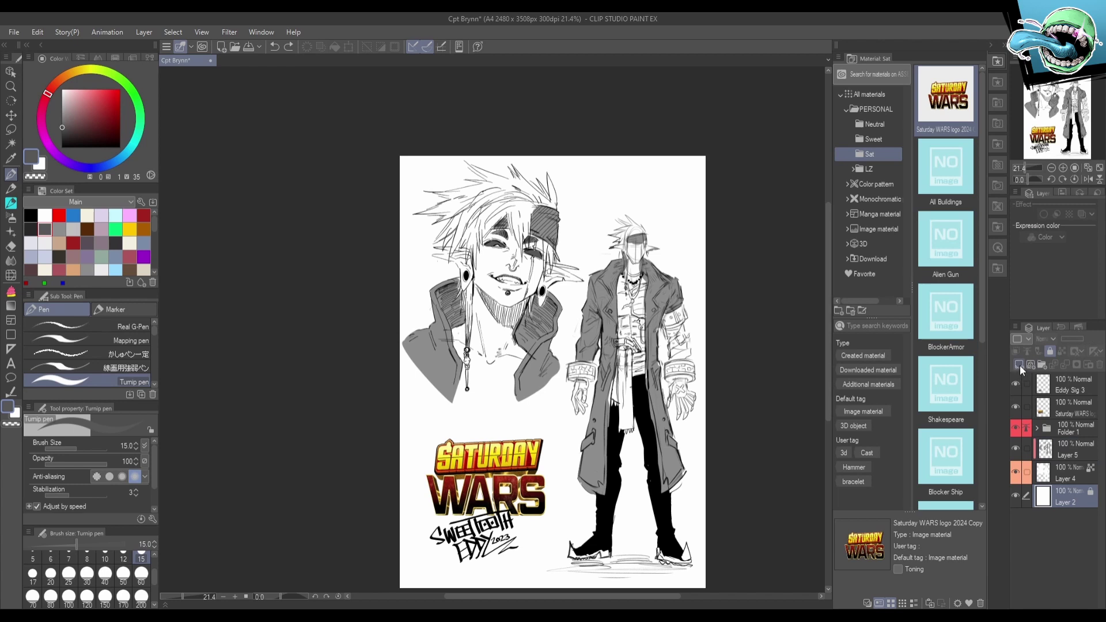
key(g)
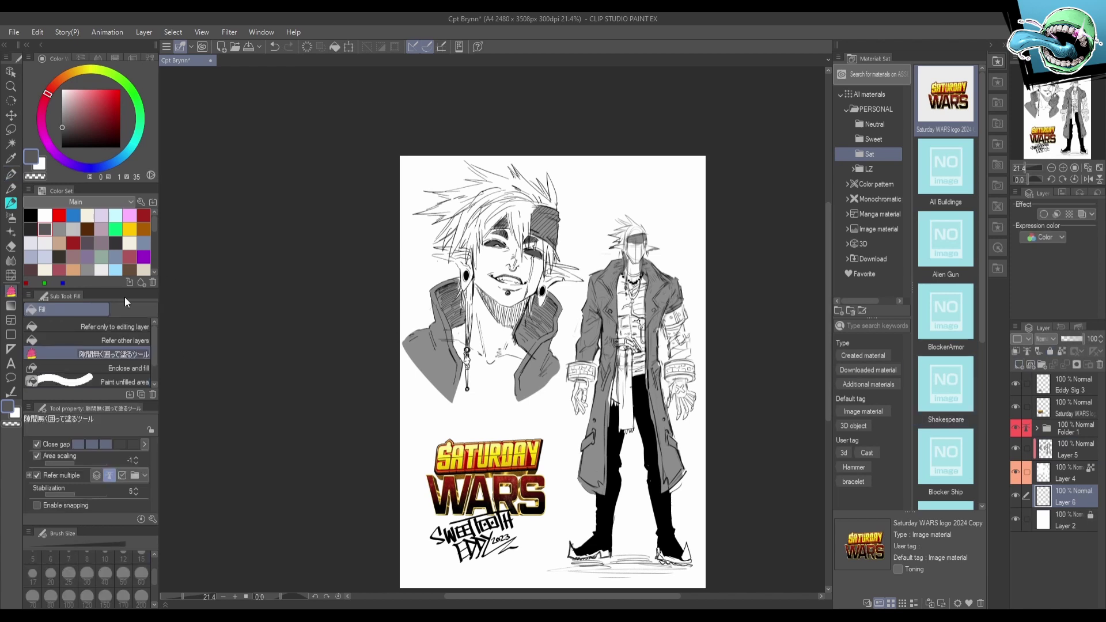
click(113, 326)
click(59, 229)
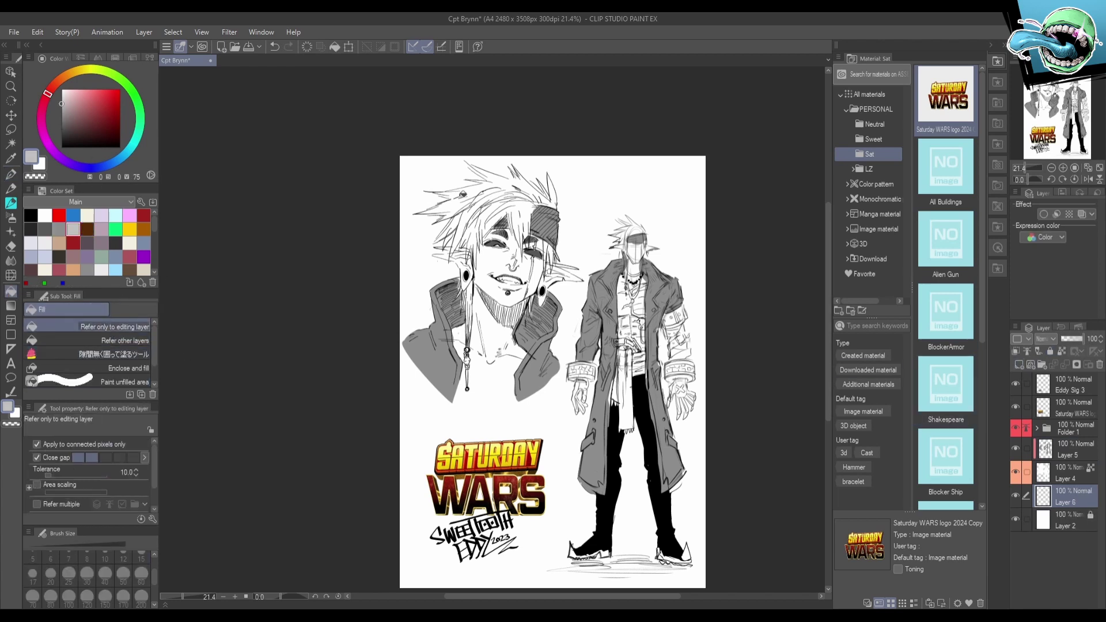
click(485, 185)
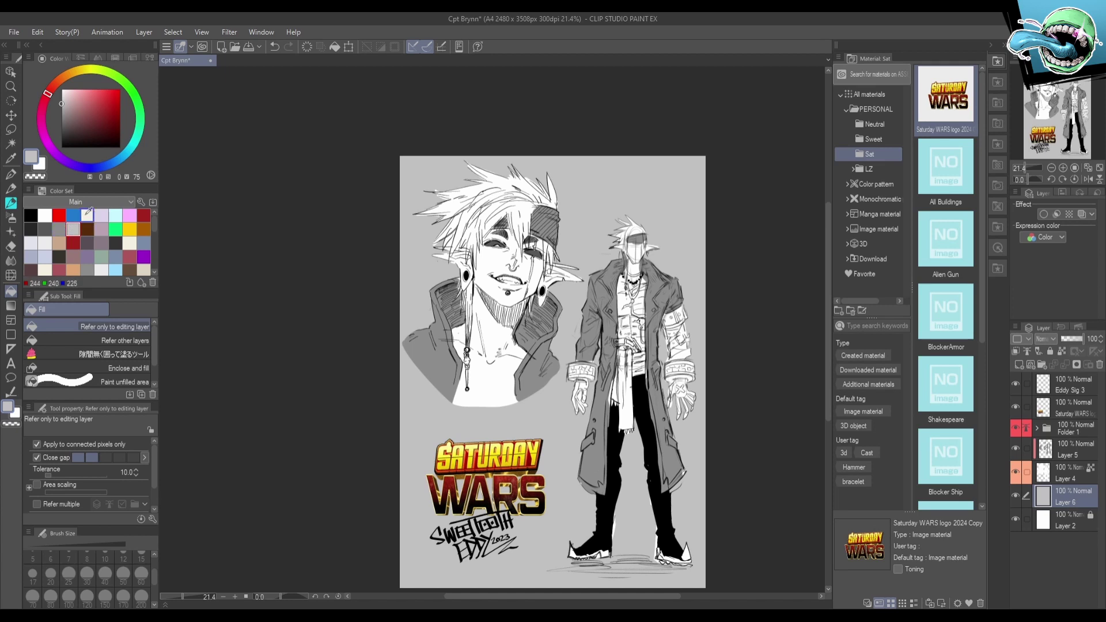
Fade the grey background to white toward the page bottom with a white Foreground to transparent gradient.
drag(71, 121, 34, 54)
key(g)
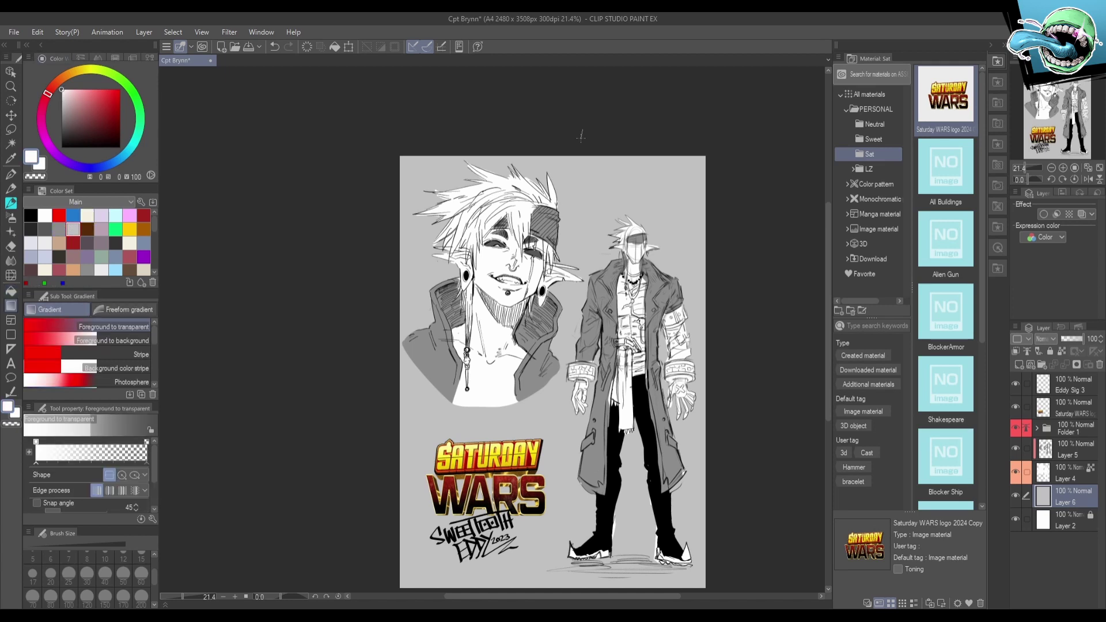
drag(581, 132, 568, 248)
scroll(579, 403, down, 1)
key(ctrl+z)
scroll(644, 464, up, 1)
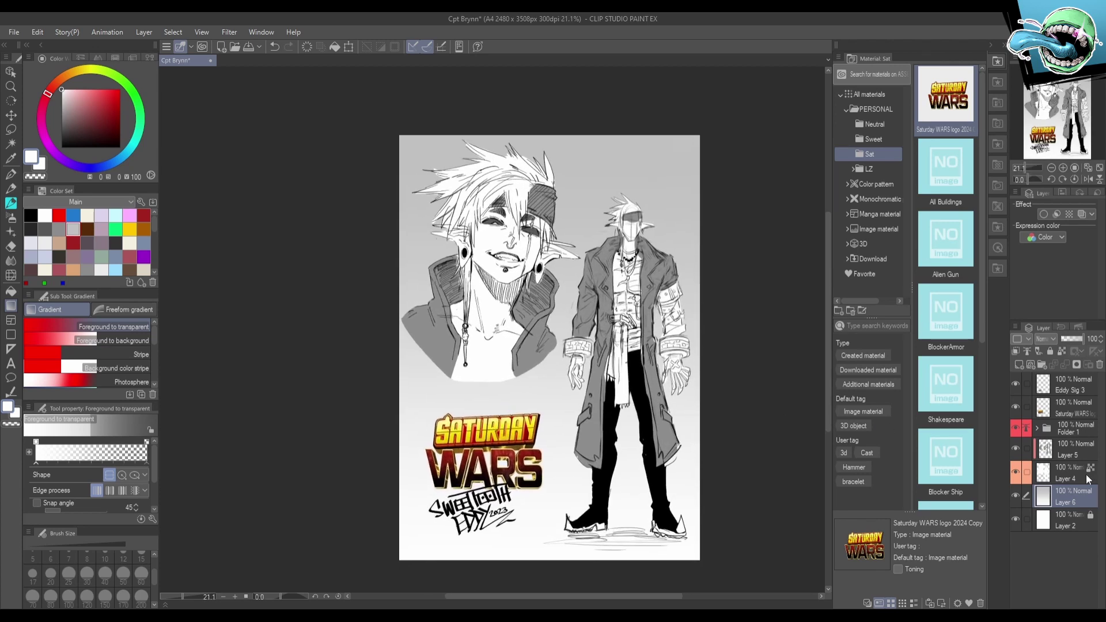
Shade the full-body figure's gloved hand, wrist cuffs, belt and boot plates light grey on Layer 5, using the Turnip pen at size 50.
click(1072, 450)
scroll(664, 305, up, 1)
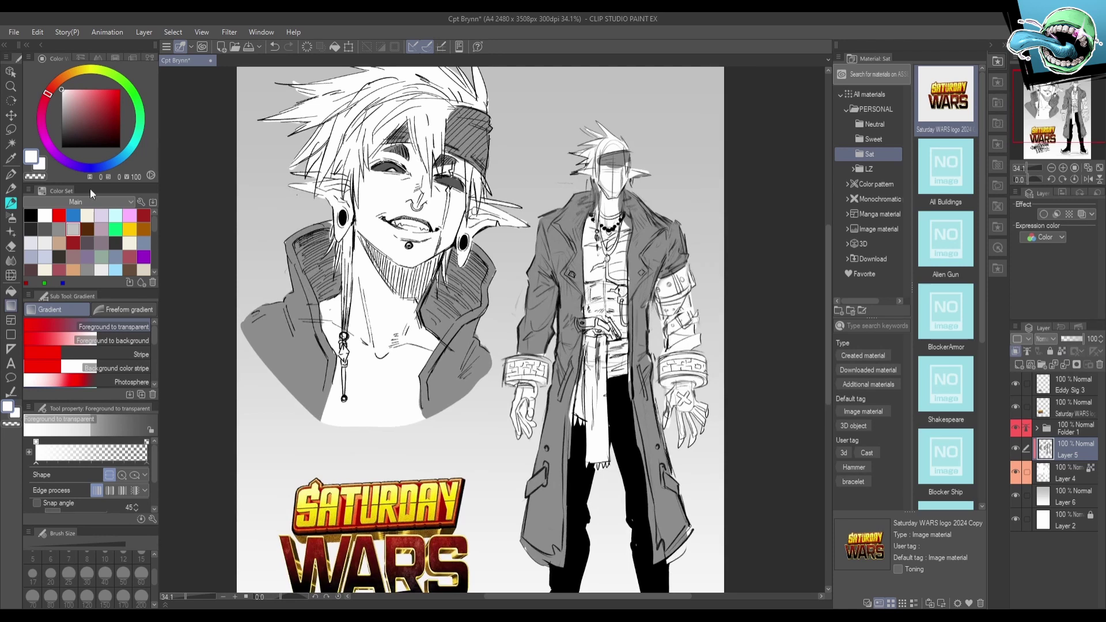
click(73, 229)
key(p)
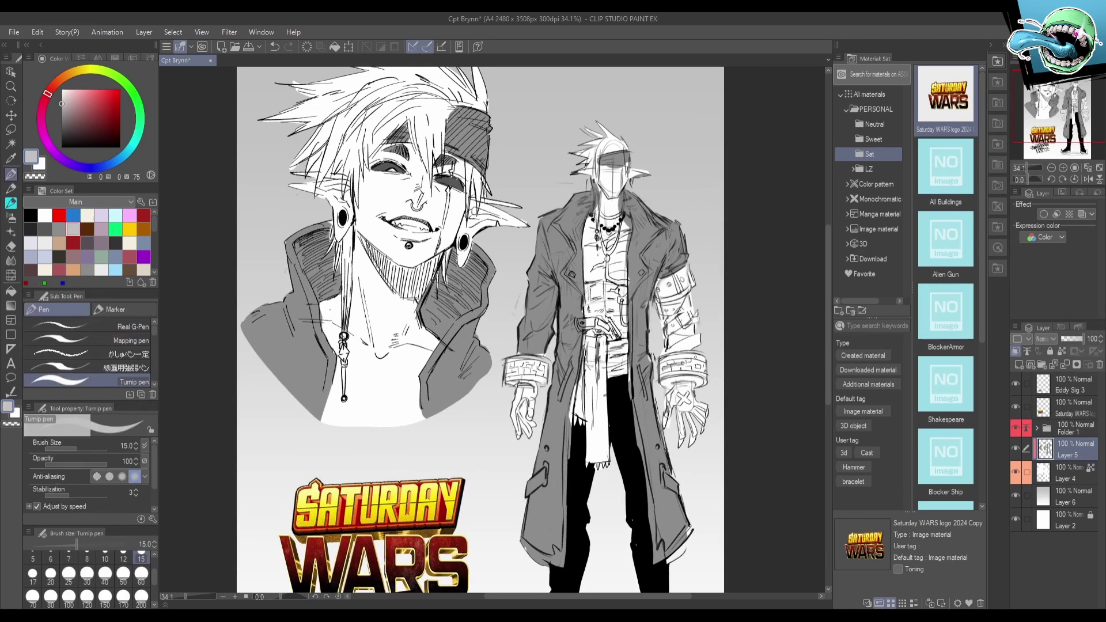
click(123, 573)
mouse_move(694, 389)
mouse_down()
mouse_move(671, 412)
mouse_move(695, 443)
mouse_up()
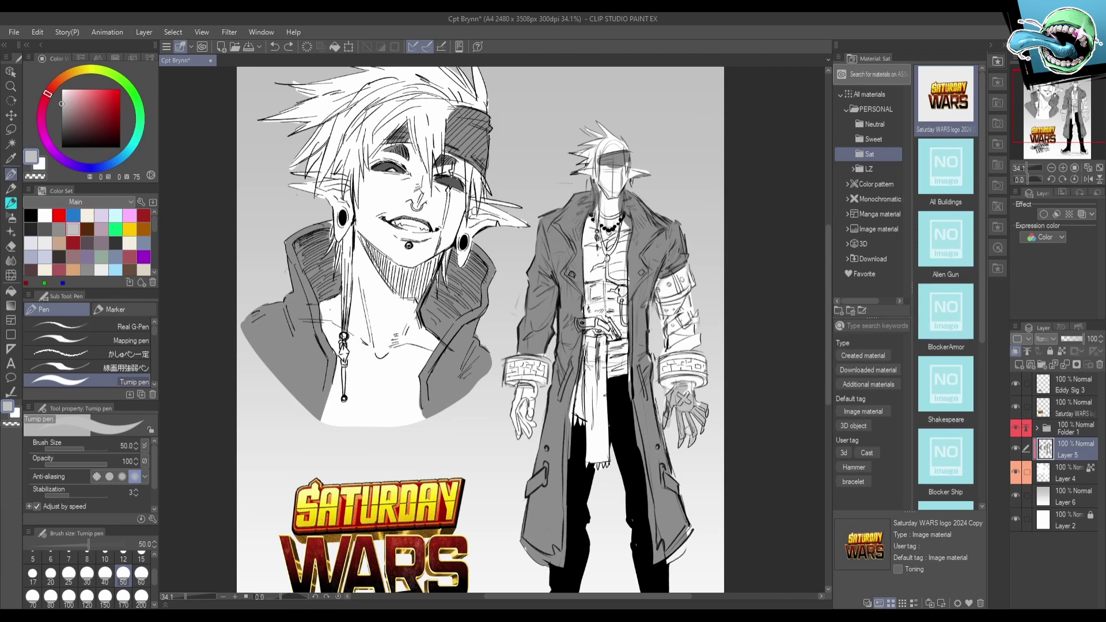
mouse_move(686, 392)
mouse_down()
mouse_move(694, 383)
mouse_move(665, 383)
mouse_move(697, 386)
mouse_move(662, 355)
mouse_up()
mouse_move(546, 354)
mouse_down()
mouse_move(505, 371)
mouse_move(550, 380)
mouse_move(601, 281)
mouse_up()
mouse_move(501, 562)
mouse_down()
mouse_move(685, 574)
mouse_move(693, 556)
mouse_up()
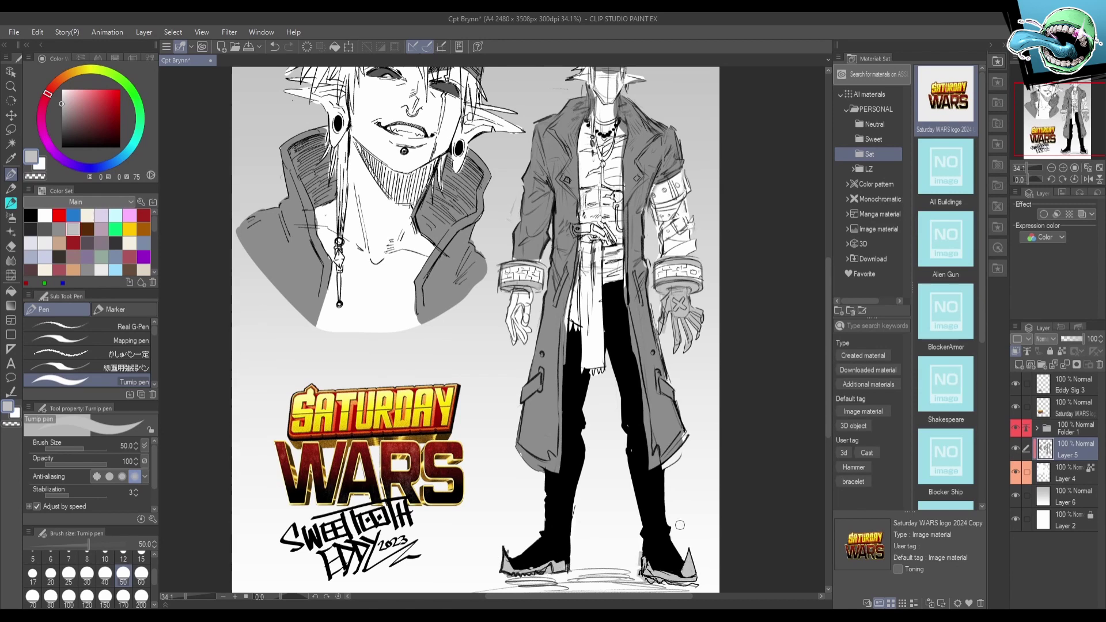
scroll(641, 385, up, 4)
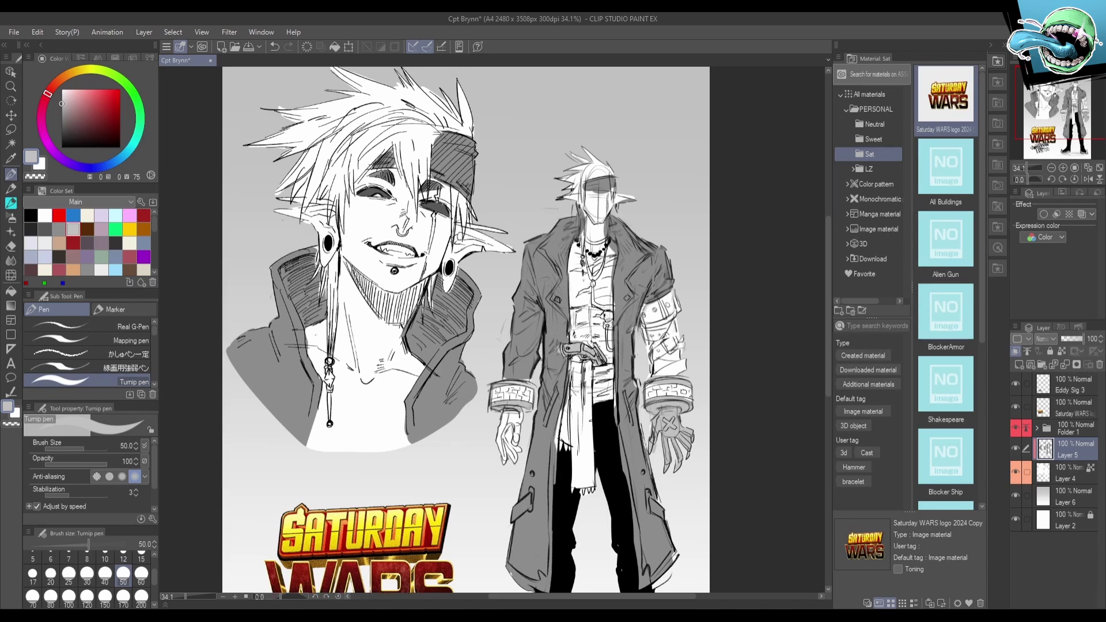
Shade one side of the full-body figure's chest light grey and try the same grey on the exposed armband.
key(ctrl+z)
mouse_move(609, 304)
mouse_down()
mouse_move(596, 301)
mouse_move(596, 284)
mouse_move(608, 296)
mouse_move(613, 261)
mouse_up()
scroll(706, 349, down, 4)
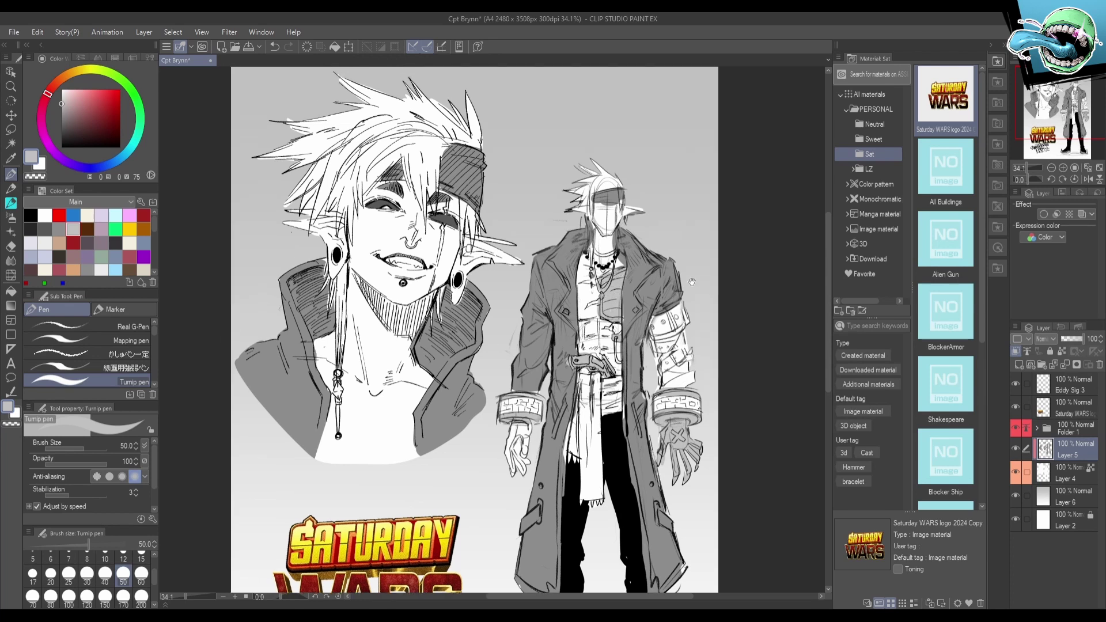
drag(691, 332, 678, 342)
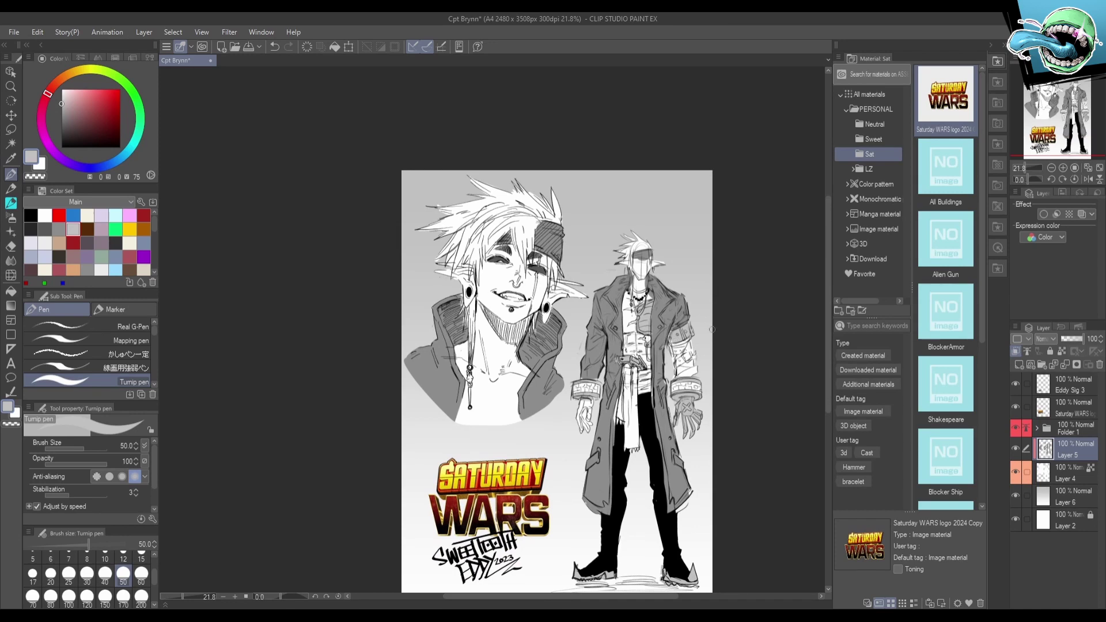
key(ctrl+z)
mouse_move(729, 402)
mouse_down()
mouse_move(709, 359)
mouse_move(698, 405)
mouse_up()
scroll(697, 415, up, 3)
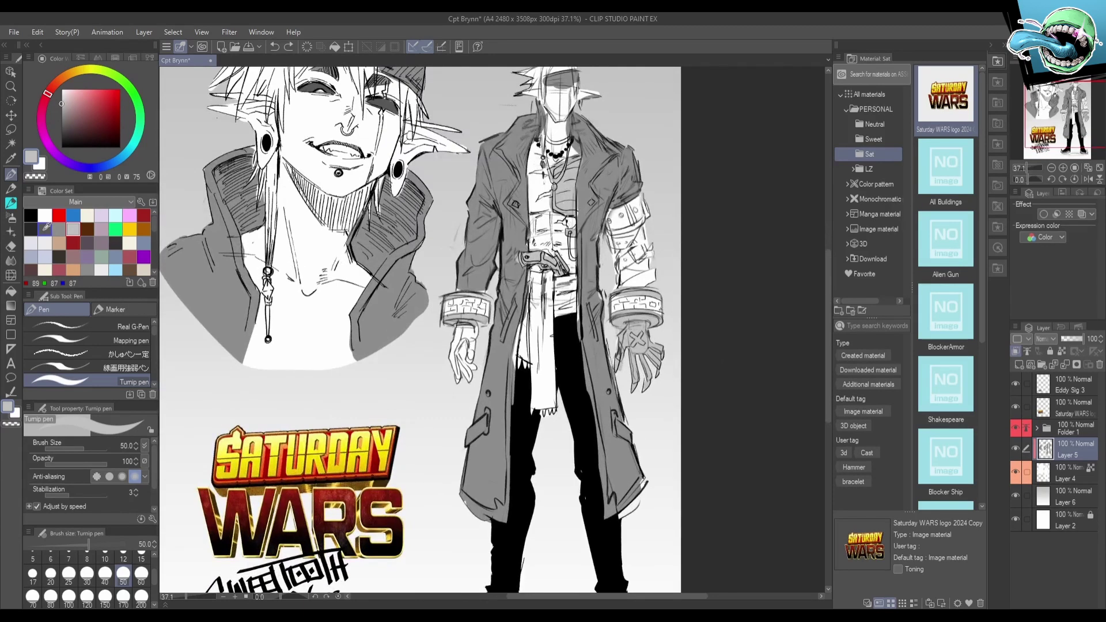
Shade the full-body figure's armband, wrapped forearm and gloved hand dark grey with the Turnip pen at size 50.
click(46, 229)
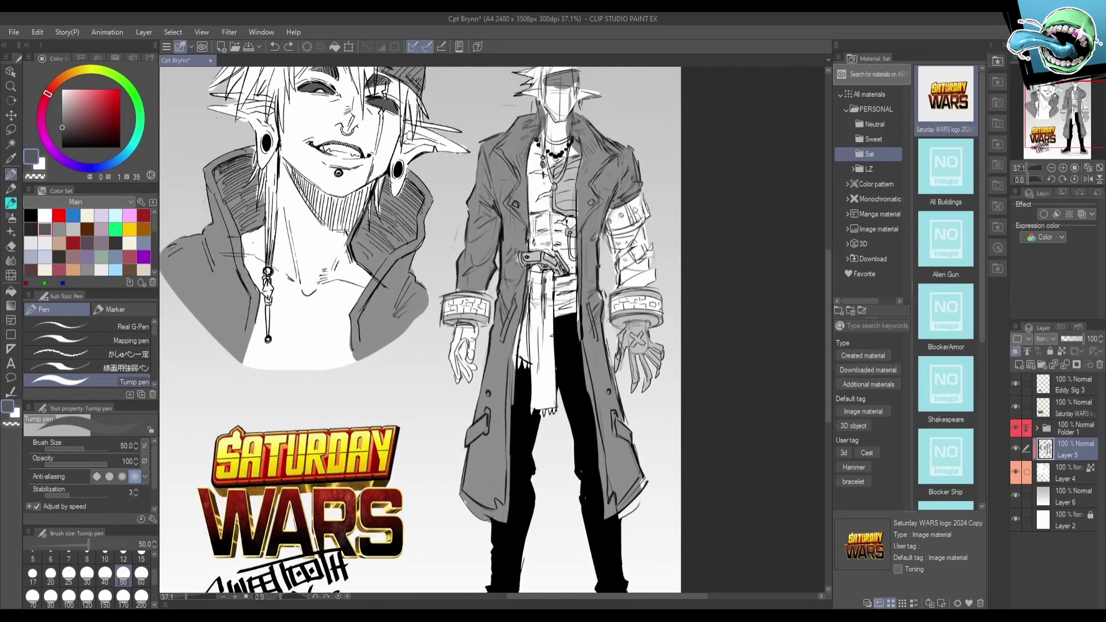
mouse_move(610, 224)
mouse_down()
mouse_move(612, 248)
mouse_move(654, 247)
mouse_move(619, 283)
mouse_move(661, 281)
mouse_up()
scroll(693, 424, down, 3)
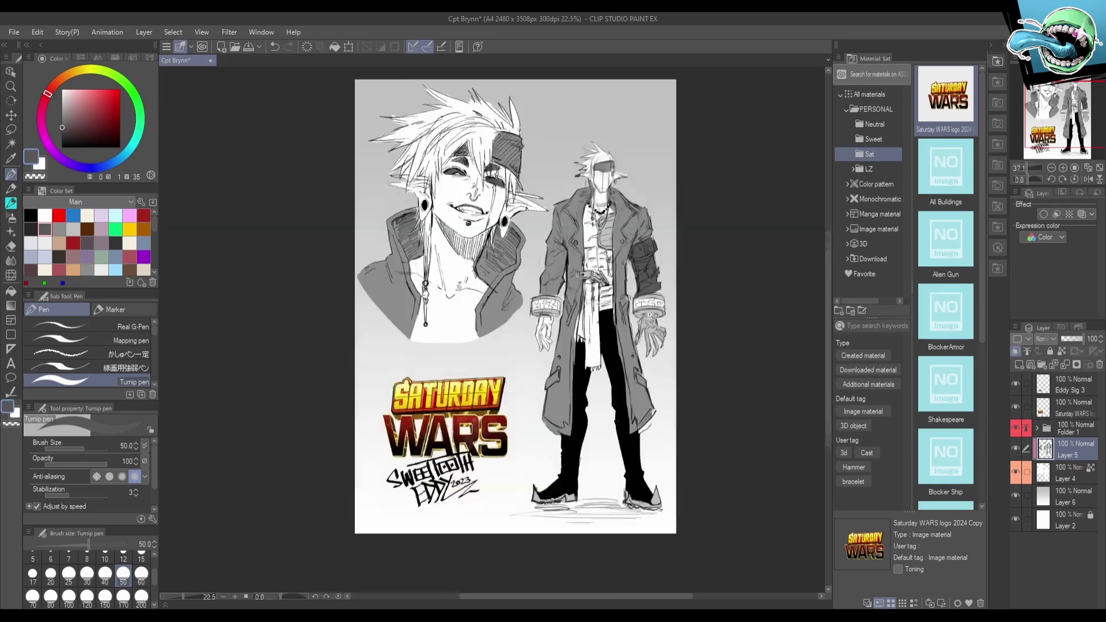
scroll(646, 353, up, 3)
mouse_move(654, 346)
mouse_down()
mouse_move(625, 363)
mouse_move(643, 410)
mouse_move(668, 375)
mouse_move(667, 397)
mouse_move(642, 348)
mouse_move(651, 343)
mouse_up()
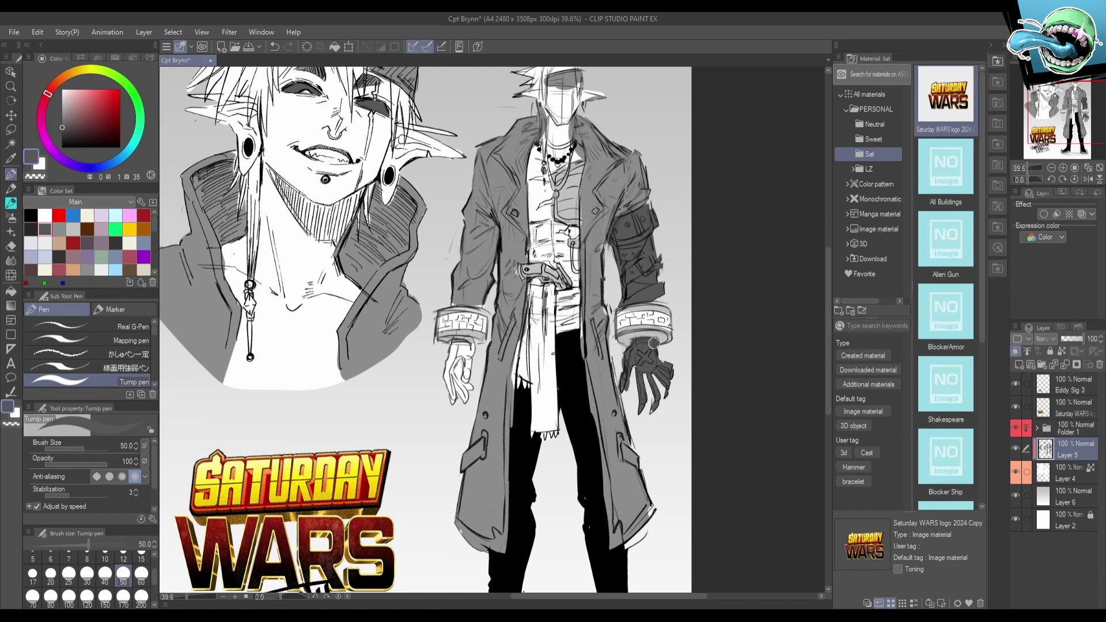
Save the character sheet, then collapse the material library and fit the whole page in view.
scroll(662, 404, down, 3)
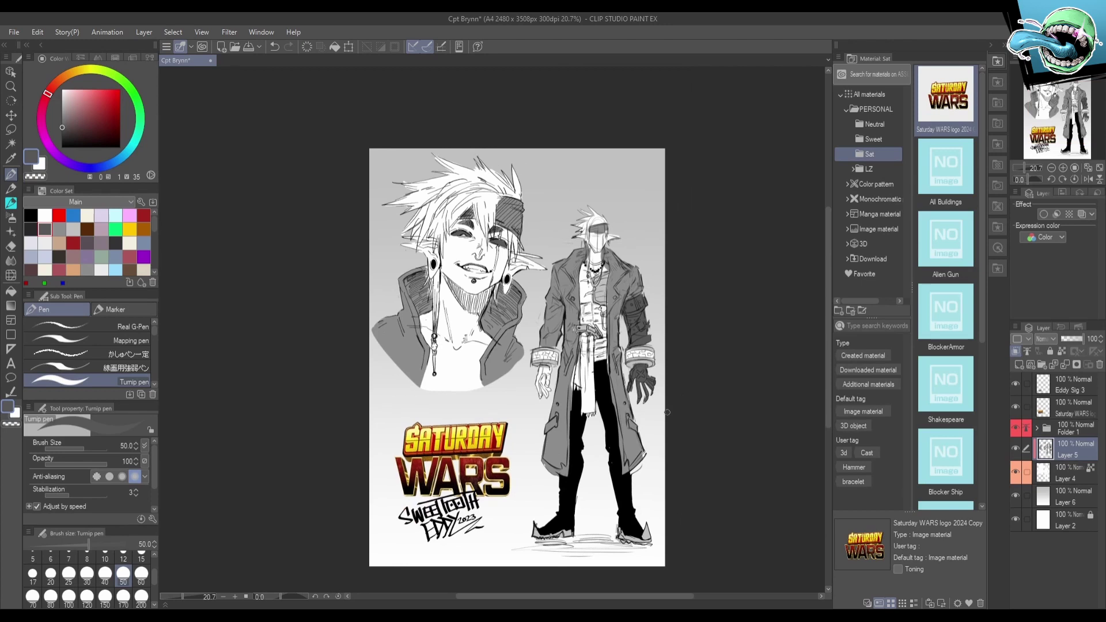
scroll(593, 295, up, 2)
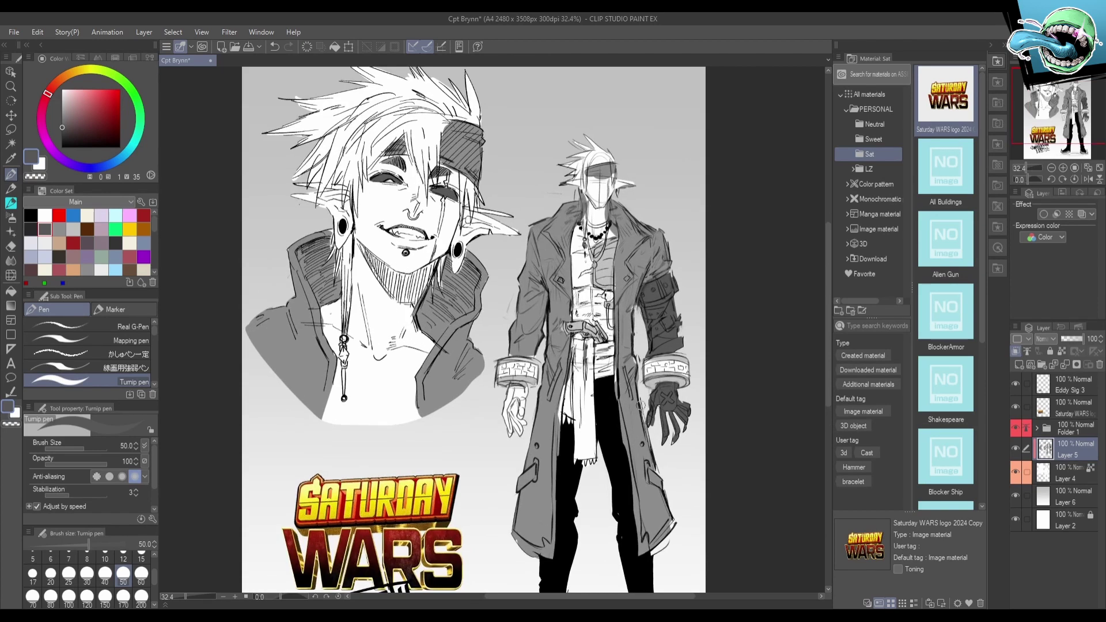
scroll(641, 405, down, 3)
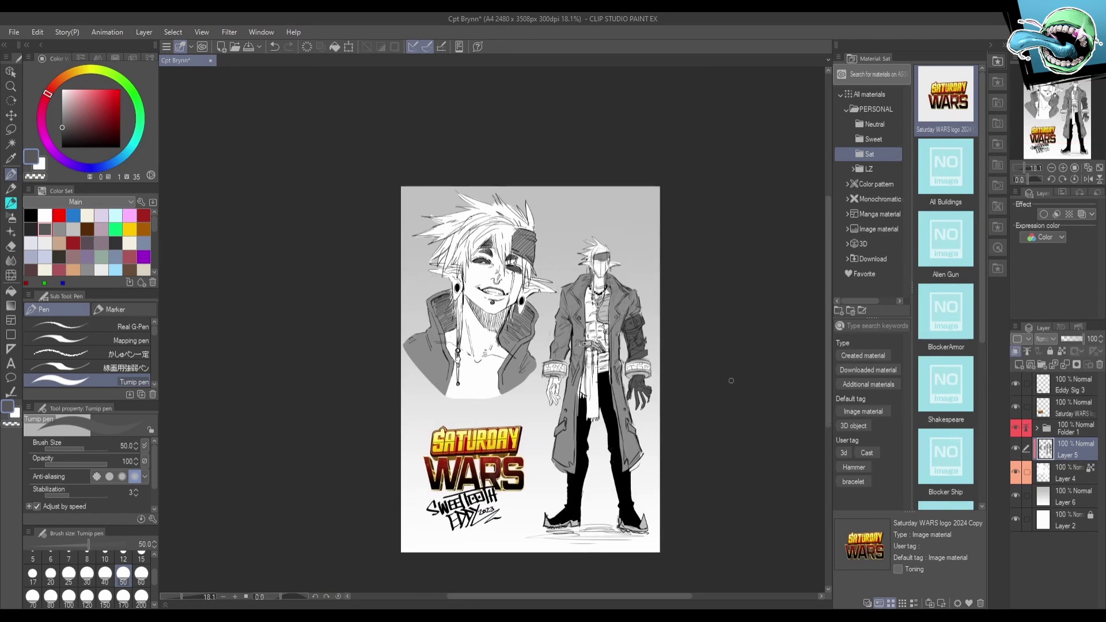
scroll(683, 441, up, 1)
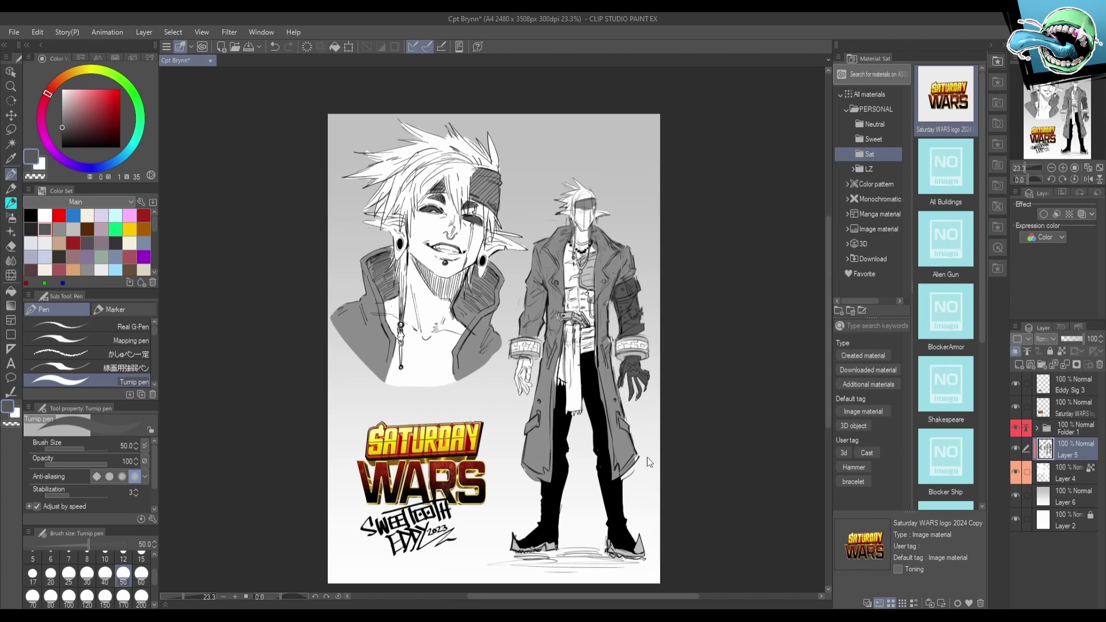
key(ctrl+s)
click(998, 61)
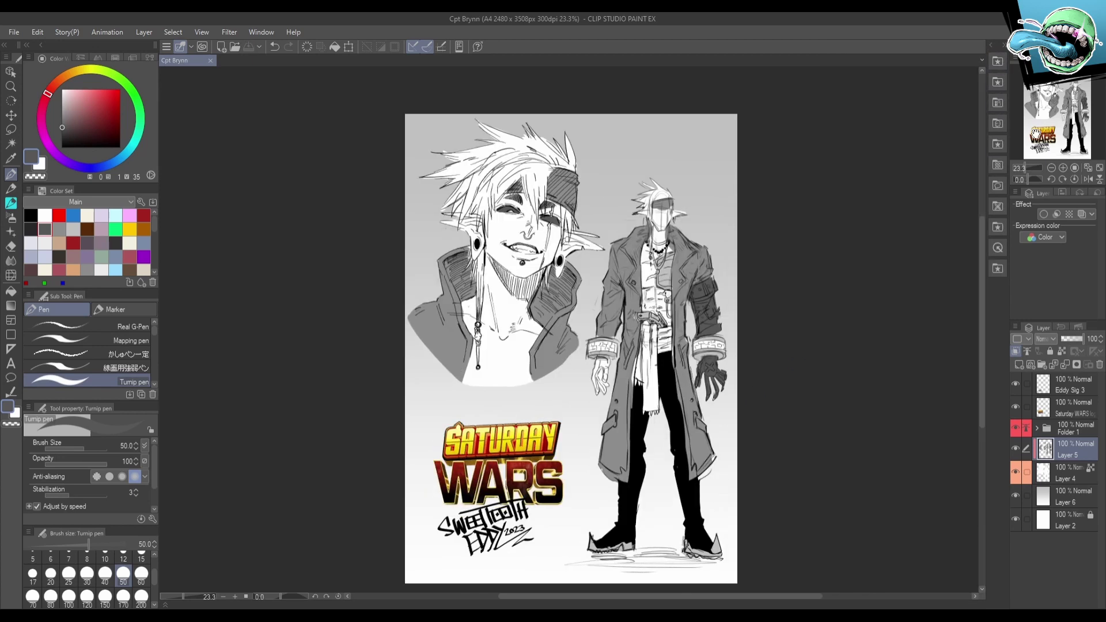
click(1088, 168)
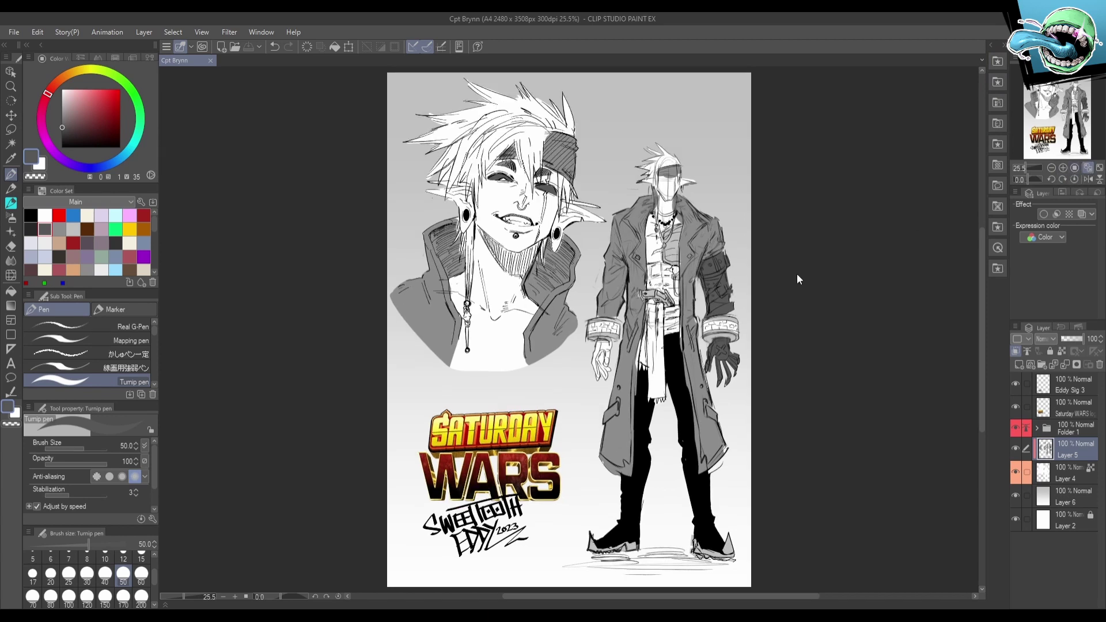